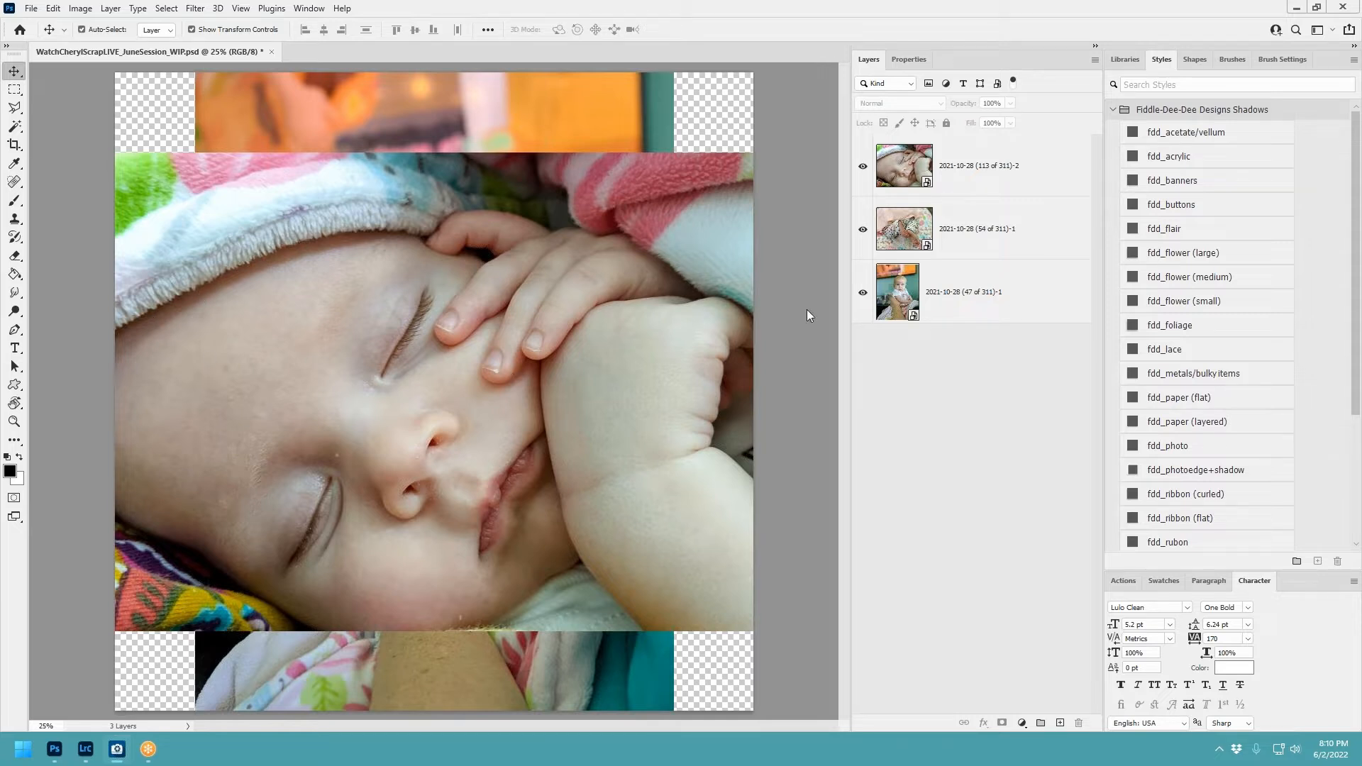
Apply the fdd_photoedge+shadow style to all three photo layers.
{"action": "left_click", "coordinate": [967, 295]}
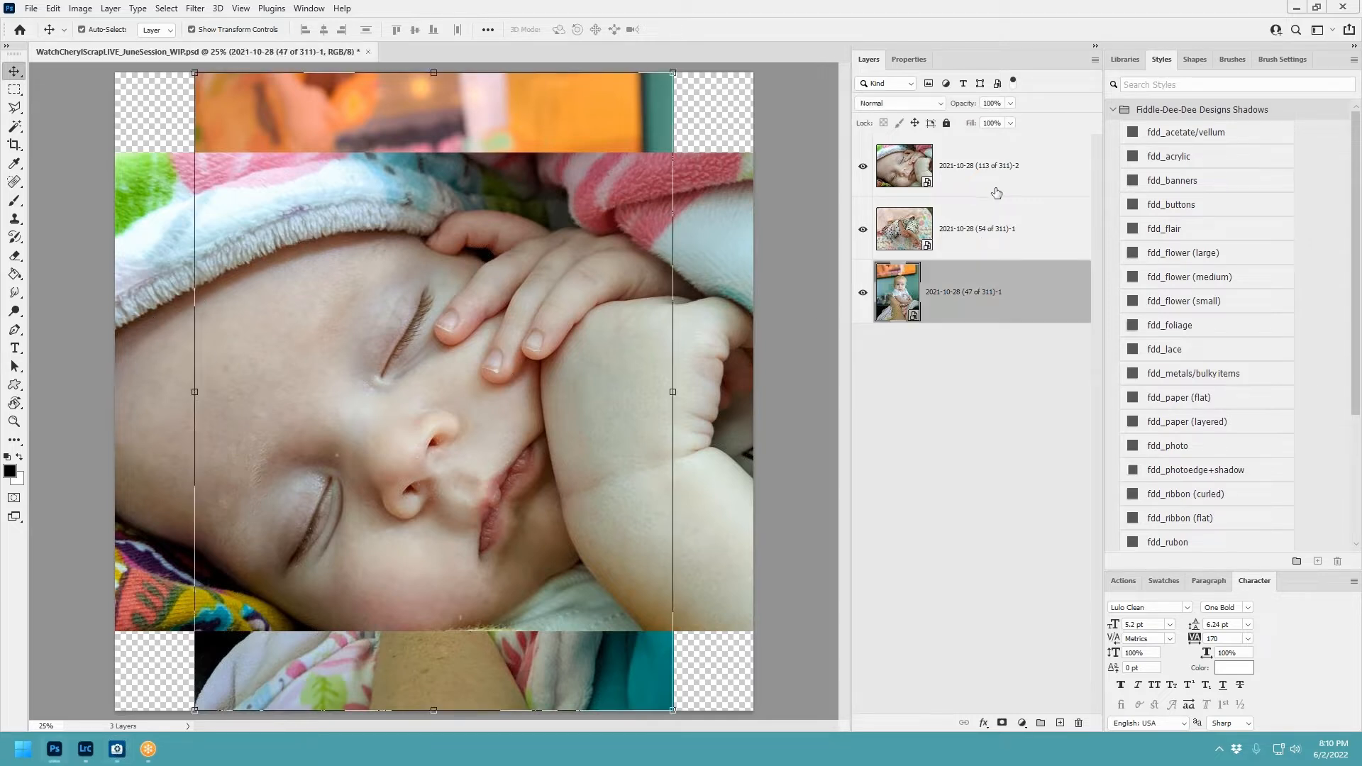
{"action": "left_click", "coordinate": [993, 184], "text": "shift"}
{"action": "scroll", "coordinate": [1207, 402], "scroll_direction": "down", "scroll_amount": 1}
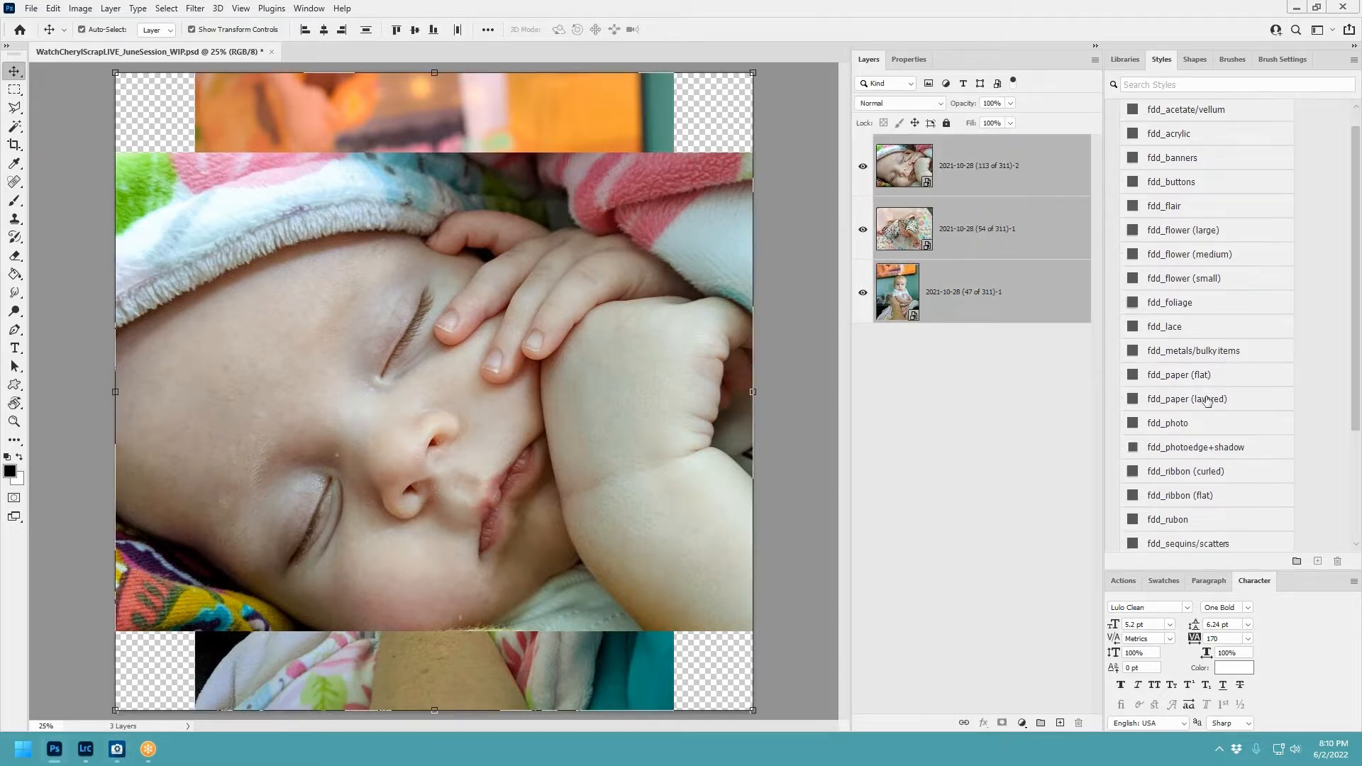
{"action": "left_click", "coordinate": [1194, 449]}
Scale the three photos together to about 48.78% and move them to the upper middle of the page.
{"action": "left_click_drag", "start_coordinate": [751, 73], "coordinate": [398, 389]}
{"action": "left_click_drag", "start_coordinate": [359, 444], "coordinate": [557, 196]}
{"action": "left_click", "coordinate": [702, 30]}
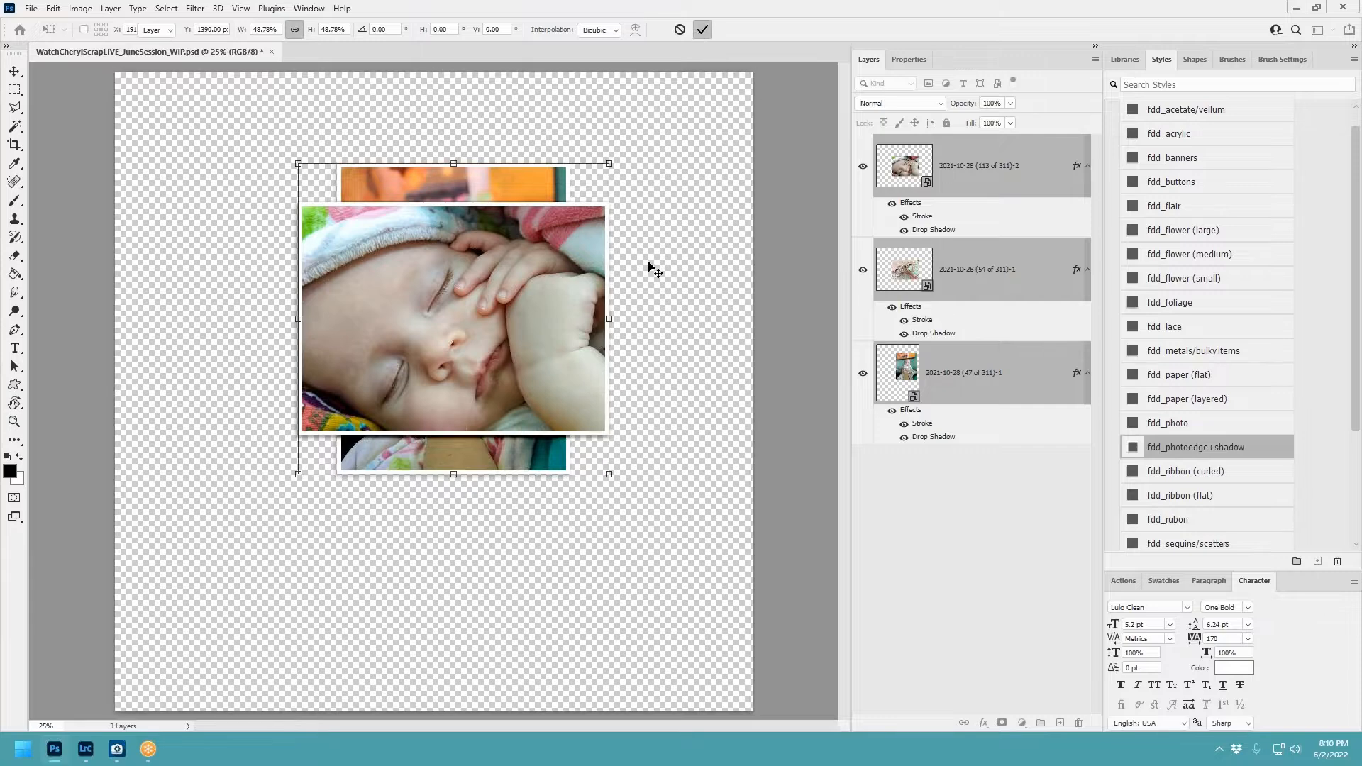
Spread the photos into a collage with the upright portrait left of the stacked feet and sleeping photos, positioned near the page's upper edge.
{"action": "left_click_drag", "start_coordinate": [607, 283], "coordinate": [574, 530]}
{"action": "left_click_drag", "start_coordinate": [534, 190], "coordinate": [248, 223]}
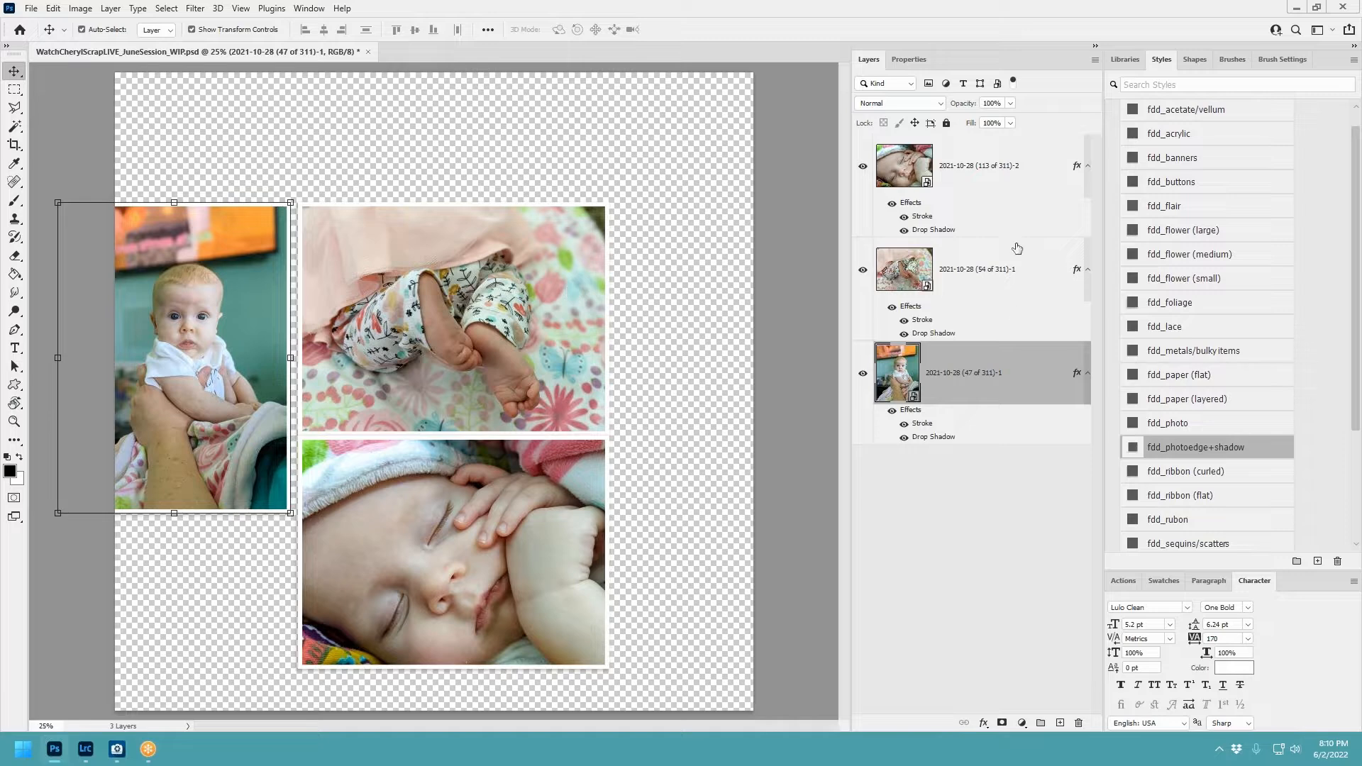
{"action": "left_click", "coordinate": [985, 183], "text": "shift"}
{"action": "left_click_drag", "start_coordinate": [453, 386], "coordinate": [581, 271]}
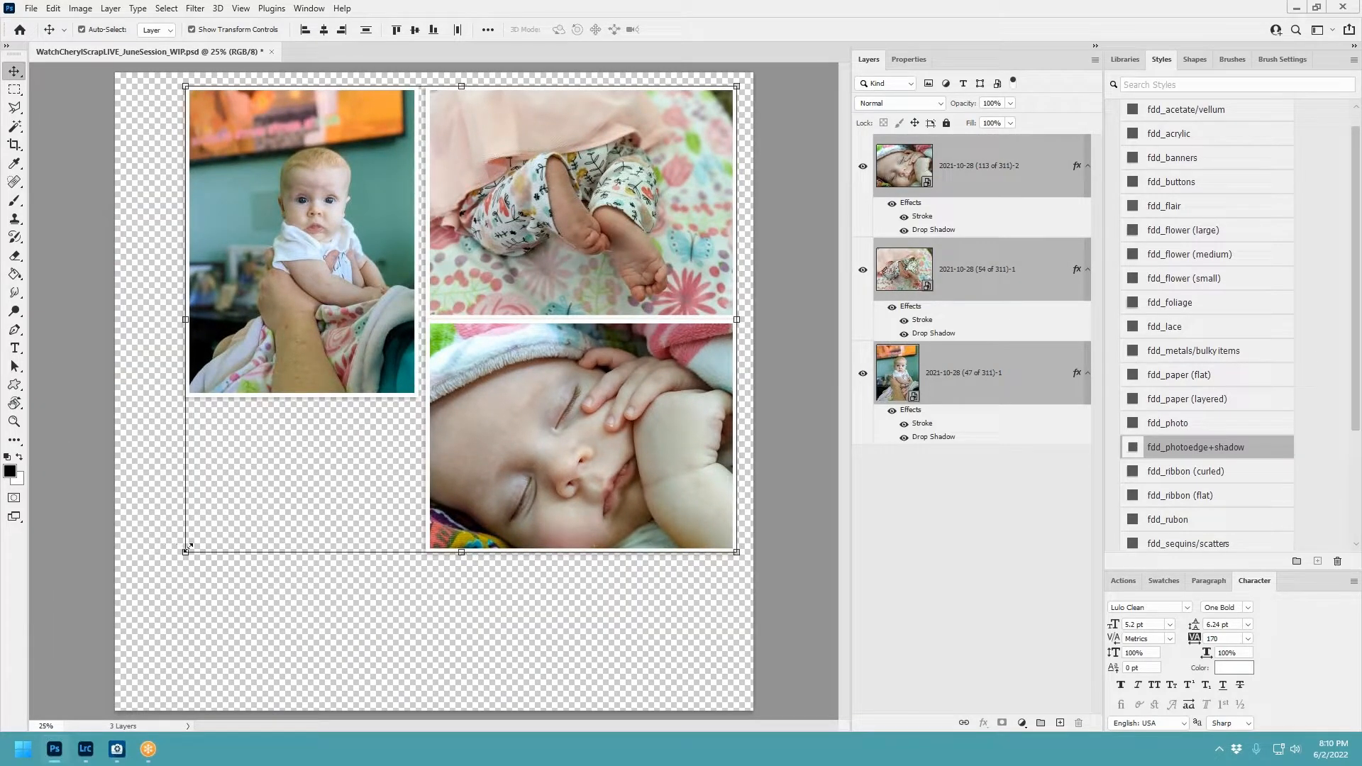
{"action": "left_click", "coordinate": [355, 468]}
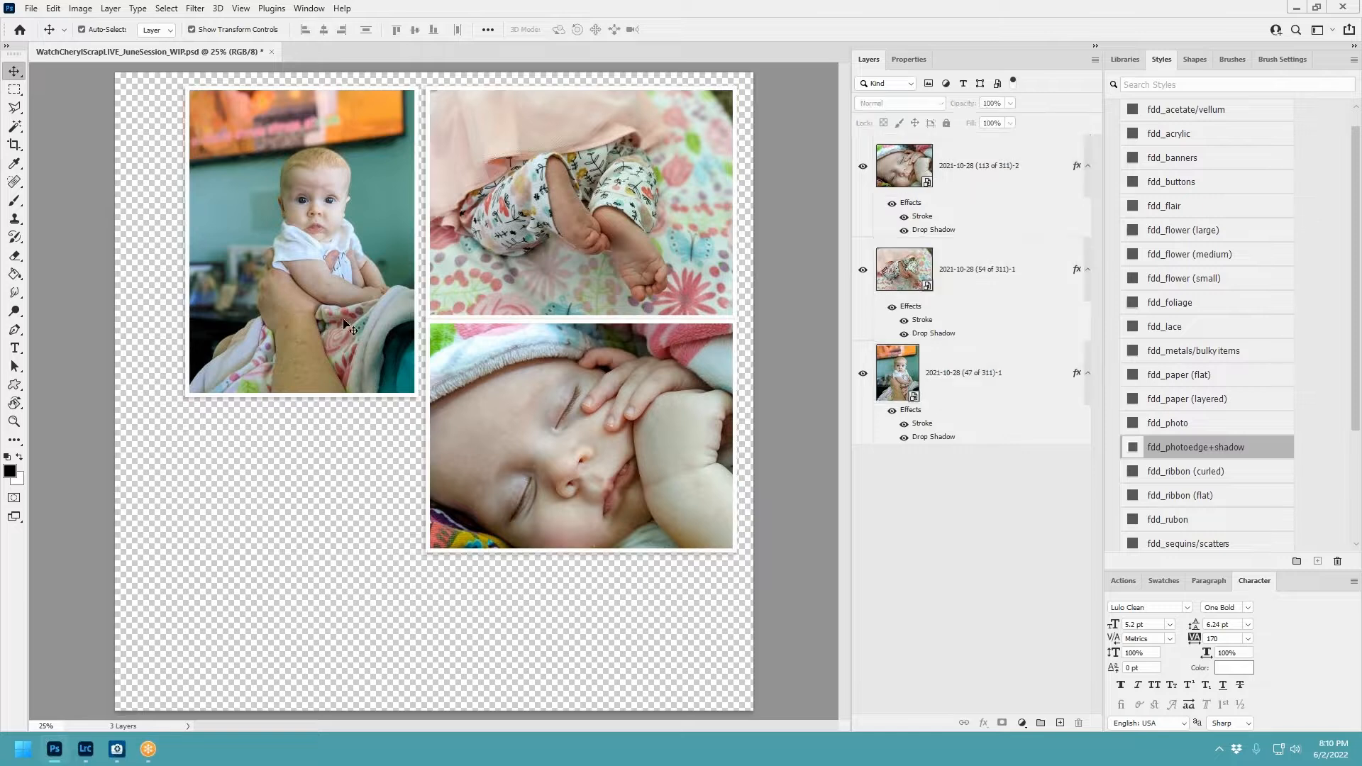
Adjust the stacked photos' spacing by nudging the sleeping-baby photo slightly down below the feet photo.
{"action": "left_click", "coordinate": [347, 323]}
{"action": "left_click", "coordinate": [593, 209]}
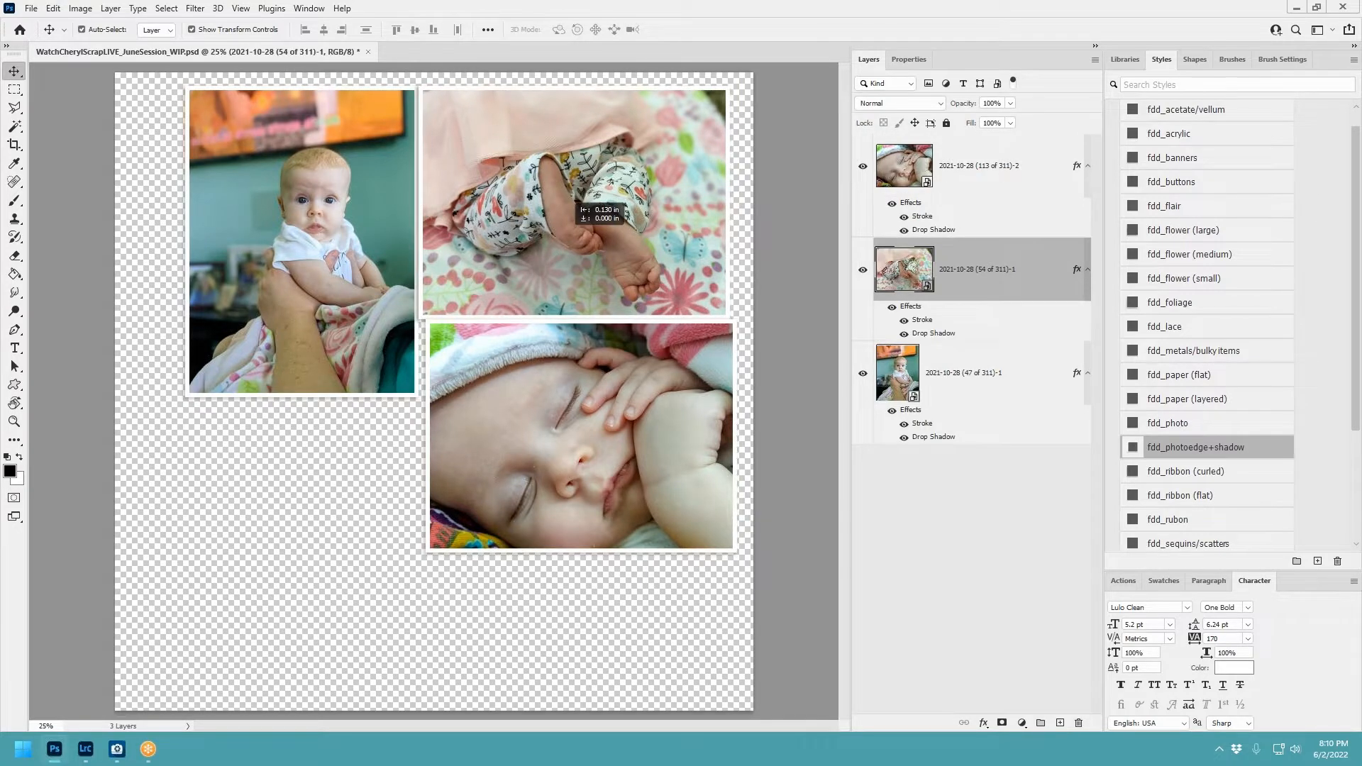
{"action": "left_click", "coordinate": [649, 429]}
{"action": "left_click_drag", "start_coordinate": [649, 421], "coordinate": [649, 427]}
Scale the feet and sleeping photos together to about 66.27% so their stack matches the portrait's height and top edge.
{"action": "left_click", "coordinate": [679, 278], "text": "shift"}
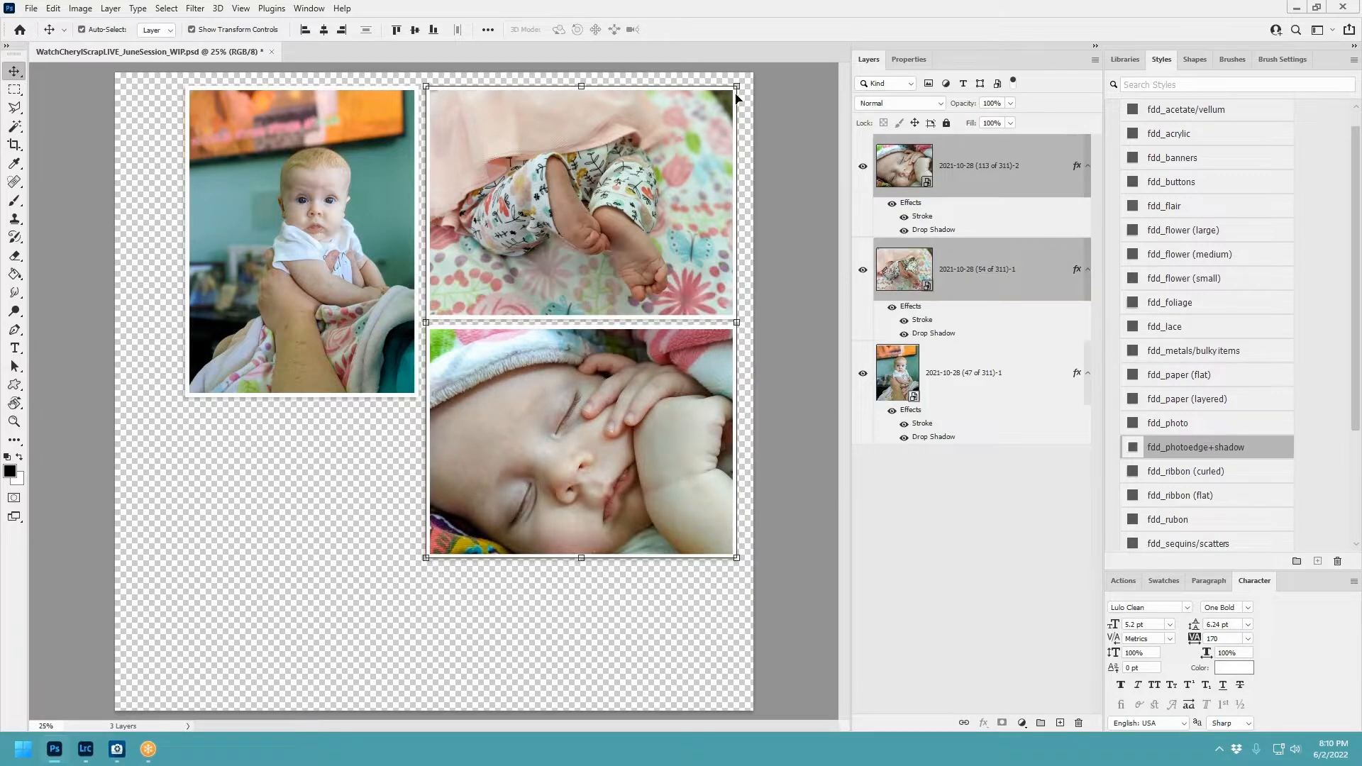
{"action": "key", "text": "ctrl+t"}
{"action": "left_click_drag", "start_coordinate": [713, 100], "coordinate": [586, 270]}
{"action": "left_click_drag", "start_coordinate": [568, 322], "coordinate": [560, 160]}
{"action": "left_click_drag", "start_coordinate": [615, 97], "coordinate": [624, 83]}
{"action": "left_click_drag", "start_coordinate": [586, 182], "coordinate": [592, 186]}
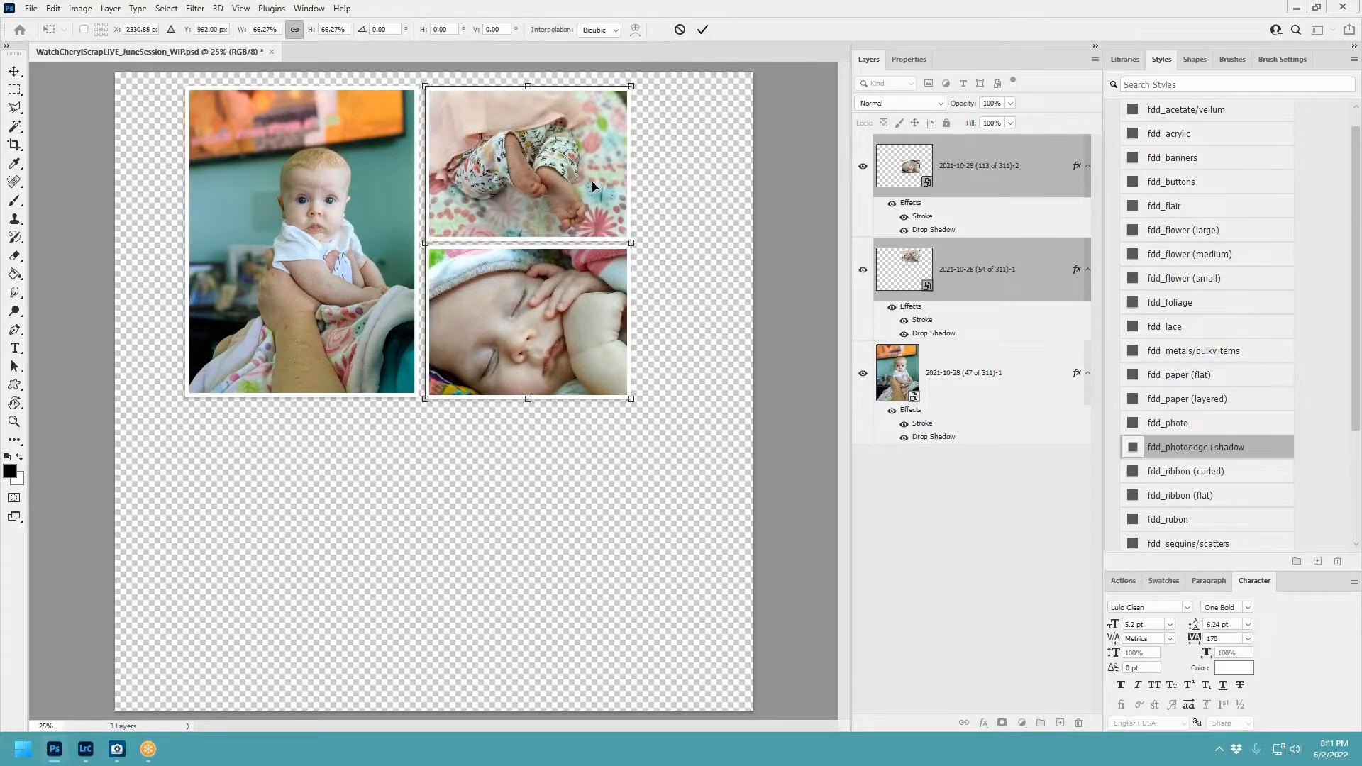
{"action": "left_click", "coordinate": [702, 29]}
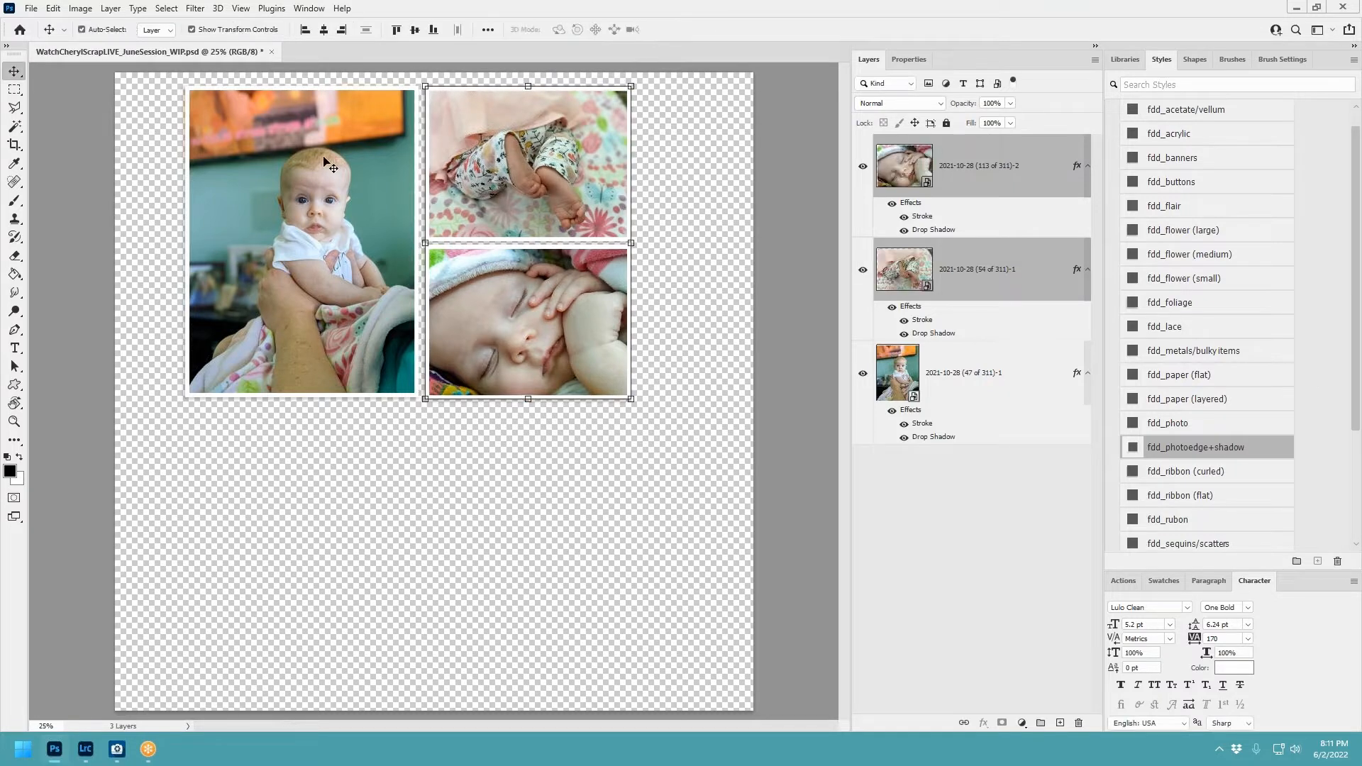
Align the top edges of all three photos, and align the feet photo's bottom edge with the portrait's.
{"action": "left_click", "coordinate": [357, 100], "text": "shift"}
{"action": "left_click", "coordinate": [395, 29]}
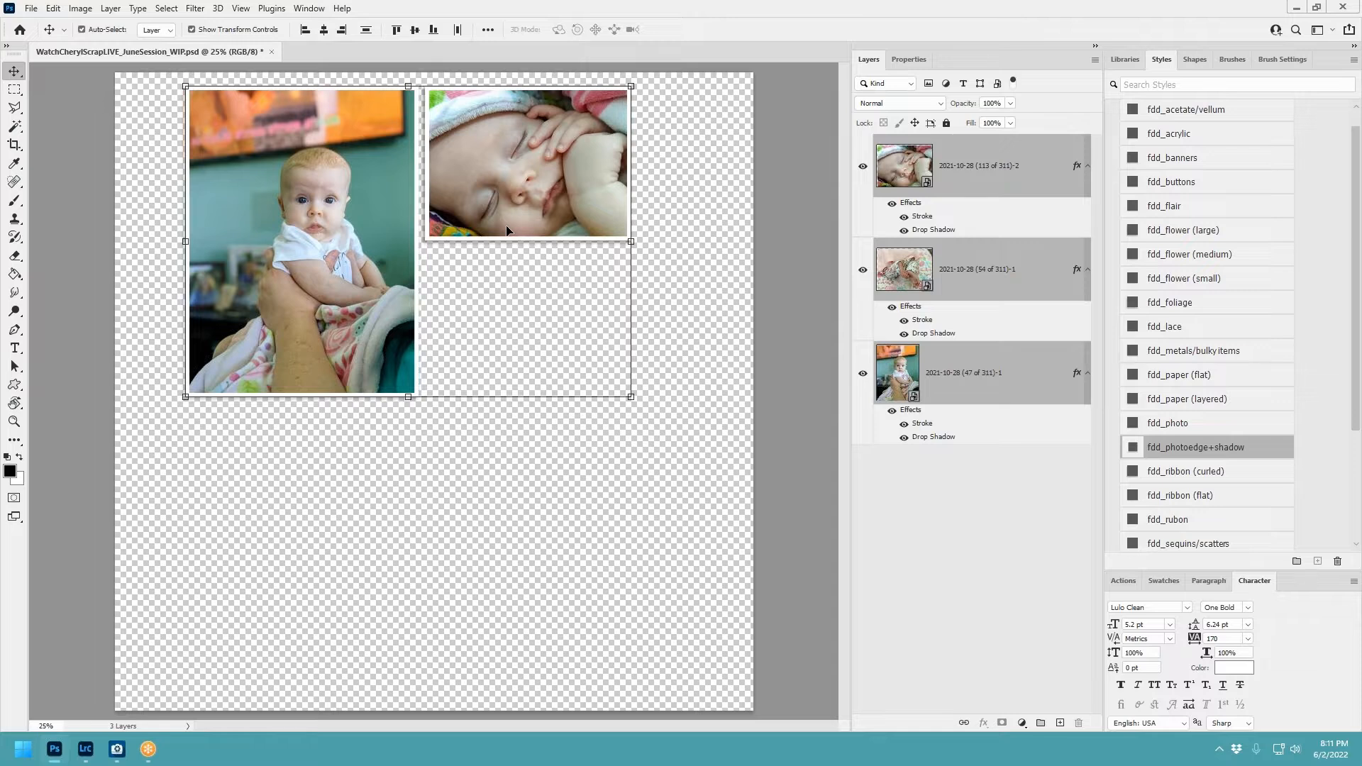
{"action": "left_click", "coordinate": [981, 269]}
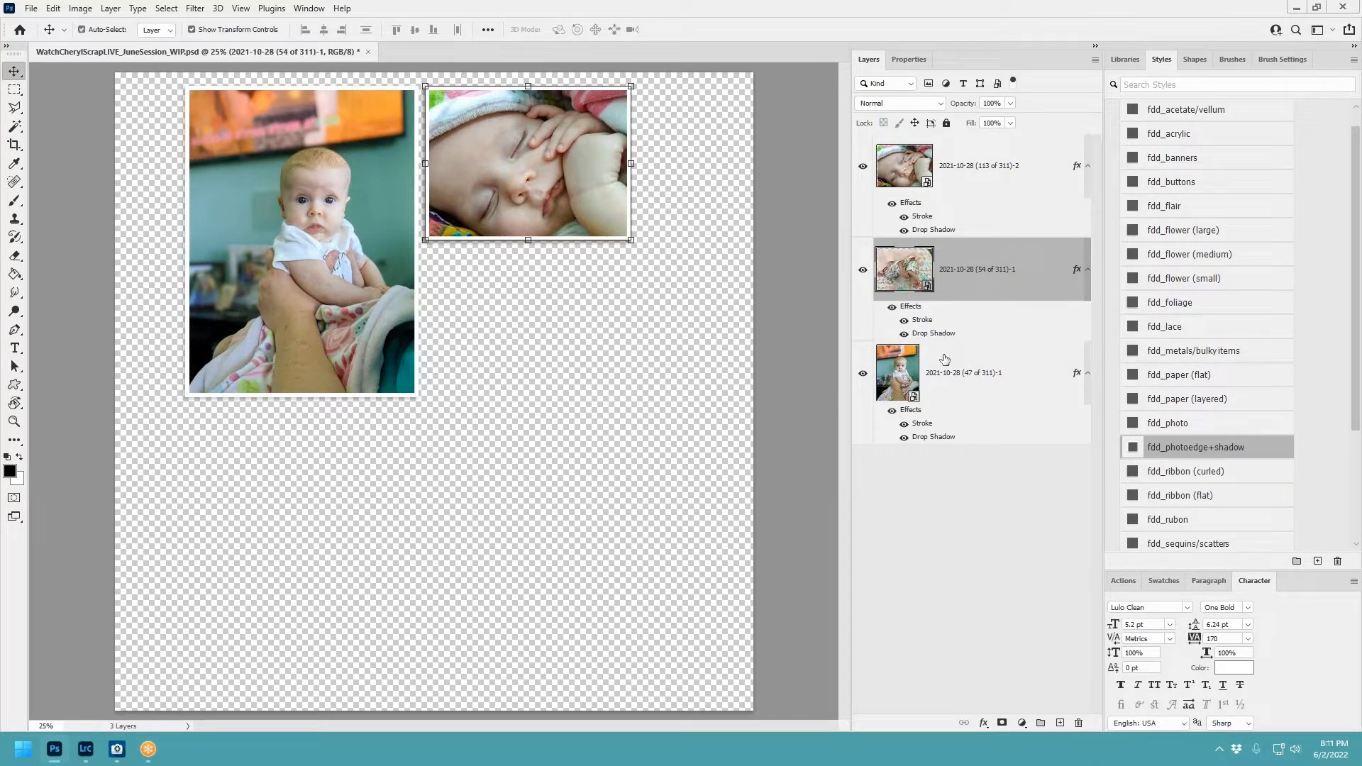
{"action": "left_click", "coordinate": [382, 97], "text": "ctrl+shift"}
{"action": "left_click", "coordinate": [432, 30]}
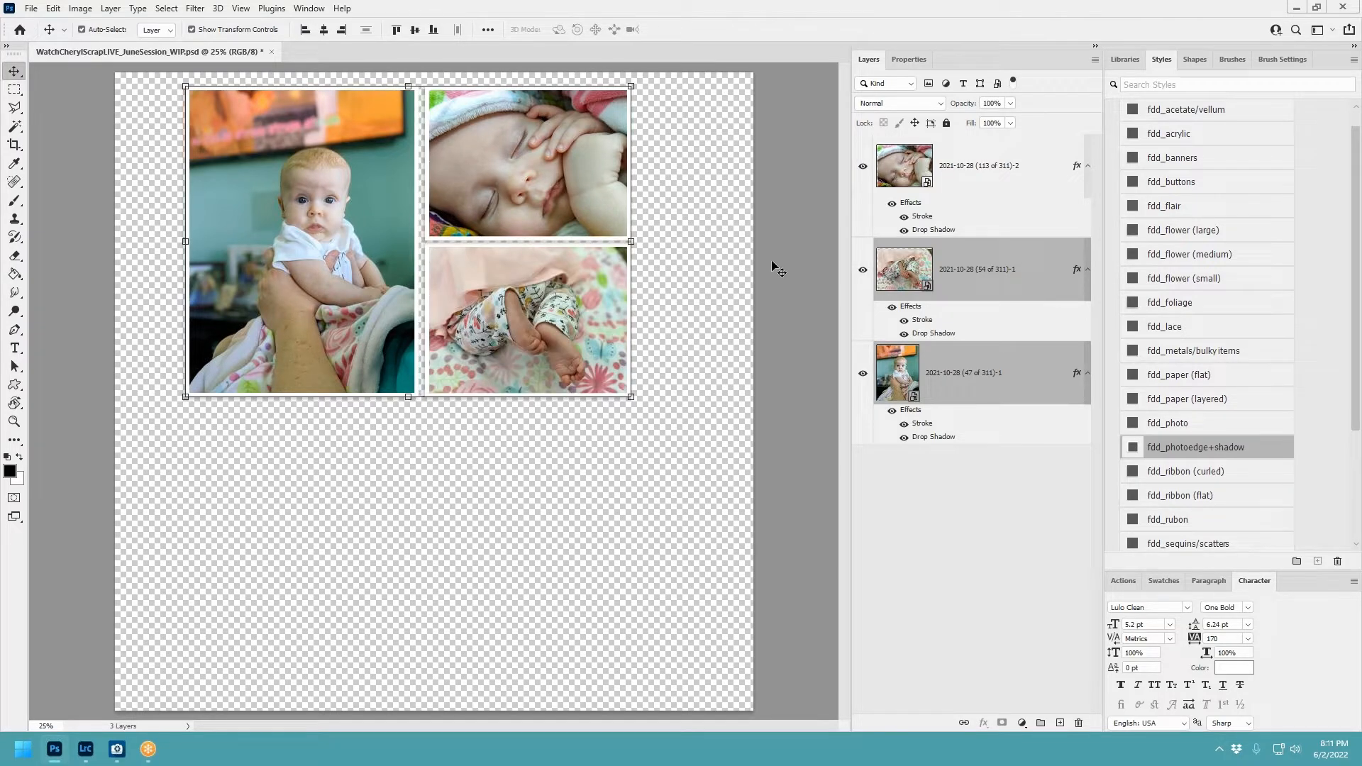
Move all three photos together down toward the middle of the page.
{"action": "left_click", "coordinate": [1003, 381]}
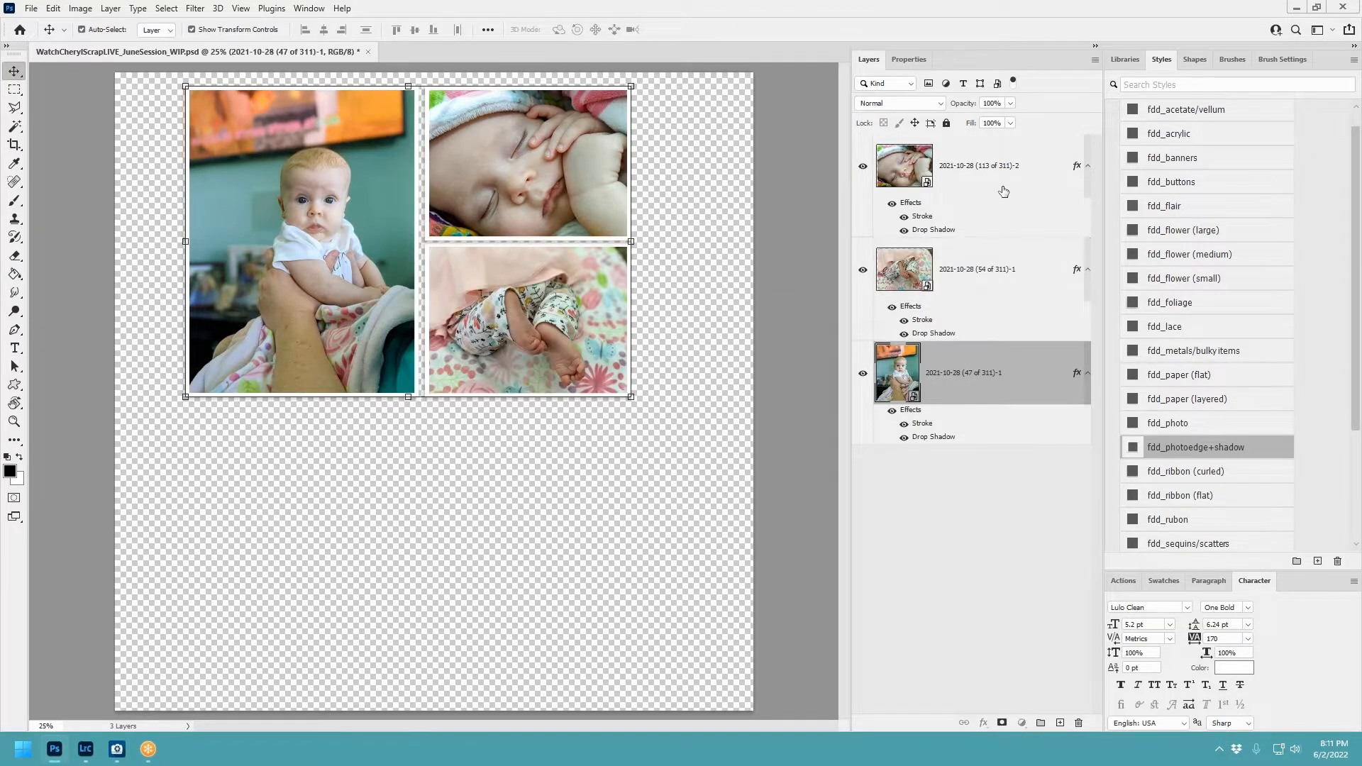
{"action": "left_click", "coordinate": [1003, 191], "text": "shift"}
{"action": "left_click_drag", "start_coordinate": [566, 190], "coordinate": [577, 308]}
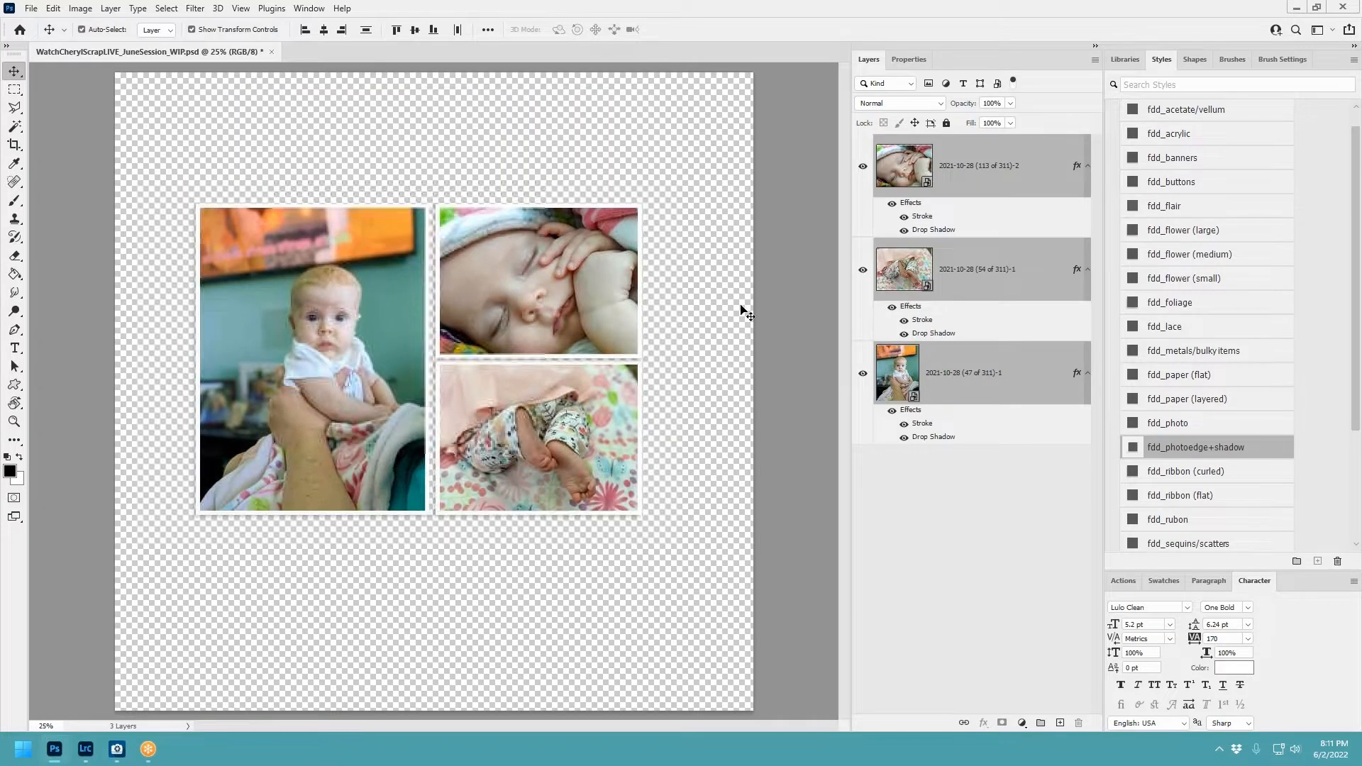
Nudge the portrait photo slightly right to narrow its gap to the stacked photos.
{"action": "left_click", "coordinate": [410, 361]}
{"action": "key", "text": "Right"}
{"action": "key", "text": "Right"}
{"action": "key", "text": "Right"}
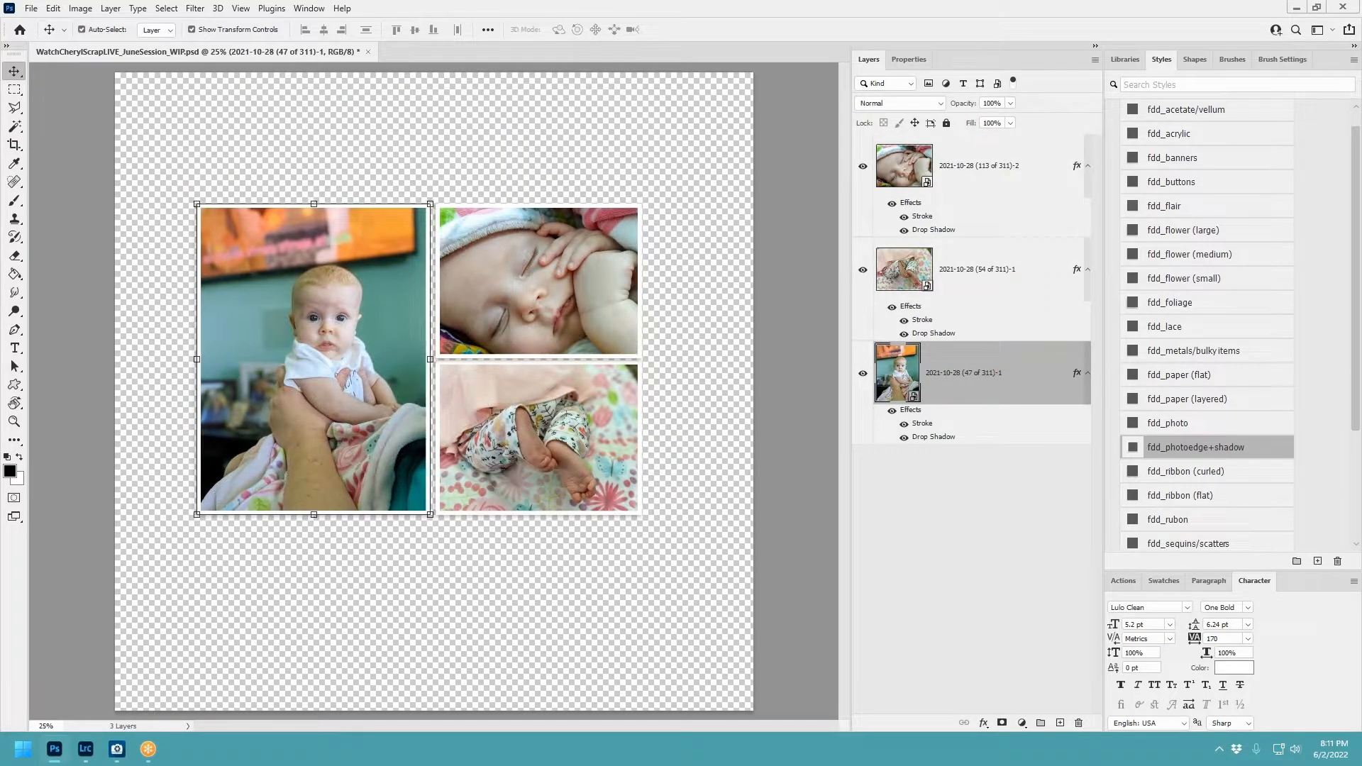
{"action": "left_click", "coordinate": [779, 270]}
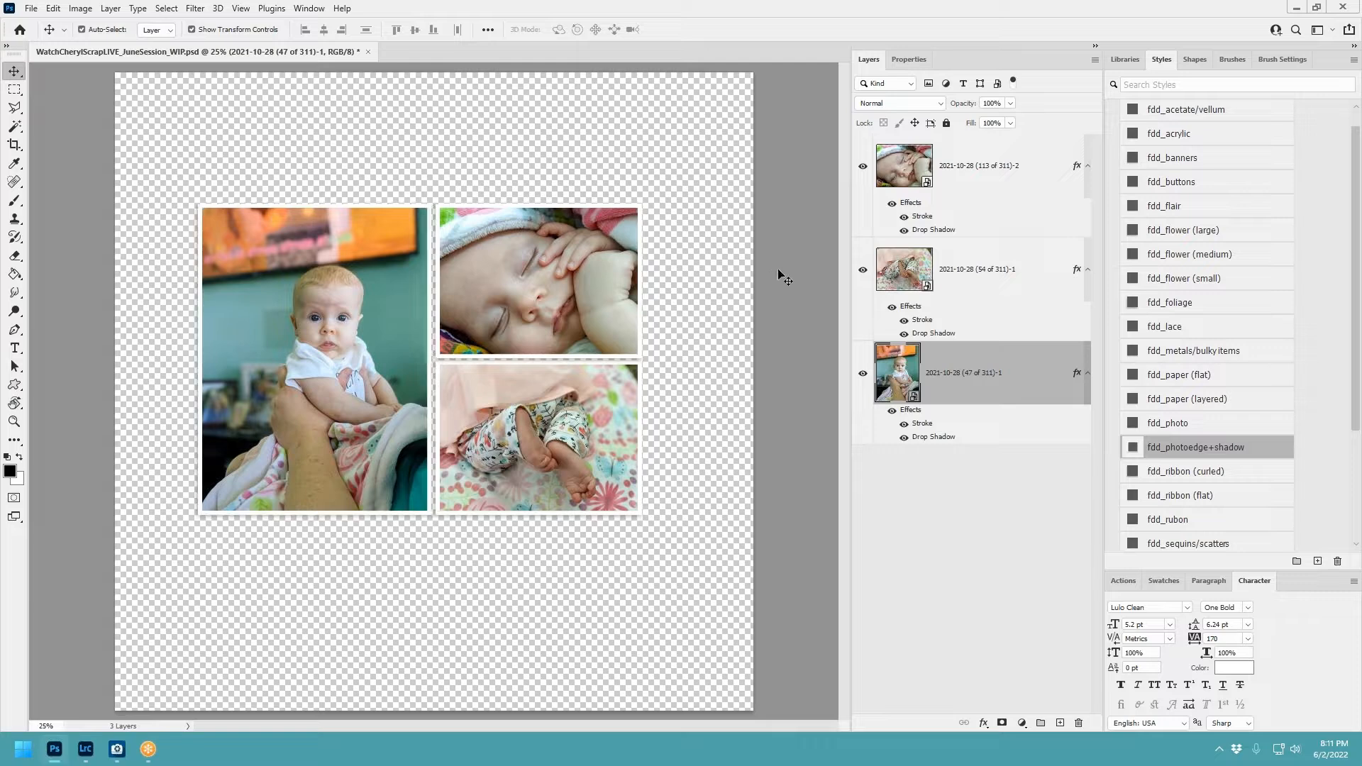
Rotate the three photos together about 3 degrees counterclockwise and move the group up.
{"action": "left_click", "coordinate": [957, 396]}
{"action": "left_click", "coordinate": [968, 173], "text": "shift"}
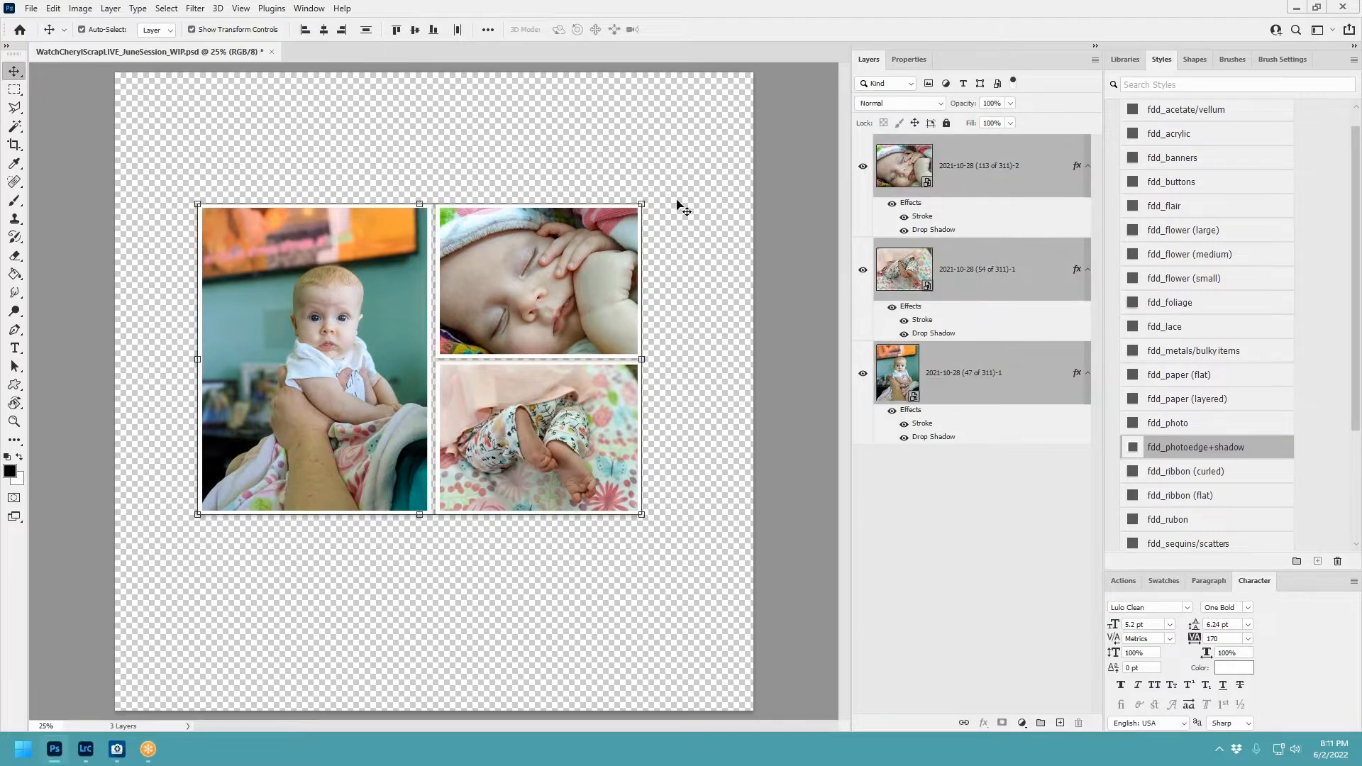
{"action": "left_click_drag", "start_coordinate": [652, 201], "coordinate": [644, 189]}
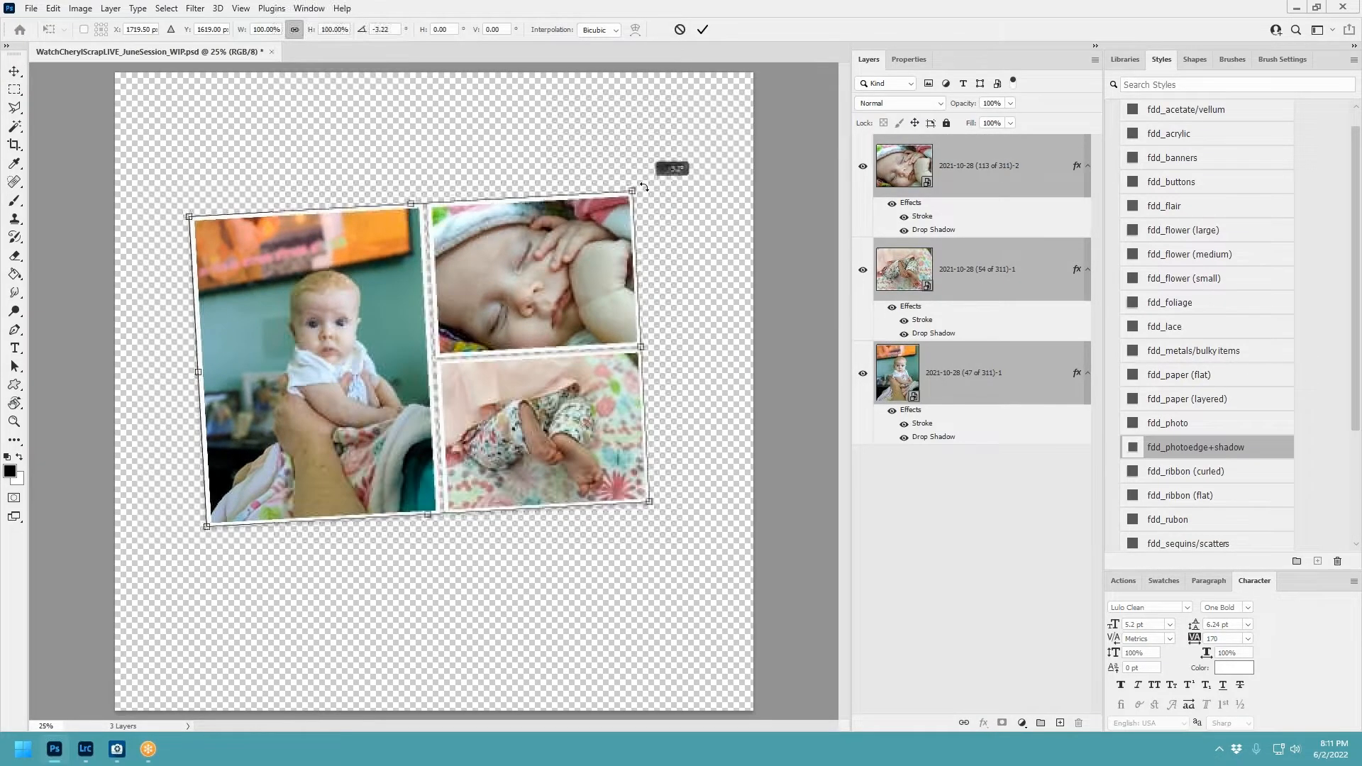
{"action": "left_click_drag", "start_coordinate": [541, 227], "coordinate": [529, 176]}
{"action": "left_click", "coordinate": [701, 30]}
Move the sleeping-baby photo left against the portrait and rotate it to about 0.84 degrees.
{"action": "left_click", "coordinate": [572, 214]}
{"action": "left_click_drag", "start_coordinate": [571, 214], "coordinate": [556, 212]}
{"action": "left_click_drag", "start_coordinate": [625, 138], "coordinate": [629, 147]}
{"action": "left_click_drag", "start_coordinate": [555, 197], "coordinate": [557, 207]}
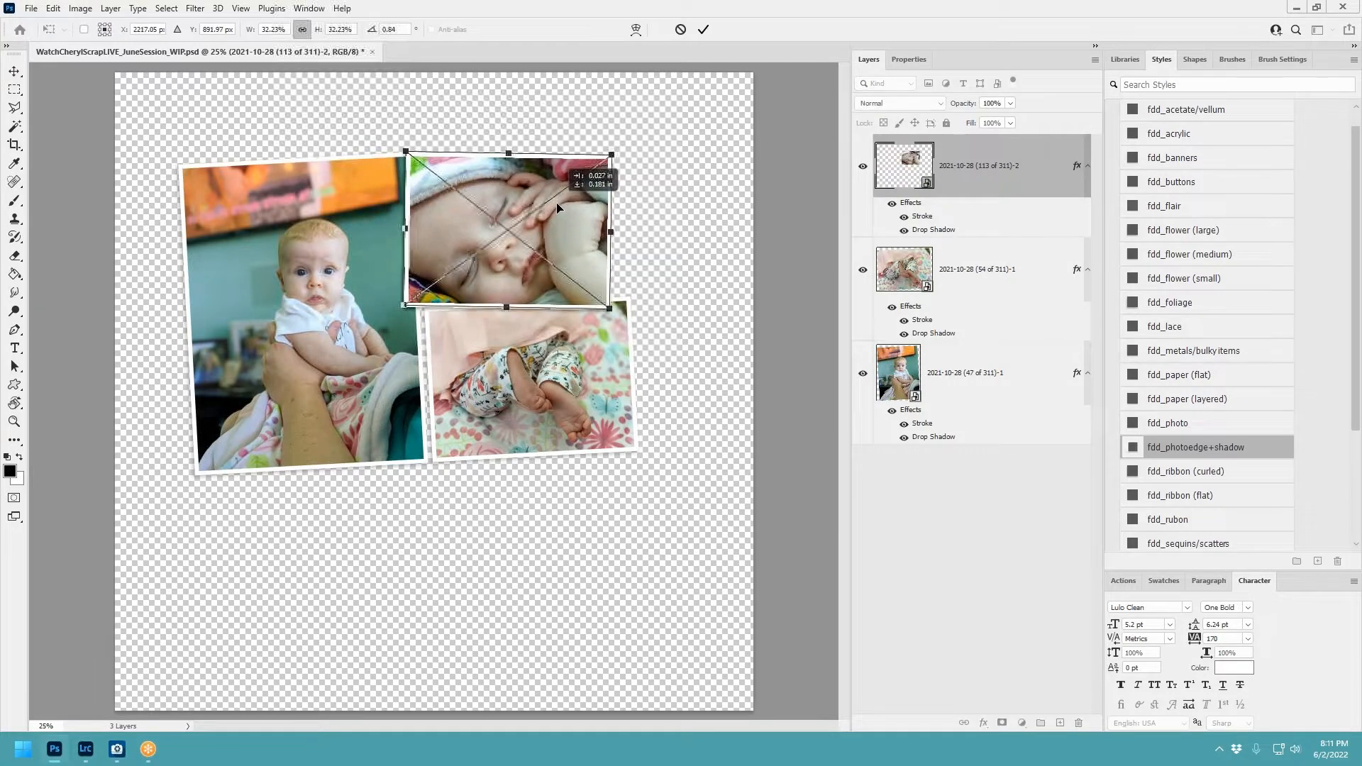
{"action": "left_click", "coordinate": [703, 29]}
Move the feet photo left against the portrait with a slight rotation adjustment, and nudge the portrait up a little.
{"action": "left_click_drag", "start_coordinate": [586, 354], "coordinate": [563, 354]}
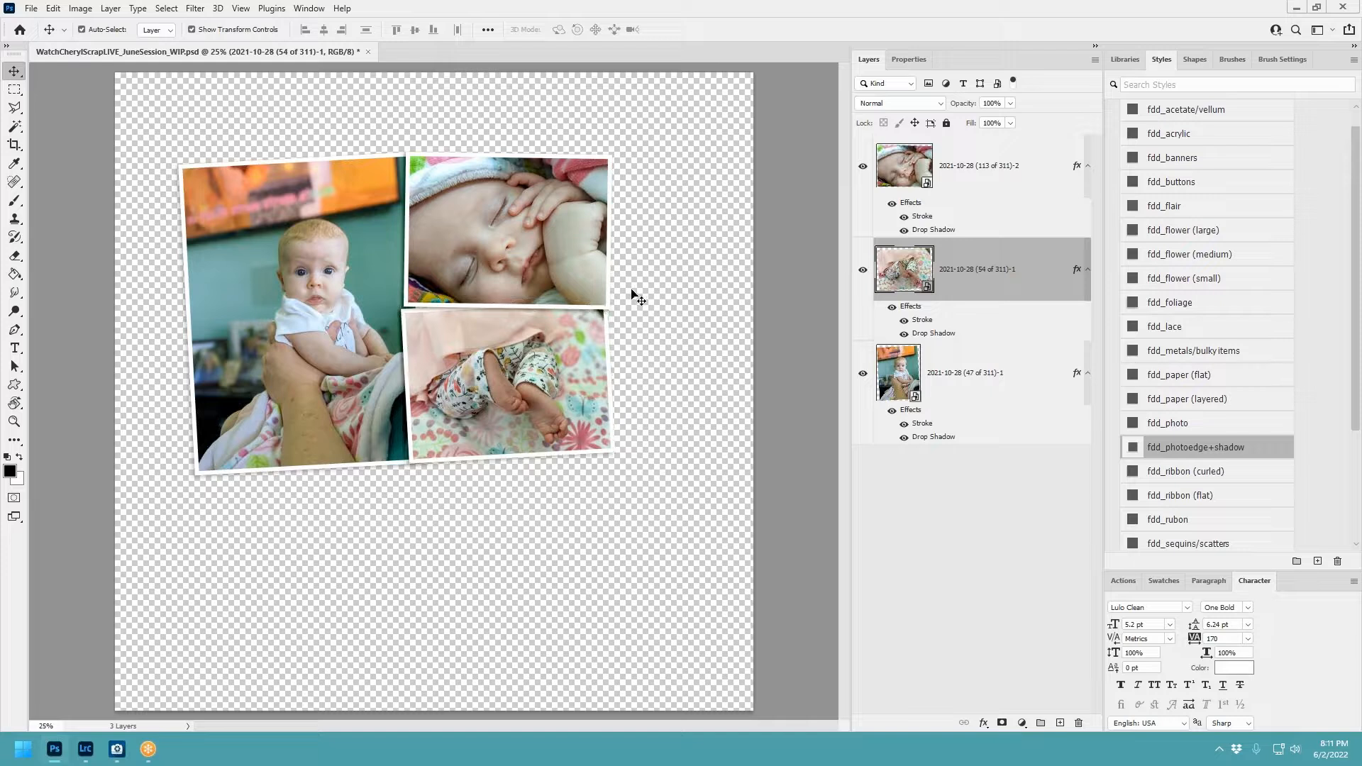
{"action": "left_click_drag", "start_coordinate": [617, 299], "coordinate": [618, 295]}
{"action": "left_click", "coordinate": [703, 29]}
{"action": "left_click", "coordinate": [331, 235]}
{"action": "left_click_drag", "start_coordinate": [330, 232], "coordinate": [326, 228]}
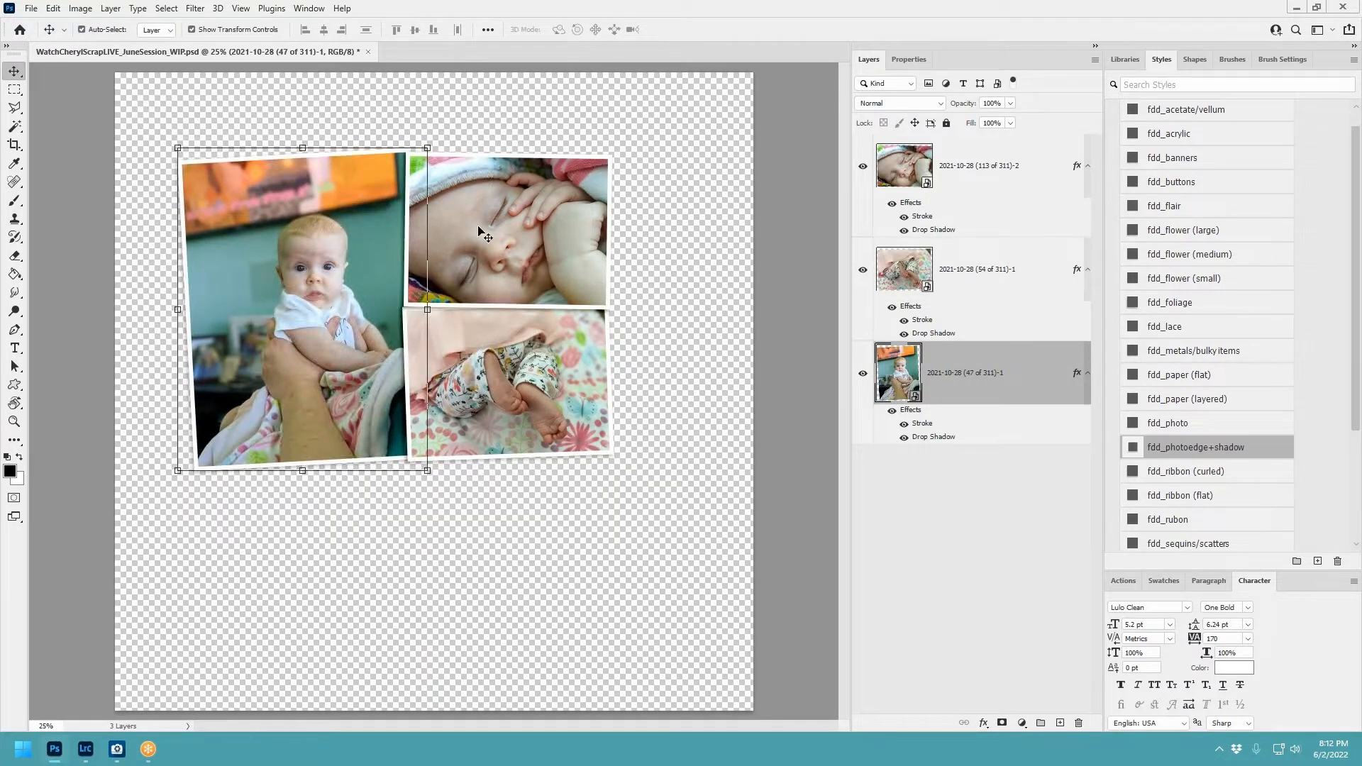
Move all three photos together toward the upper-left area of the page.
{"action": "left_click", "coordinate": [979, 179], "text": "shift"}
{"action": "left_click_drag", "start_coordinate": [557, 215], "coordinate": [535, 168]}
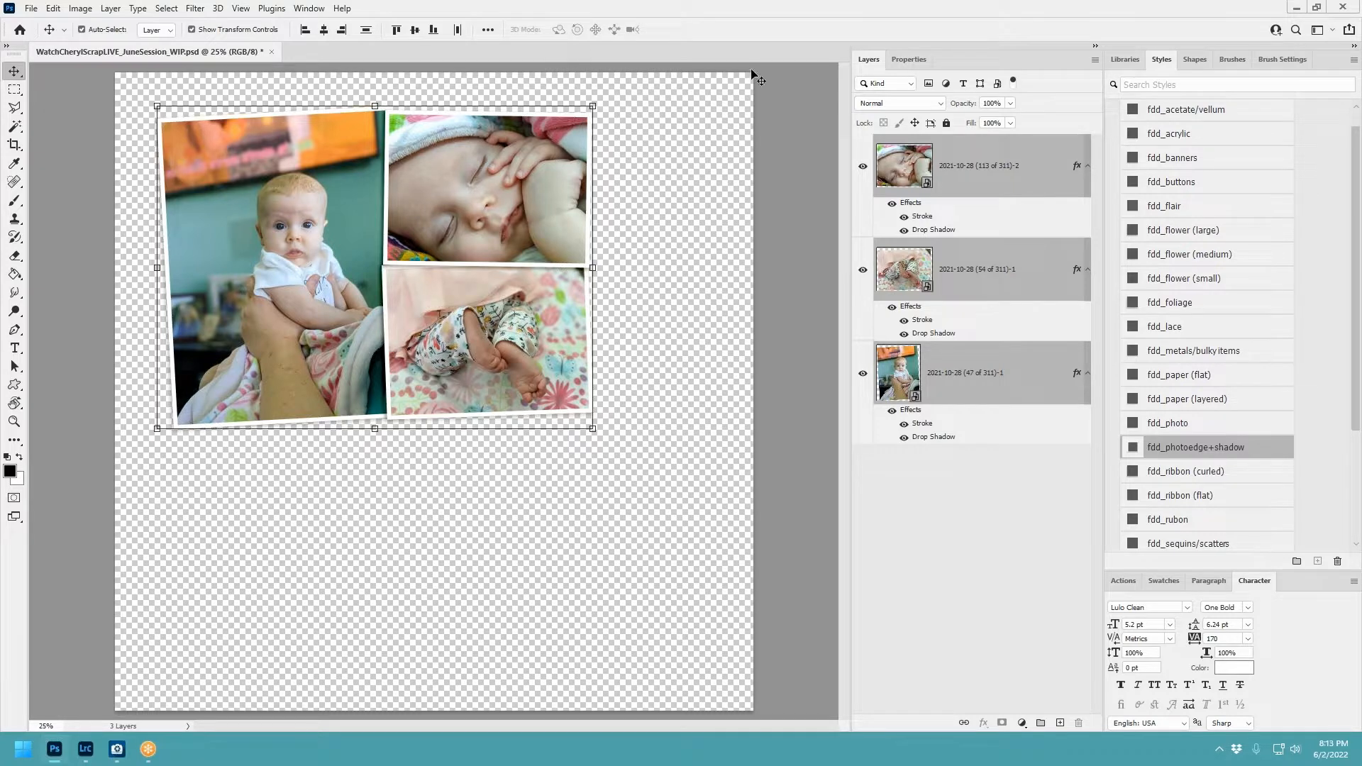
{"action": "left_click_drag", "start_coordinate": [462, 221], "coordinate": [461, 227]}
{"action": "left_click", "coordinate": [656, 201]}
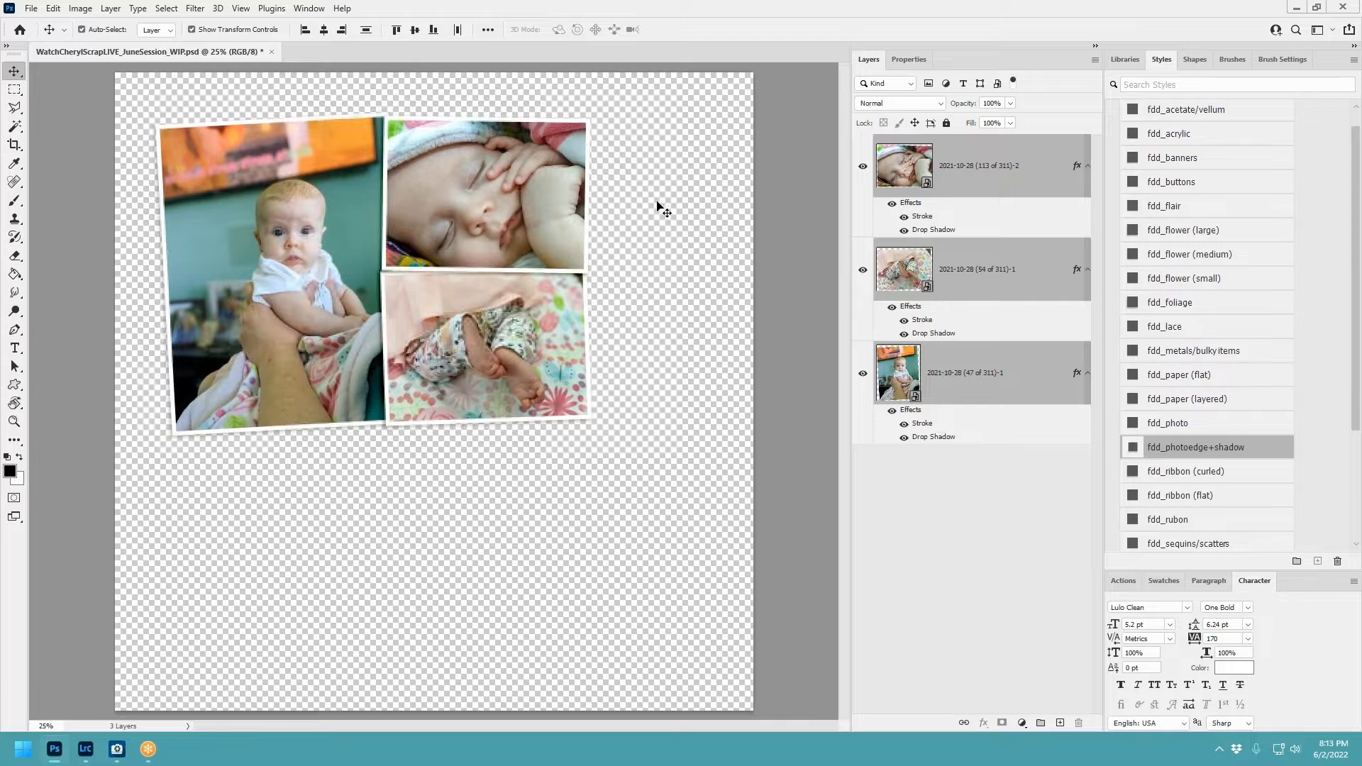
Rotate the portrait photo to about -1.99 degrees and tuck it against the stacked photos.
{"action": "left_click", "coordinate": [248, 197]}
{"action": "key", "text": "ctrl+t"}
{"action": "left_click_drag", "start_coordinate": [421, 107], "coordinate": [425, 112]}
{"action": "left_click_drag", "start_coordinate": [348, 195], "coordinate": [351, 190]}
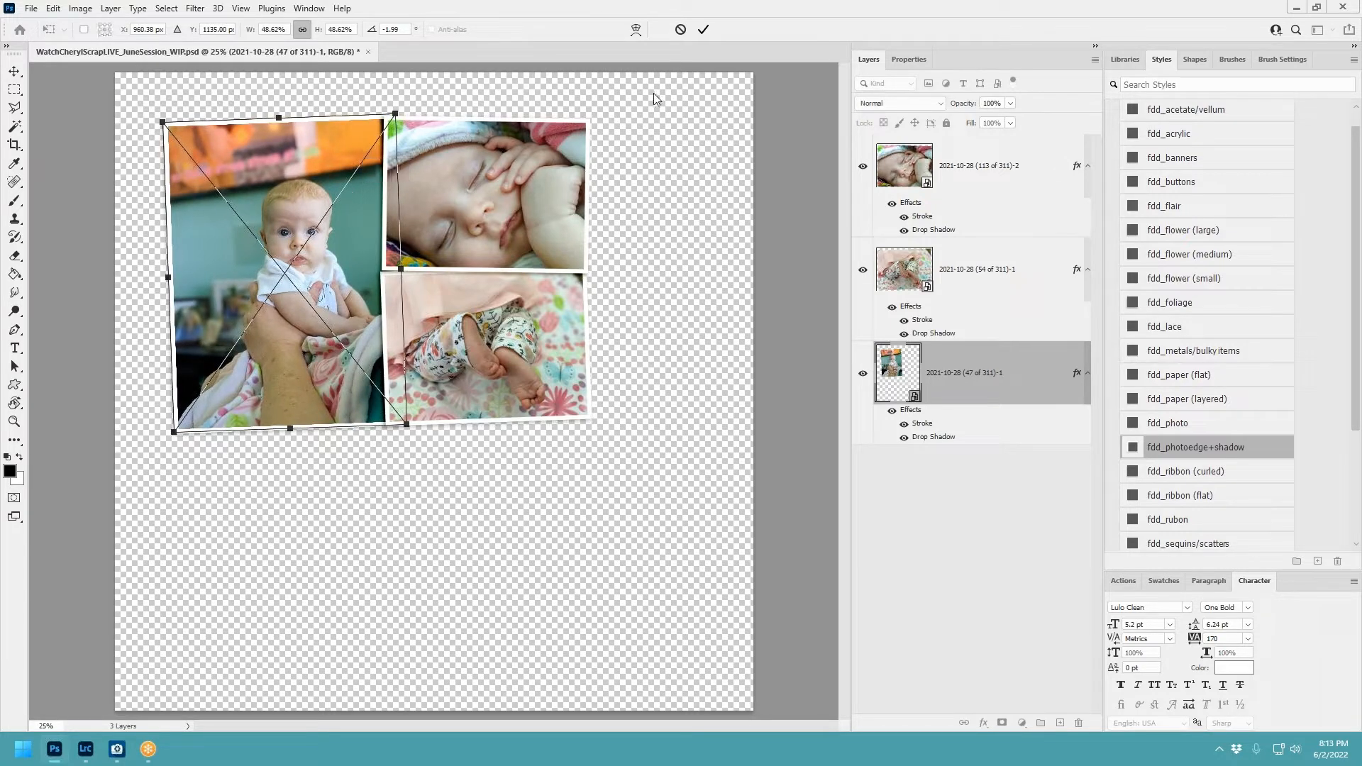
{"action": "left_click", "coordinate": [703, 29]}
Rotate the feet photo to about 1.38 degrees.
{"action": "left_click", "coordinate": [575, 181]}
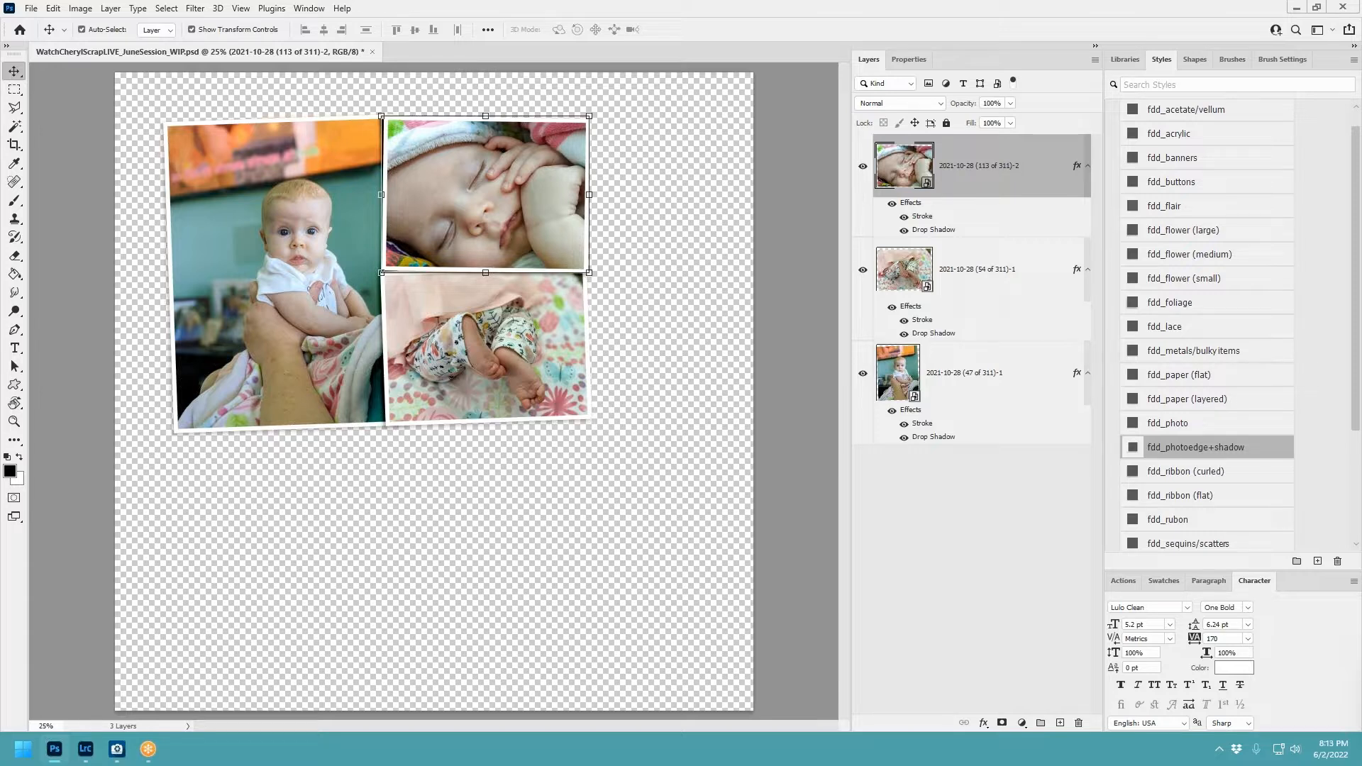
{"action": "left_click", "coordinate": [571, 365]}
{"action": "left_click_drag", "start_coordinate": [604, 267], "coordinate": [609, 263]}
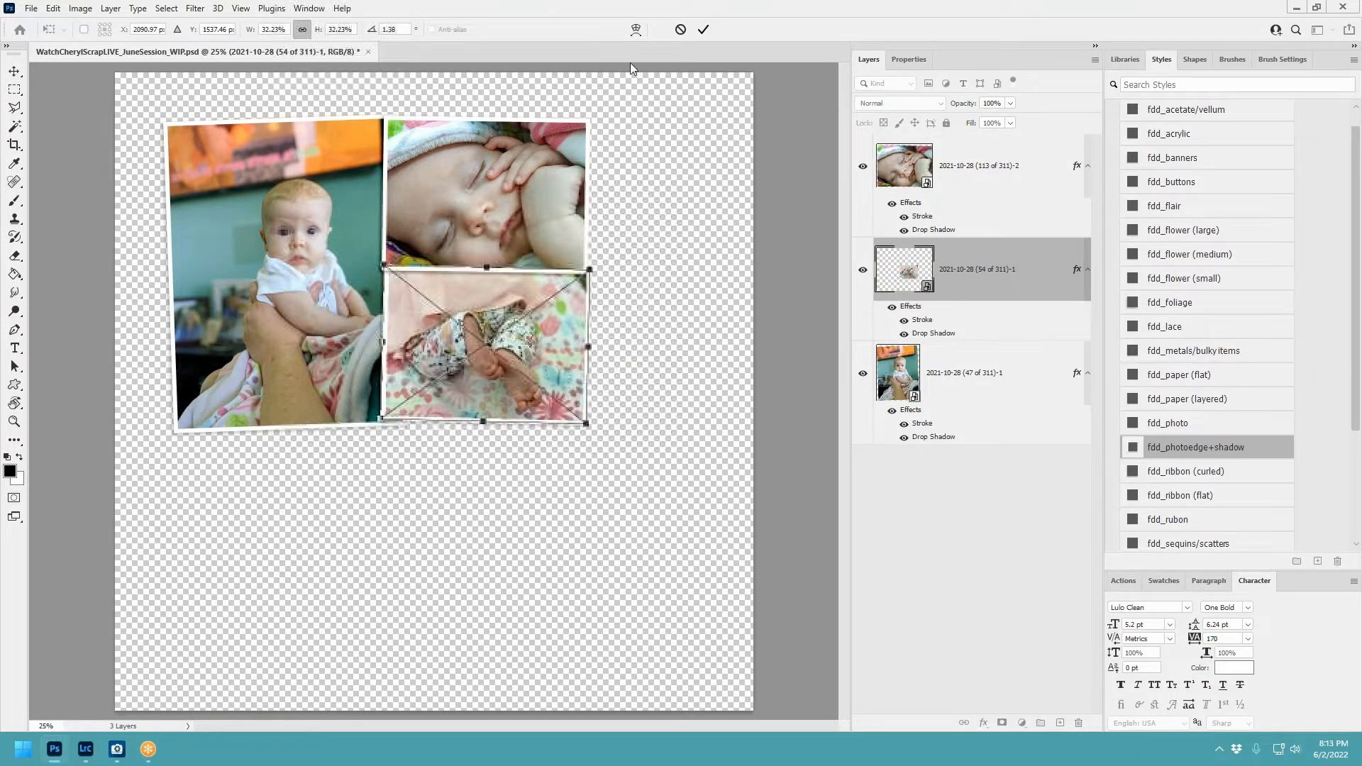
{"action": "left_click", "coordinate": [702, 29]}
Tilt the sleeping-baby photo slightly counterclockwise beside the portrait, and move the three-photo cluster down toward the page's middle.
{"action": "left_click", "coordinate": [612, 117]}
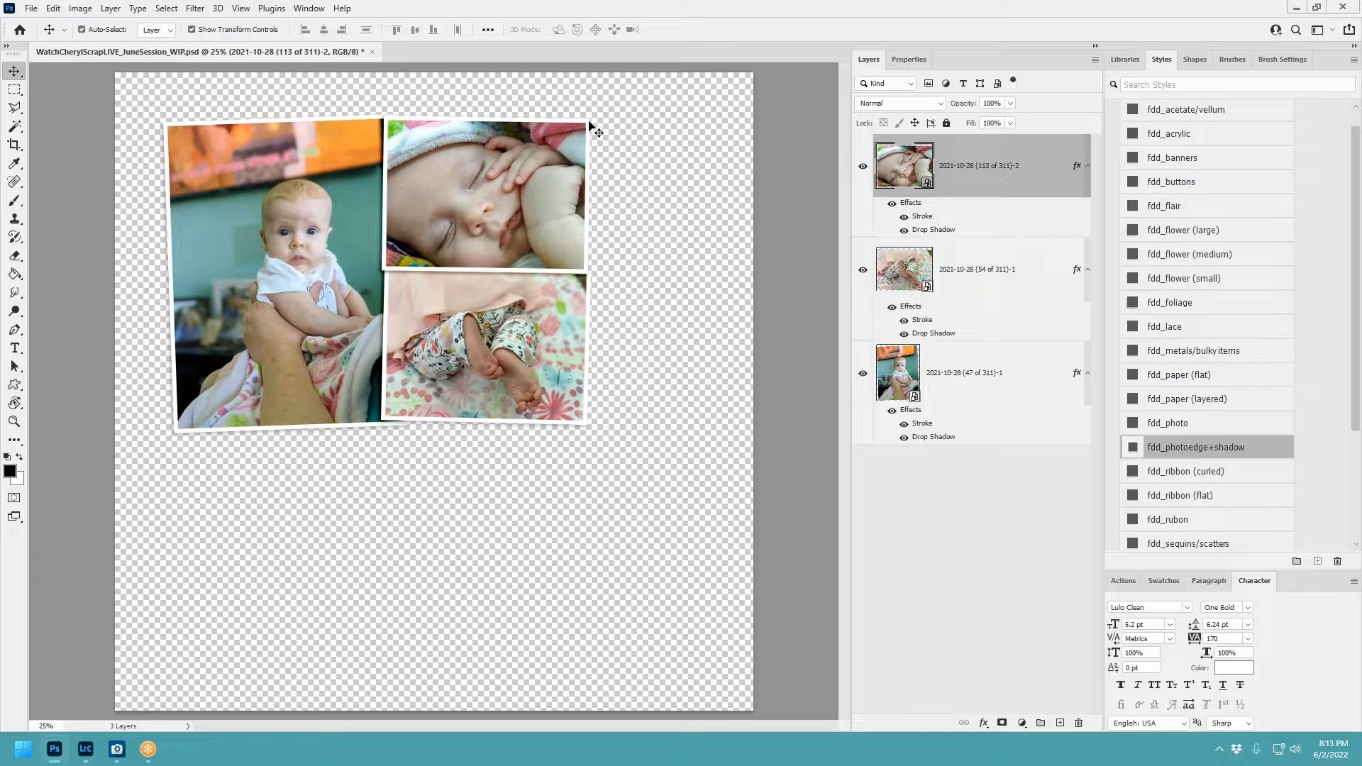
{"action": "left_click_drag", "start_coordinate": [602, 108], "coordinate": [591, 105]}
{"action": "left_click", "coordinate": [702, 30]}
{"action": "left_click_drag", "start_coordinate": [557, 167], "coordinate": [555, 168]}
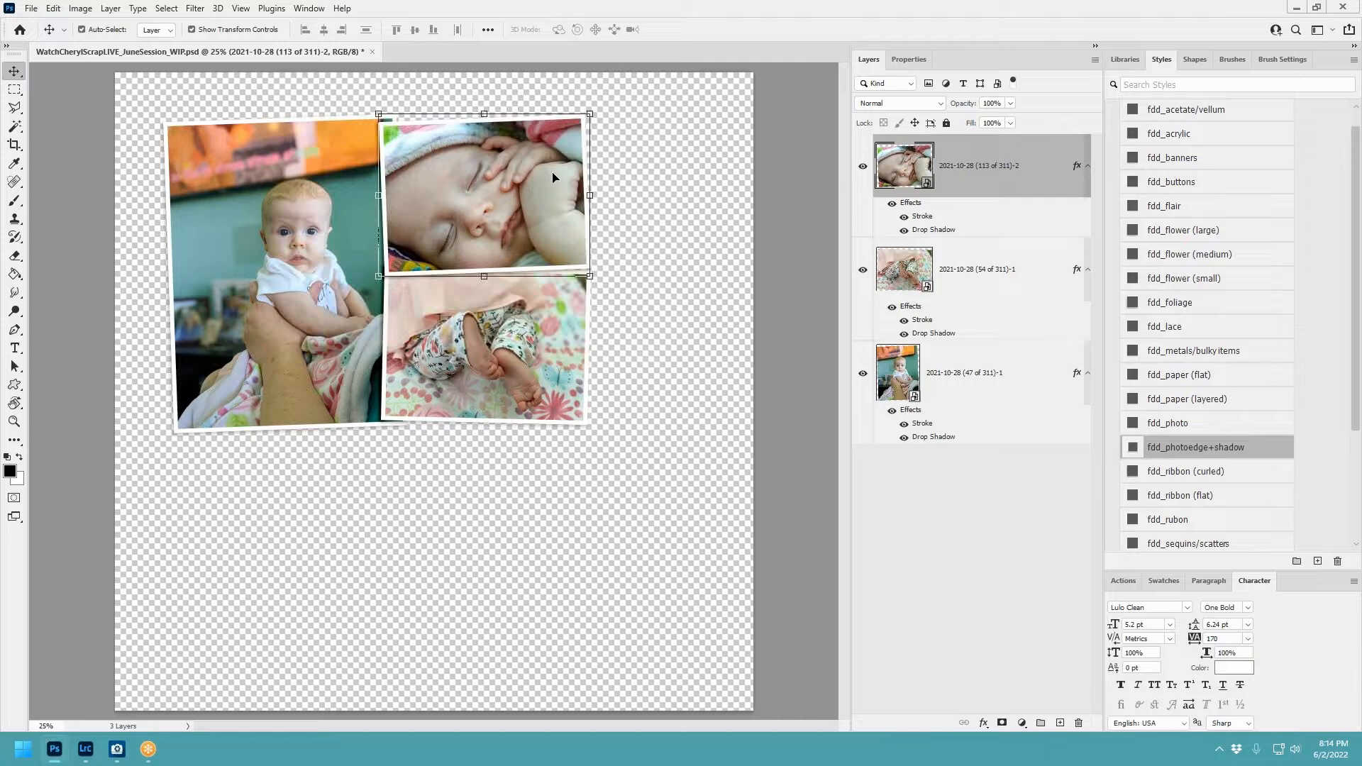
{"action": "left_click", "coordinate": [966, 386], "text": "shift"}
{"action": "left_click_drag", "start_coordinate": [556, 208], "coordinate": [546, 298]}
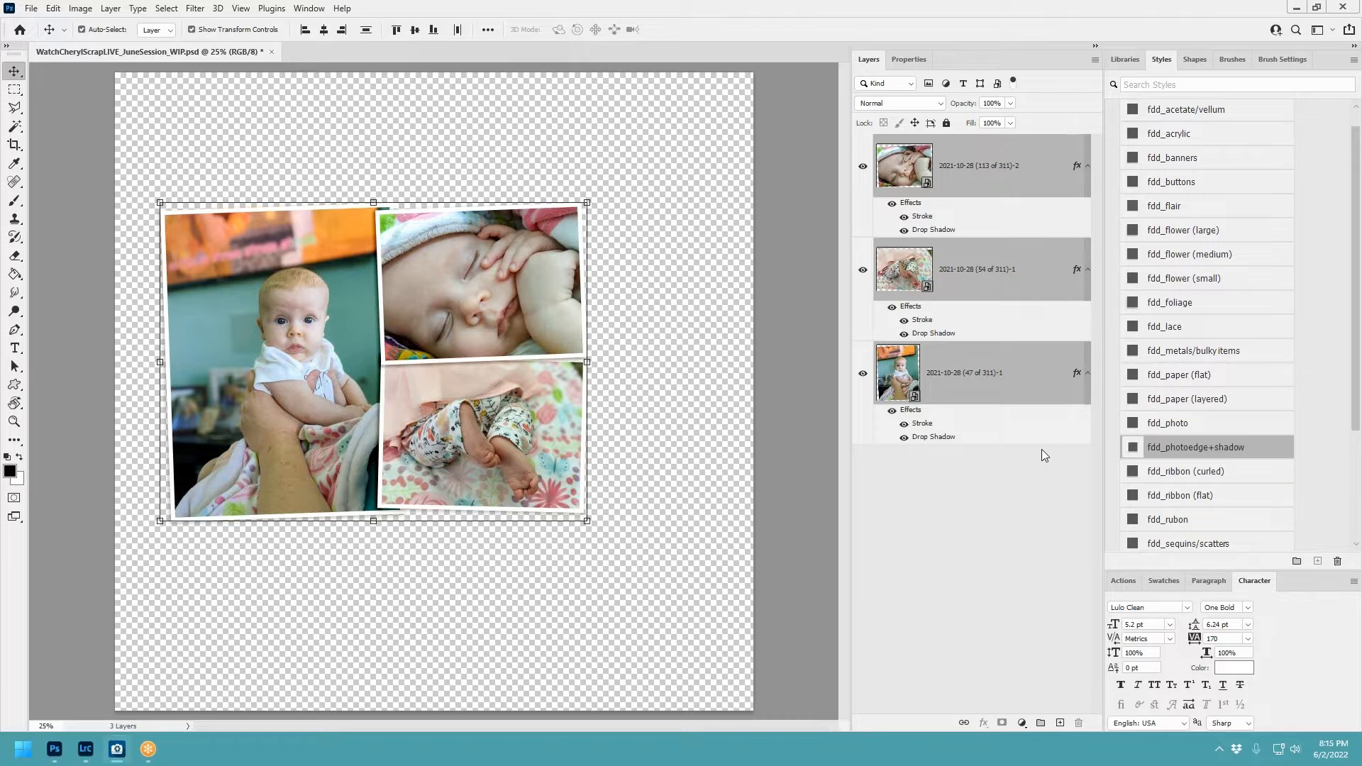
Place the sahindesigns-hellobaby-paper11 pattern on the page and move its layer beneath all the photos.
{"action": "left_click_drag", "start_coordinate": [1041, 449], "coordinate": [703, 358]}
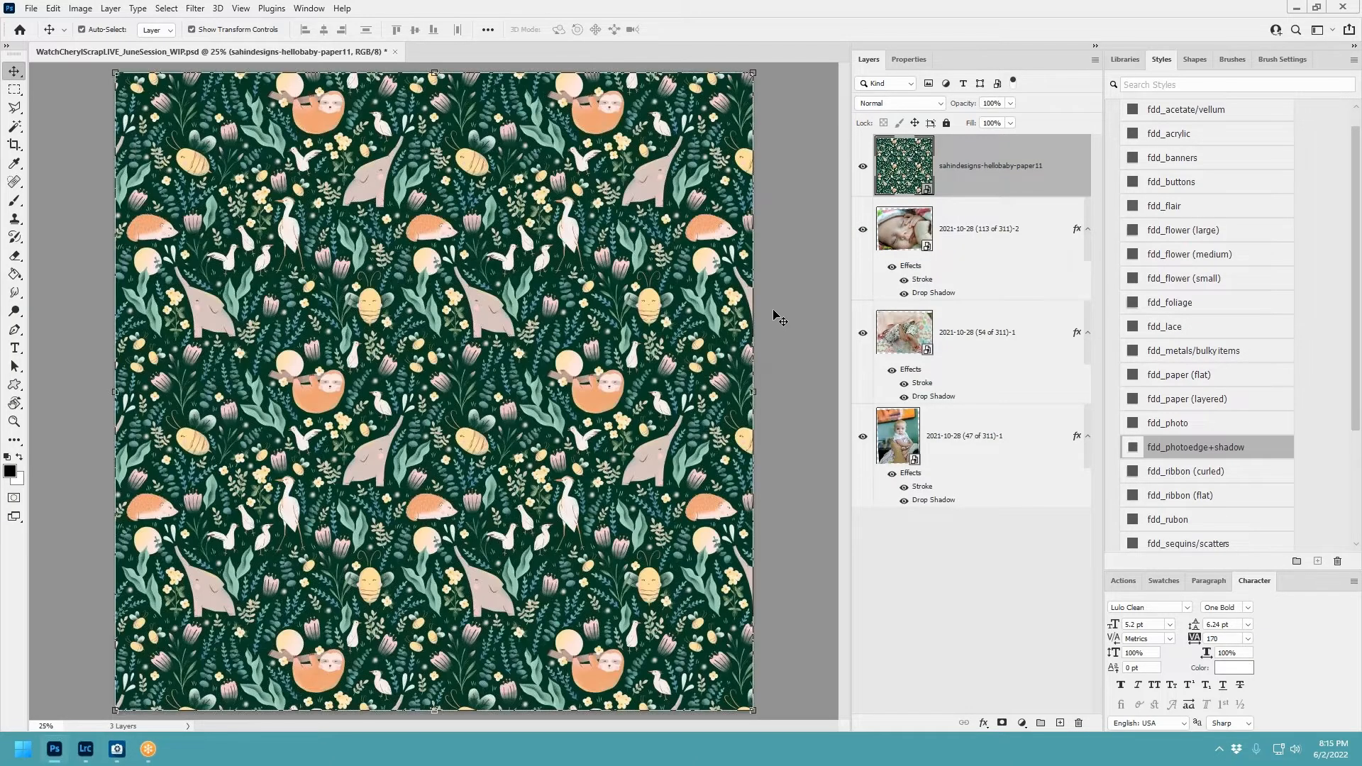
{"action": "left_click_drag", "start_coordinate": [917, 170], "coordinate": [950, 505]}
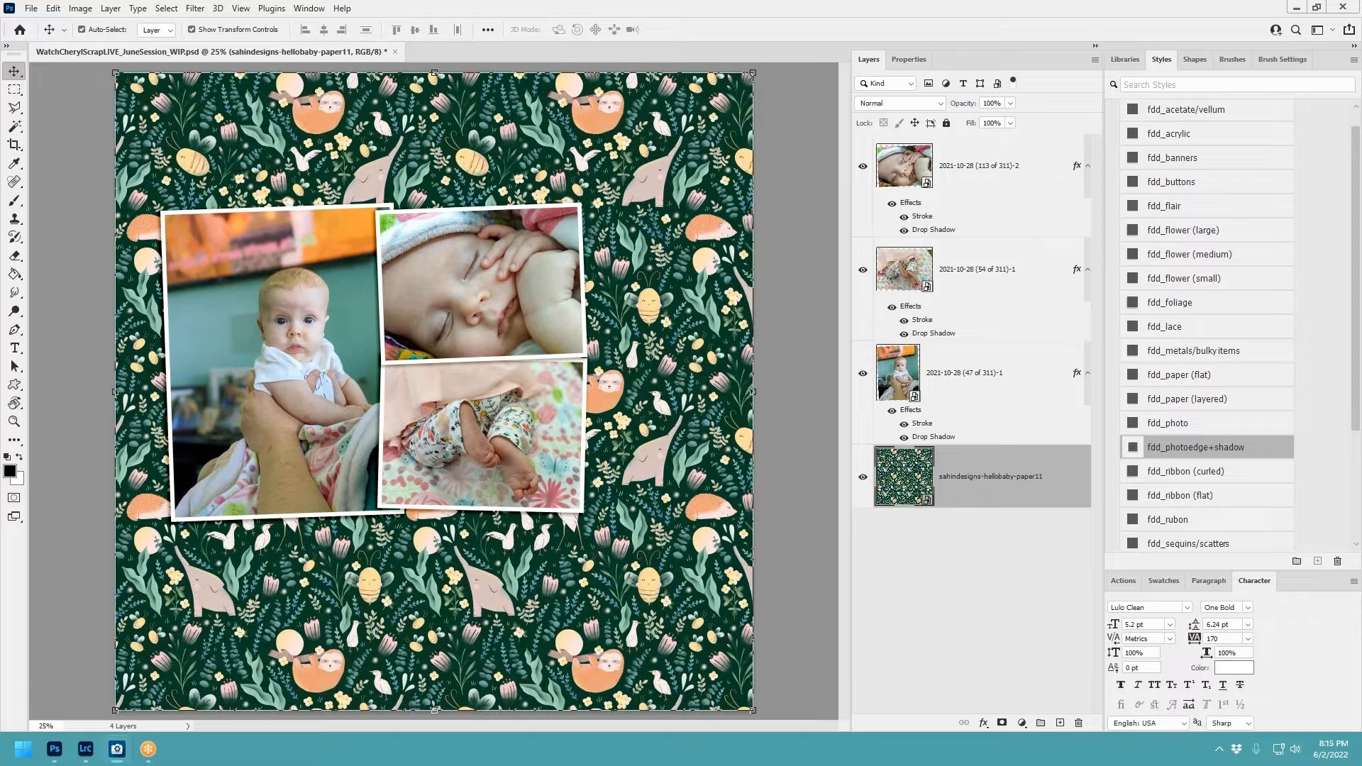
Place the sahindesigns-hellobaby-paper06 pattern directly above the paper11 layer and hide it.
{"action": "left_click_drag", "start_coordinate": [803, 384], "coordinate": [673, 471]}
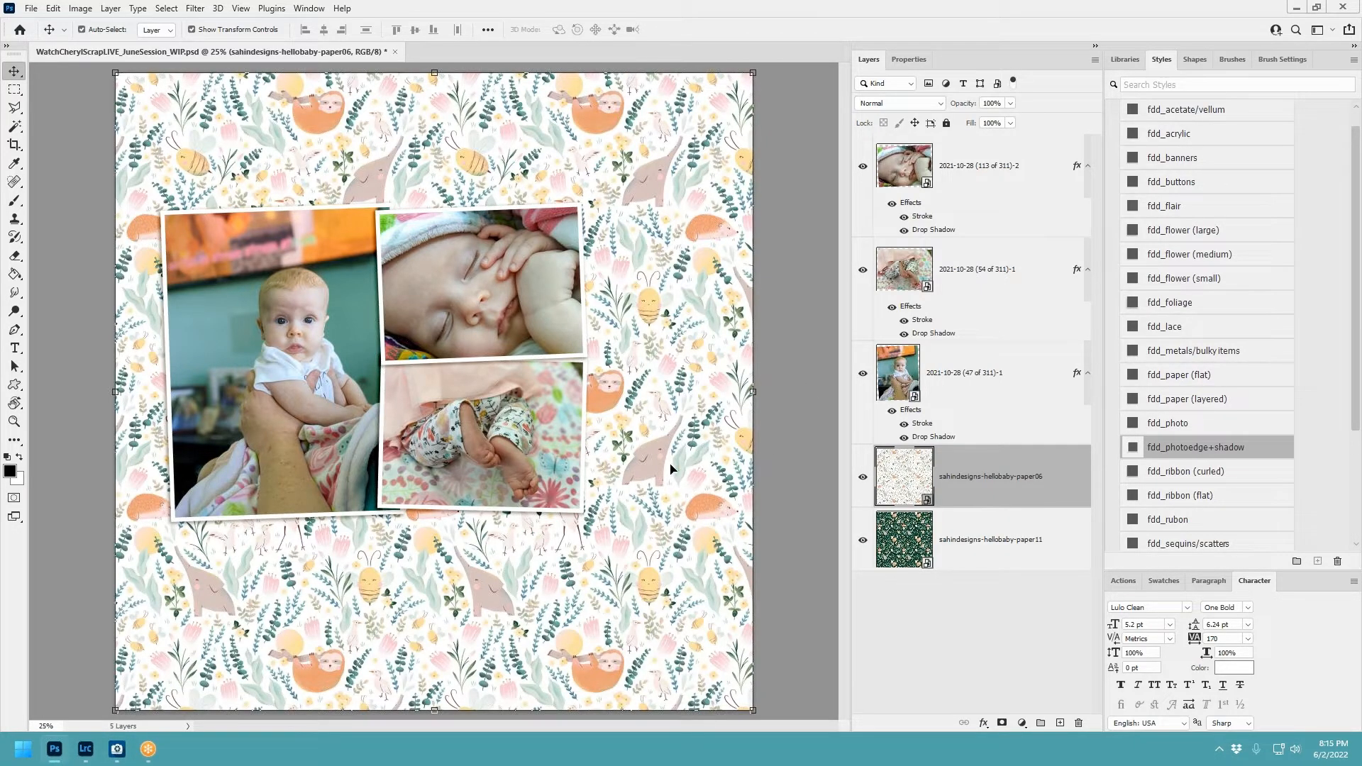
{"action": "left_click", "coordinate": [937, 532]}
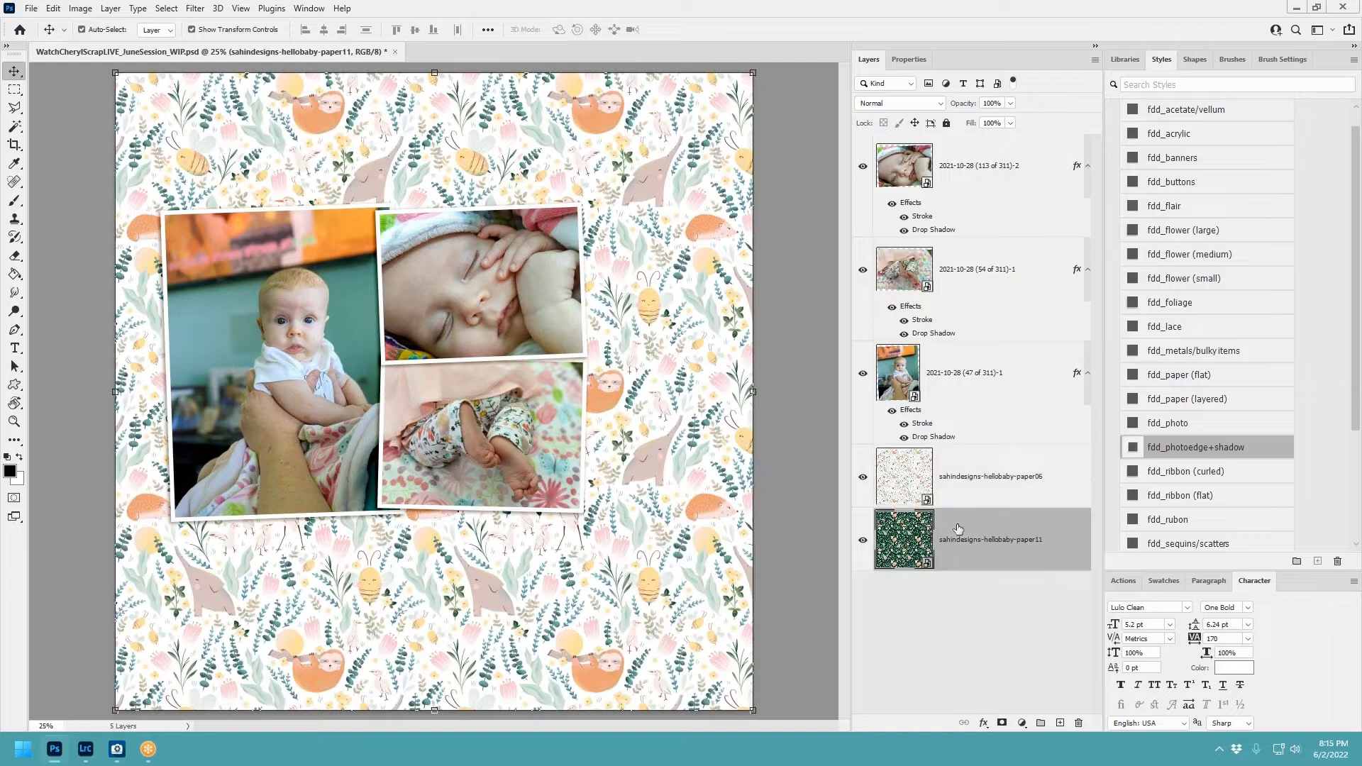
{"action": "left_click", "coordinate": [863, 478]}
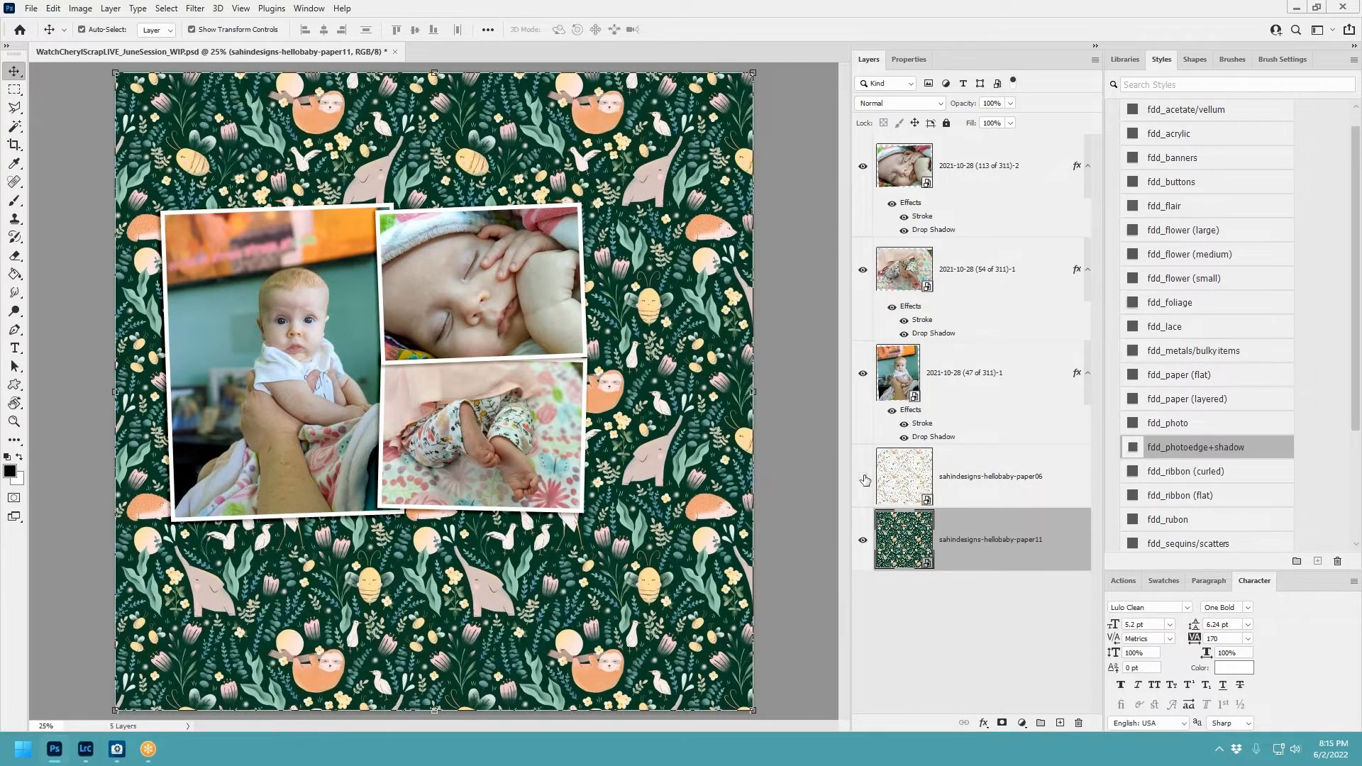
Toggle the sahindesigns-hellobaby-paper06 layer on and off to compare it with the green paper11 background.
{"action": "left_click", "coordinate": [863, 479]}
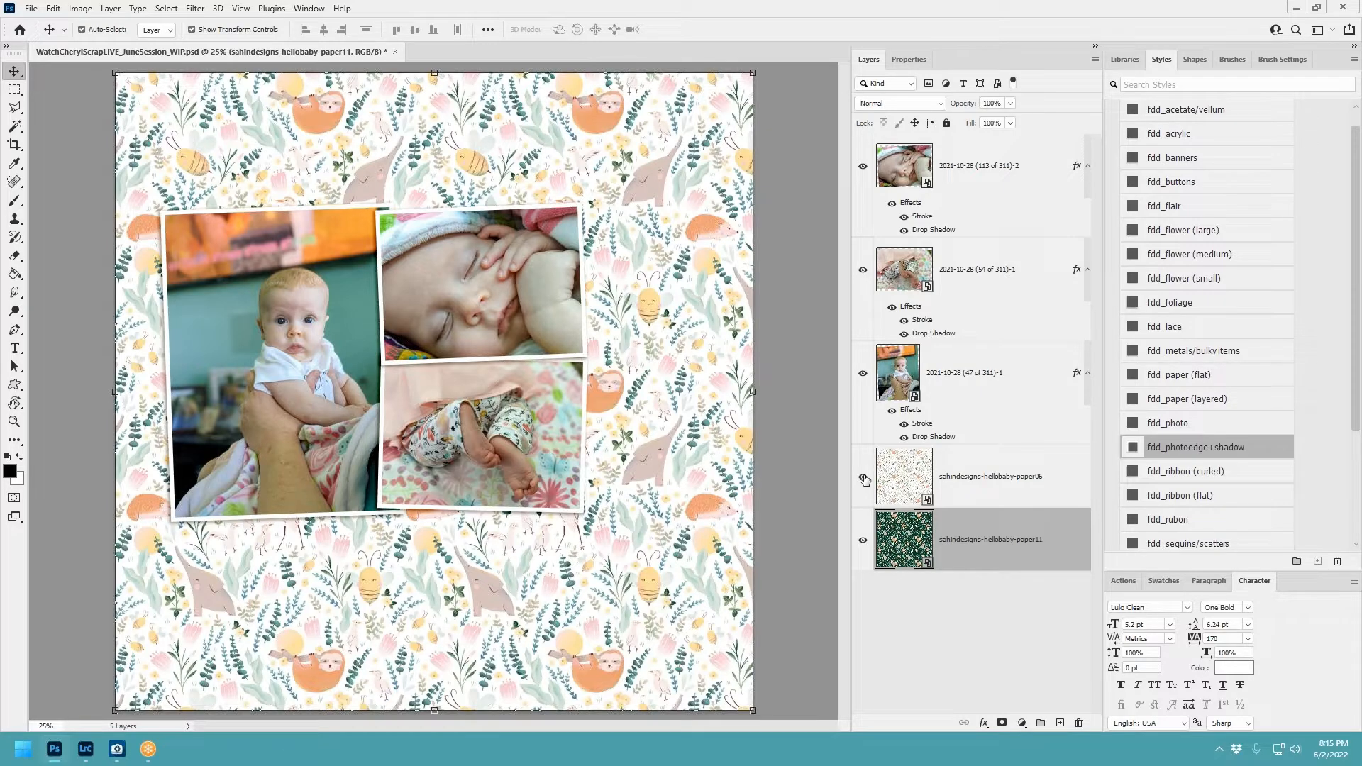
{"action": "left_click", "coordinate": [863, 479]}
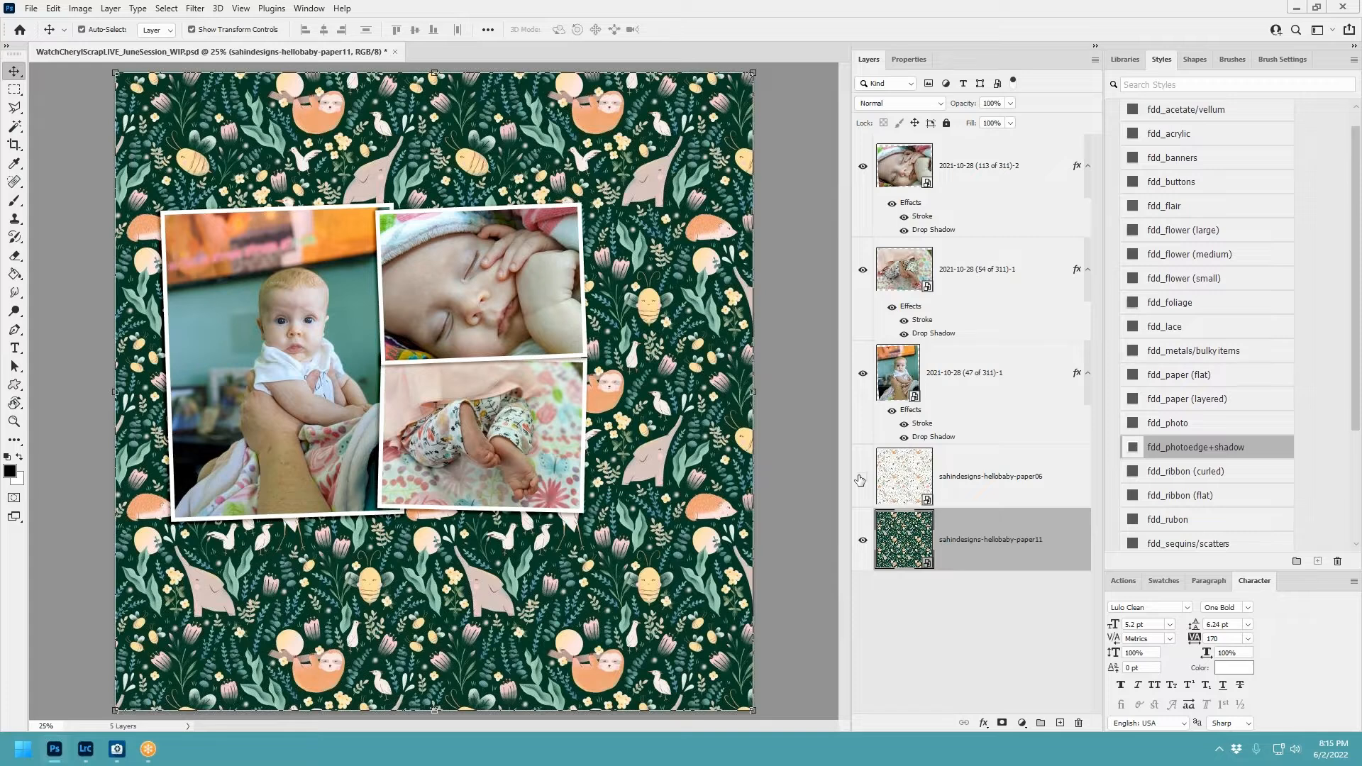
{"action": "left_click", "coordinate": [862, 479]}
{"action": "left_click", "coordinate": [860, 479]}
Select a full-width horizontal band of the green paper11 behind the photos and copy it to its own layer.
{"action": "left_click", "coordinate": [14, 90]}
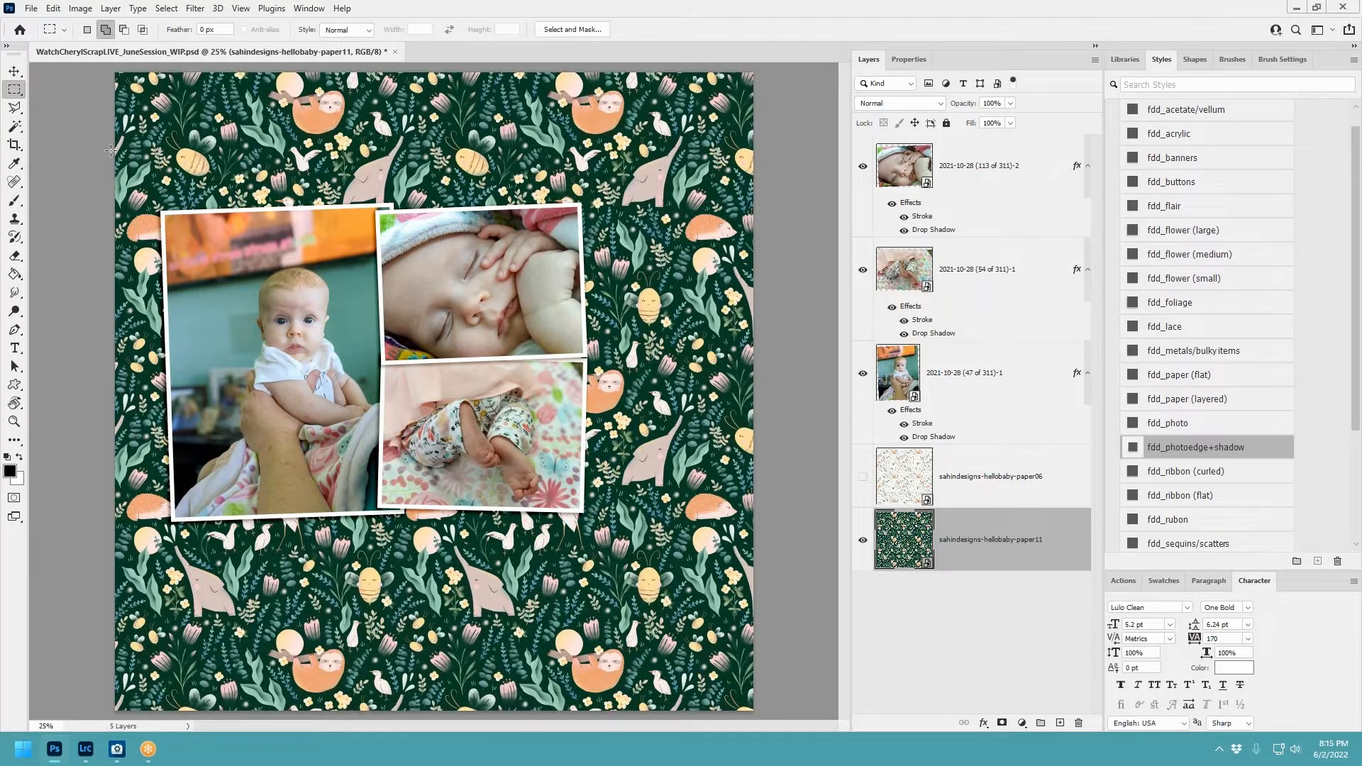
{"action": "left_click_drag", "start_coordinate": [112, 134], "coordinate": [759, 609]}
{"action": "key", "text": "ctrl+j"}
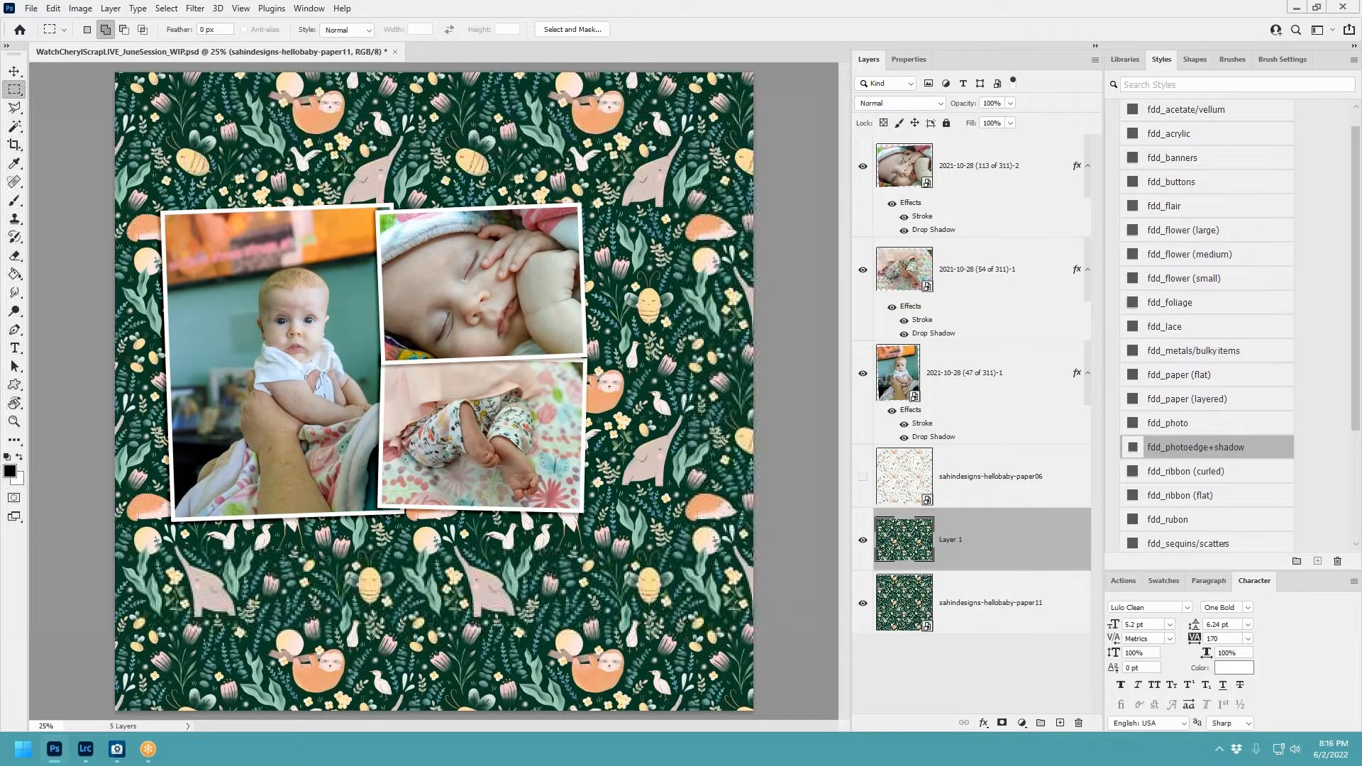
Delete the full sahindesigns-hellobaby-paper06 and paper11 layers, keeping only the copied green band.
{"action": "left_click", "coordinate": [976, 474]}
{"action": "left_click", "coordinate": [985, 632], "text": "ctrl"}
{"action": "right_click", "coordinate": [985, 627]}
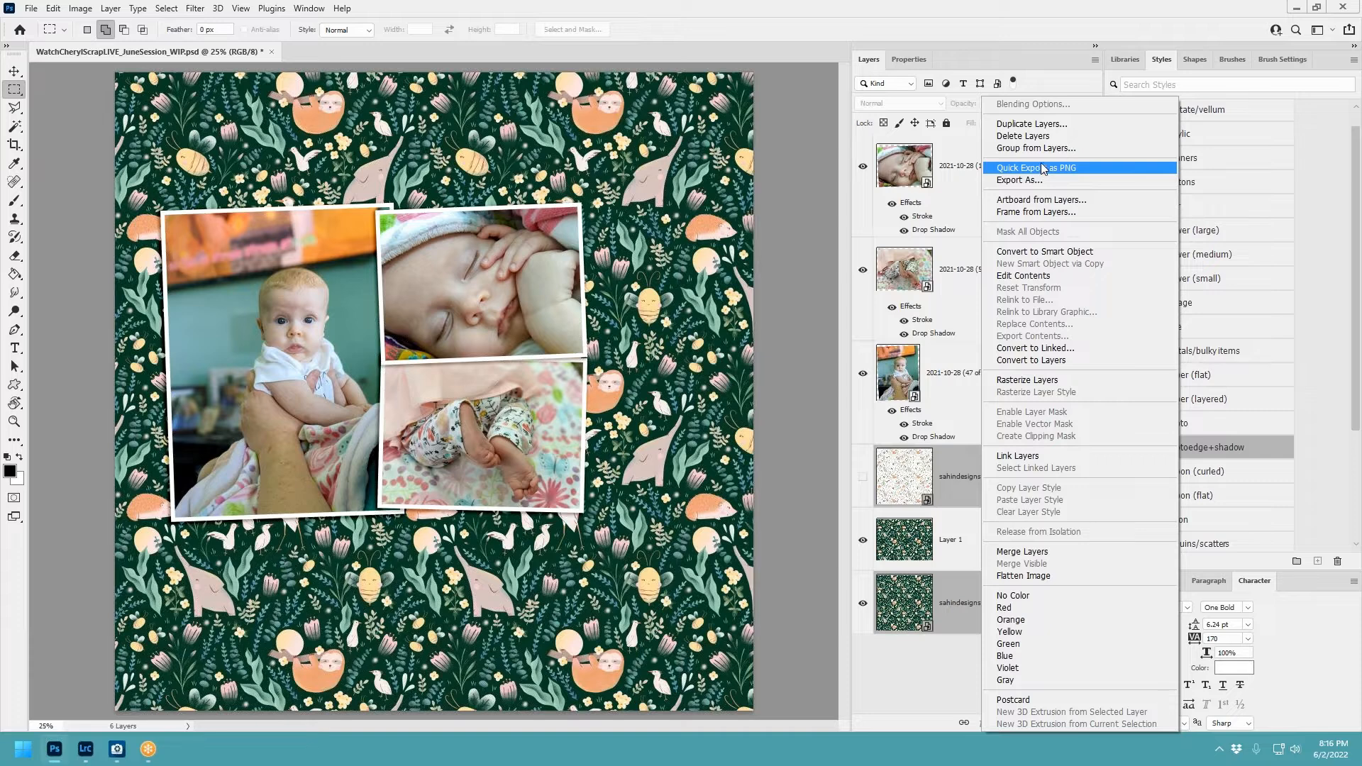
{"action": "left_click", "coordinate": [1007, 141]}
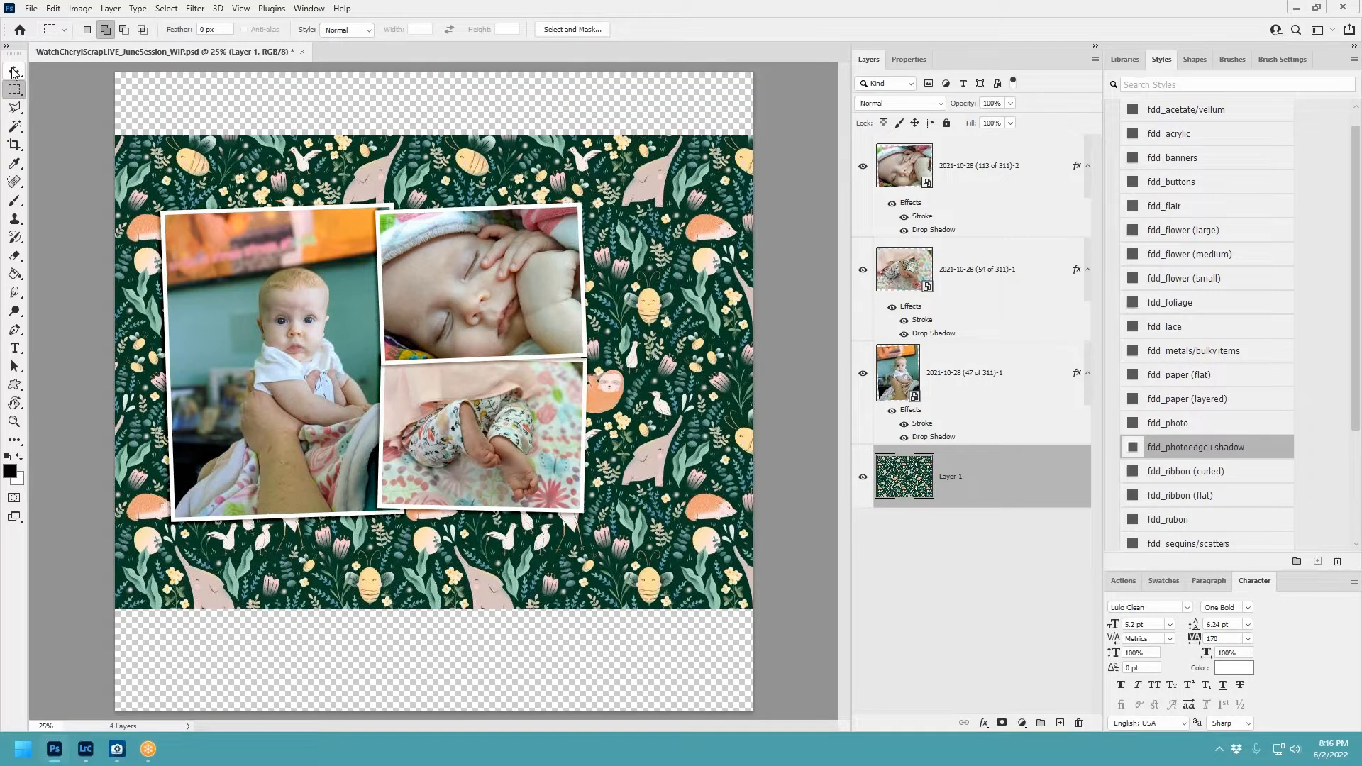
Apply the fdd_paper (layered) style to the green band and move the sahindesigns-hellobaby-paper04 layer beneath it as the background.
{"action": "left_click", "coordinate": [14, 71]}
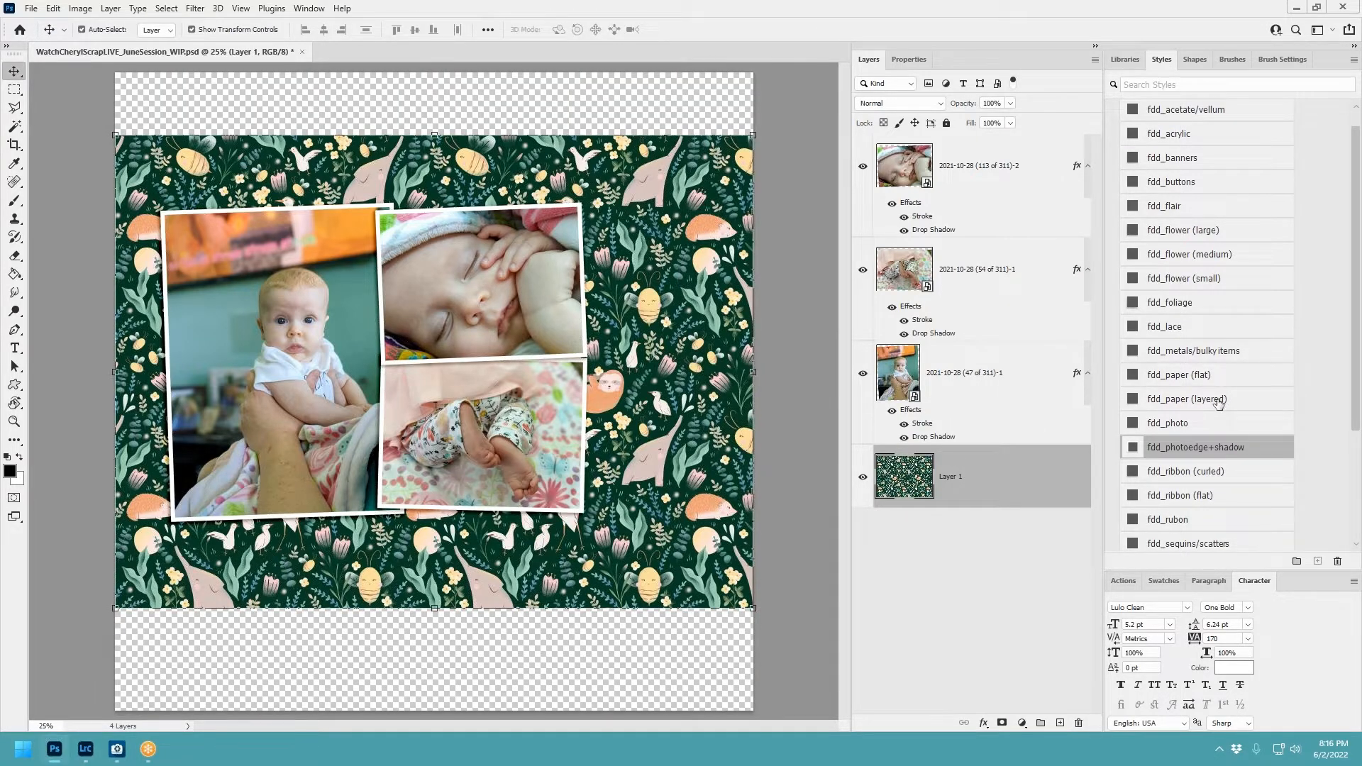
{"action": "left_click", "coordinate": [1284, 399]}
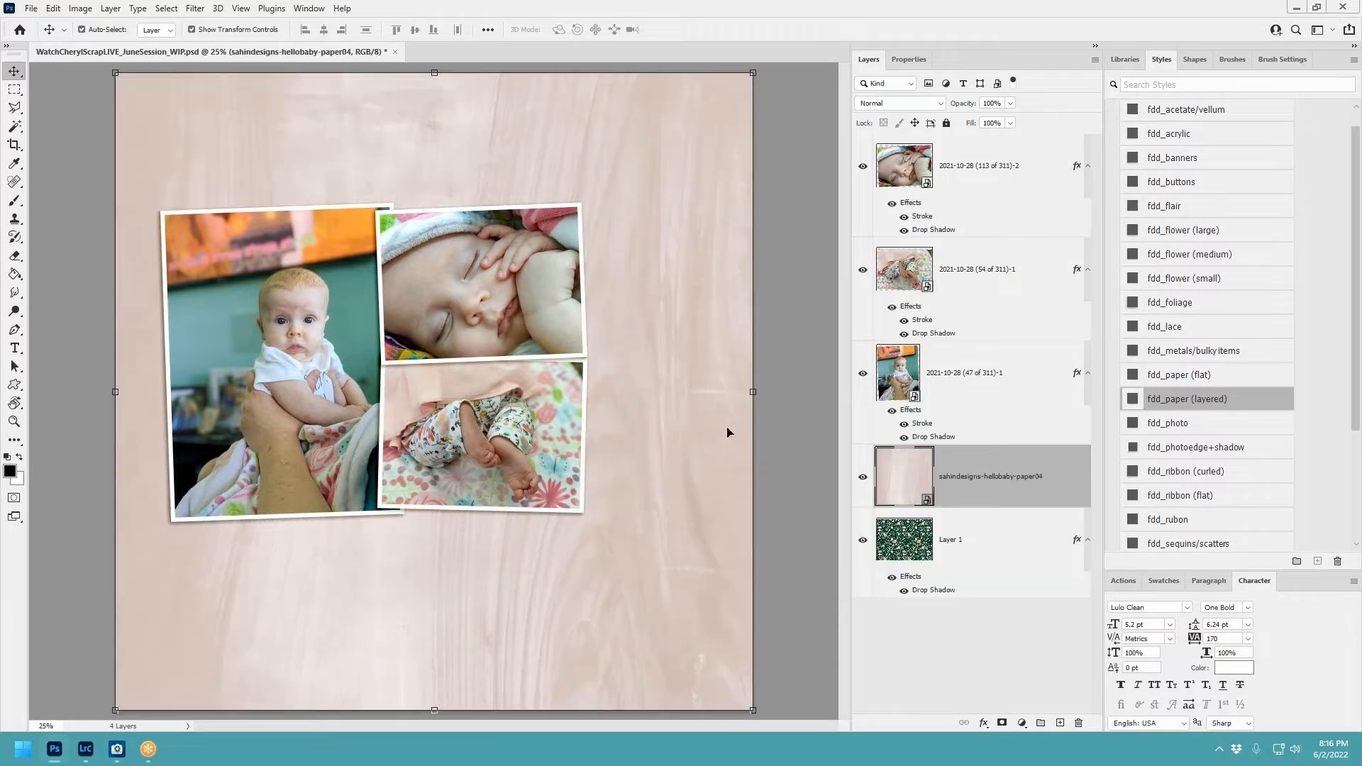
{"action": "left_click_drag", "start_coordinate": [978, 468], "coordinate": [968, 595]}
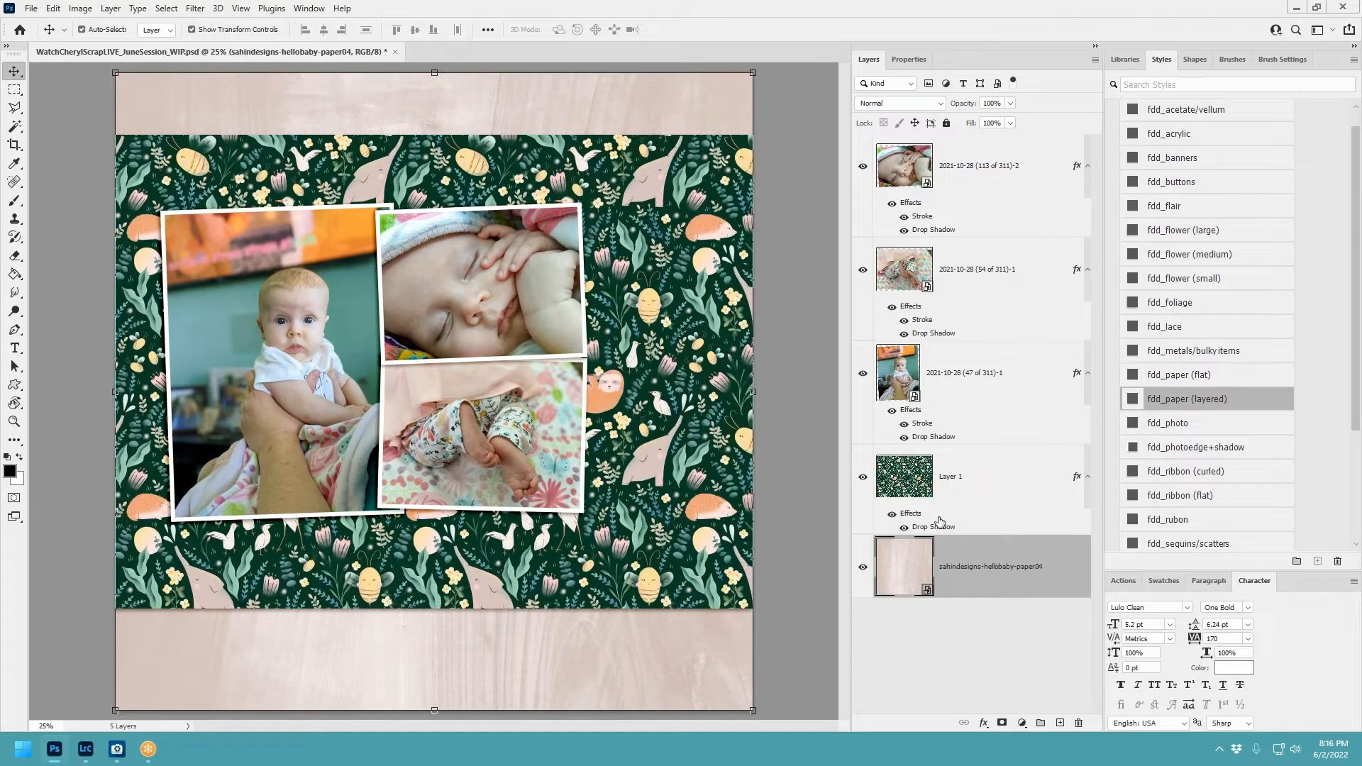
Copy a rectangle of sahindesigns-hellobaby-paper09, slightly larger than the photo cluster, to its own layer and delete the full orange paper.
{"action": "left_click", "coordinate": [731, 542]}
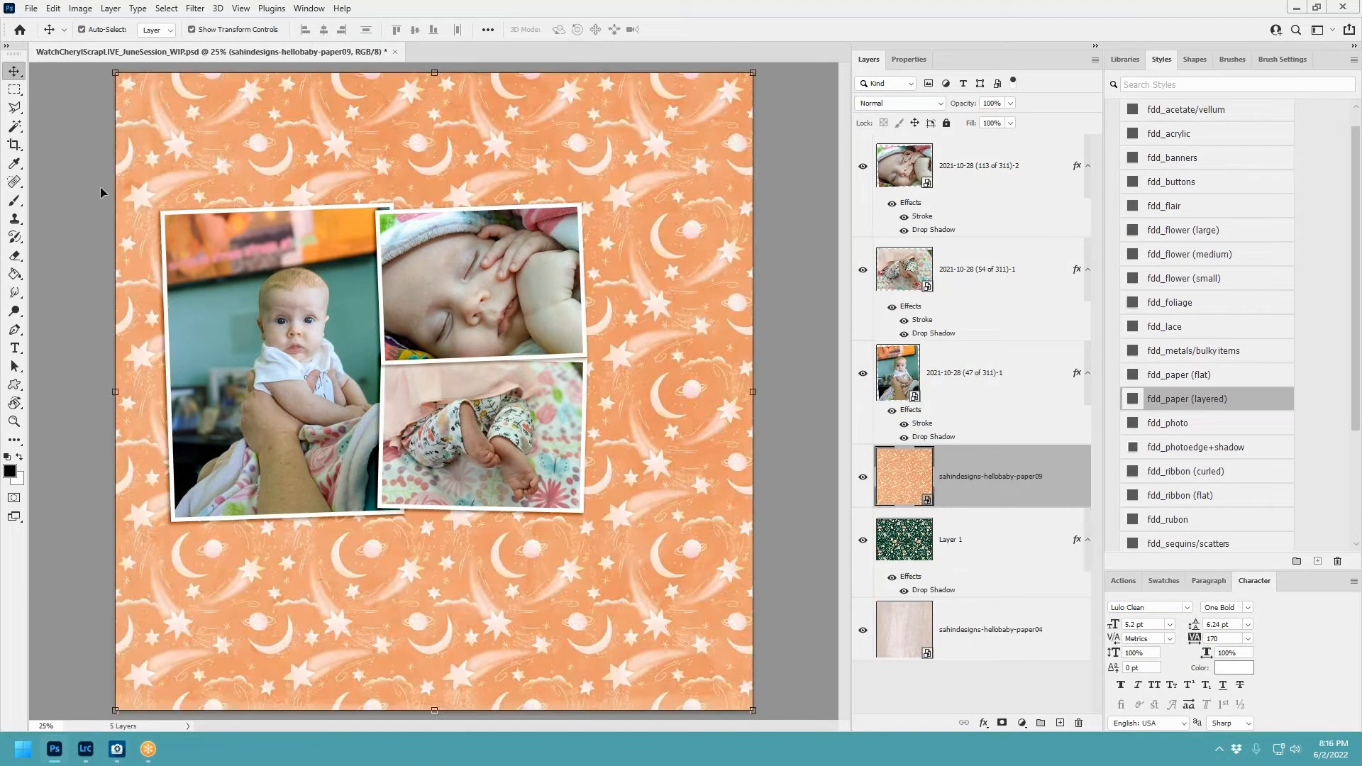
{"action": "left_click", "coordinate": [14, 89]}
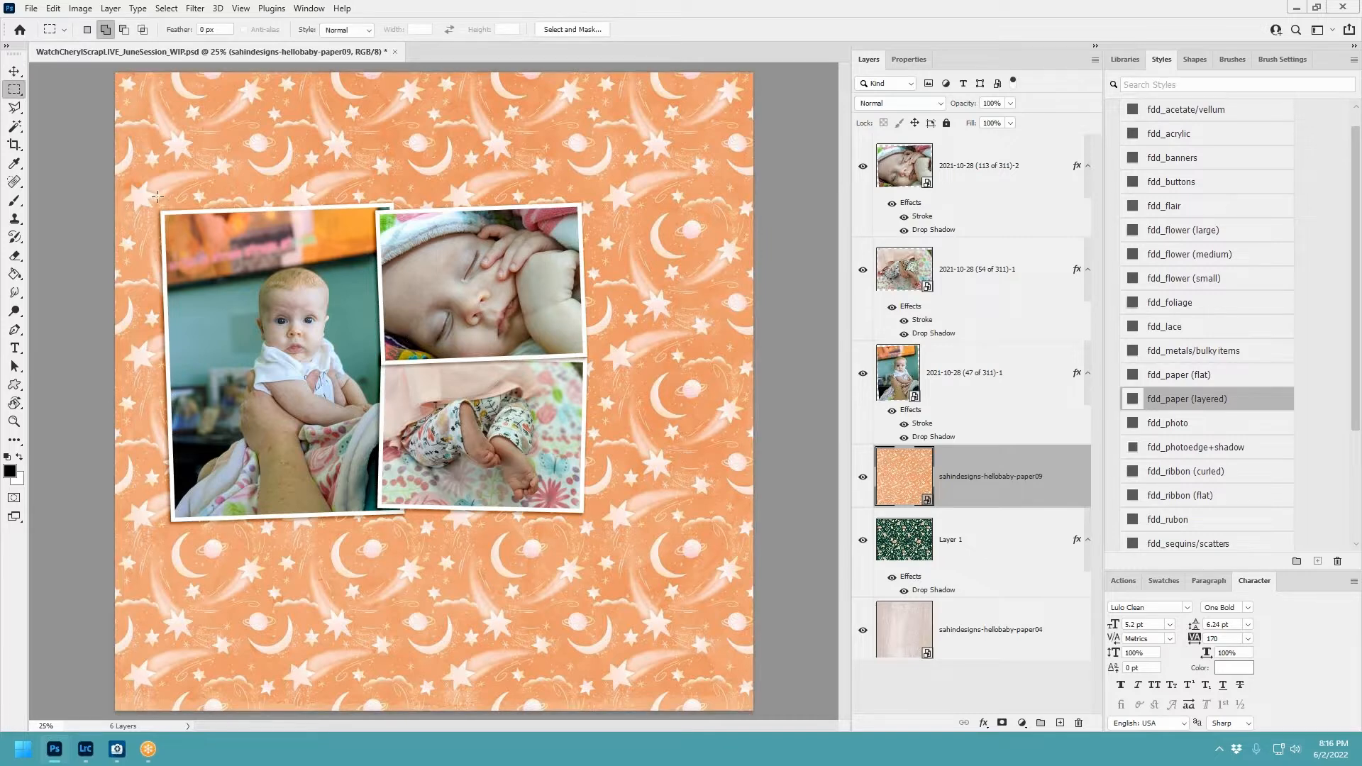
{"action": "left_click_drag", "start_coordinate": [145, 199], "coordinate": [643, 529]}
{"action": "left_click_drag", "start_coordinate": [644, 530], "coordinate": [643, 530]}
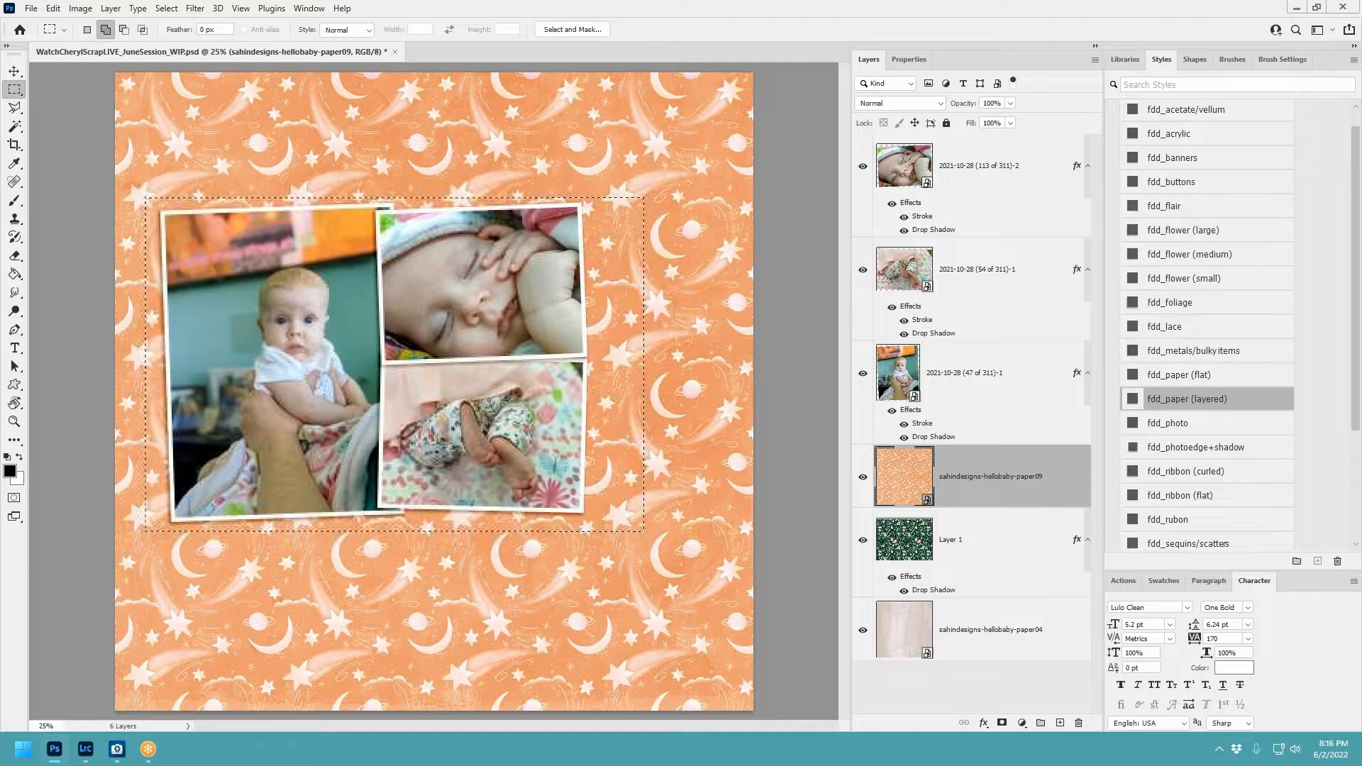
{"action": "key", "text": "ctrl+j"}
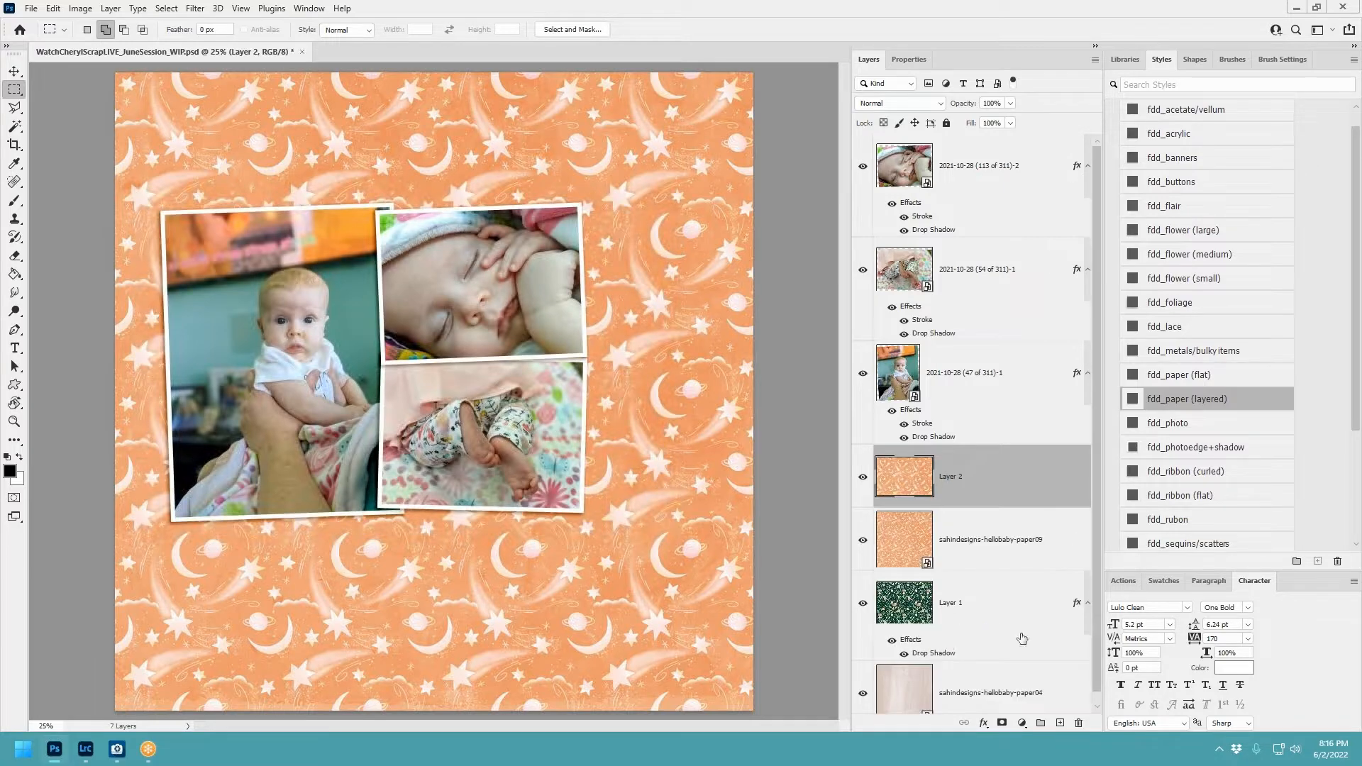
{"action": "right_click", "coordinate": [978, 538]}
{"action": "left_click", "coordinate": [1033, 137]}
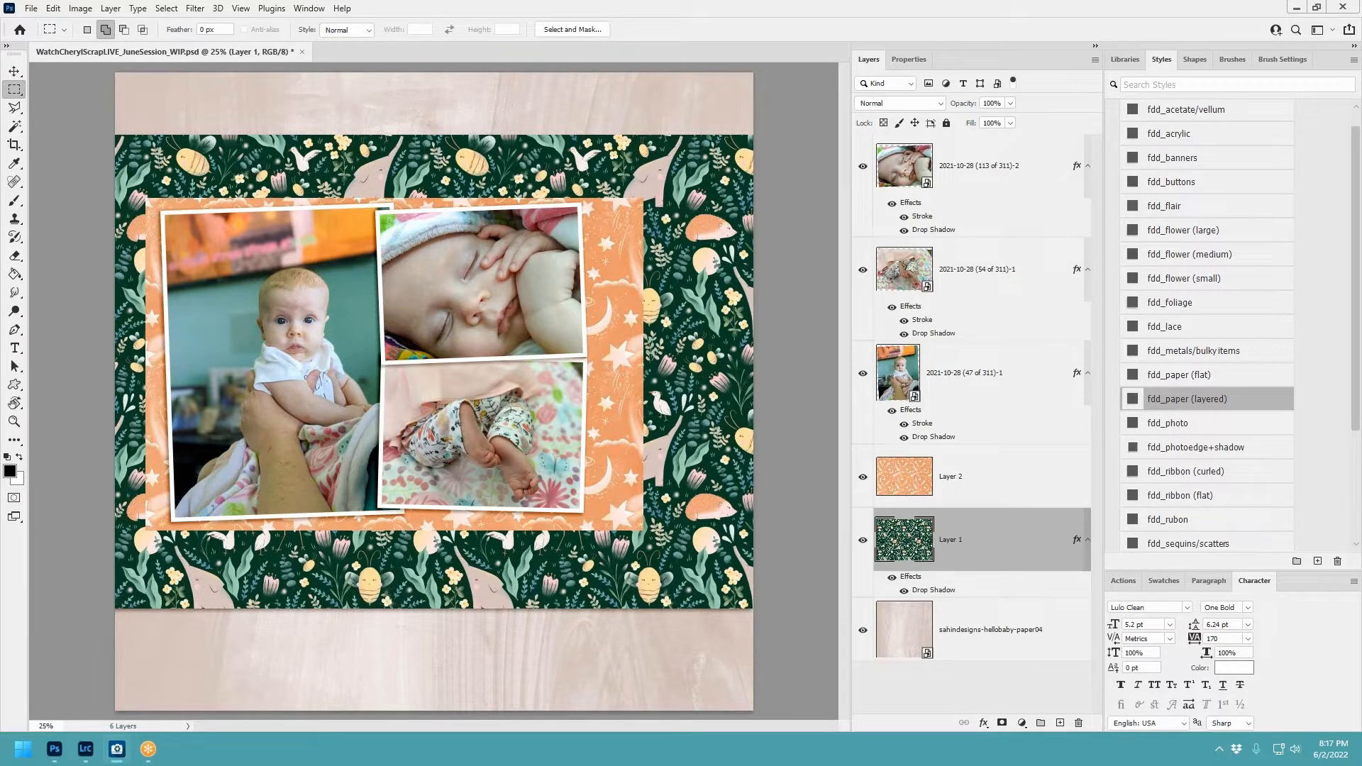
Place sahindesigns-hellobaby-paper07 beneath the green band and copy a slightly taller full-width band of it to its own layer.
{"action": "left_click_drag", "start_coordinate": [664, 318], "coordinate": [479, 480]}
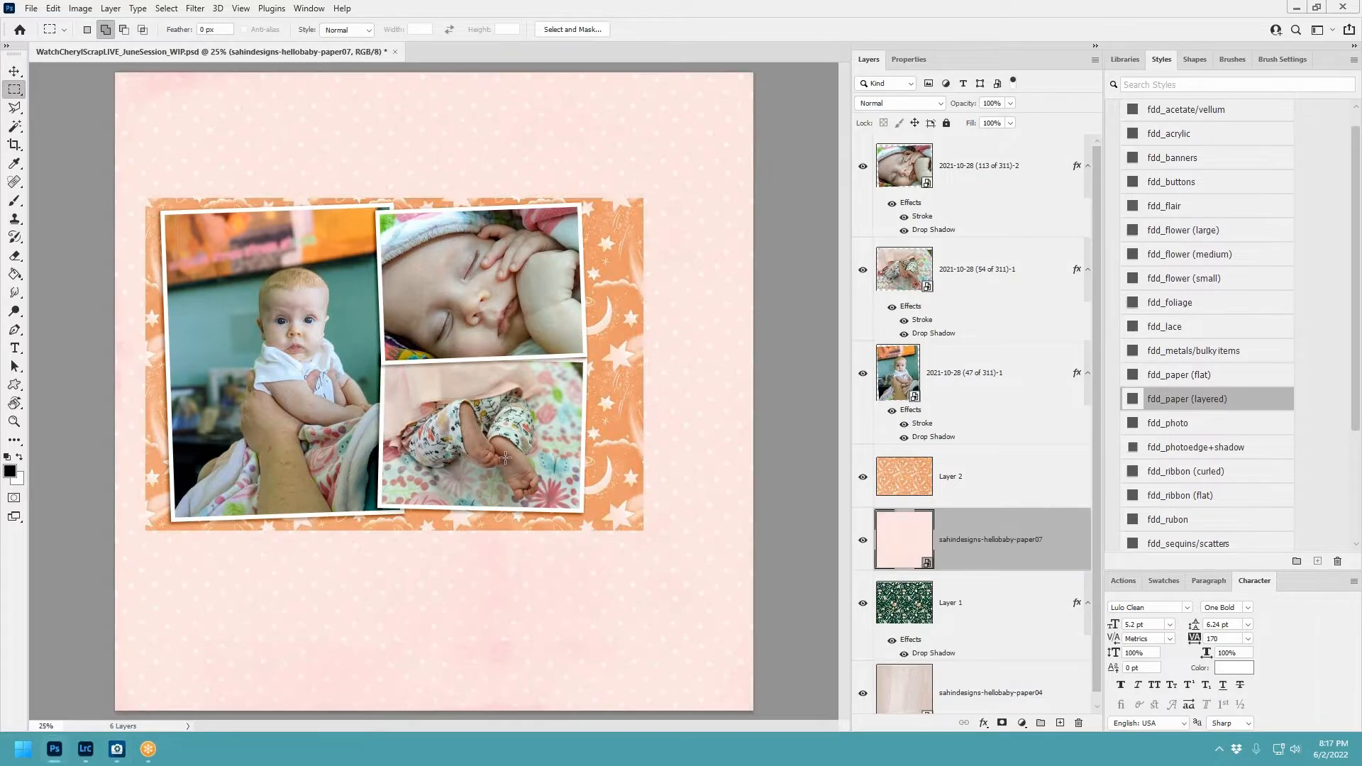
{"action": "left_click_drag", "start_coordinate": [968, 545], "coordinate": [946, 668]}
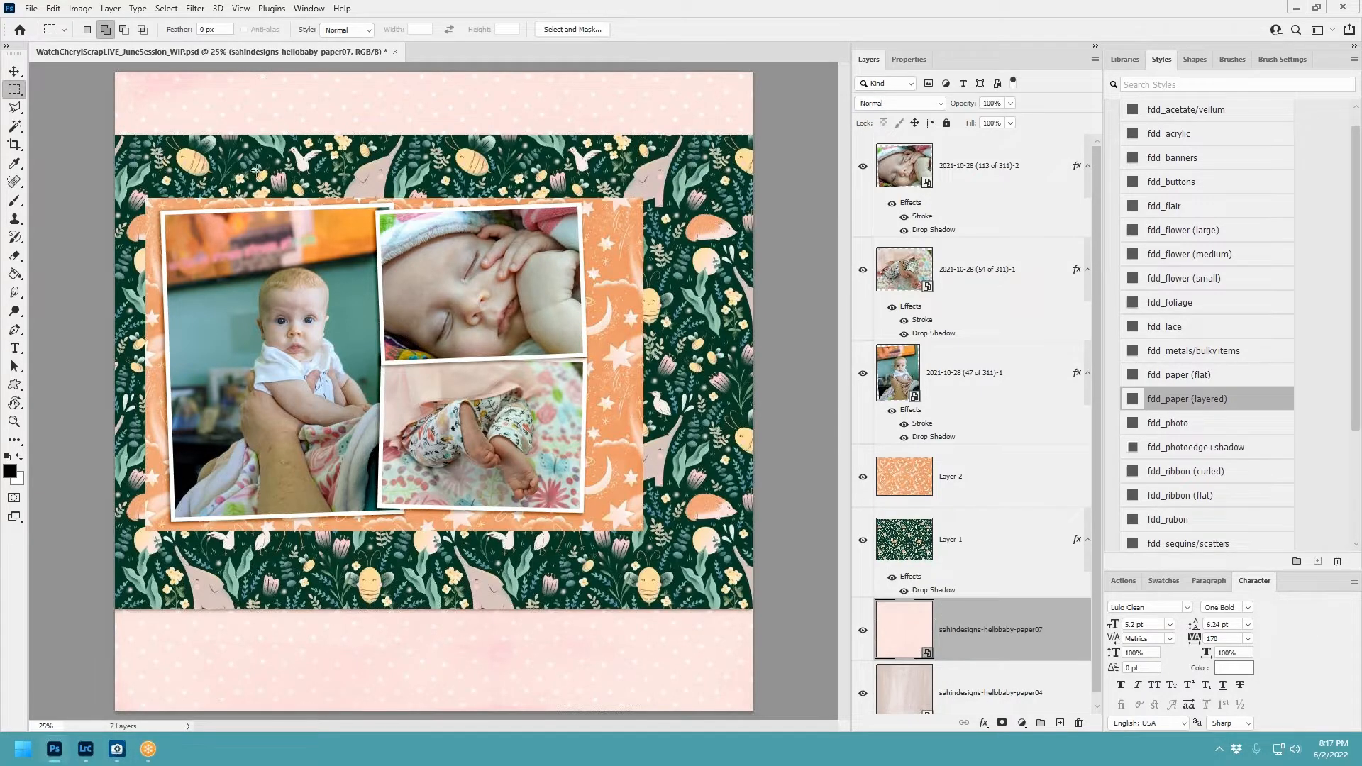
{"action": "left_click_drag", "start_coordinate": [115, 110], "coordinate": [755, 639]}
{"action": "key", "text": "ctrl+j"}
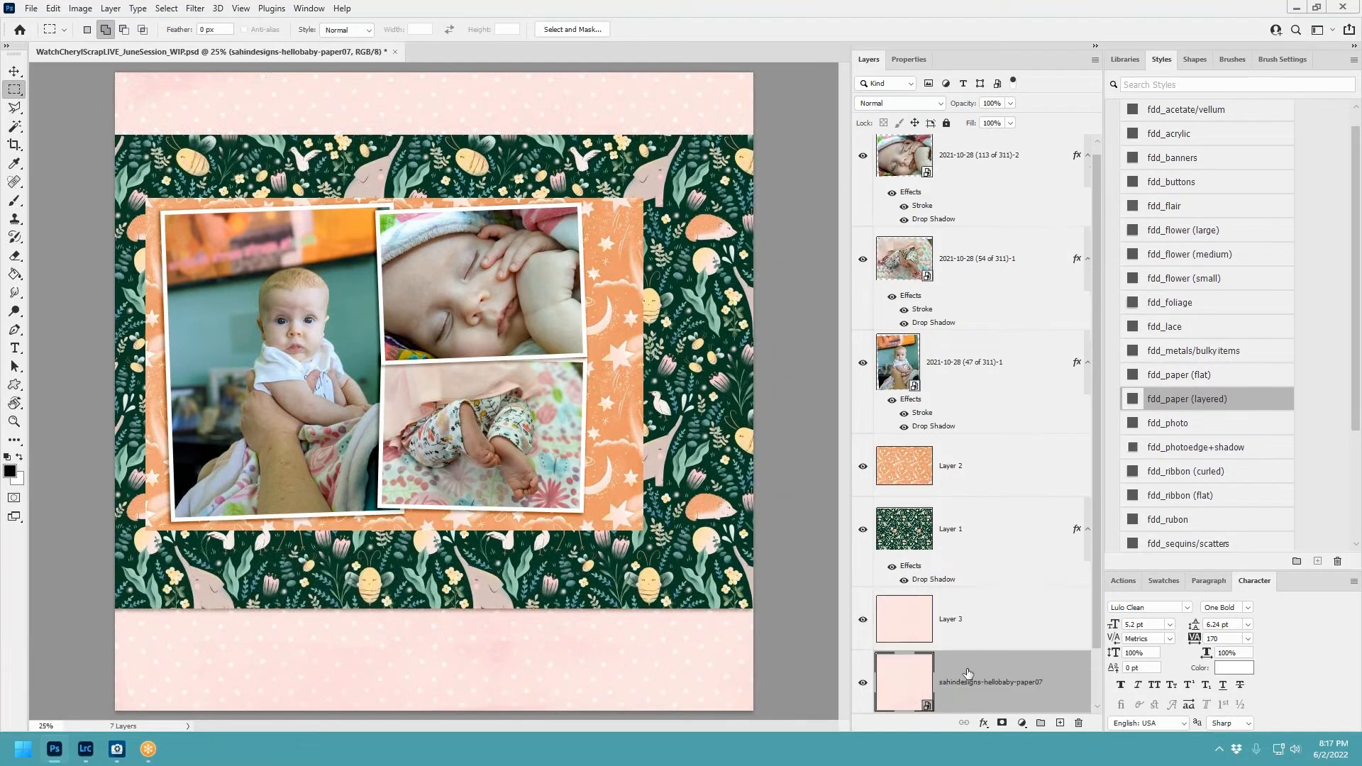
Delete the full paper07 layer and apply the fdd_paper (layered) style to the copied pink band.
{"action": "right_click", "coordinate": [969, 678]}
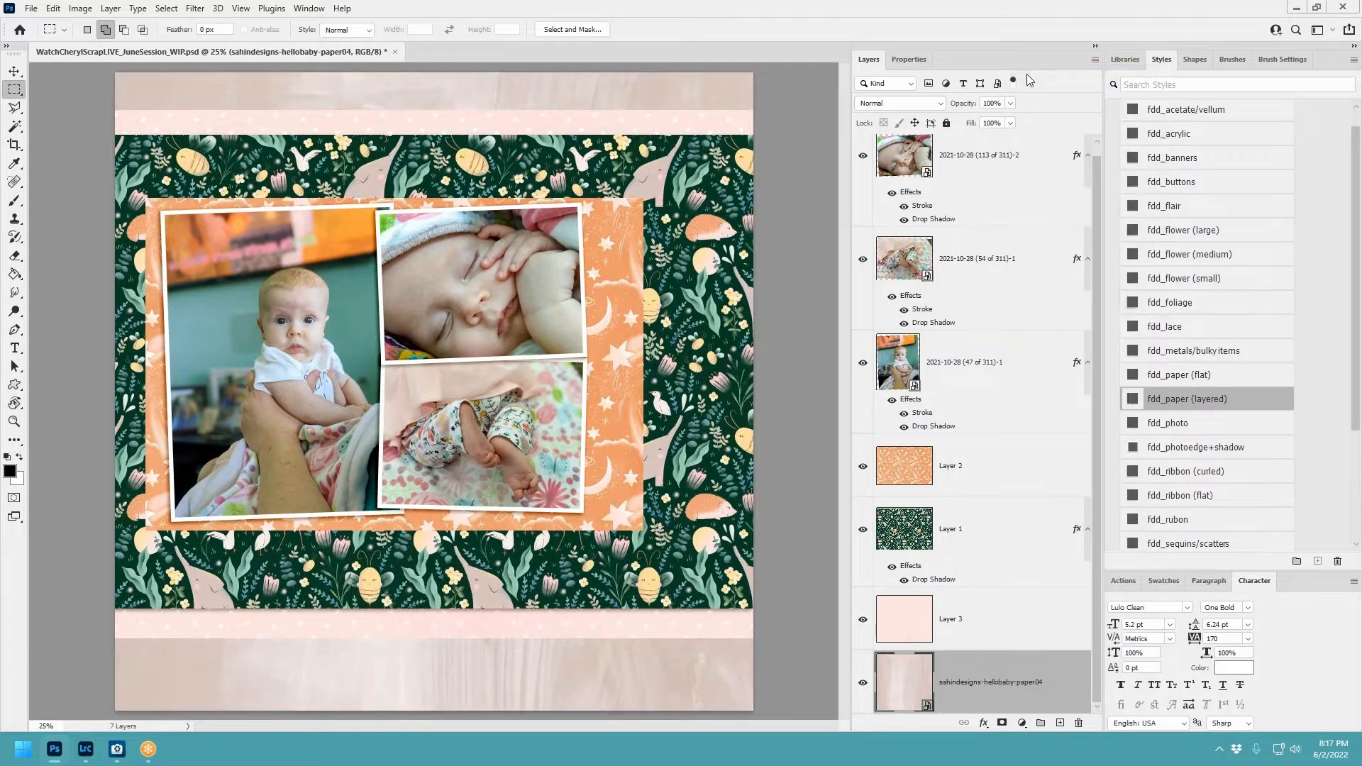
{"action": "left_click", "coordinate": [1036, 620]}
{"action": "left_click", "coordinate": [1200, 399]}
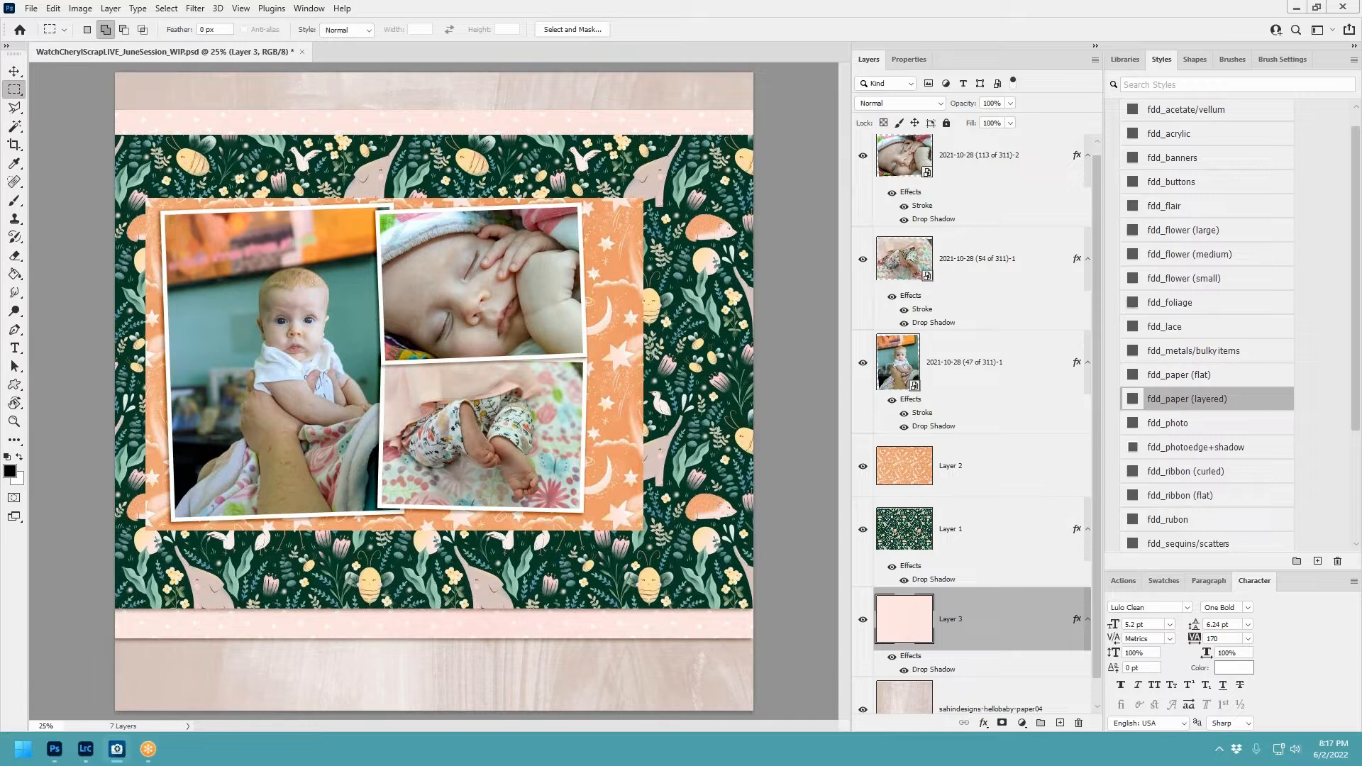
Place sahindesigns-hellobaby-paper01 beneath the pink band and reduce it to a slightly taller full-width band on its own layer.
{"action": "left_click_drag", "start_coordinate": [457, 388], "coordinate": [442, 425]}
{"action": "scroll", "coordinate": [980, 574], "scroll_direction": "down", "scroll_amount": 3}
{"action": "left_click_drag", "start_coordinate": [983, 541], "coordinate": [973, 647]}
{"action": "left_click_drag", "start_coordinate": [114, 99], "coordinate": [759, 651]}
{"action": "key", "text": "ctrl+j"}
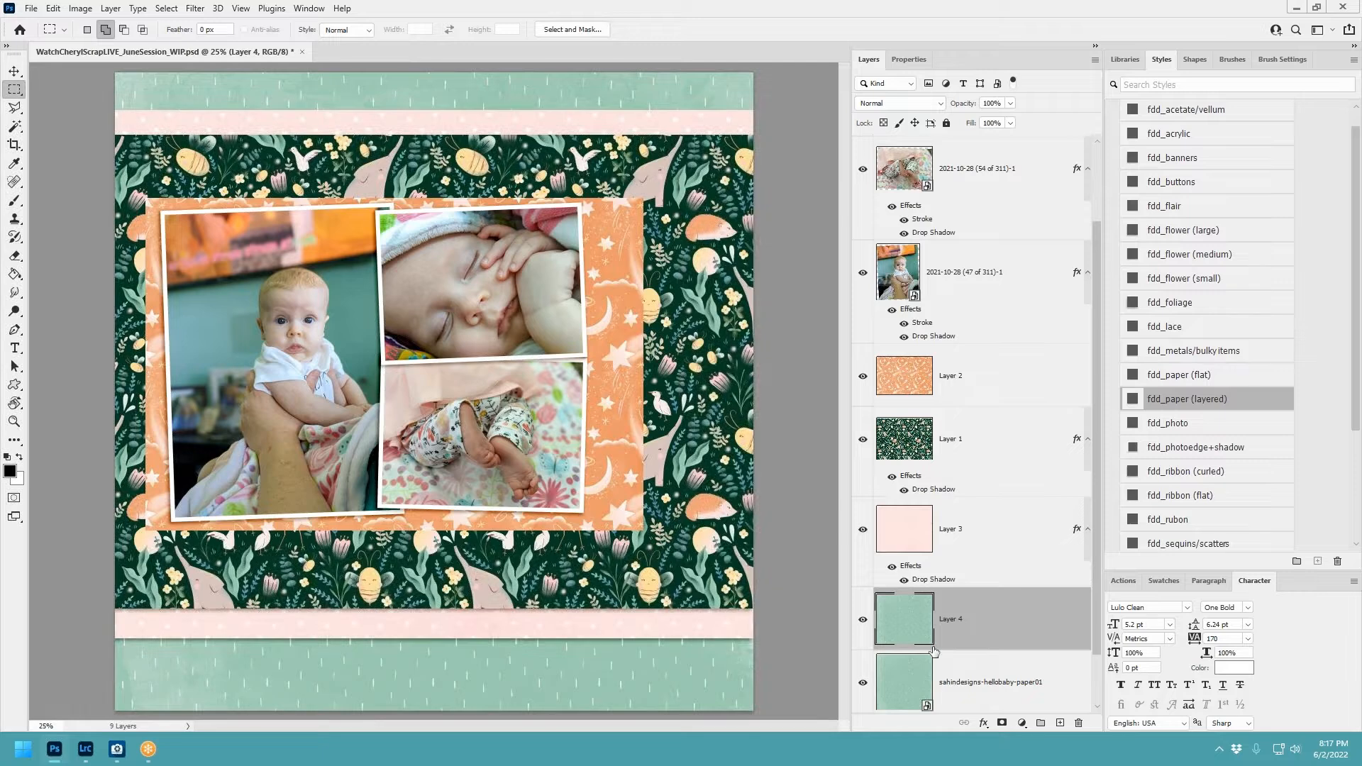
{"action": "right_click", "coordinate": [997, 666]}
{"action": "left_click", "coordinate": [1038, 68]}
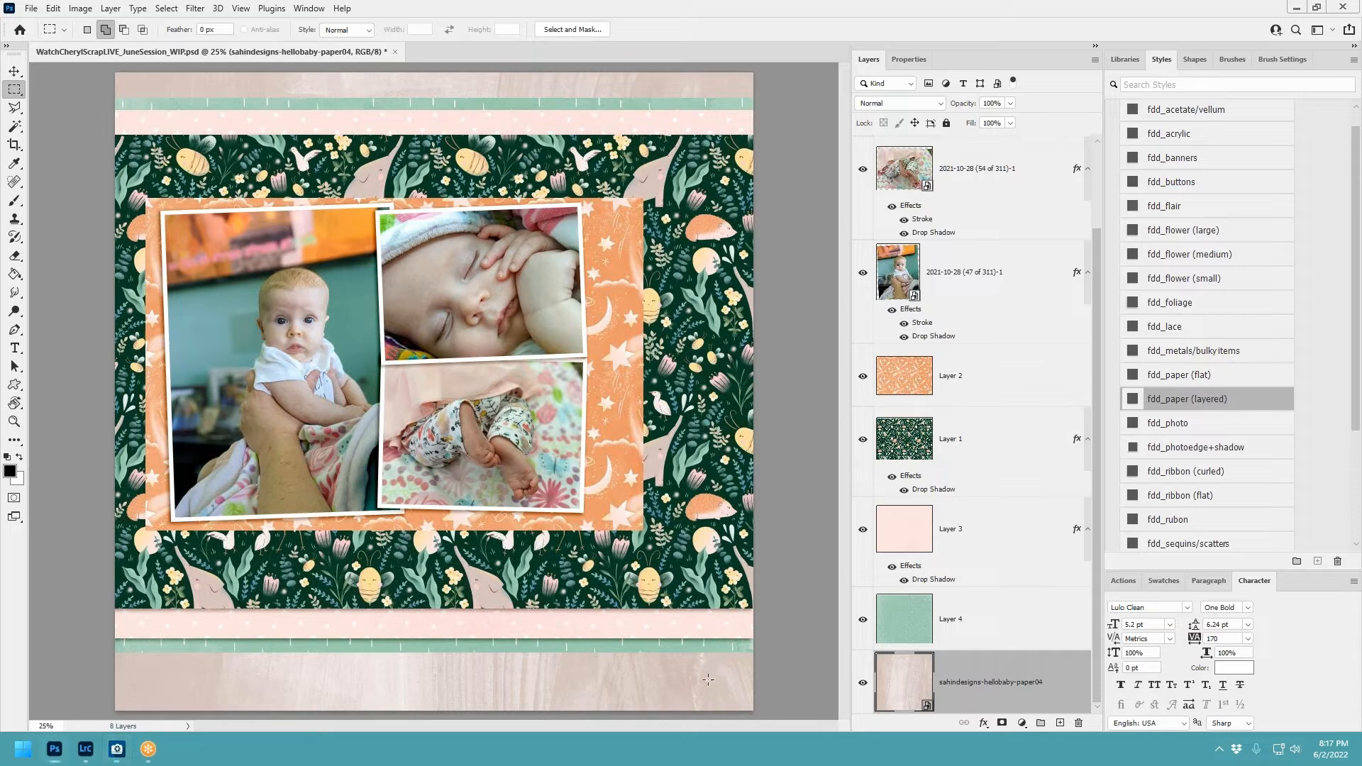
Try the sahindesigns-hellobaby-paper06 pattern as the background beneath the paper bands.
{"action": "left_click", "coordinate": [14, 71]}
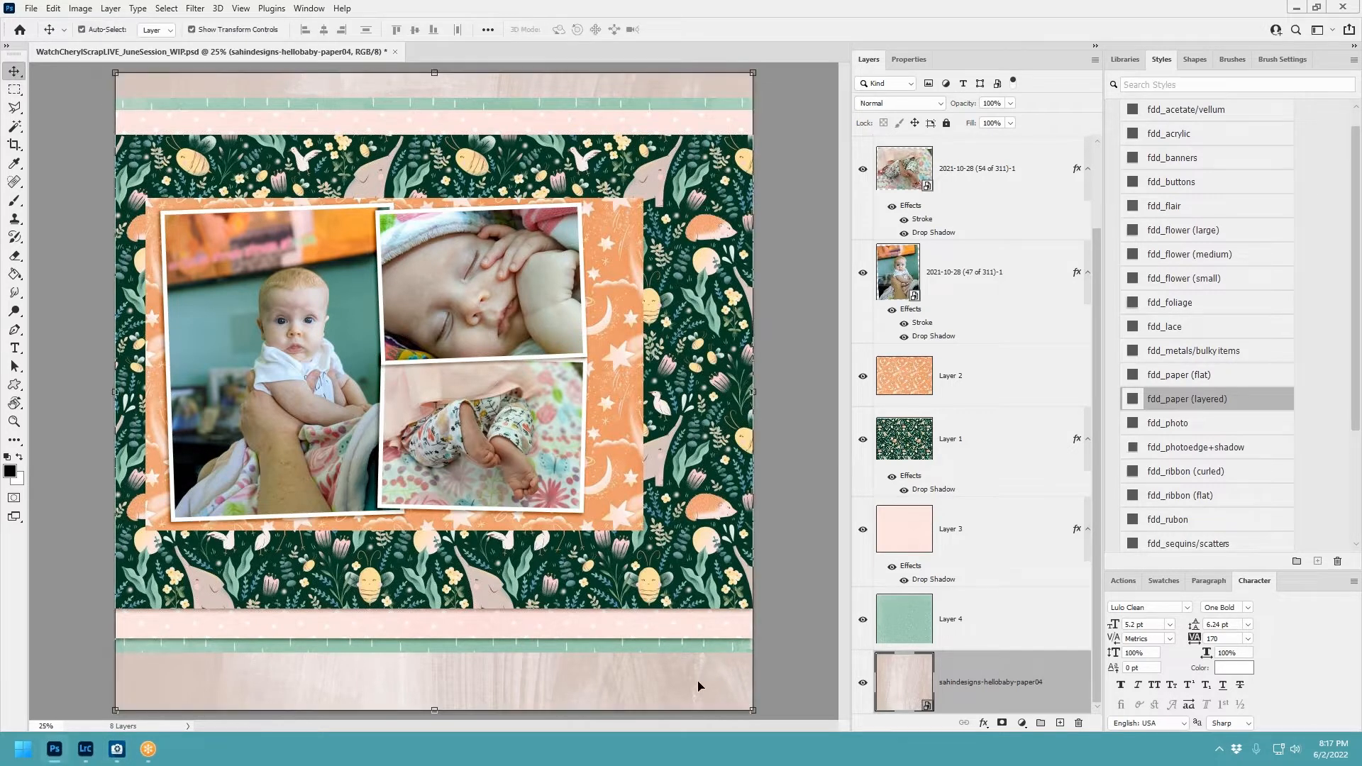
{"action": "left_click_drag", "start_coordinate": [0, 621], "coordinate": [606, 615]}
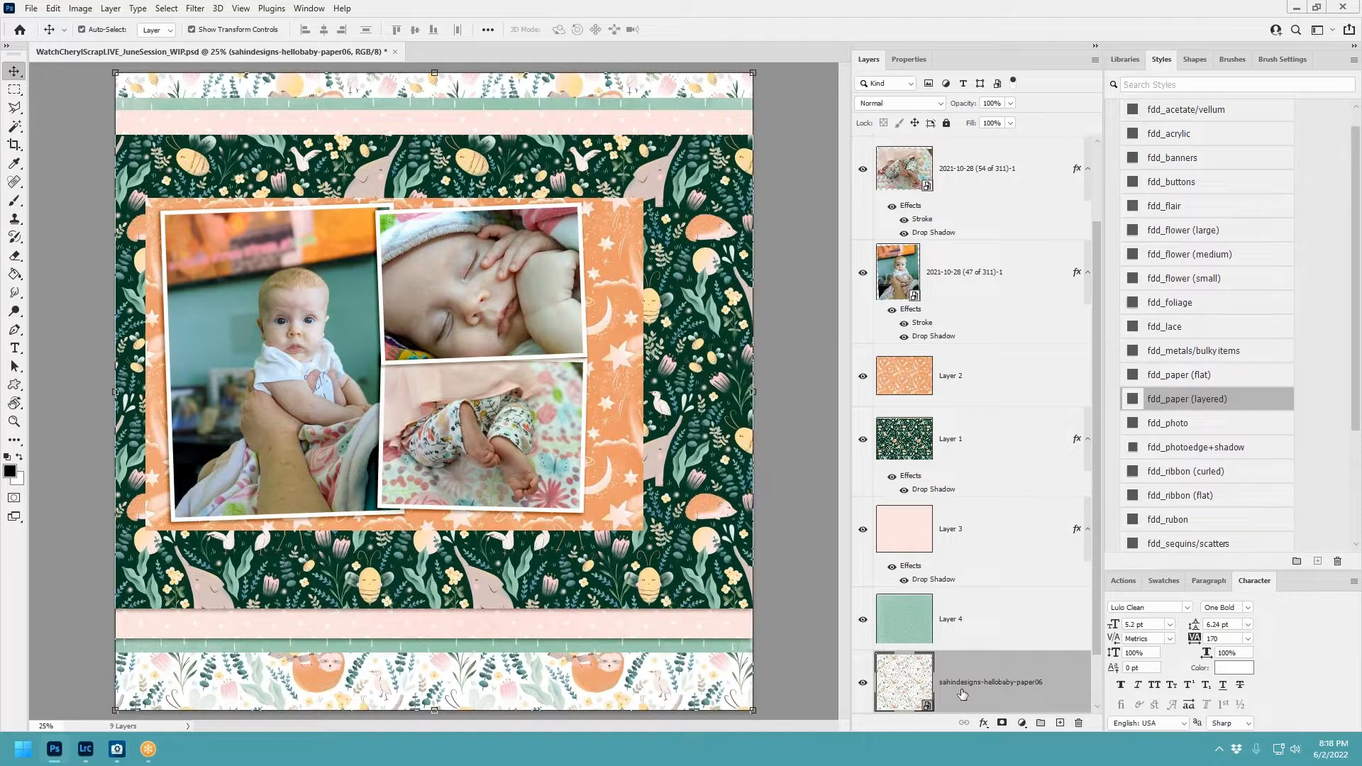
{"action": "right_click", "coordinate": [926, 690]}
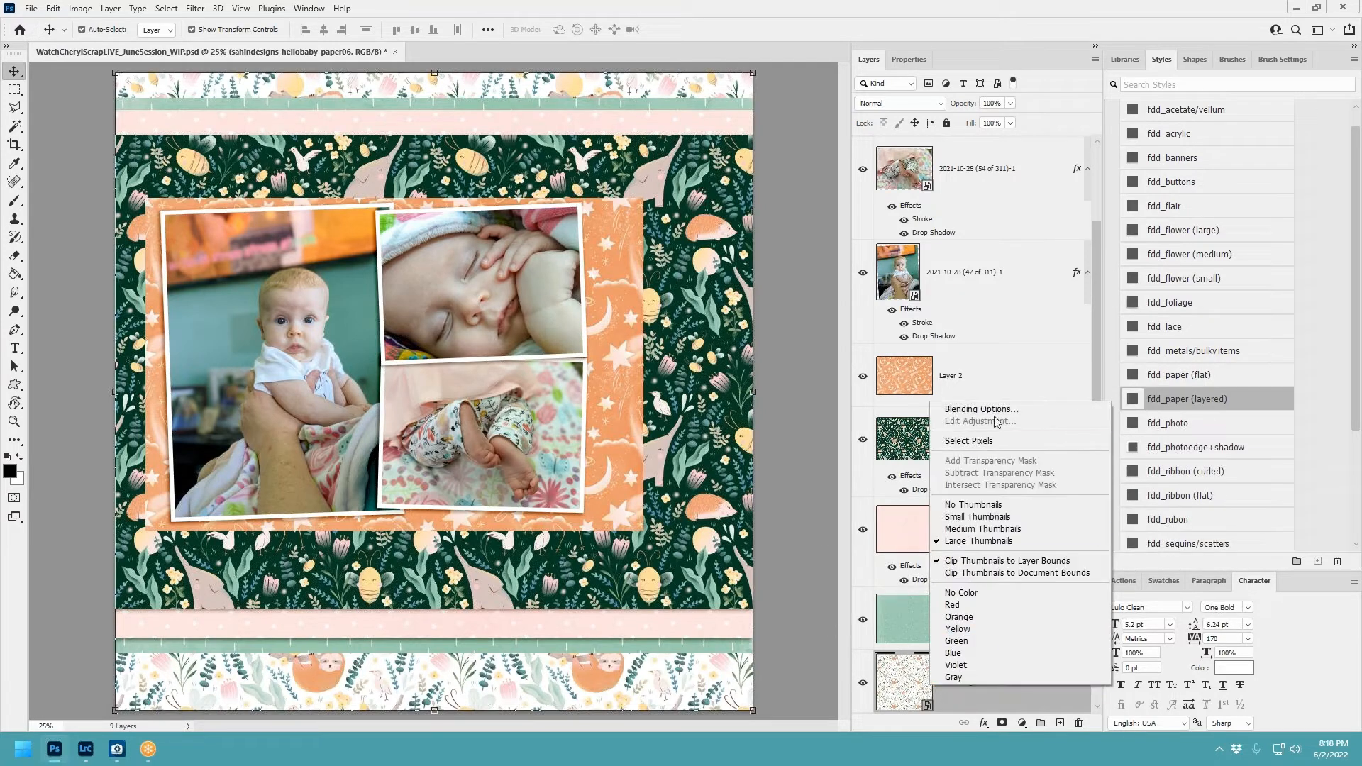
{"action": "left_click", "coordinate": [1007, 702]}
{"action": "right_click", "coordinate": [1008, 702]}
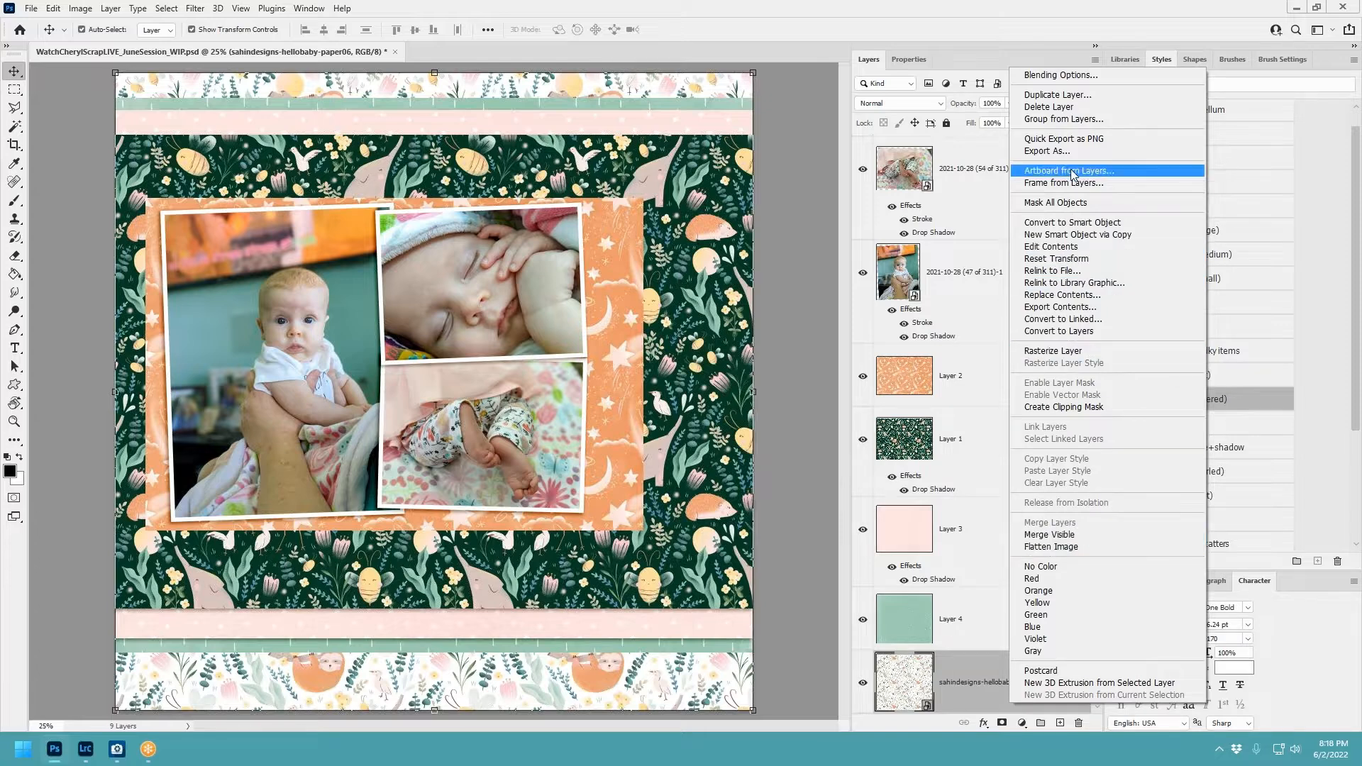
{"action": "left_click", "coordinate": [1049, 106]}
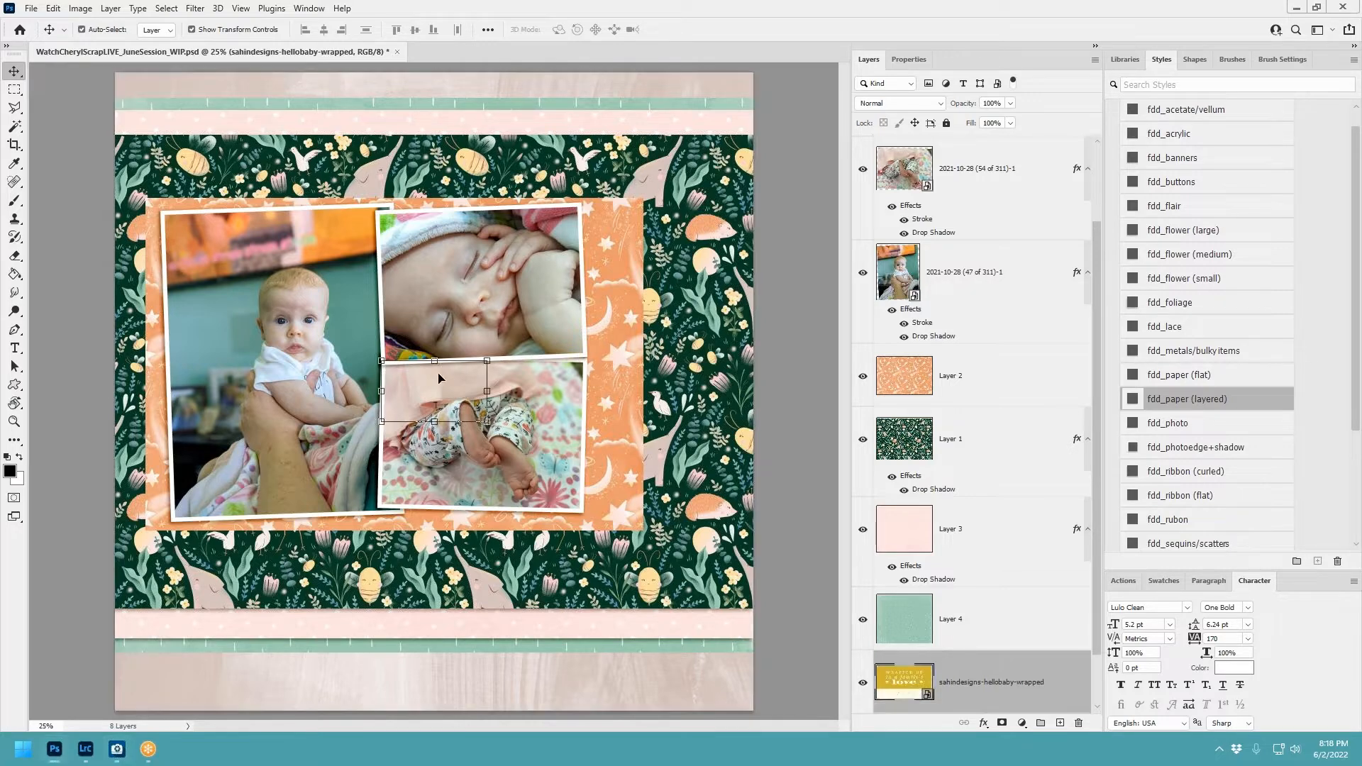
Bring the sahindesigns-hellobaby-wrapped card to the front at the portrait's upper-left corner and apply the fdd_paper (layered) style.
{"action": "key", "text": "ctrl+shift+bracketright"}
{"action": "left_click_drag", "start_coordinate": [454, 390], "coordinate": [229, 245]}
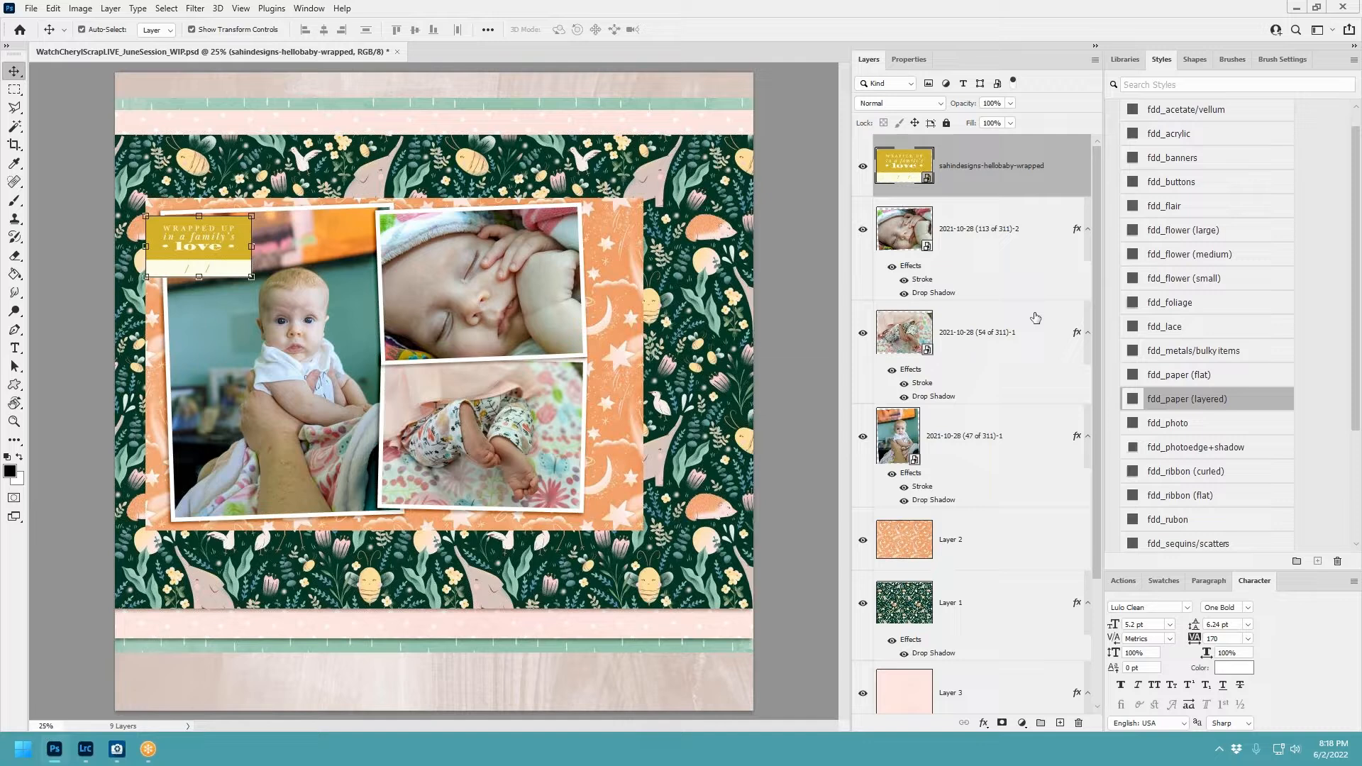
{"action": "left_click", "coordinate": [1167, 397]}
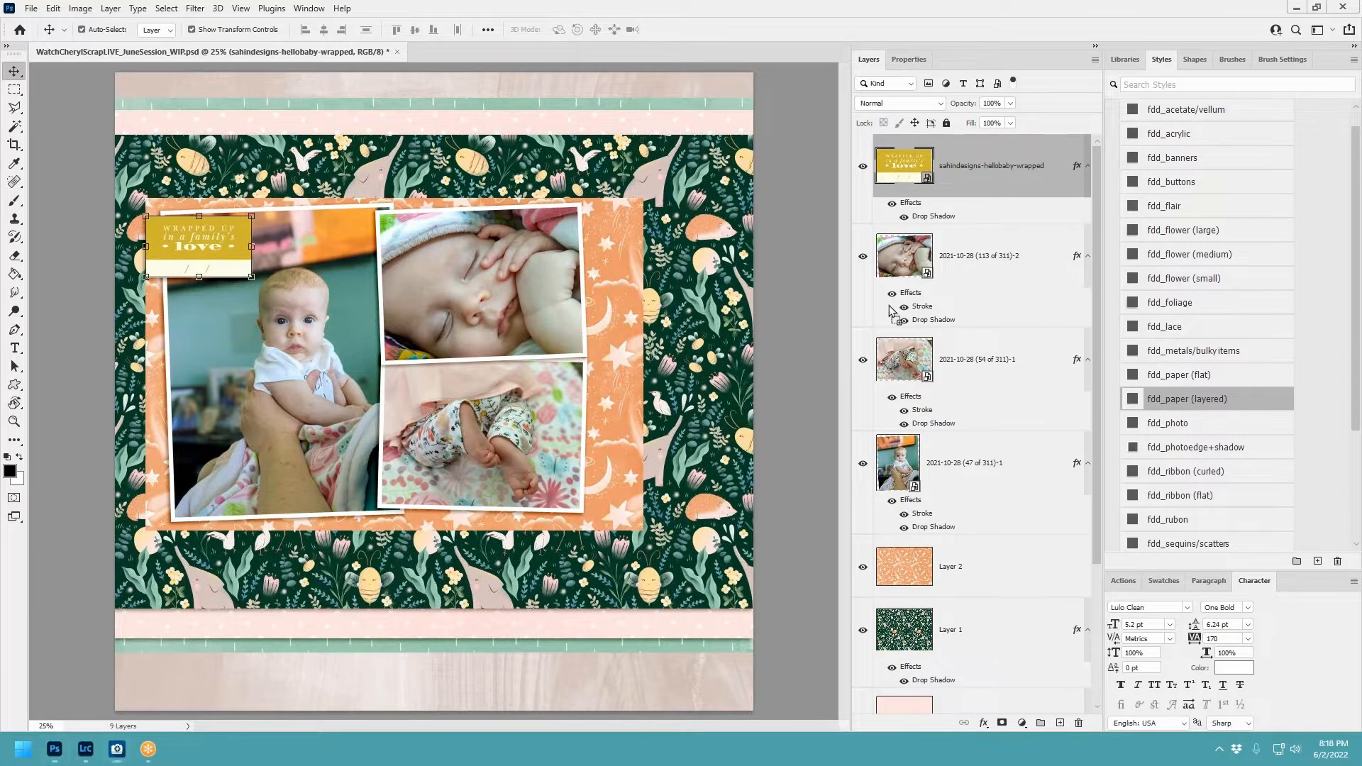
Place the sahindesigns-hellobaby-string across the top of the wrapped card and rotate it to about 1.43 degrees.
{"action": "left_click_drag", "start_coordinate": [468, 404], "coordinate": [250, 219]}
{"action": "left_click_drag", "start_coordinate": [320, 163], "coordinate": [310, 147]}
{"action": "mouse_move", "coordinate": [251, 197]}
{"action": "left_mouse_down"}
{"action": "mouse_move", "coordinate": [225, 206]}
{"action": "mouse_move", "coordinate": [241, 216]}
{"action": "mouse_move", "coordinate": [260, 201]}
{"action": "left_mouse_up"}
{"action": "left_click_drag", "start_coordinate": [332, 154], "coordinate": [336, 176]}
{"action": "left_click_drag", "start_coordinate": [283, 217], "coordinate": [277, 217]}
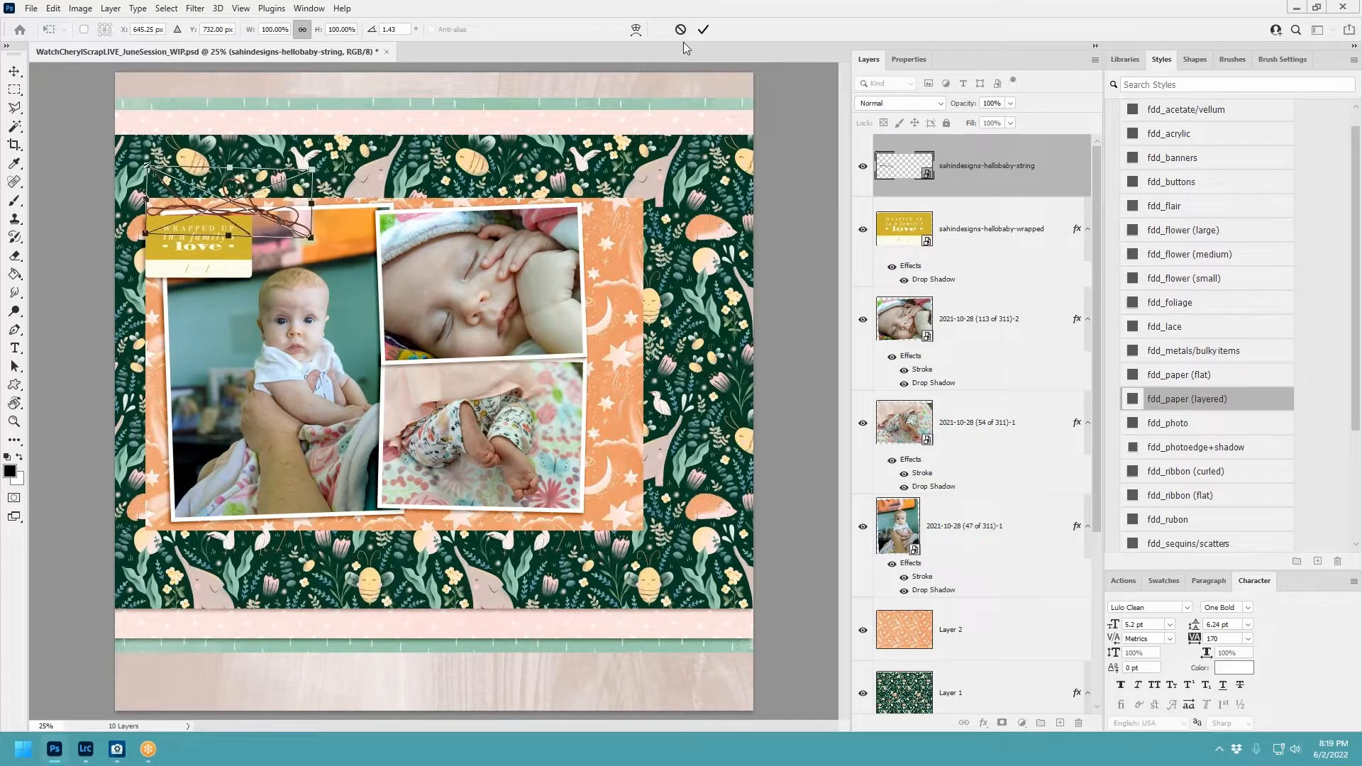
{"action": "left_click", "coordinate": [703, 29]}
Apply the fdd_string/twine style to the string.
{"action": "scroll", "coordinate": [1193, 509], "scroll_direction": "down", "scroll_amount": 2}
{"action": "scroll", "coordinate": [1194, 509], "scroll_direction": "down", "scroll_amount": 1}
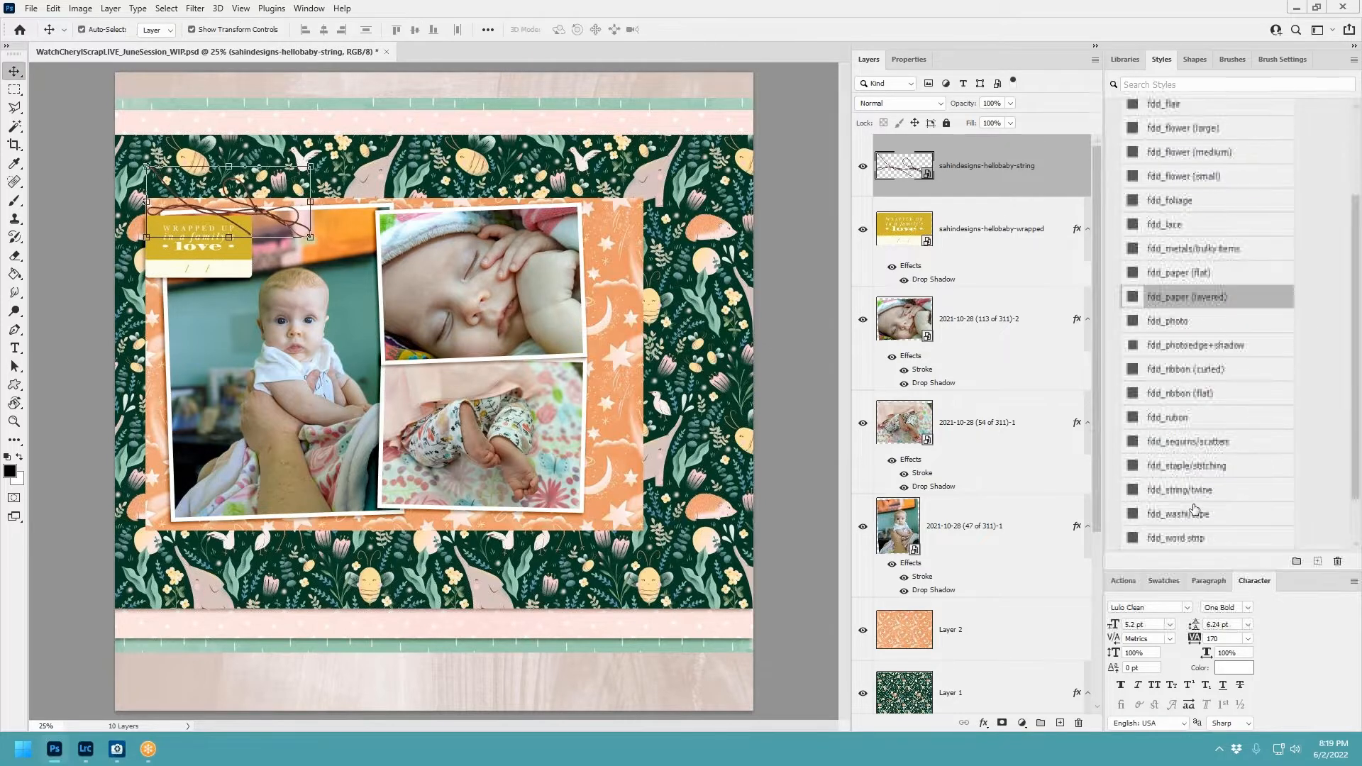
{"action": "left_click", "coordinate": [1194, 489]}
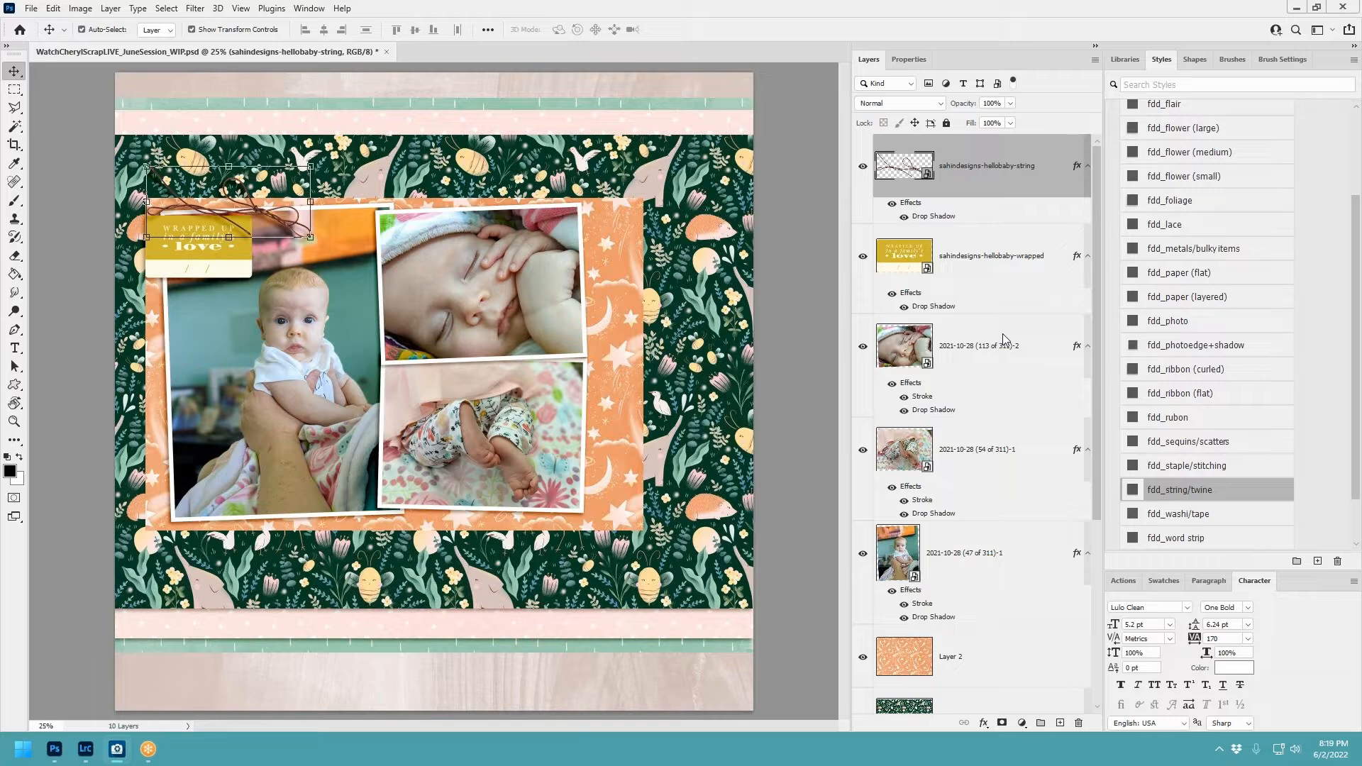
Place the sahindesigns-hellobaby-floral2-stmp at the page's lower-left corner, scaled to about 136% and rotated about 26 degrees.
{"action": "left_click_drag", "start_coordinate": [507, 347], "coordinate": [506, 348]}
{"action": "left_click_drag", "start_coordinate": [474, 408], "coordinate": [377, 566]}
{"action": "left_click_drag", "start_coordinate": [389, 561], "coordinate": [429, 630]}
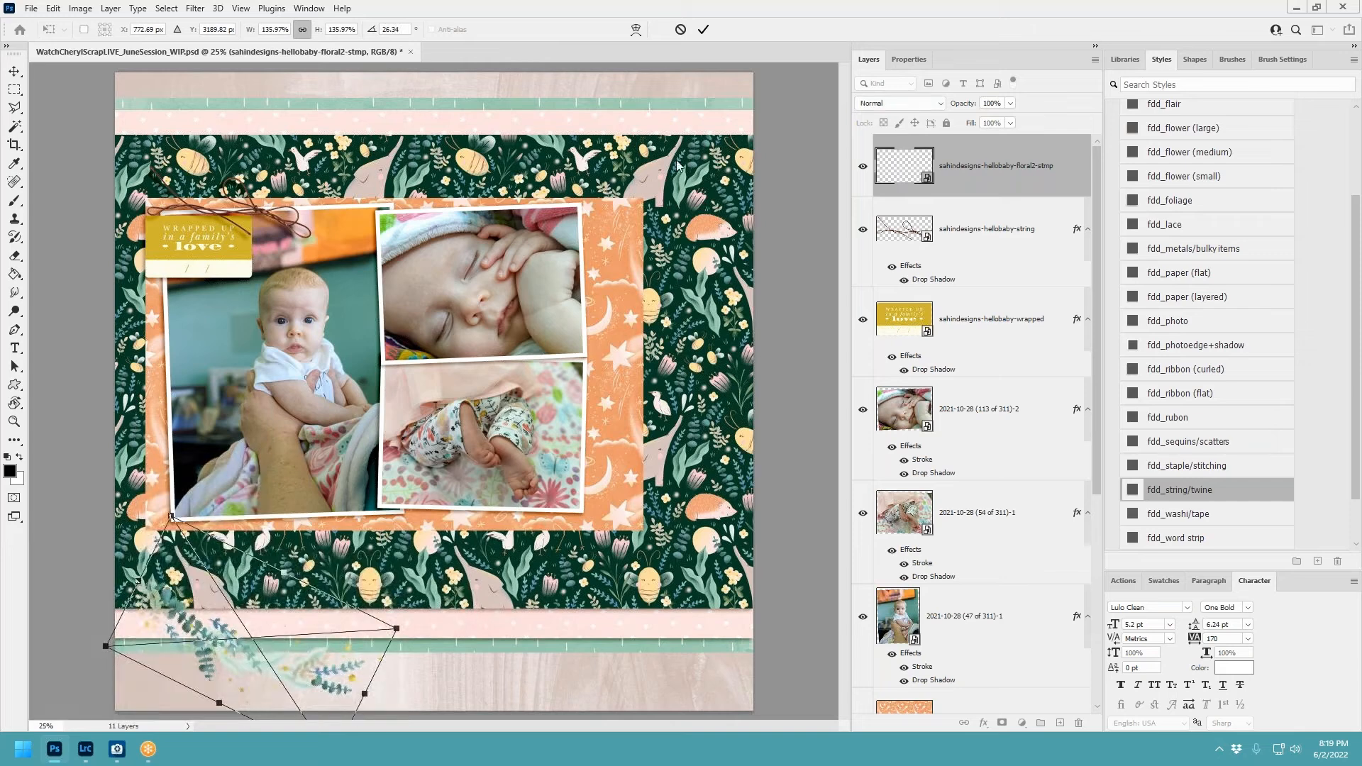
{"action": "left_click", "coordinate": [703, 29]}
Move and rotate the floral stamp over the portrait's top edge, and move its layer directly above the paper04 background.
{"action": "left_click_drag", "start_coordinate": [288, 667], "coordinate": [367, 193]}
{"action": "left_click_drag", "start_coordinate": [469, 98], "coordinate": [440, 76]}
{"action": "left_click_drag", "start_coordinate": [372, 172], "coordinate": [344, 179]}
{"action": "left_click", "coordinate": [703, 29]}
{"action": "left_click_drag", "start_coordinate": [993, 166], "coordinate": [986, 677]}
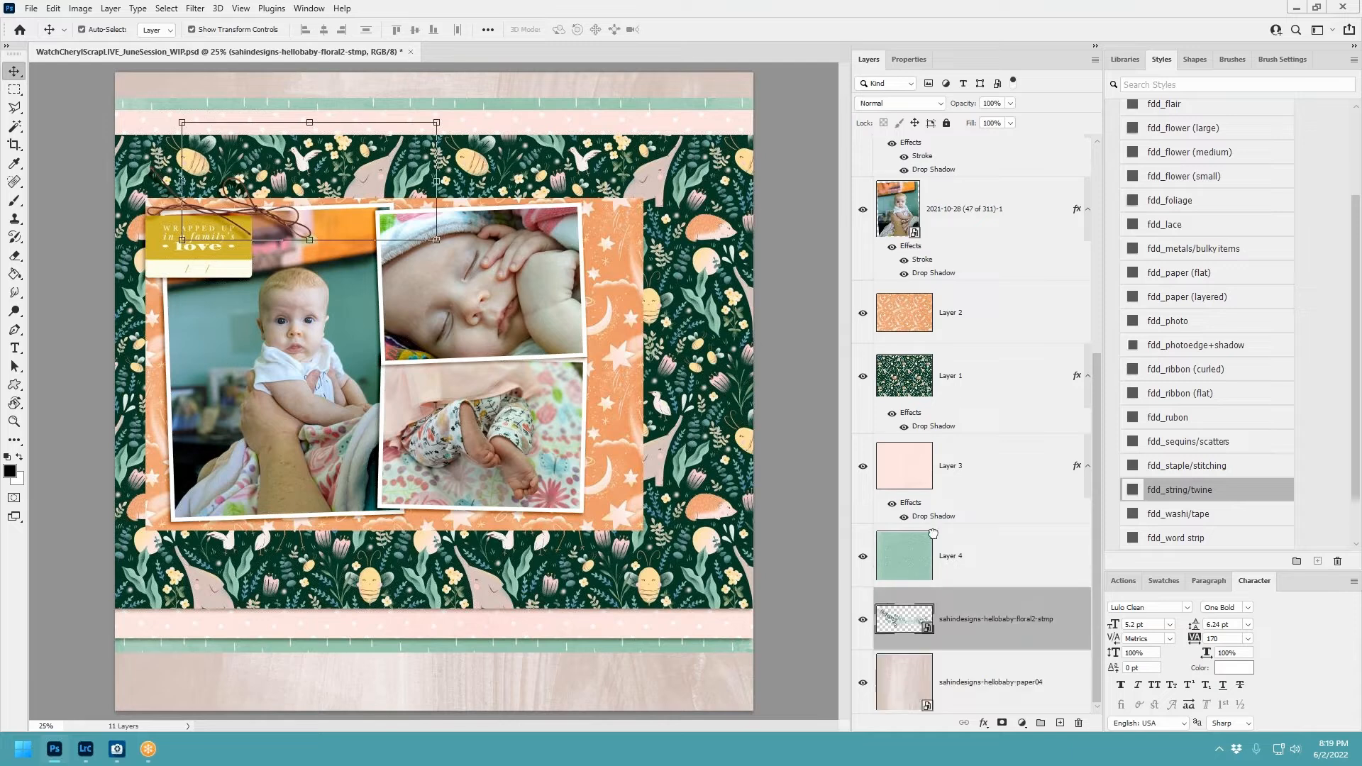
Rotate the floral stamp to about -173 degrees and position it around the top of the sleeping-baby photo.
{"action": "left_click_drag", "start_coordinate": [386, 172], "coordinate": [539, 638]}
{"action": "key", "text": "ctrl+t"}
{"action": "left_click_drag", "start_coordinate": [610, 580], "coordinate": [363, 695]}
{"action": "left_click_drag", "start_coordinate": [477, 619], "coordinate": [515, 179]}
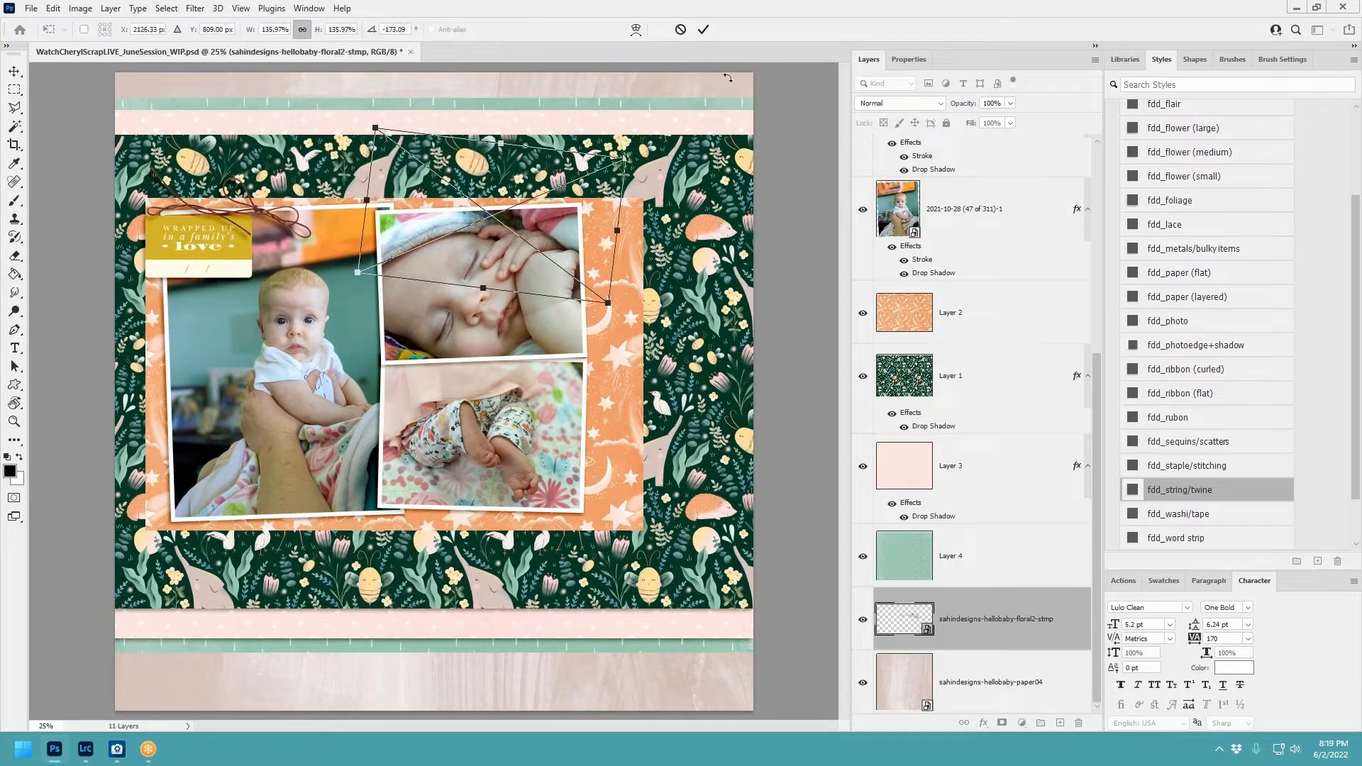
{"action": "left_click", "coordinate": [703, 29]}
Delete the sahindesigns-hellobaby-floral2-stmp layer from the page.
{"action": "right_click", "coordinate": [944, 627]}
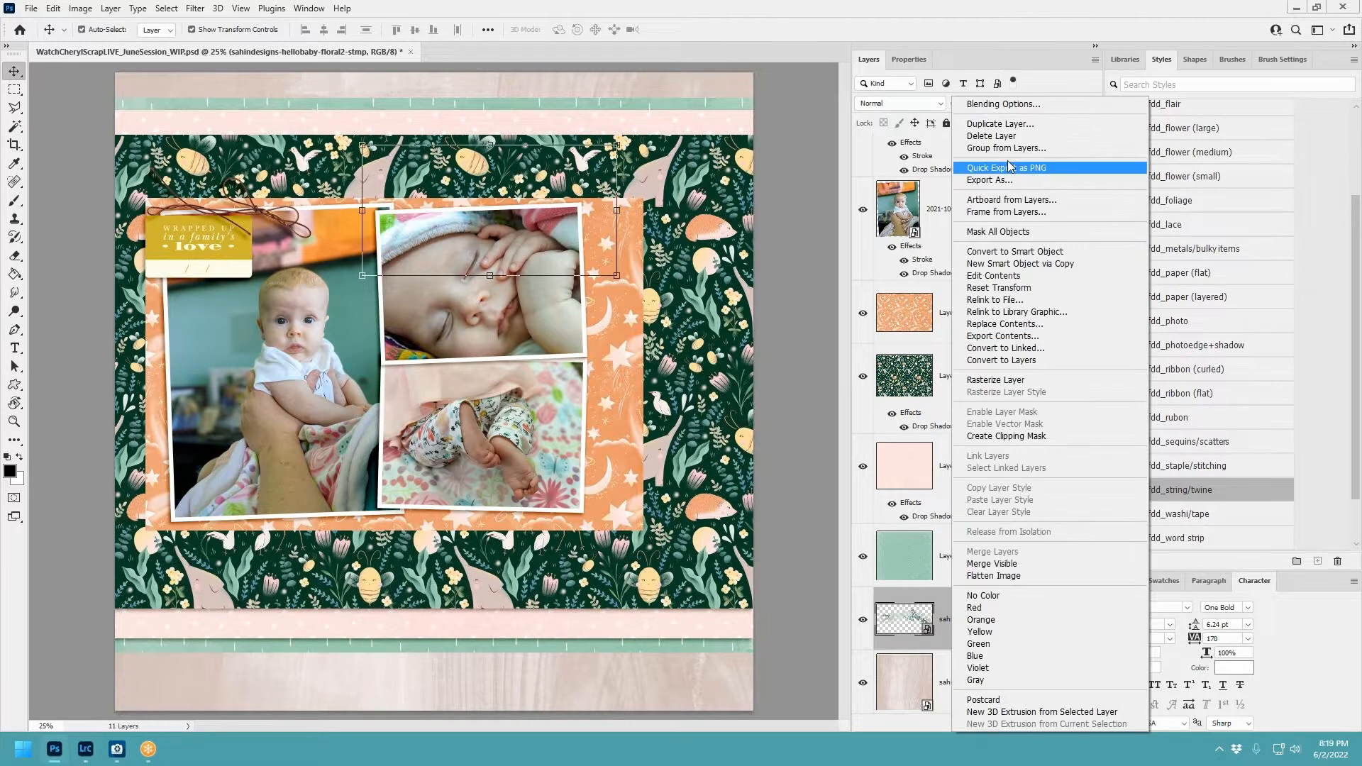
{"action": "left_click", "coordinate": [991, 136]}
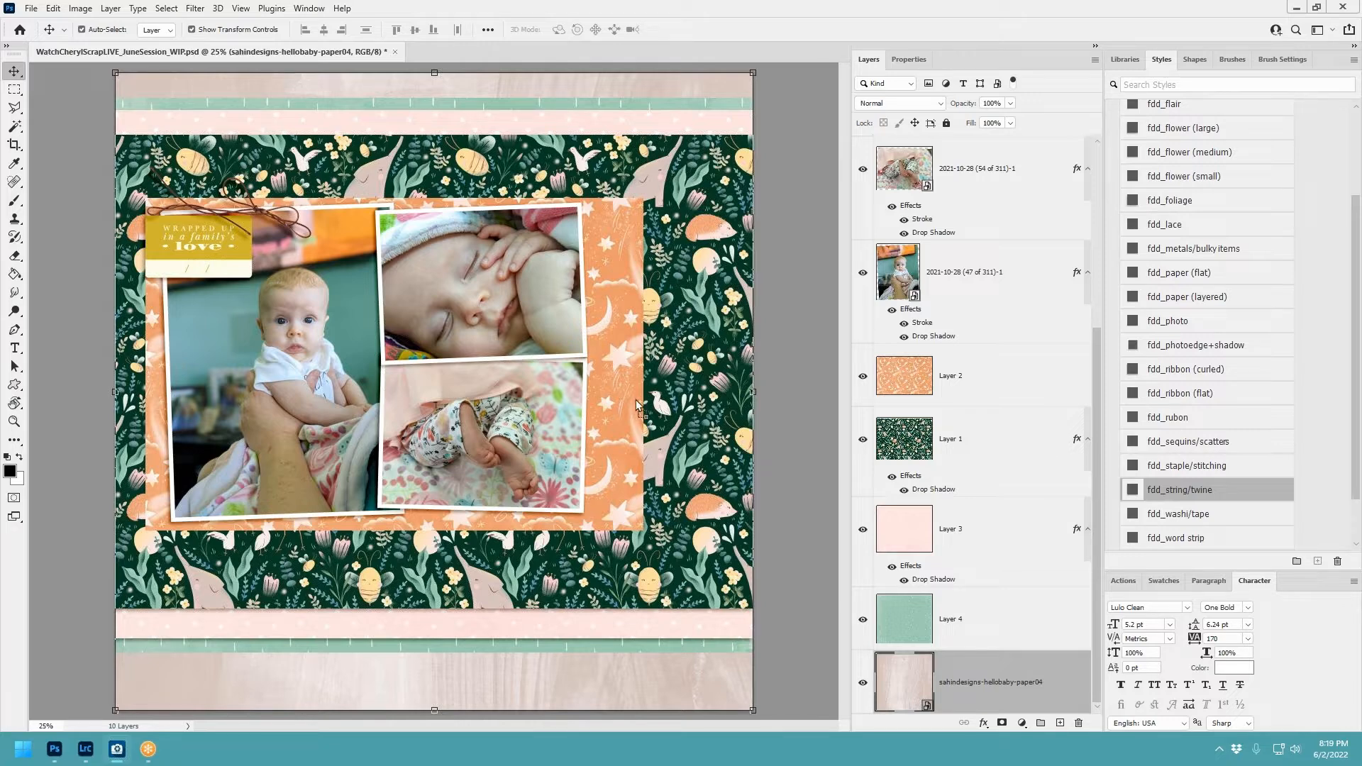
Place the sahindesigns-hellobaby-elephant at the orange mat's lower-right corner, apply the fdd_paper (layered) style and scale it to about 130%.
{"action": "key", "text": "ctrl+shift+bracketright"}
{"action": "left_click_drag", "start_coordinate": [461, 381], "coordinate": [610, 449]}
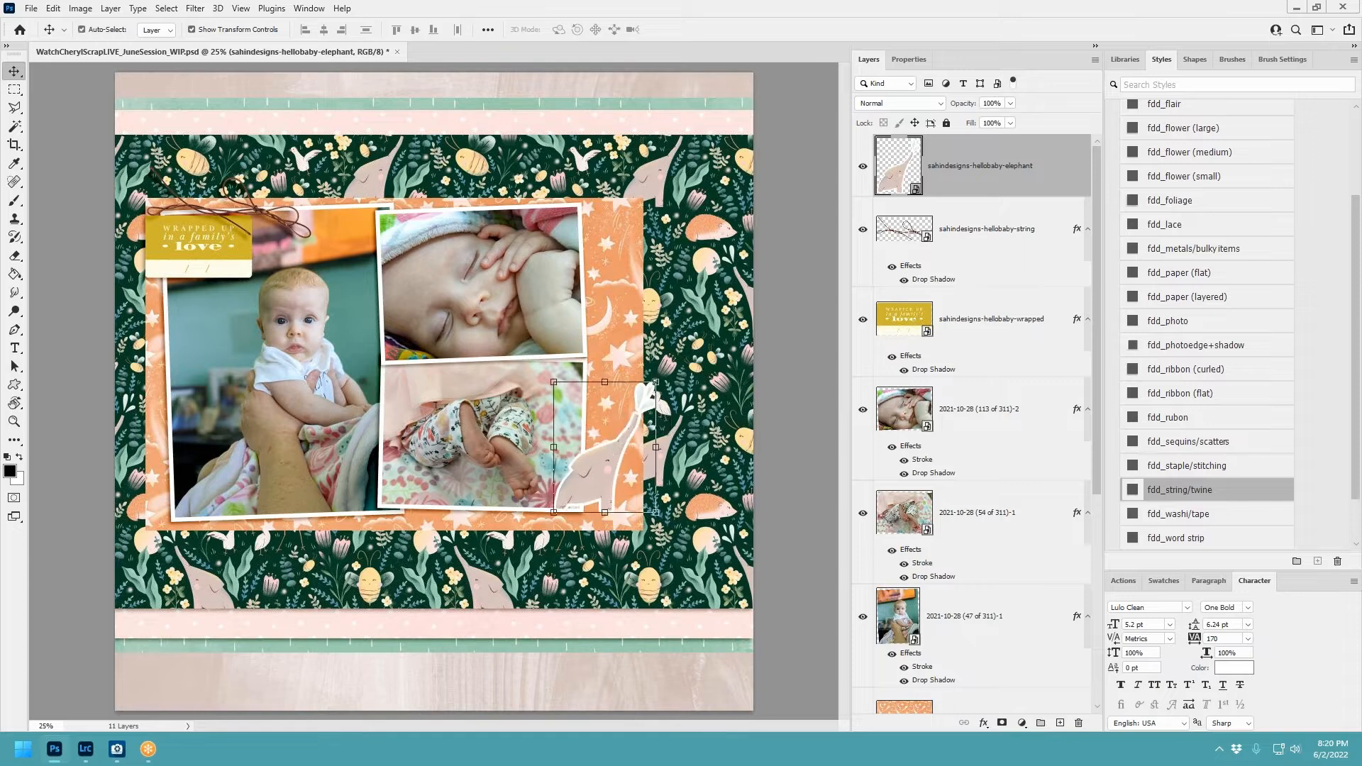
{"action": "left_click", "coordinate": [1199, 296]}
{"action": "left_click_drag", "start_coordinate": [656, 382], "coordinate": [688, 341]}
{"action": "left_click_drag", "start_coordinate": [633, 426], "coordinate": [628, 445]}
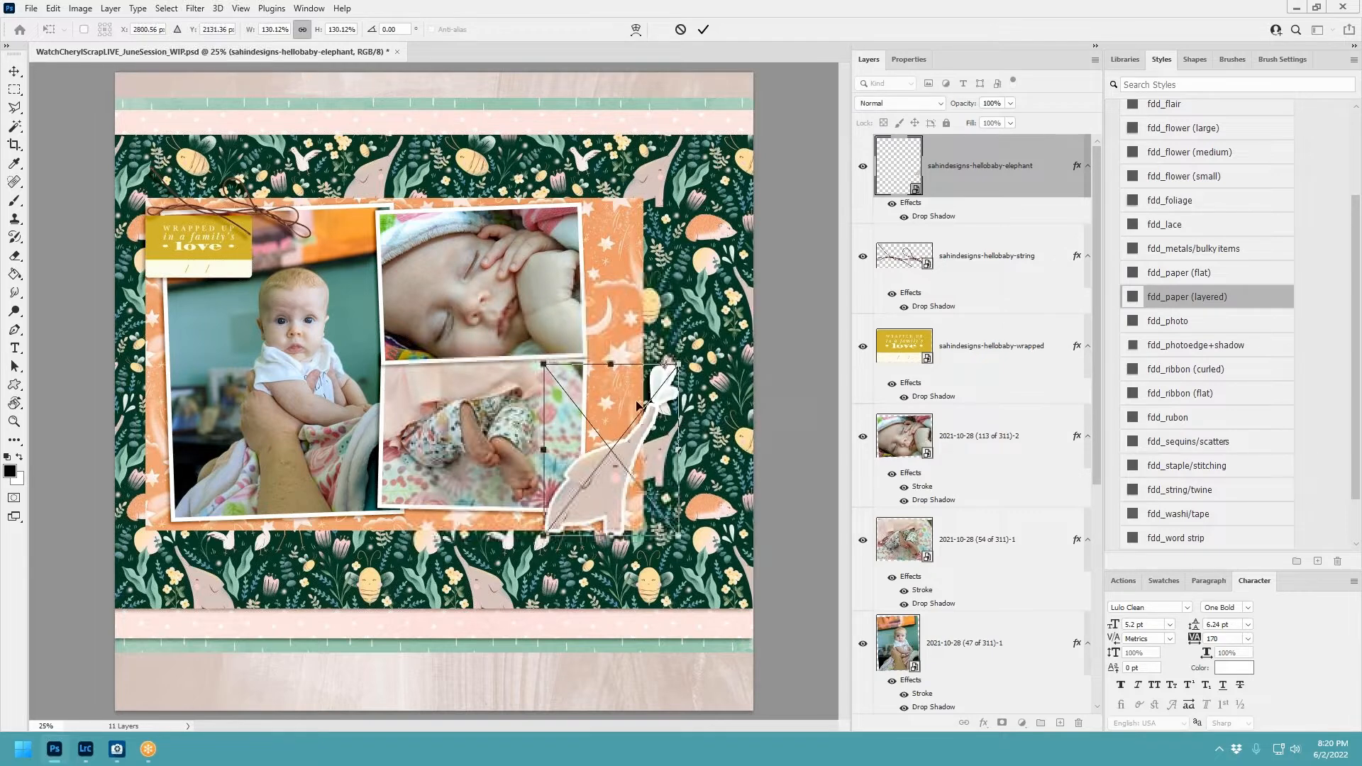
{"action": "left_click", "coordinate": [704, 29]}
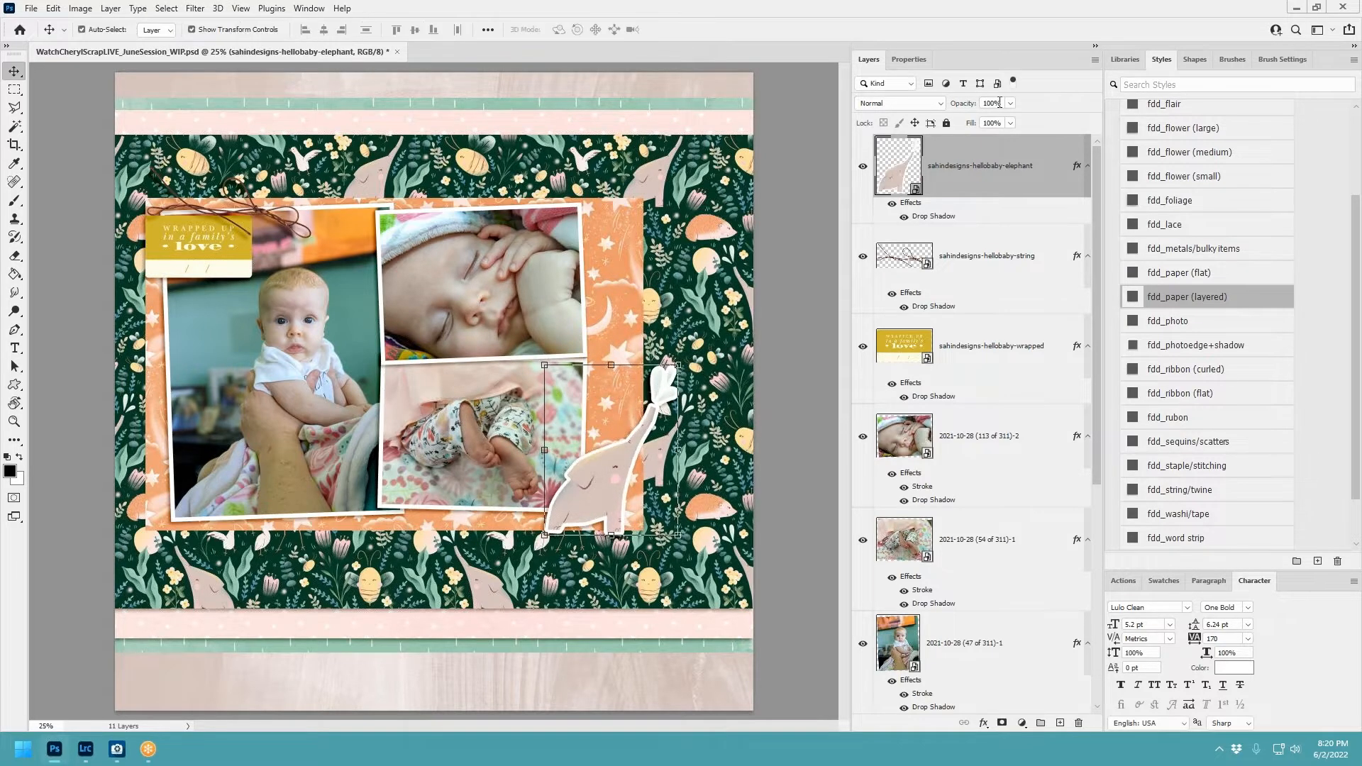
Place the sahindesigns-hellobaby-hedgehog directly left of the elephant on the mat's lower edge and apply the fdd_paper (layered) style.
{"action": "left_click_drag", "start_coordinate": [833, 411], "coordinate": [564, 426]}
{"action": "left_click_drag", "start_coordinate": [441, 390], "coordinate": [516, 517]}
{"action": "left_click_drag", "start_coordinate": [520, 512], "coordinate": [524, 505]}
{"action": "left_click", "coordinate": [1246, 295]}
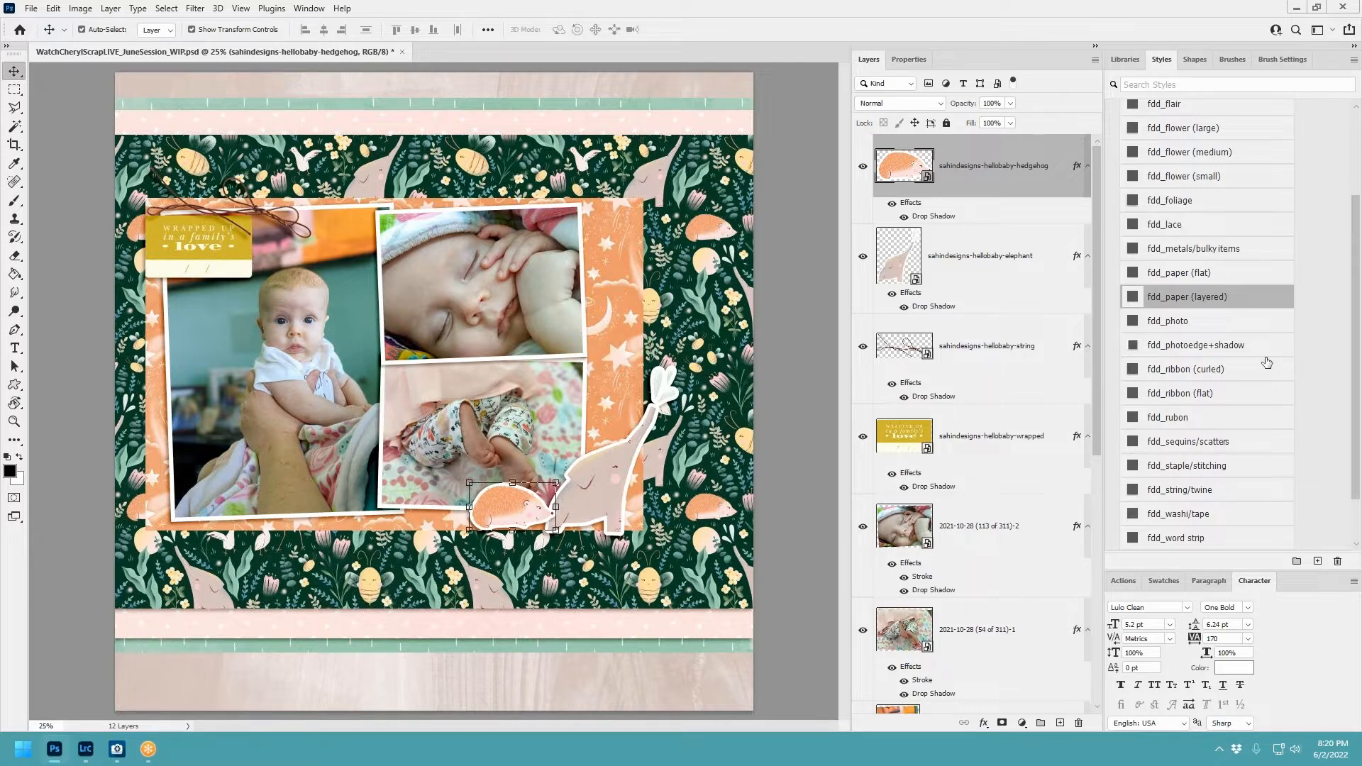
Place the sahindesigns-hellobaby-sloth above the word card with its layer beneath the string, style it fdd_paper (layered) and scale it to about 112%.
{"action": "key", "text": "ctrl+v"}
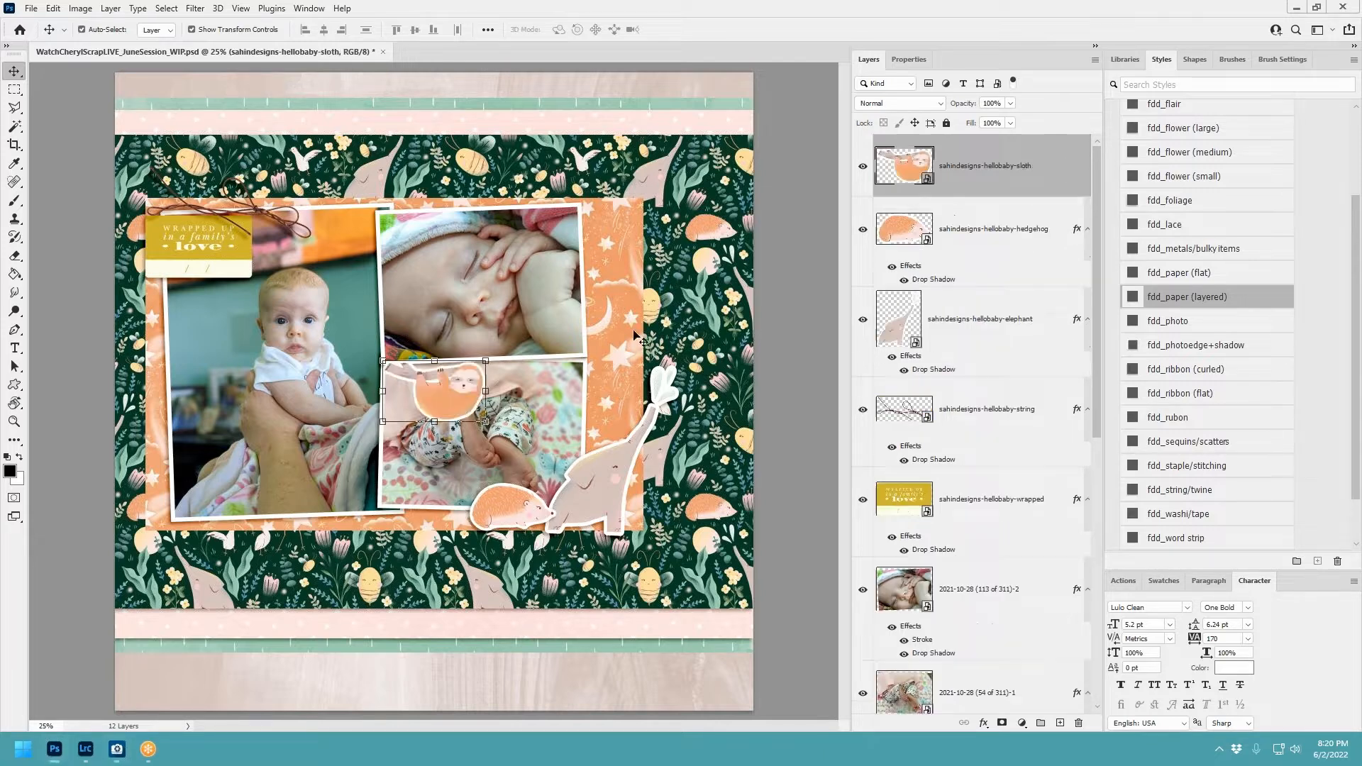
{"action": "left_click_drag", "start_coordinate": [473, 389], "coordinate": [268, 169]}
{"action": "left_click_drag", "start_coordinate": [951, 199], "coordinate": [993, 468]}
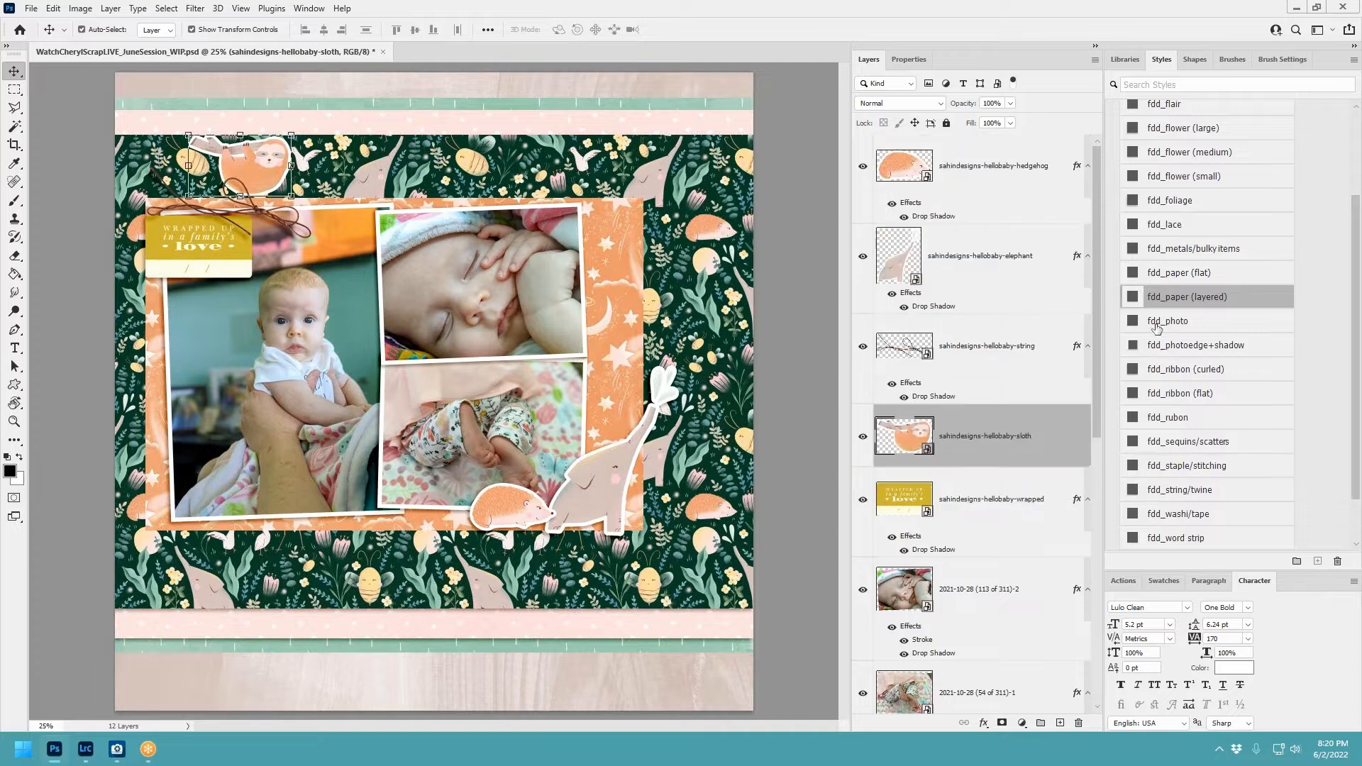
{"action": "mouse_move", "coordinate": [274, 158]}
{"action": "left_mouse_down"}
{"action": "mouse_move", "coordinate": [270, 174]}
{"action": "mouse_move", "coordinate": [284, 152]}
{"action": "left_mouse_up"}
{"action": "key", "text": "ctrl+t"}
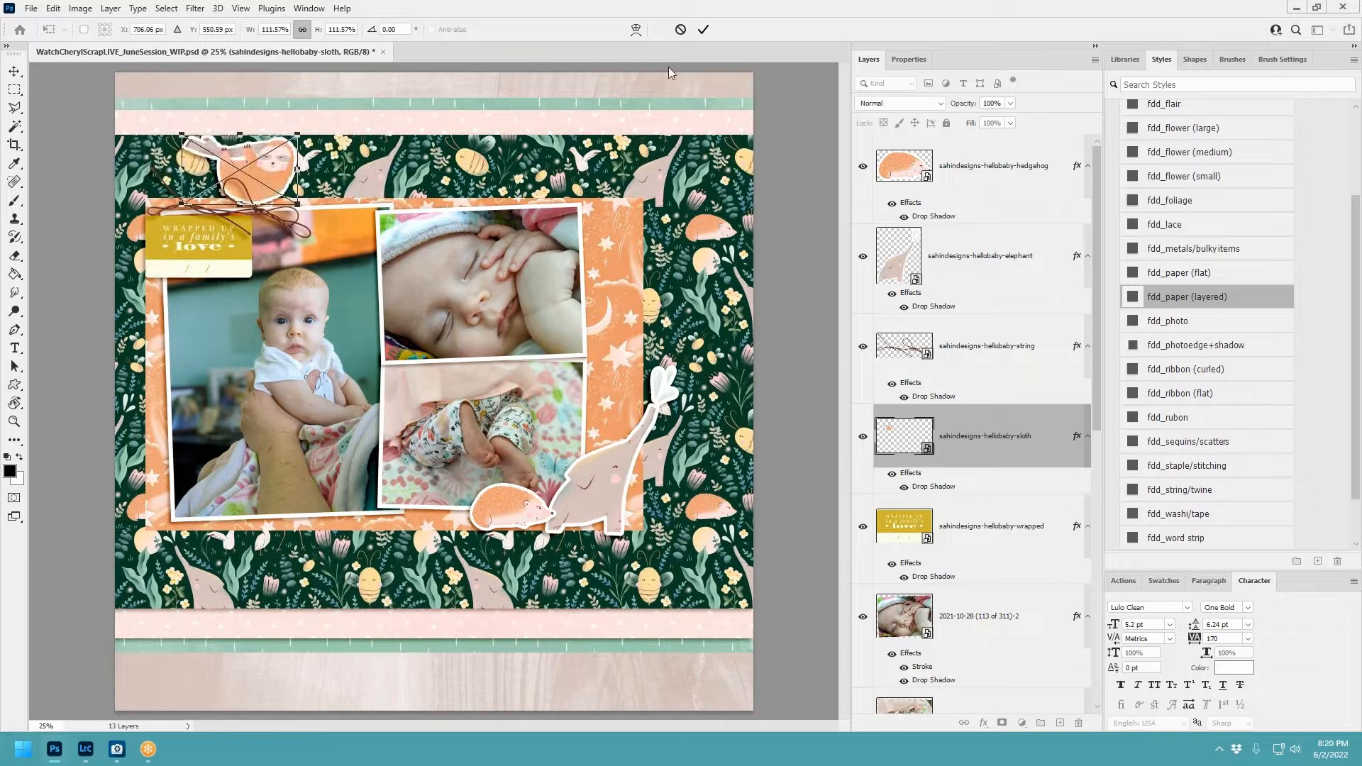
{"action": "left_click", "coordinate": [702, 29]}
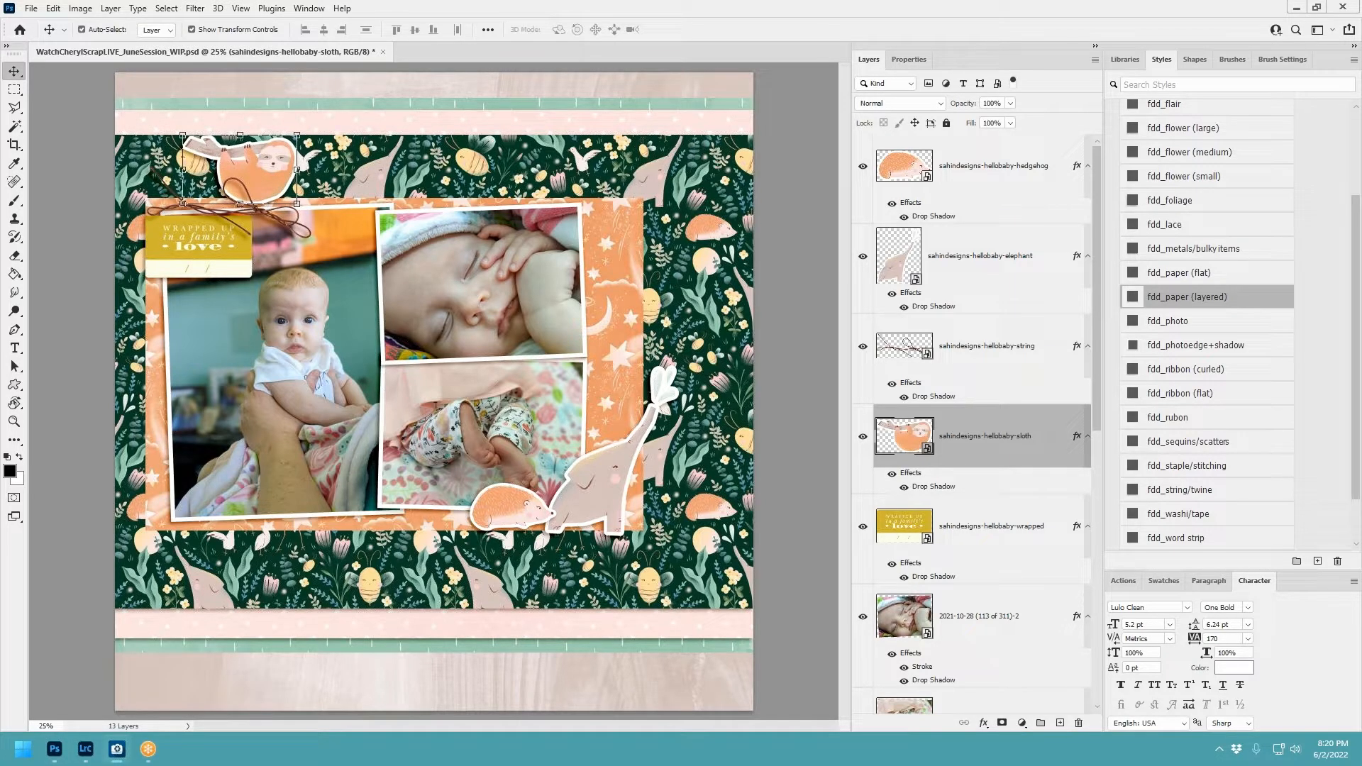
Place the sahindesigns-hellobaby-wscute word strip just below the elephant and apply the fdd_paper (layered) style.
{"action": "left_click_drag", "start_coordinate": [1361, 354], "coordinate": [574, 411]}
{"action": "left_click_drag", "start_coordinate": [422, 389], "coordinate": [593, 547]}
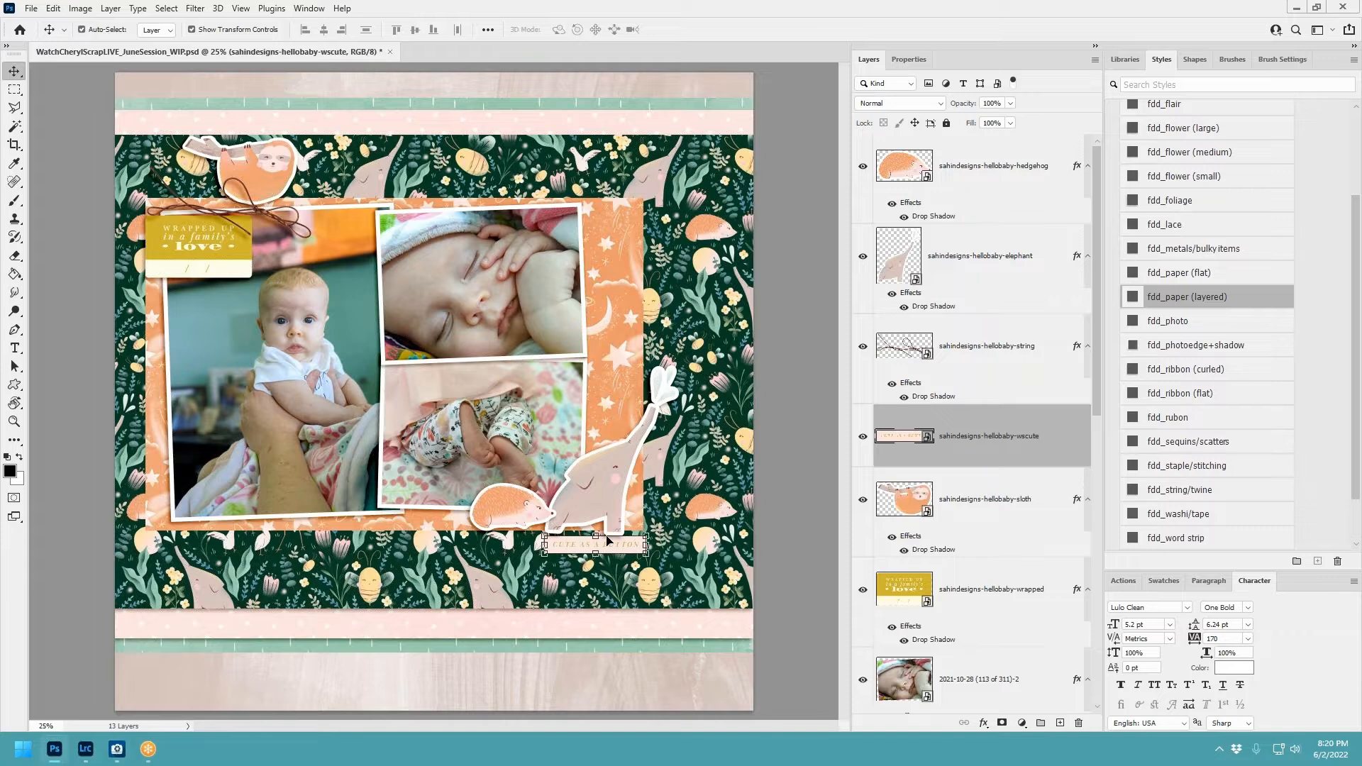
{"action": "left_click", "coordinate": [1219, 297]}
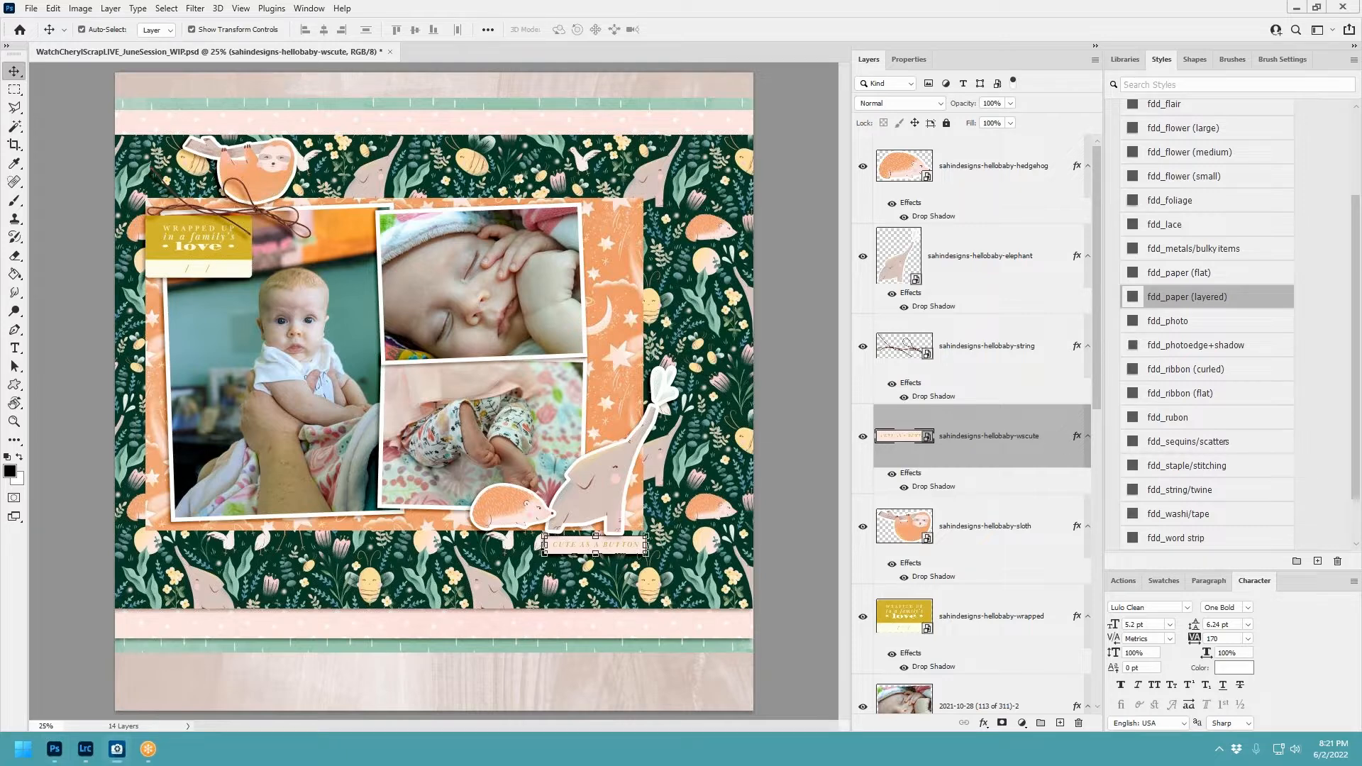
Place the sahindesigns-hellobaby-bee1 to the right of the sloth, apply the fdd_paper (layered) style and inspect the cluster up close.
{"action": "left_click_drag", "start_coordinate": [440, 387], "coordinate": [325, 191]}
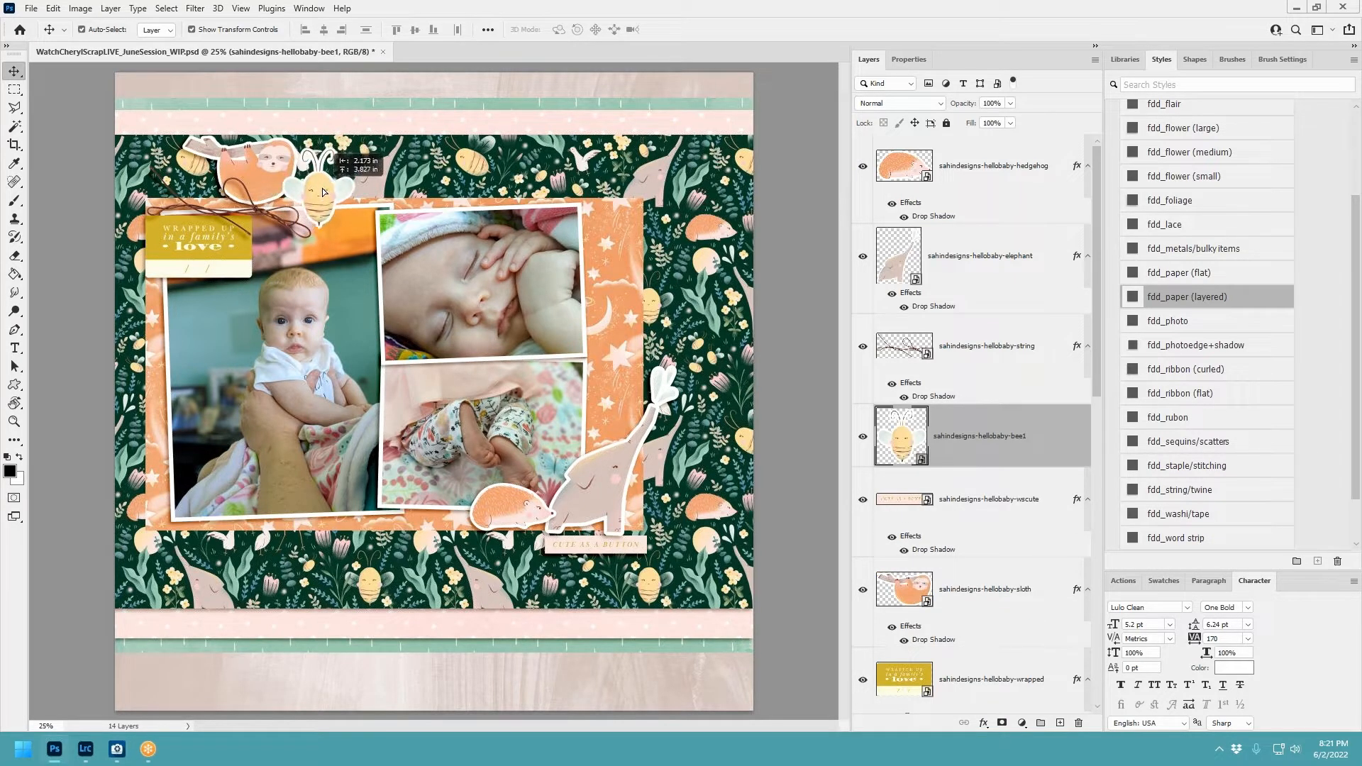
{"action": "left_click", "coordinate": [1185, 301]}
{"action": "scroll", "coordinate": [262, 177], "scroll_direction": "up", "scroll_amount": 5}
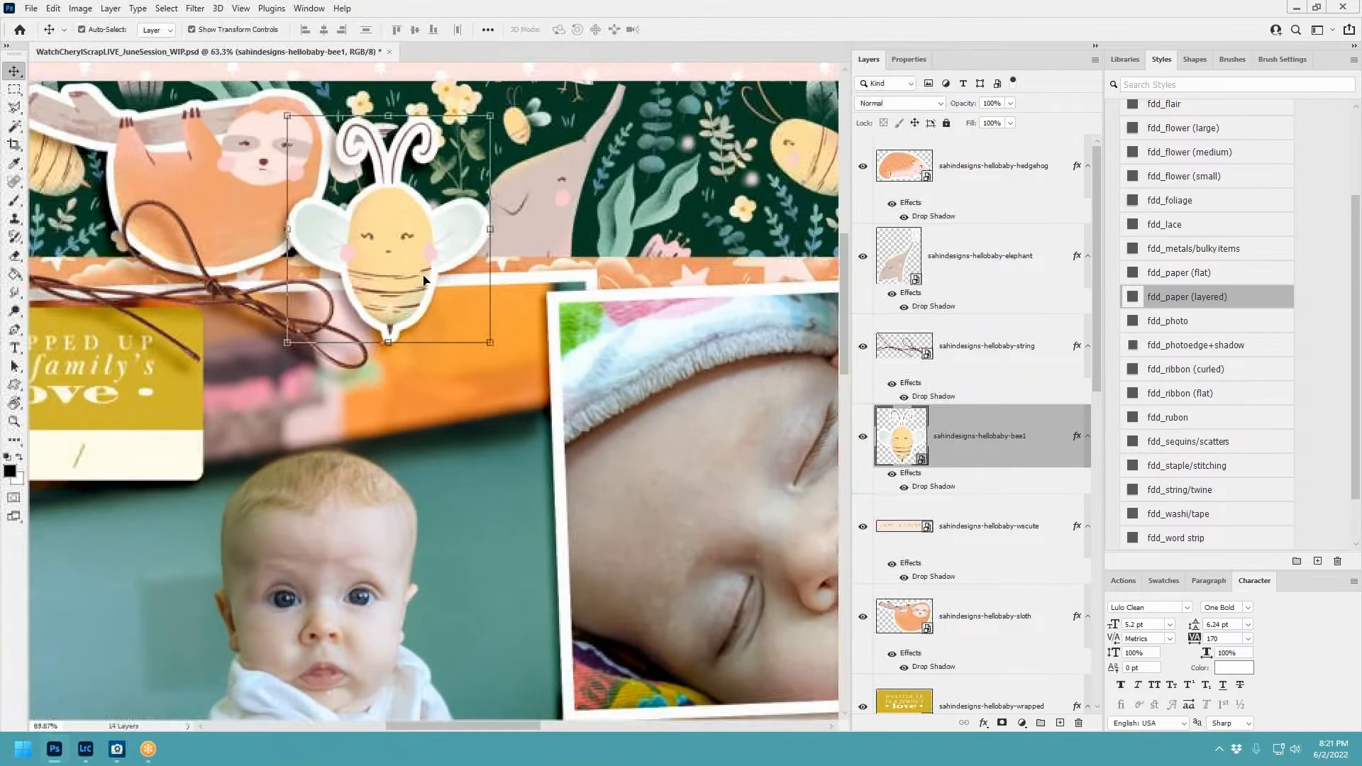
{"action": "scroll", "coordinate": [424, 280], "scroll_direction": "up", "scroll_amount": 1}
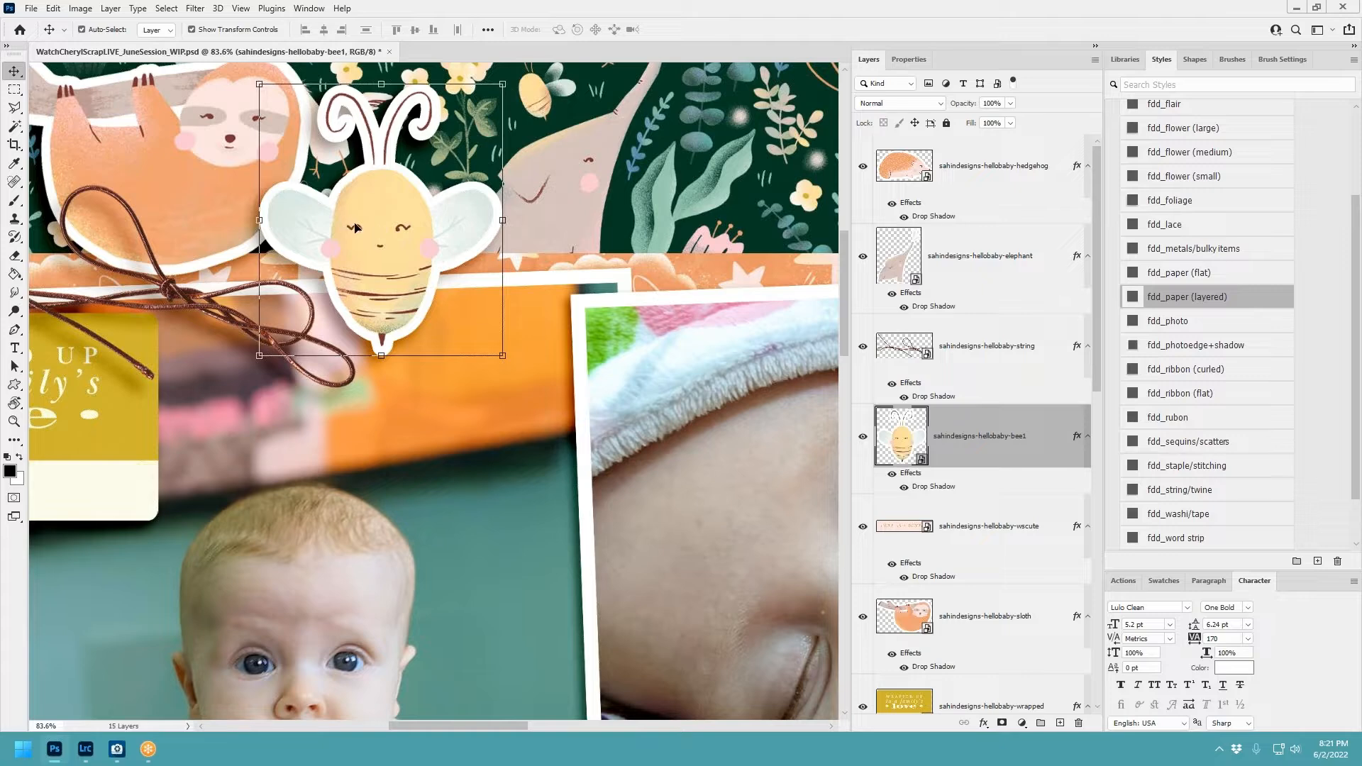
{"action": "scroll", "coordinate": [504, 309], "scroll_direction": "down", "scroll_amount": 3}
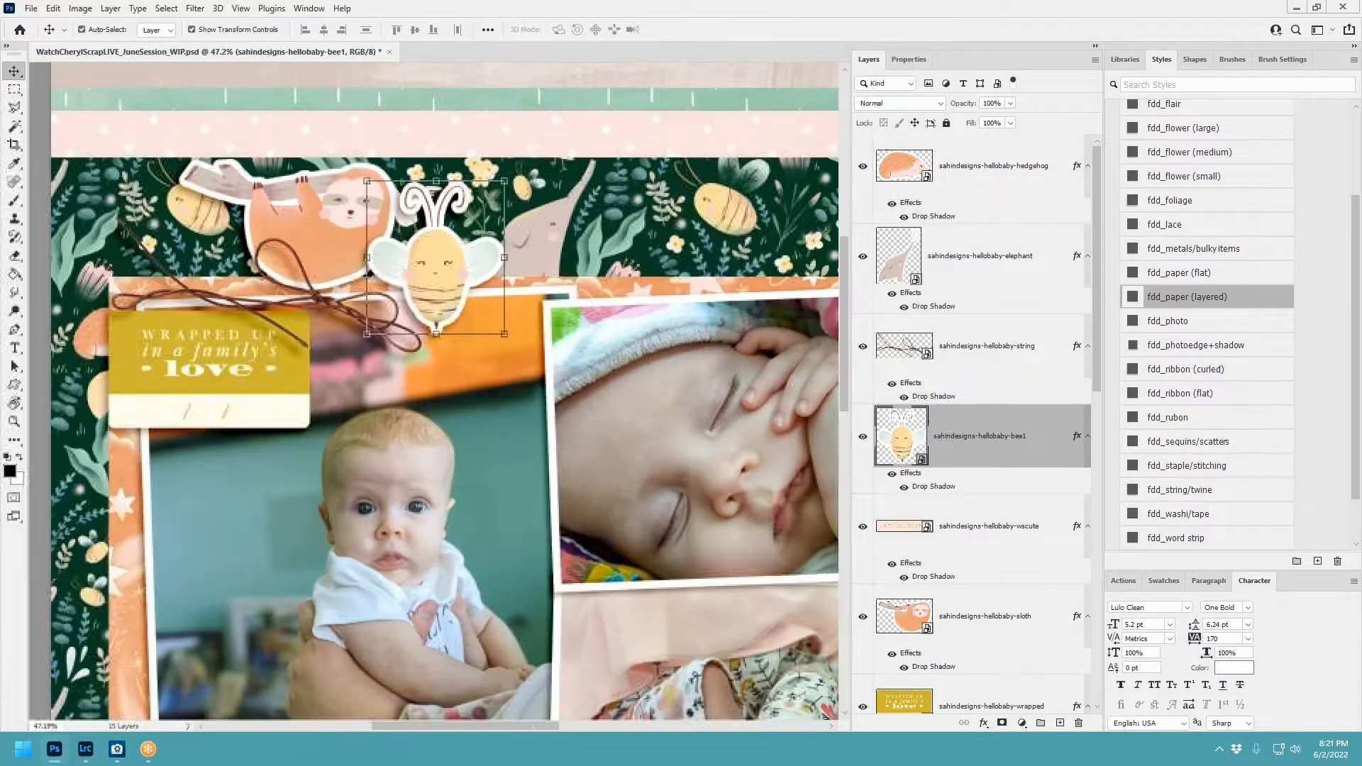
{"action": "scroll", "coordinate": [505, 309], "scroll_direction": "down", "scroll_amount": 4}
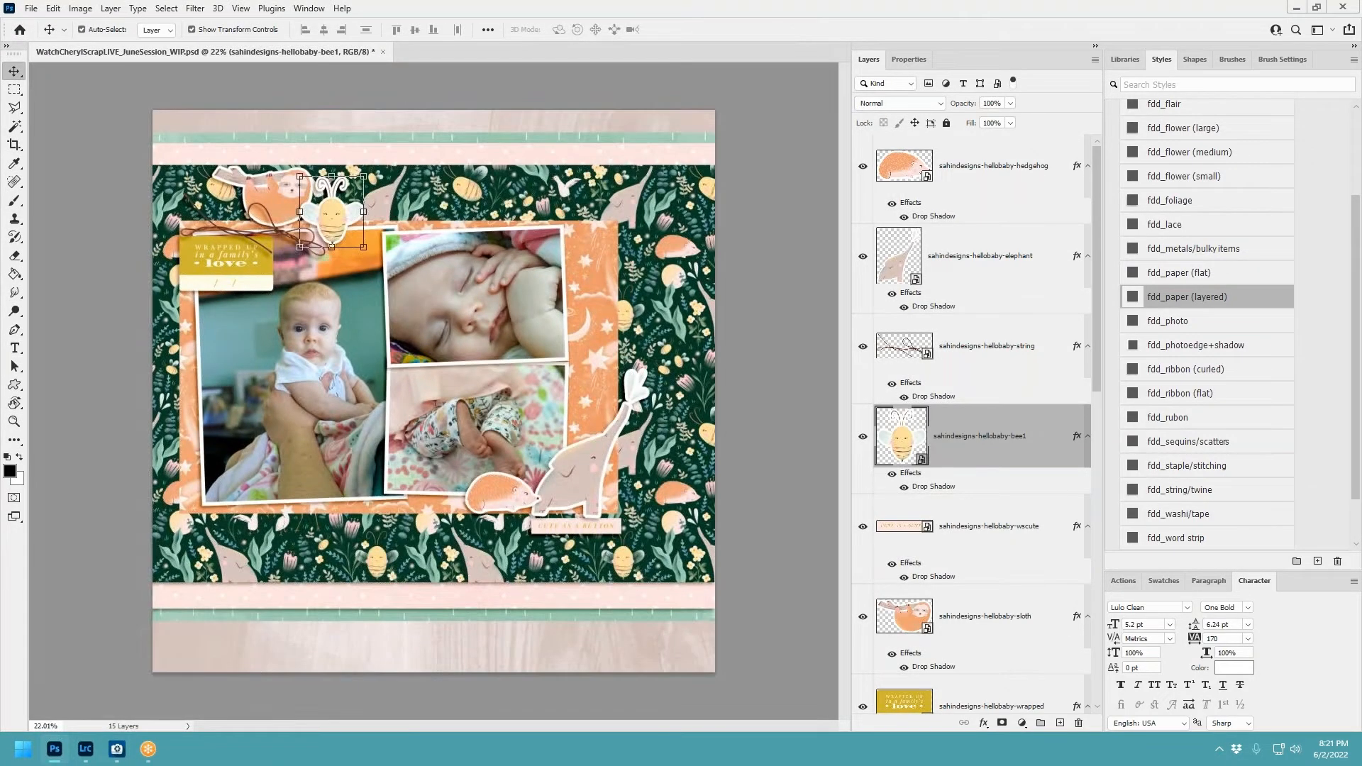
{"action": "scroll", "coordinate": [801, 316], "scroll_direction": "up", "scroll_amount": 1}
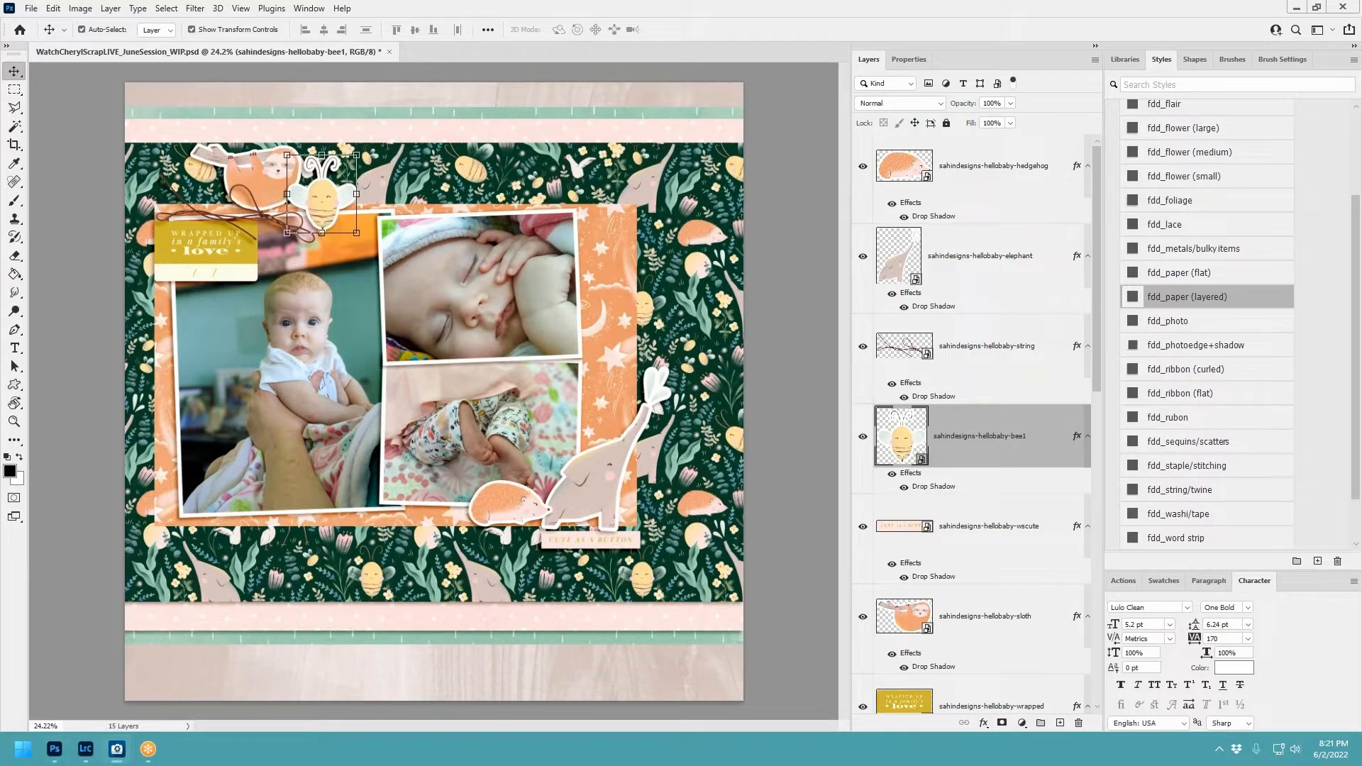
Try the sahindesigns-hellobaby-cutiepie-gld word art at the right end of the lower pink band and delete its layer.
{"action": "left_click_drag", "start_coordinate": [695, 405], "coordinate": [607, 434]}
{"action": "left_click_drag", "start_coordinate": [421, 379], "coordinate": [312, 310]}
{"action": "left_click", "coordinate": [680, 29]}
{"action": "left_click_drag", "start_coordinate": [446, 397], "coordinate": [682, 622]}
{"action": "right_click", "coordinate": [997, 440]}
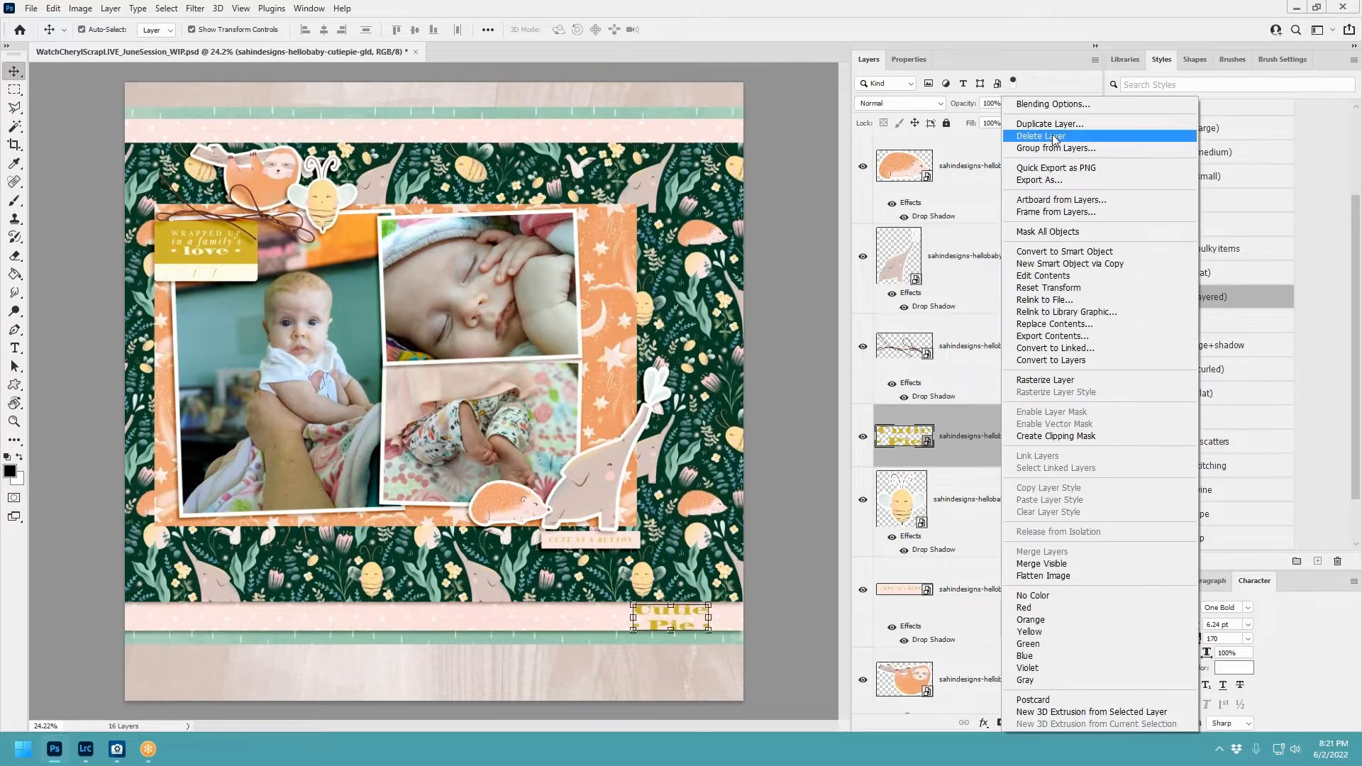
{"action": "left_click", "coordinate": [1051, 137]}
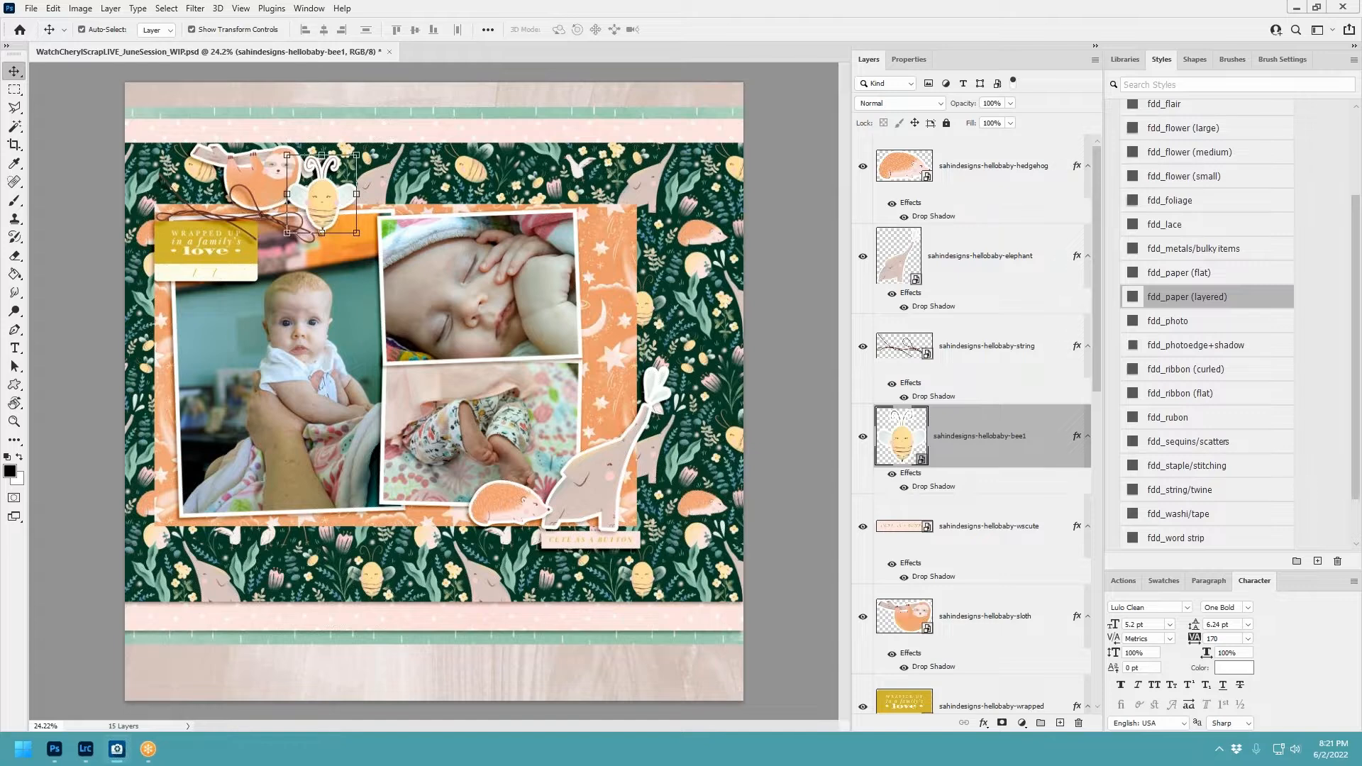
Place the sahindesigns-hellobaby-sweet badge behind the elephant's trunk, overlapping the photo's right edge, and apply the fdd_paper (layered) style.
{"action": "key", "text": "ctrl+v"}
{"action": "left_click_drag", "start_coordinate": [426, 394], "coordinate": [592, 414]}
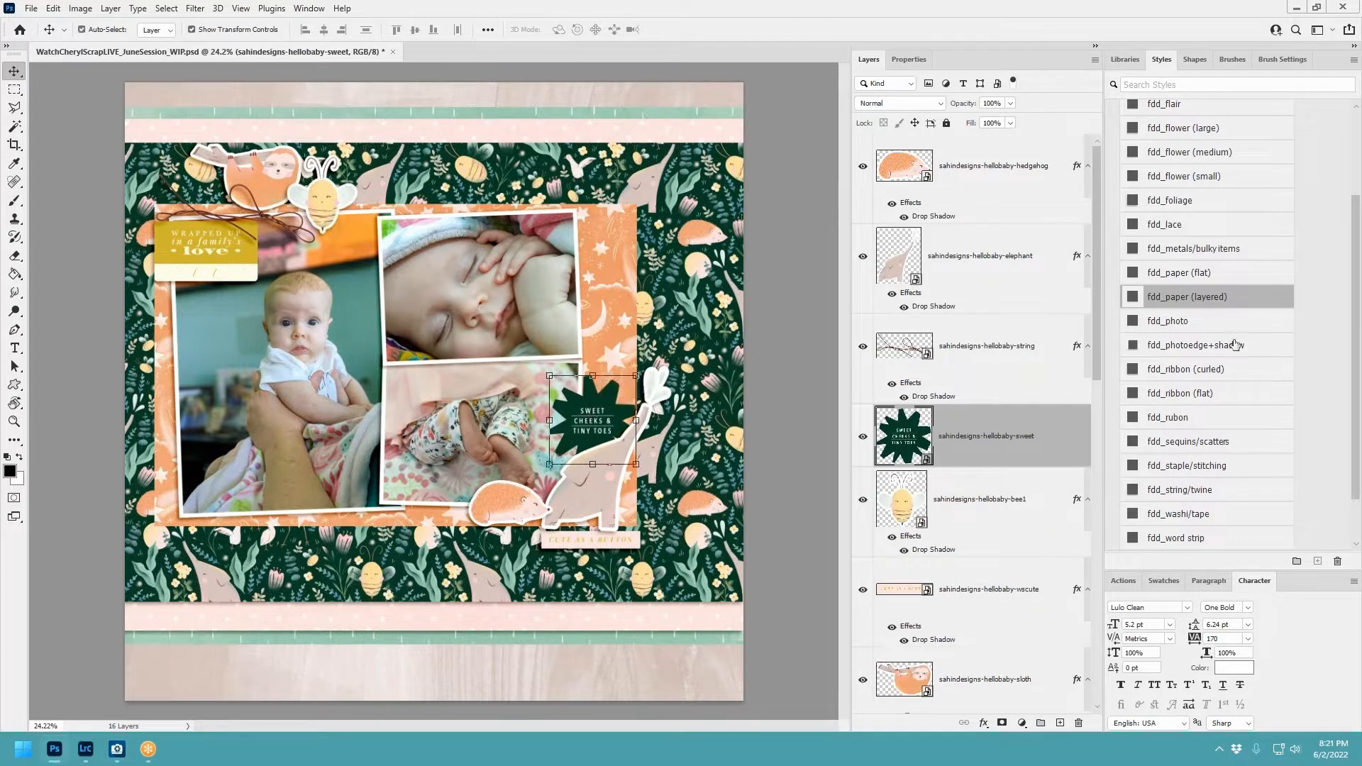
{"action": "left_click", "coordinate": [1215, 301]}
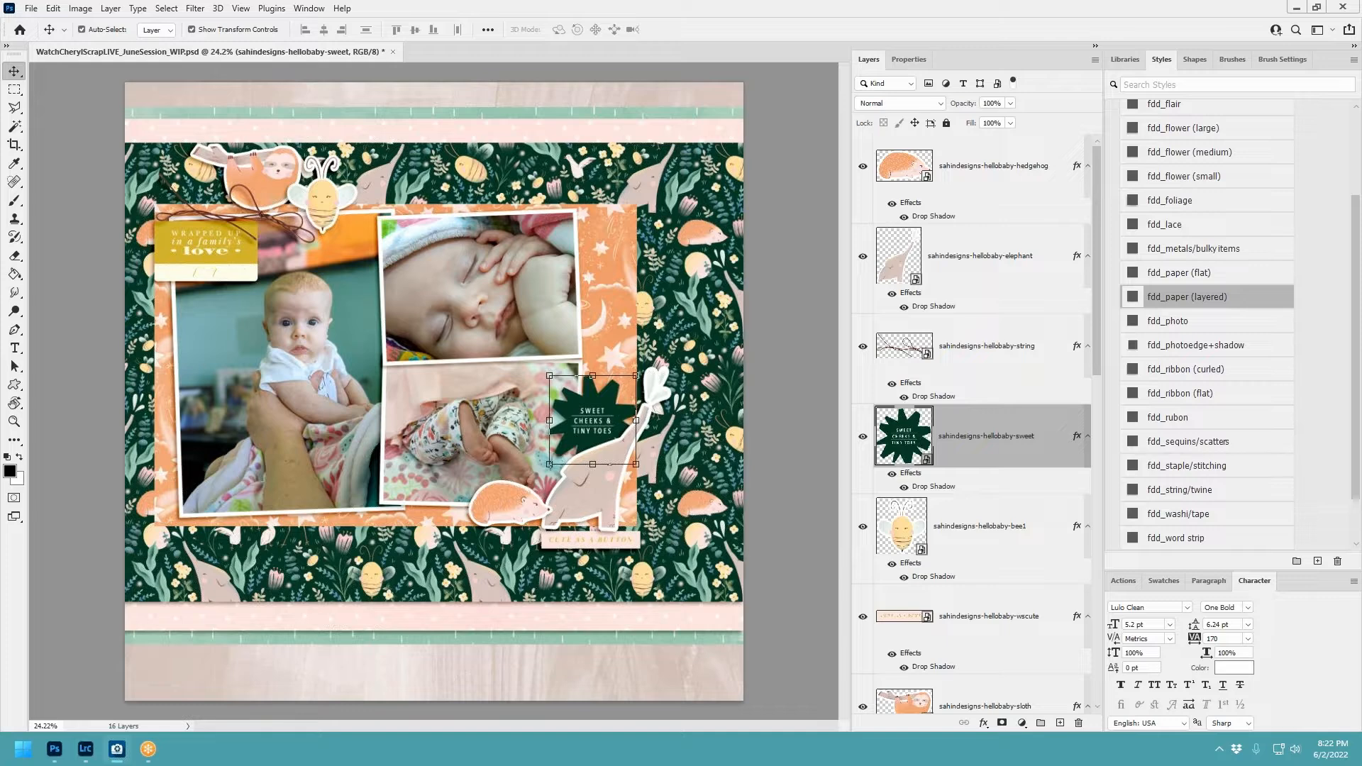
Try the nbk-AC52-magiclight-13 overlay between the orange mat and the green patterned paper, shift it upward, and delete it.
{"action": "left_click_drag", "start_coordinate": [1060, 292], "coordinate": [582, 378]}
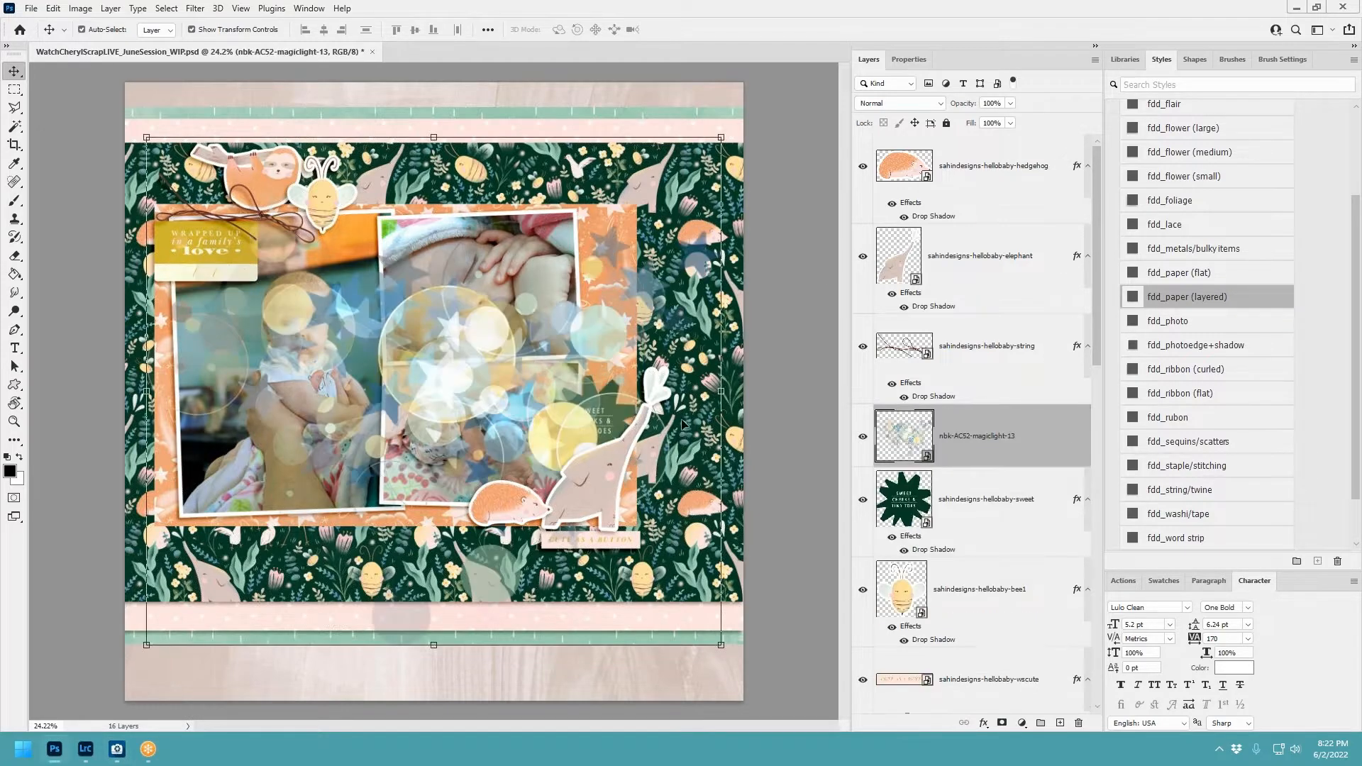
{"action": "left_click_drag", "start_coordinate": [989, 425], "coordinate": [899, 347]}
{"action": "left_click_drag", "start_coordinate": [667, 296], "coordinate": [703, 207]}
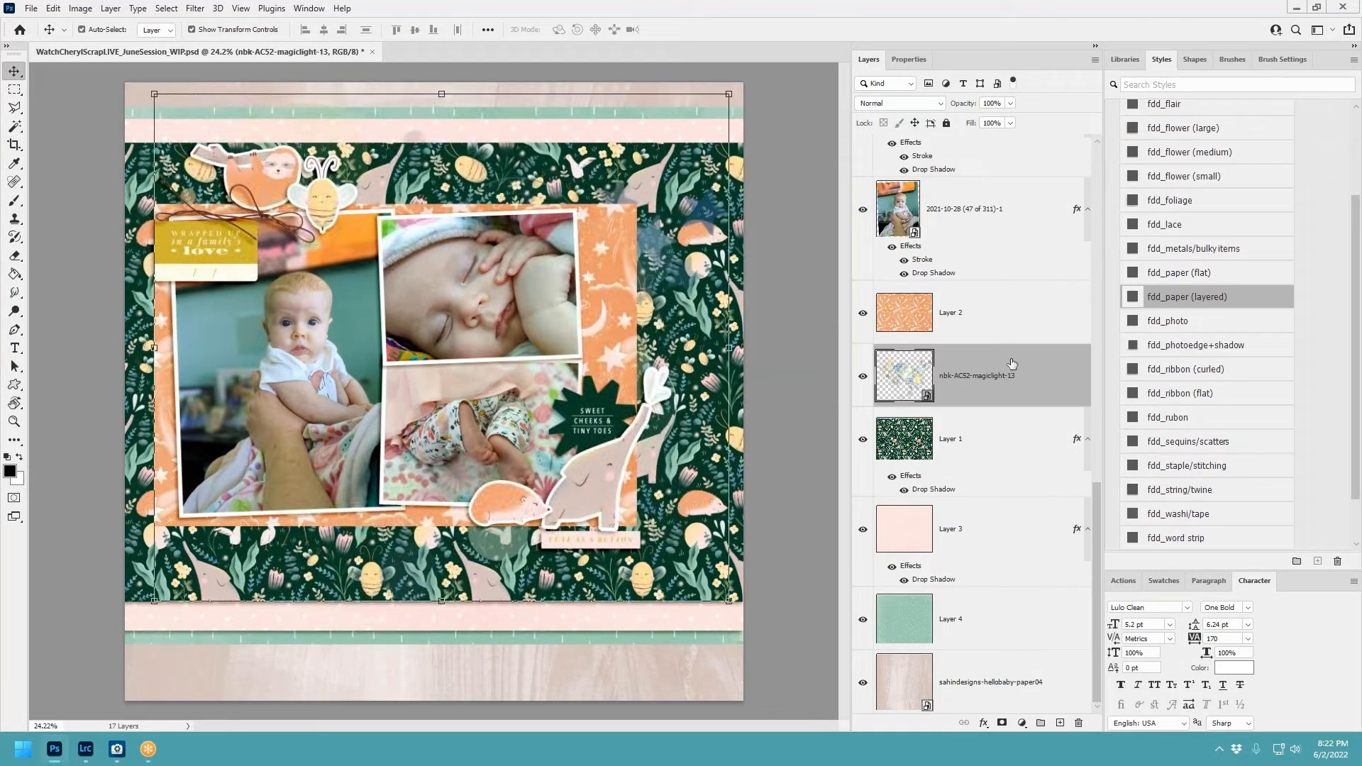
{"action": "right_click", "coordinate": [945, 376]}
{"action": "left_click", "coordinate": [999, 149]}
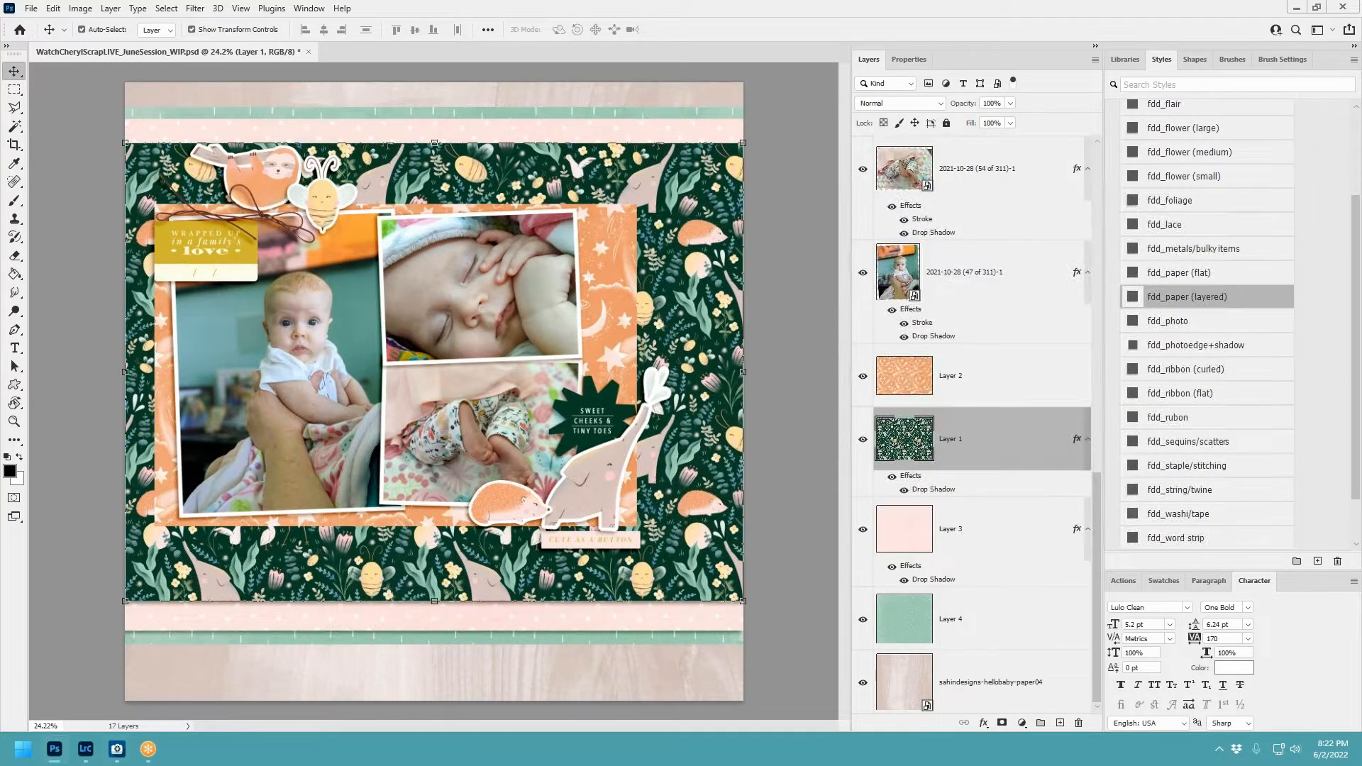
Position the nbk-AC52-magiclight-06 glow behind the elephant at the lower right and clip it to the green patterned paper, Layer 1.
{"action": "left_click_drag", "start_coordinate": [529, 338], "coordinate": [720, 463]}
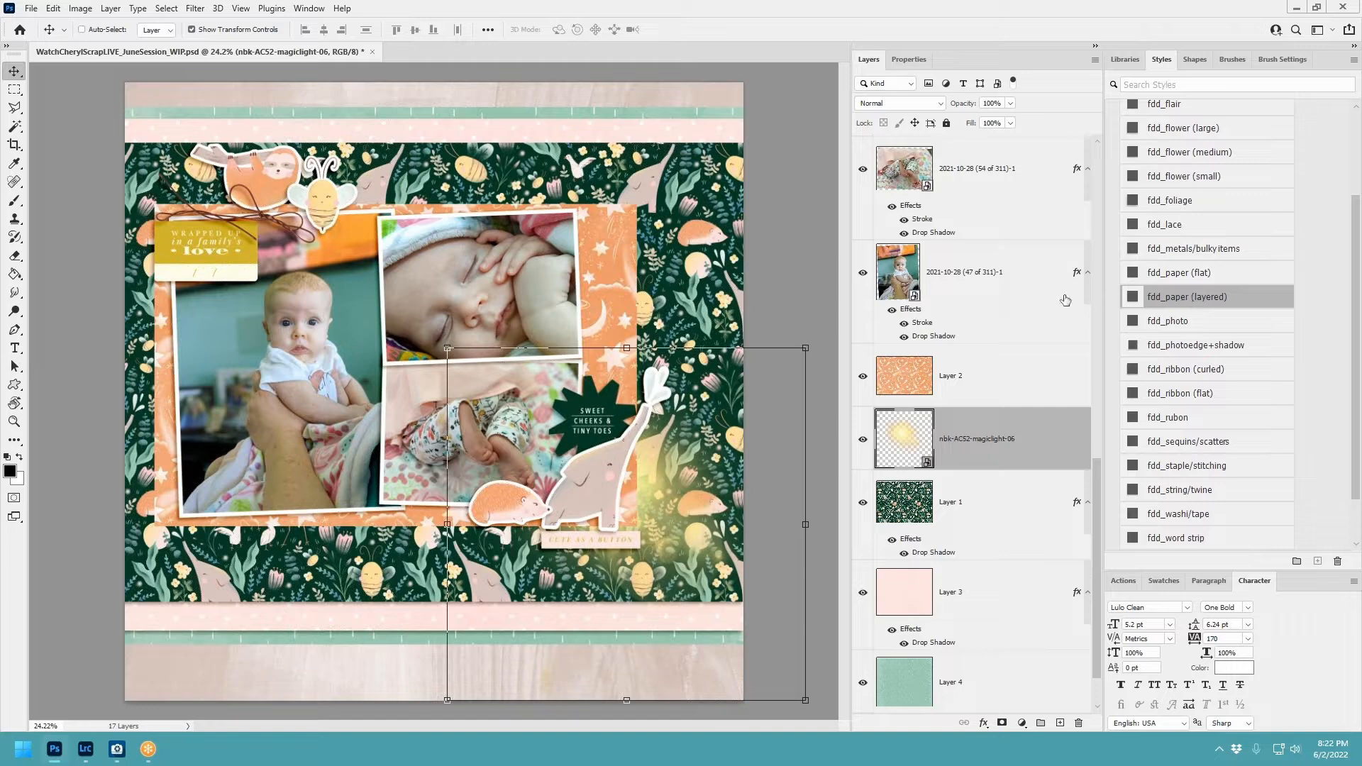
{"action": "key", "text": "ctrl+alt+g"}
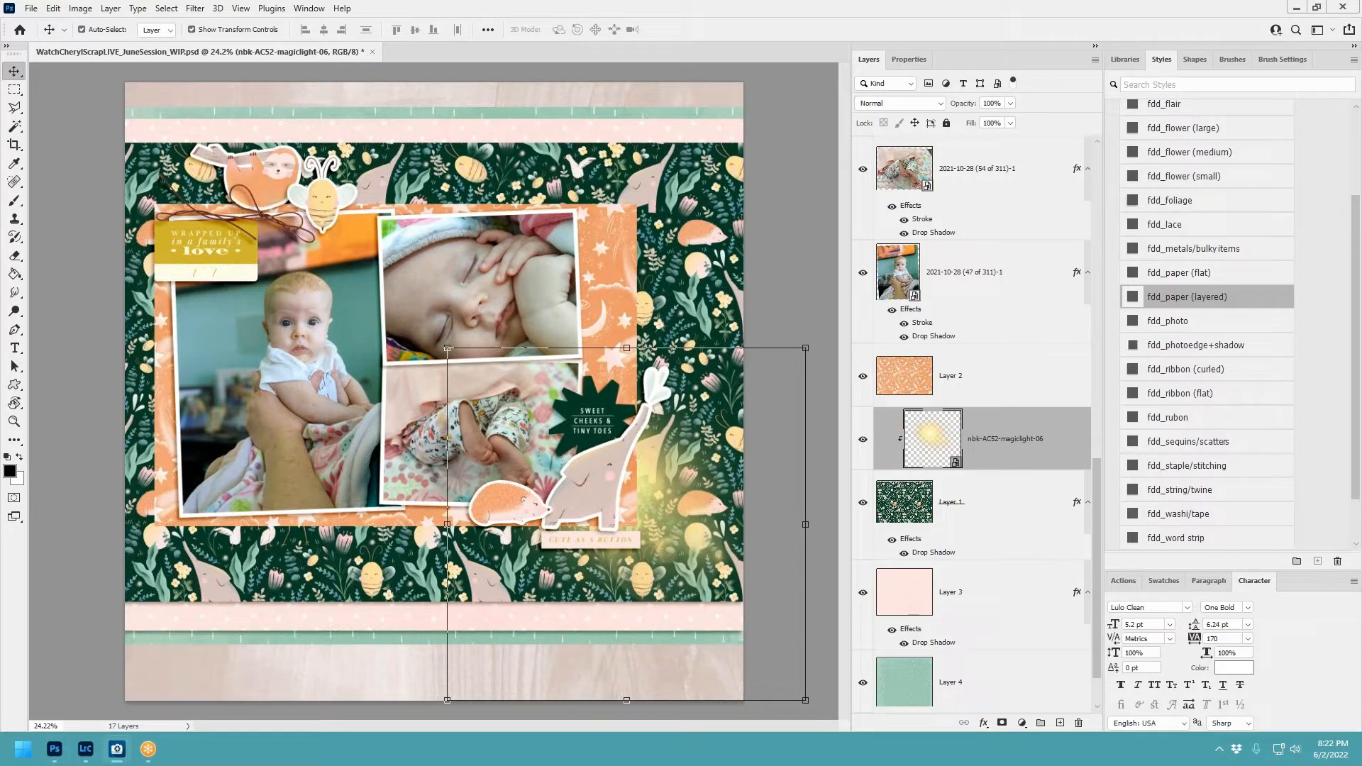
Place the nbk-AC52-magiclight-08 glow behind the sloth, scale it to about 123% and clip it to the green patterned paper.
{"action": "left_click_drag", "start_coordinate": [854, 187], "coordinate": [326, 305]}
{"action": "left_click_drag", "start_coordinate": [532, 361], "coordinate": [342, 195]}
{"action": "key", "text": "ctrl+t"}
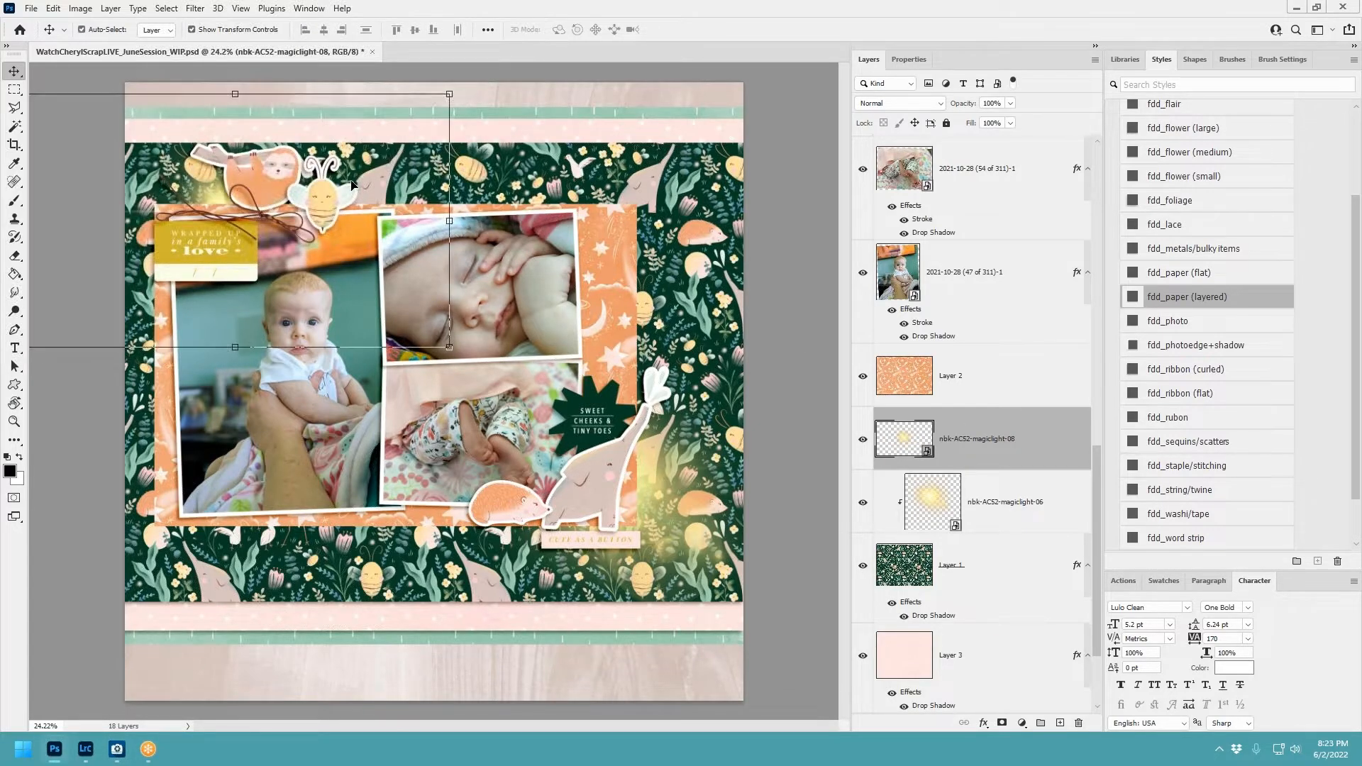
{"action": "left_click_drag", "start_coordinate": [461, 97], "coordinate": [571, 71]}
{"action": "left_click_drag", "start_coordinate": [457, 164], "coordinate": [418, 190]}
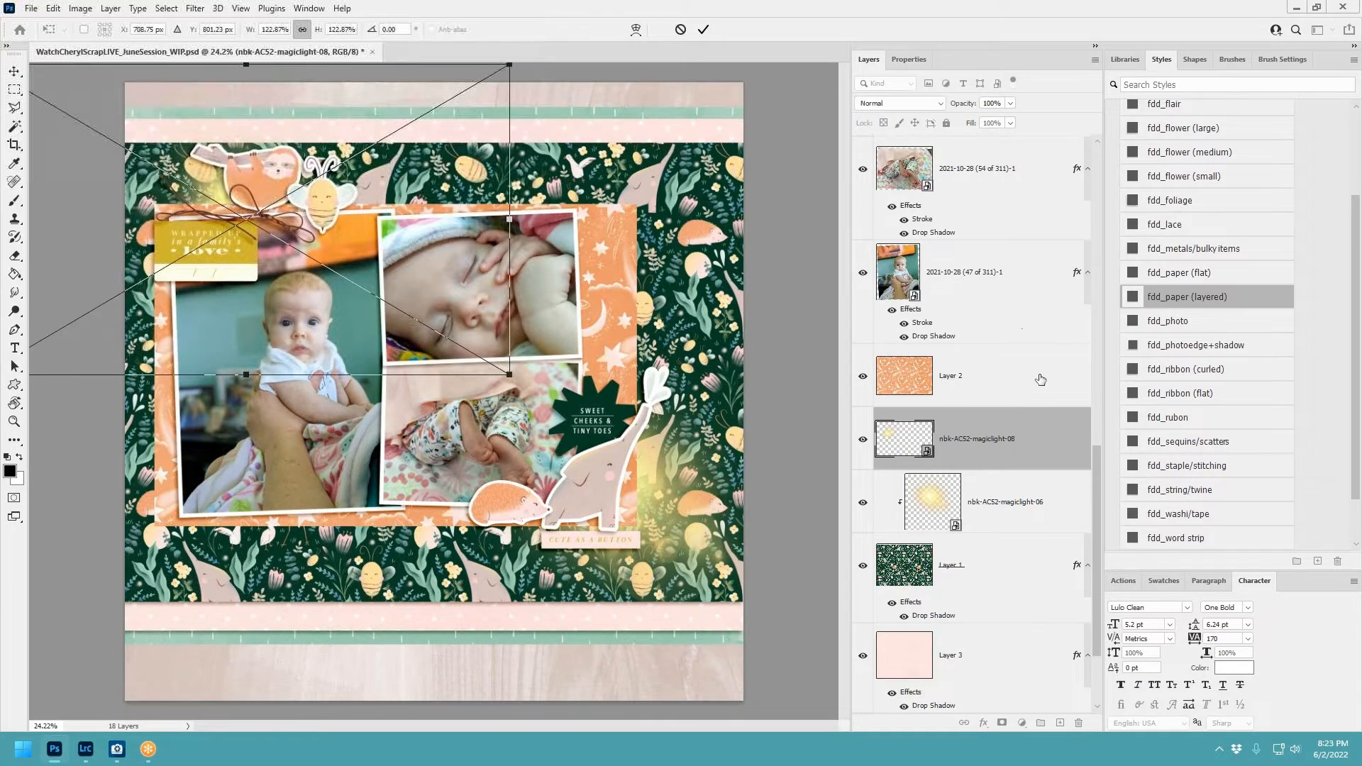
{"action": "left_click", "coordinate": [709, 31]}
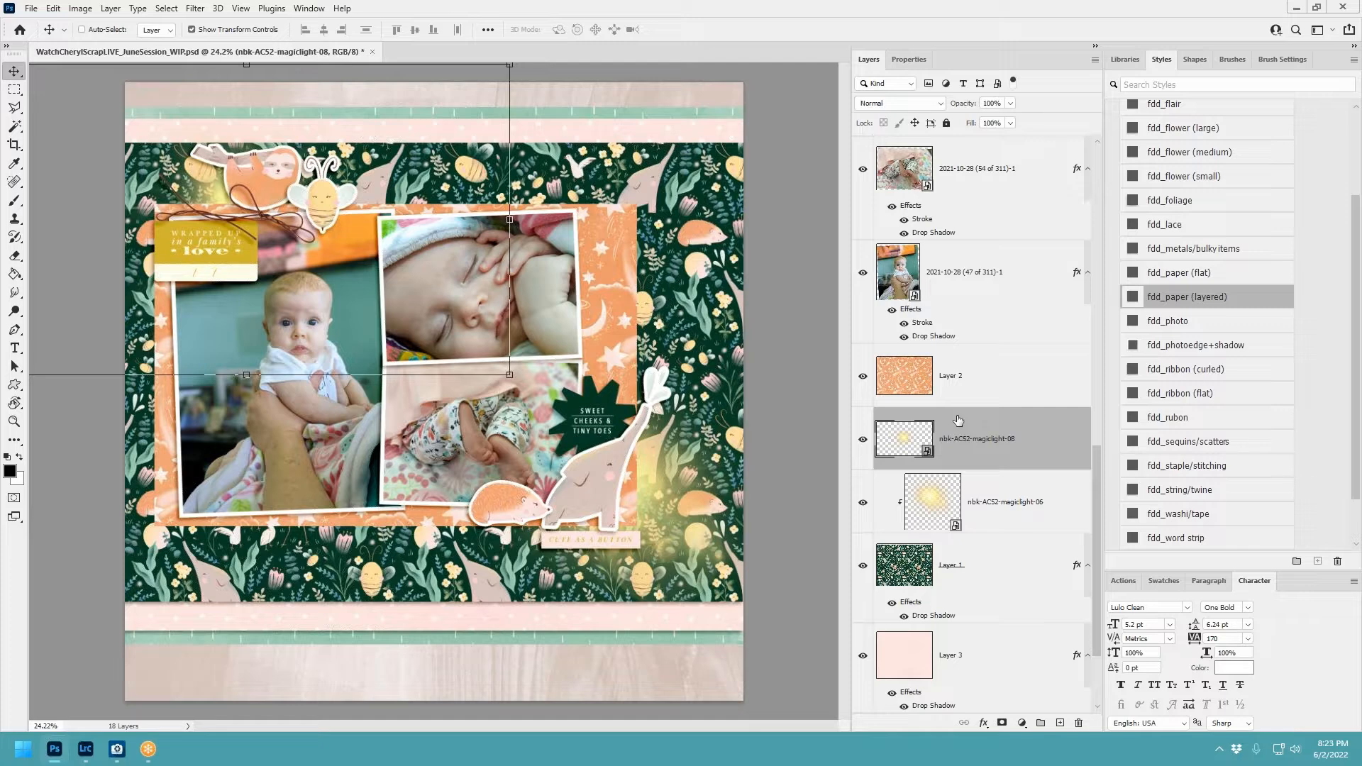
{"action": "key", "text": "ctrl+alt+g"}
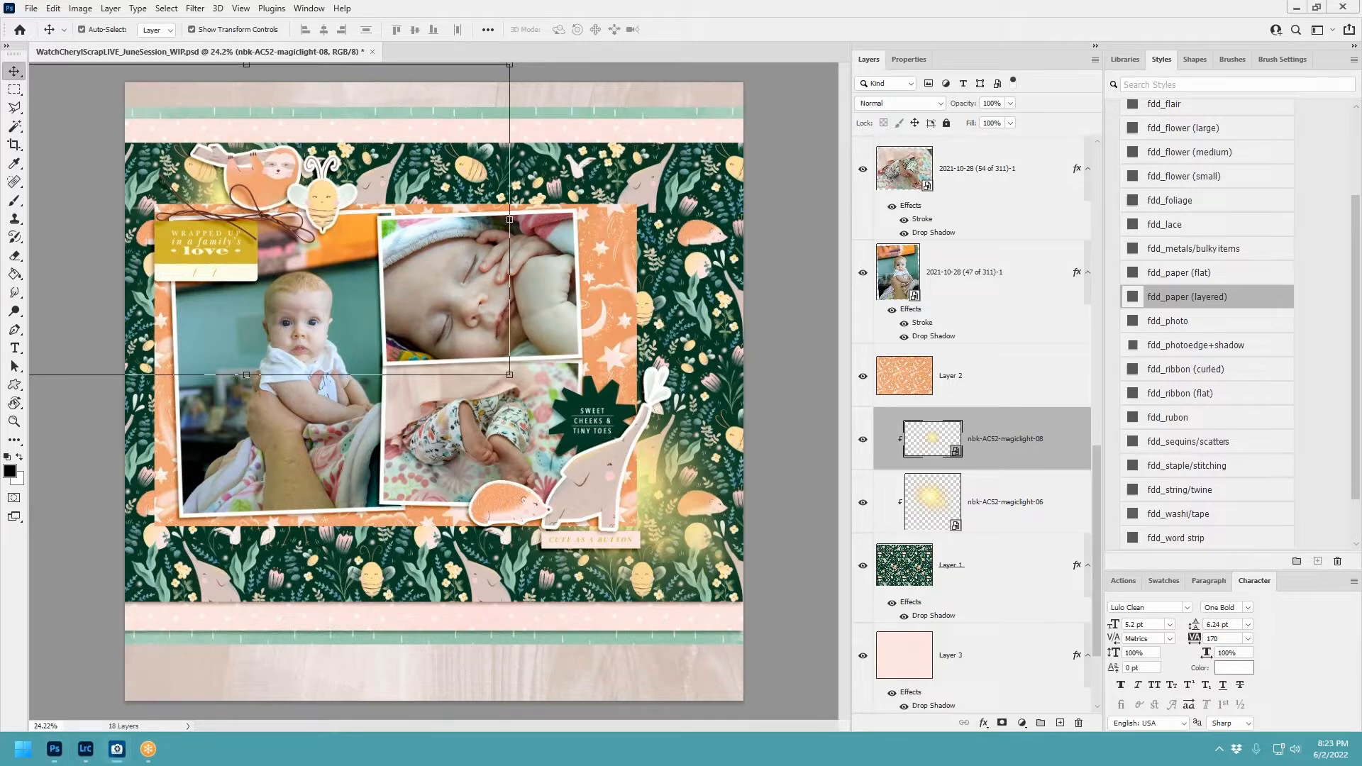
Place the nbk-AC52-patternstamp-01 on the upper pink band above the sloth, with its layer between Layer 1 and Layer 3.
{"action": "left_click_drag", "start_coordinate": [654, 440], "coordinate": [678, 417]}
{"action": "left_click_drag", "start_coordinate": [476, 398], "coordinate": [359, 157]}
{"action": "left_click_drag", "start_coordinate": [973, 422], "coordinate": [972, 500]}
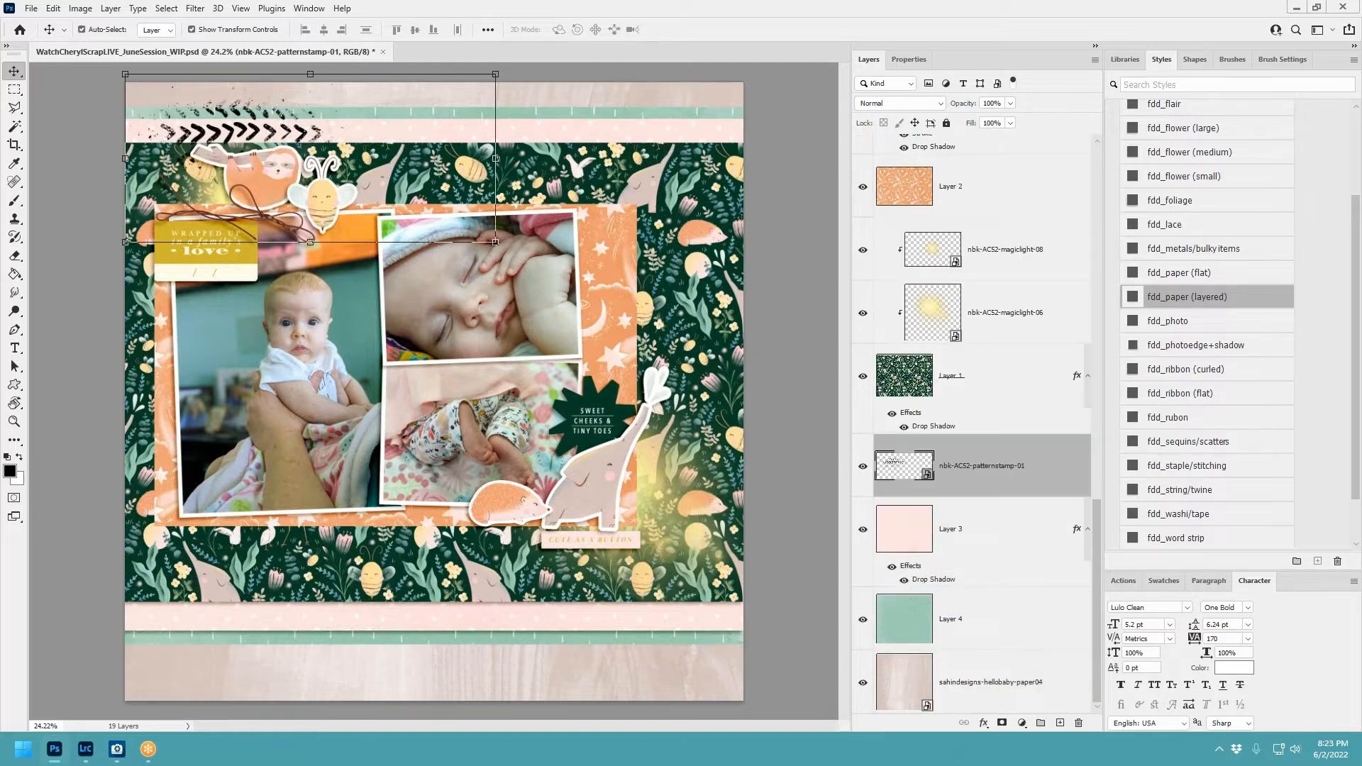
{"action": "mouse_move", "coordinate": [271, 123]}
{"action": "left_mouse_down"}
{"action": "mouse_move", "coordinate": [285, 151]}
{"action": "mouse_move", "coordinate": [259, 145]}
{"action": "left_mouse_up"}
{"action": "left_click", "coordinate": [259, 142], "text": "ctrl"}
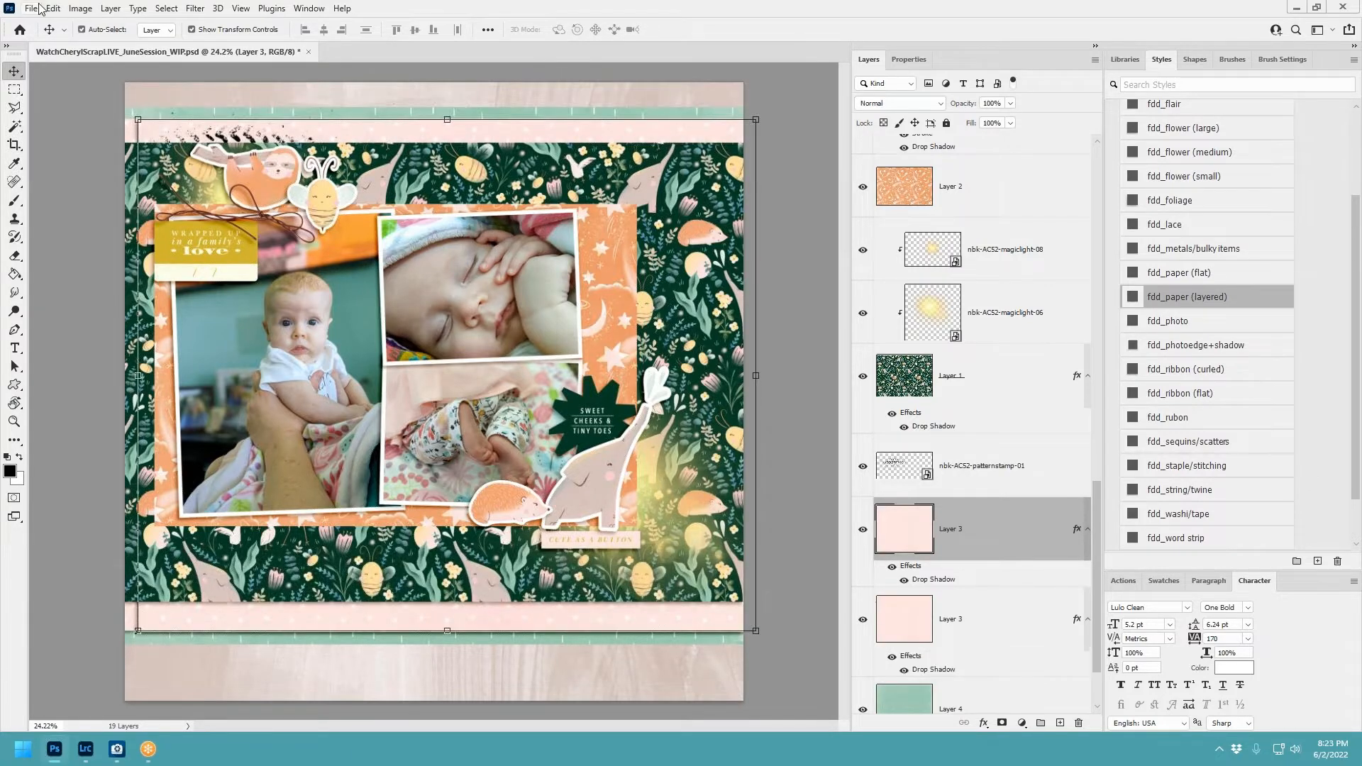
{"action": "left_click", "coordinate": [53, 8]}
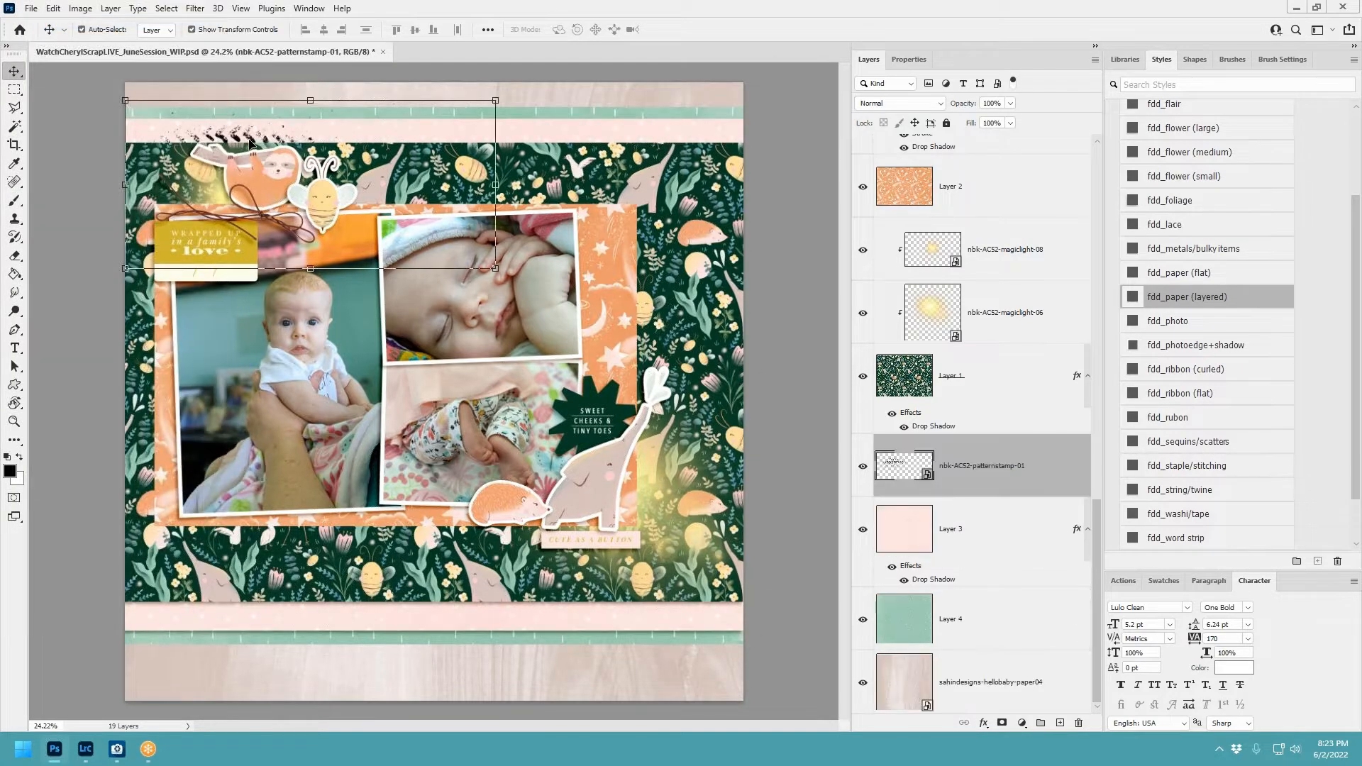
{"action": "left_click_drag", "start_coordinate": [254, 145], "coordinate": [271, 164]}
{"action": "left_click", "coordinate": [53, 10]}
{"action": "left_click", "coordinate": [57, 23]}
Duplicate the nbk-AC52-patternstamp-01 layer and move the copy to the right end of the lower pink band.
{"action": "left_click_drag", "start_coordinate": [979, 470], "coordinate": [979, 496], "text": "alt"}
{"action": "left_click_drag", "start_coordinate": [255, 142], "coordinate": [647, 594], "text": "ctrl"}
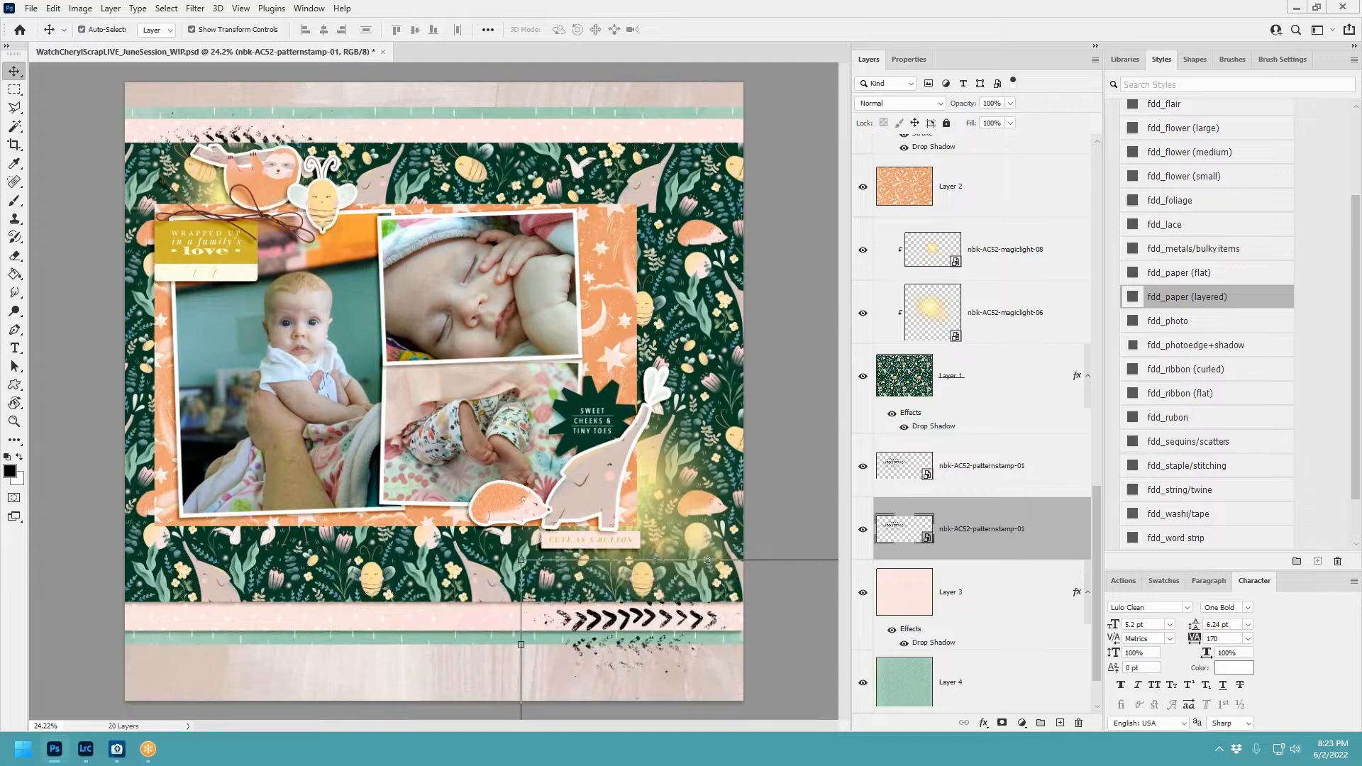
Flip the copied nbk-AC52-patternstamp-01 horizontally and reposition it at the right end of the lower pink band.
{"action": "left_click", "coordinate": [53, 8]}
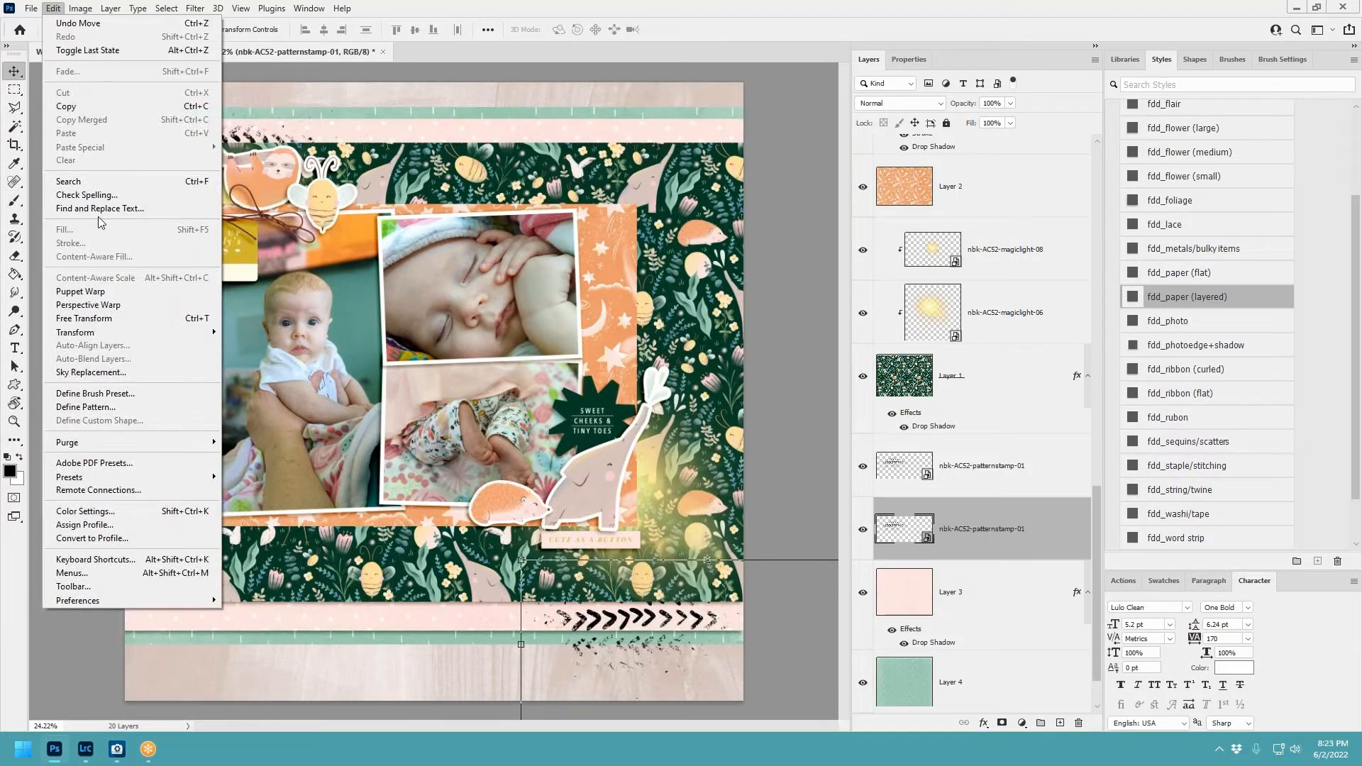
{"action": "mouse_move", "coordinate": [120, 332]}
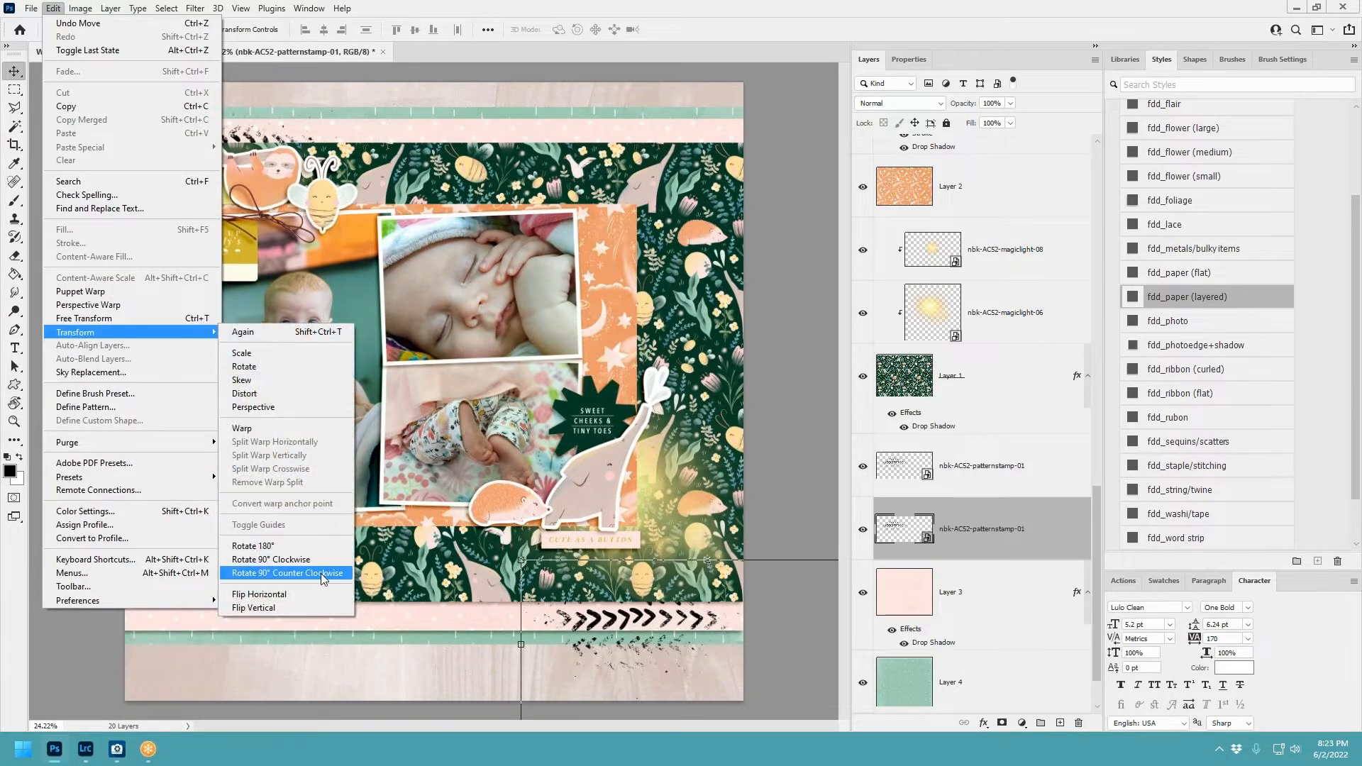
{"action": "left_click", "coordinate": [259, 594]}
{"action": "left_click_drag", "start_coordinate": [717, 629], "coordinate": [574, 624]}
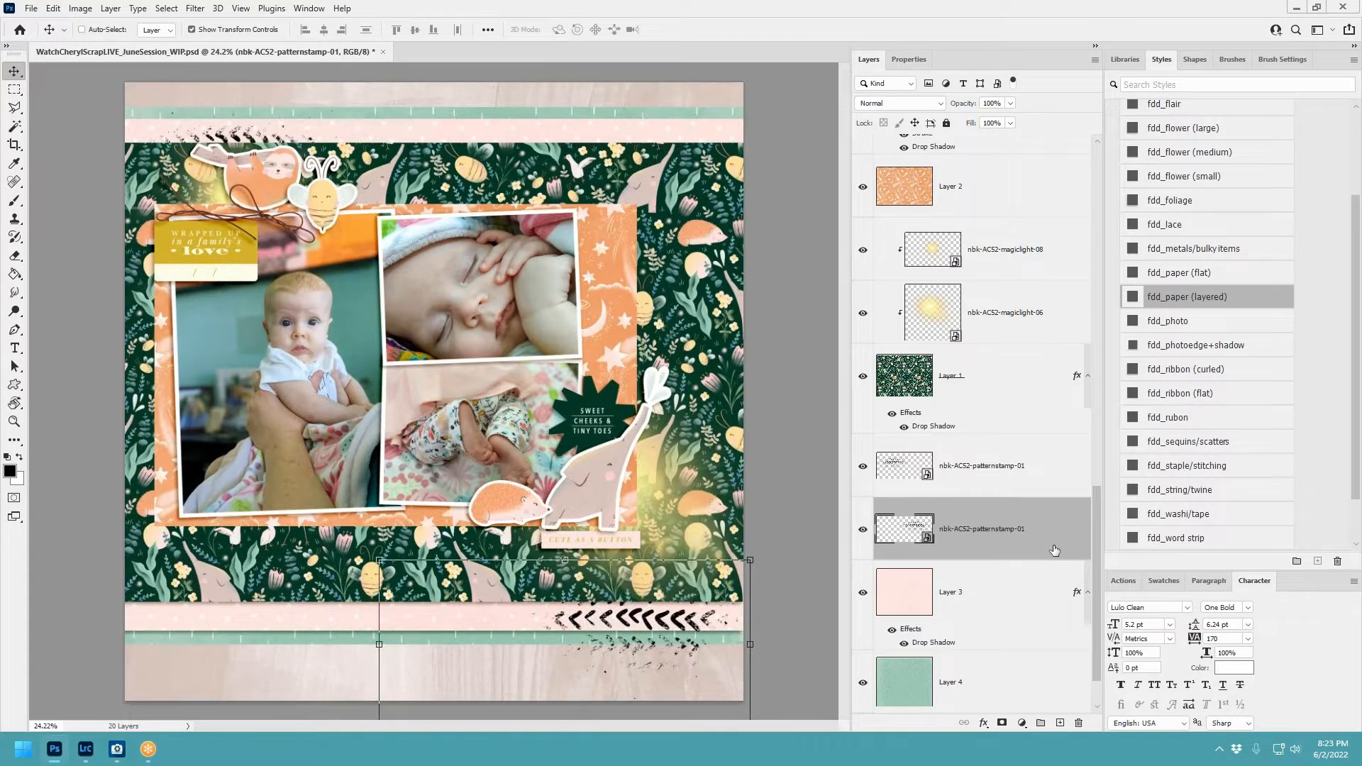
Clip both nbk-AC52-patternstamp-01 layers to the pink paper, Layer 3.
{"action": "key", "text": "ctrl+alt+g"}
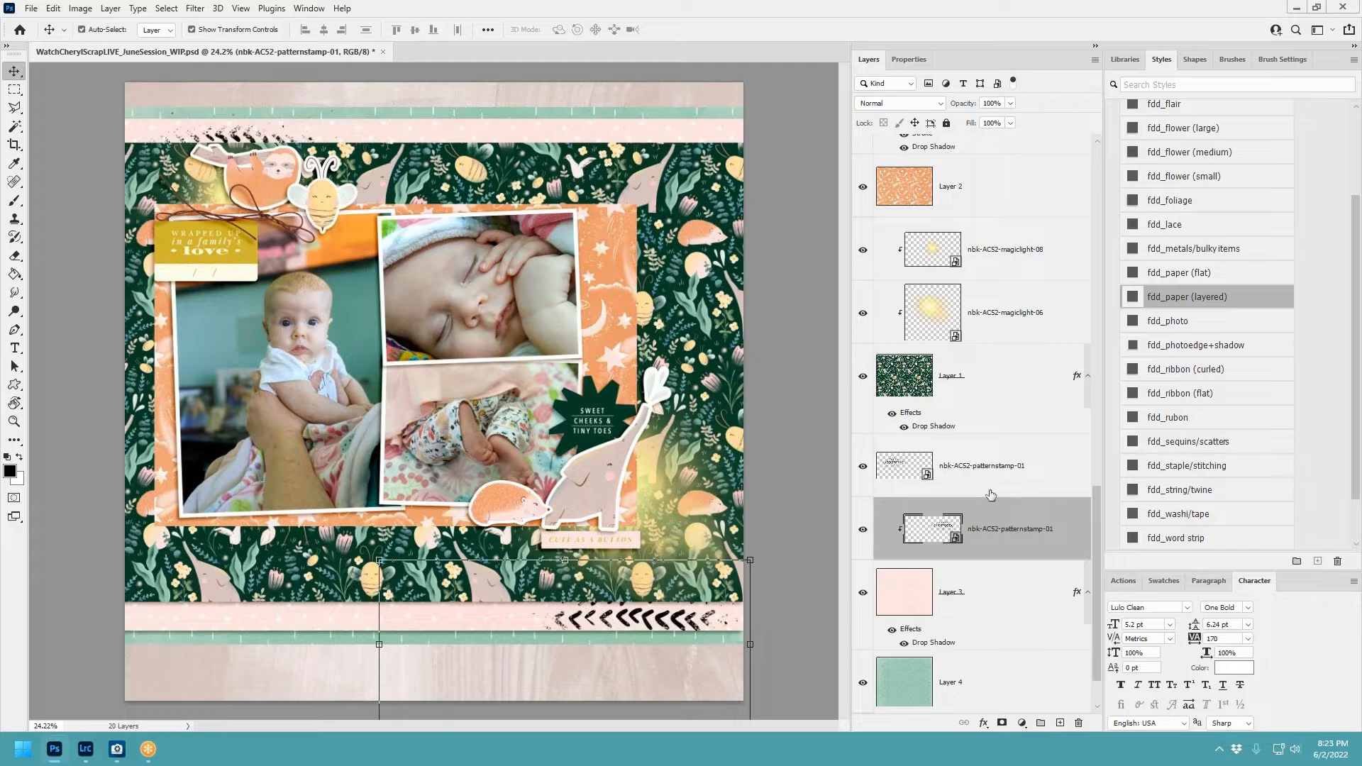
{"action": "left_click", "coordinate": [1057, 466]}
{"action": "key", "text": "ctrl+alt+g"}
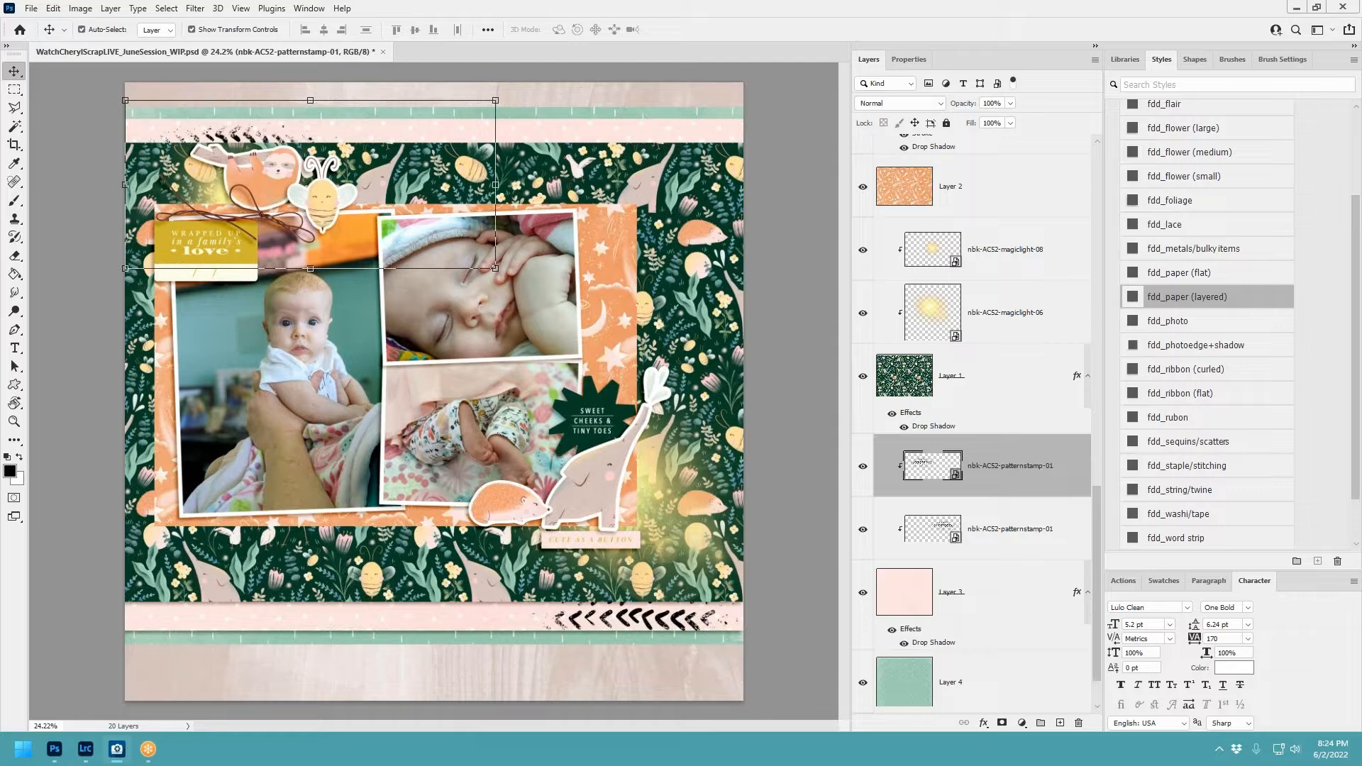
Try the nbk-AC52-patternstamp-04 clipped to the green paper beside the photos, and delete its layer.
{"action": "left_click_drag", "start_coordinate": [640, 371], "coordinate": [599, 440]}
{"action": "left_click_drag", "start_coordinate": [480, 397], "coordinate": [638, 347]}
{"action": "left_click_drag", "start_coordinate": [943, 455], "coordinate": [943, 355]}
{"action": "right_click", "coordinate": [993, 379]}
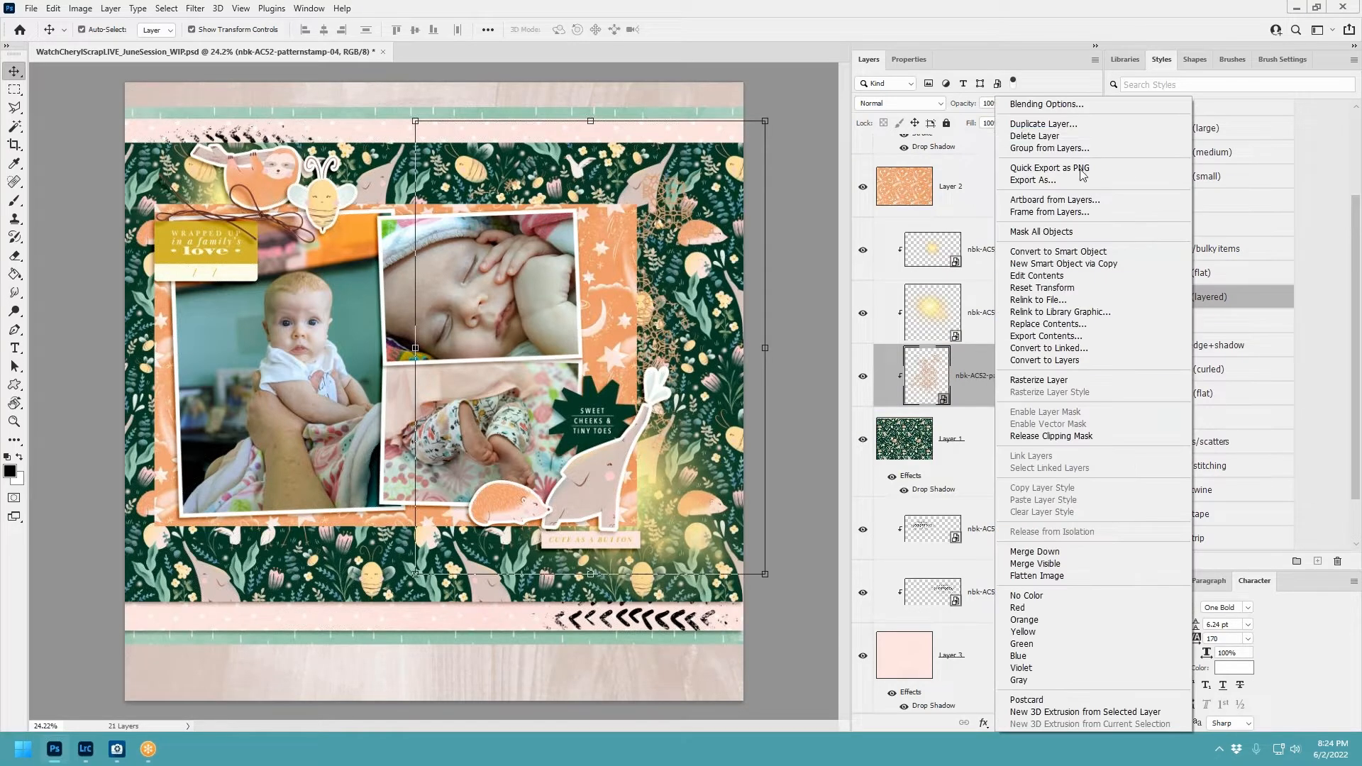
{"action": "left_click", "coordinate": [1064, 136]}
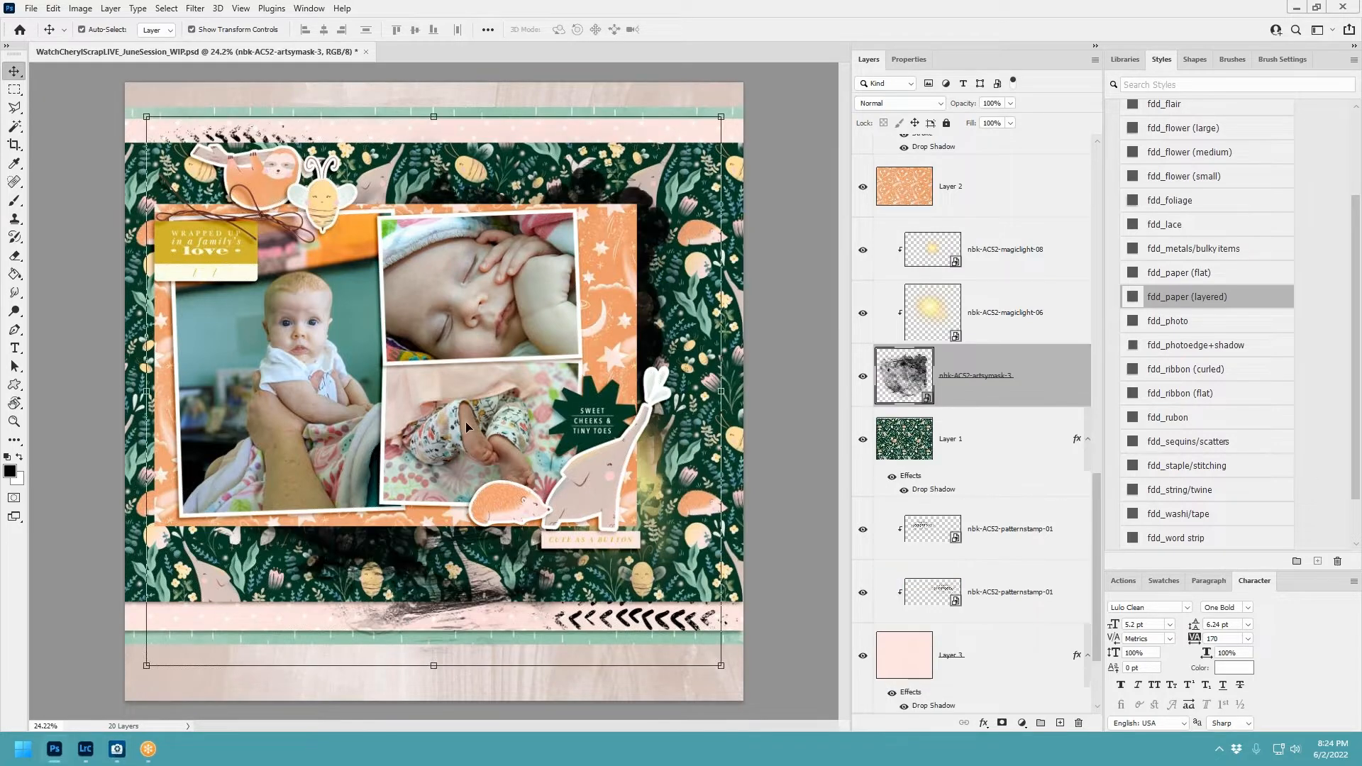
Move the nbk-AC52-artsymask-3 layer beneath the green patterned paper, Layer 1, and clip the paper to the mask.
{"action": "left_click_drag", "start_coordinate": [978, 379], "coordinate": [975, 496]}
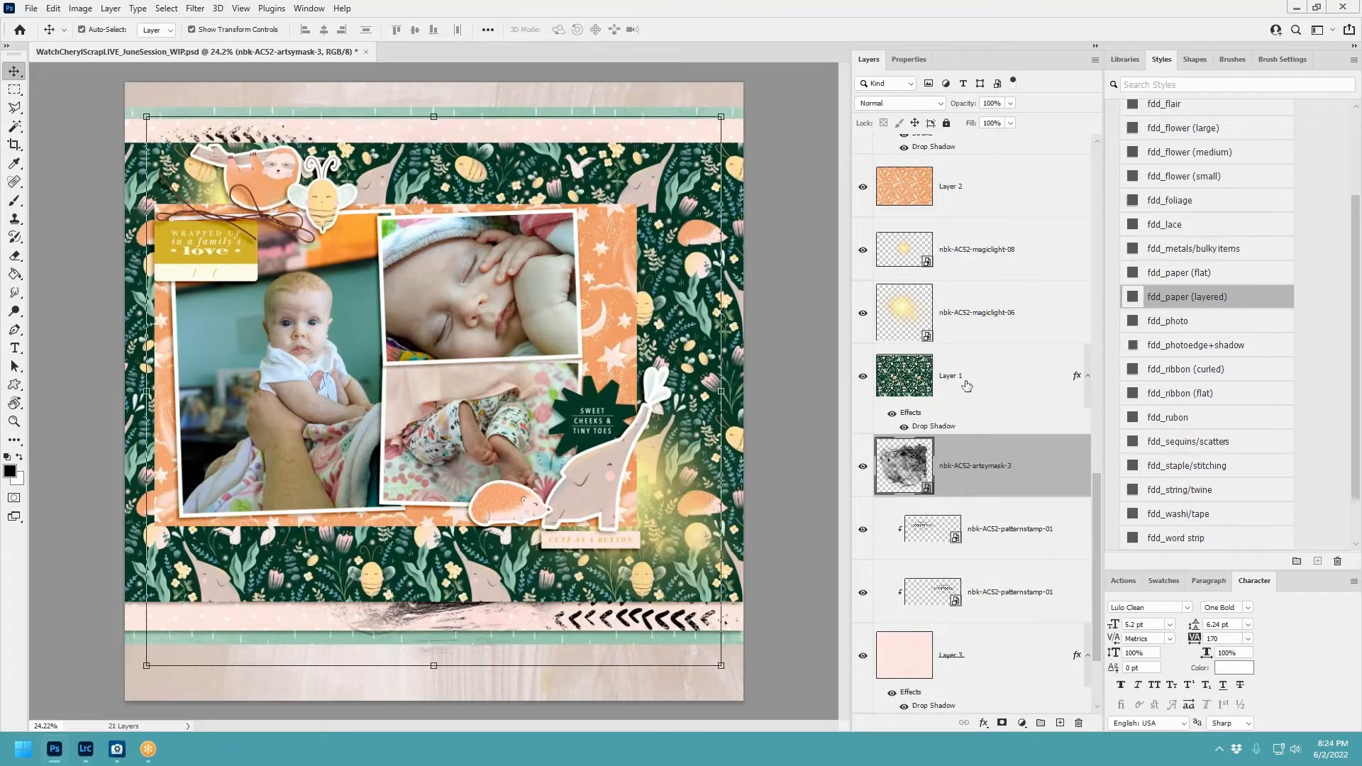
{"action": "left_click", "coordinate": [966, 383]}
{"action": "key", "text": "ctrl+alt+g"}
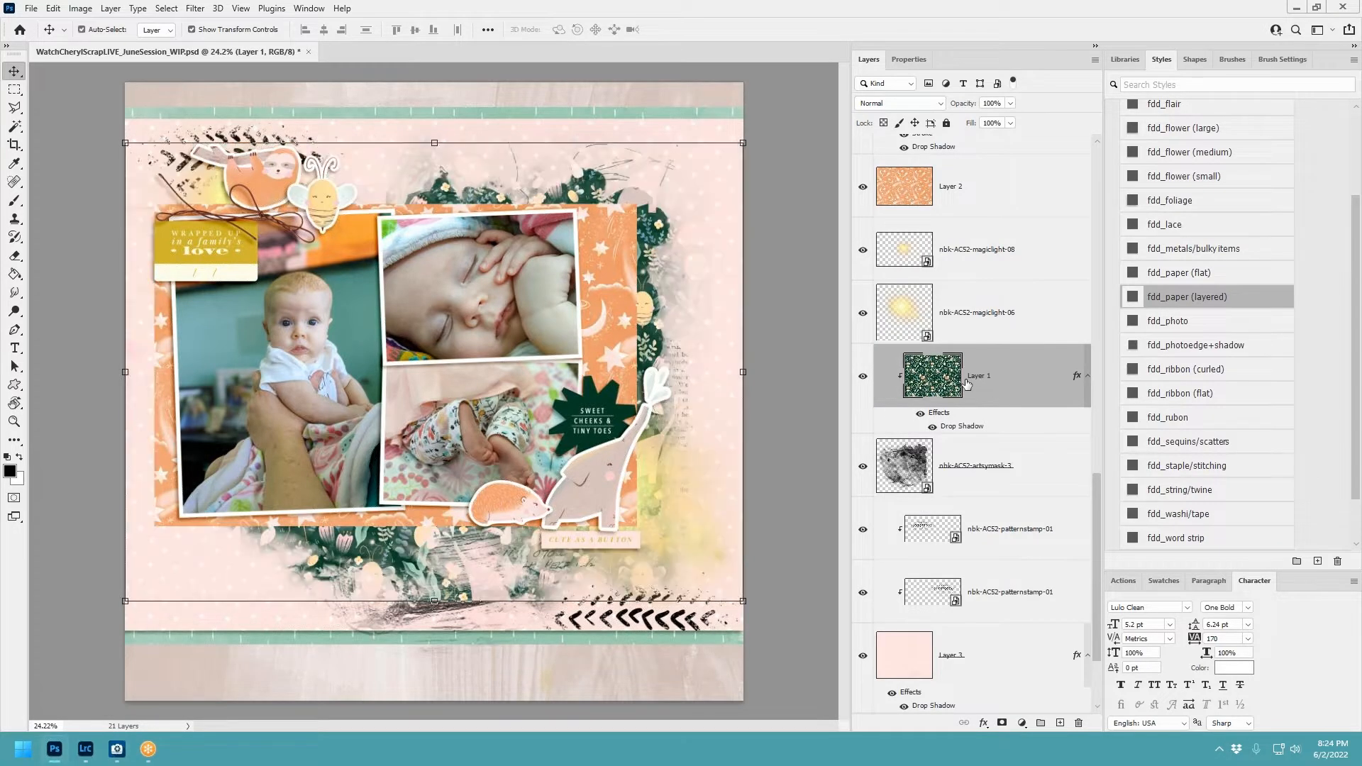
Resize and reposition the nbk-AC52-artsymask-3 so the green paper shows as ragged edges above, beside and below the photos.
{"action": "left_click", "coordinate": [973, 455]}
{"action": "left_click_drag", "start_coordinate": [714, 128], "coordinate": [705, 197]}
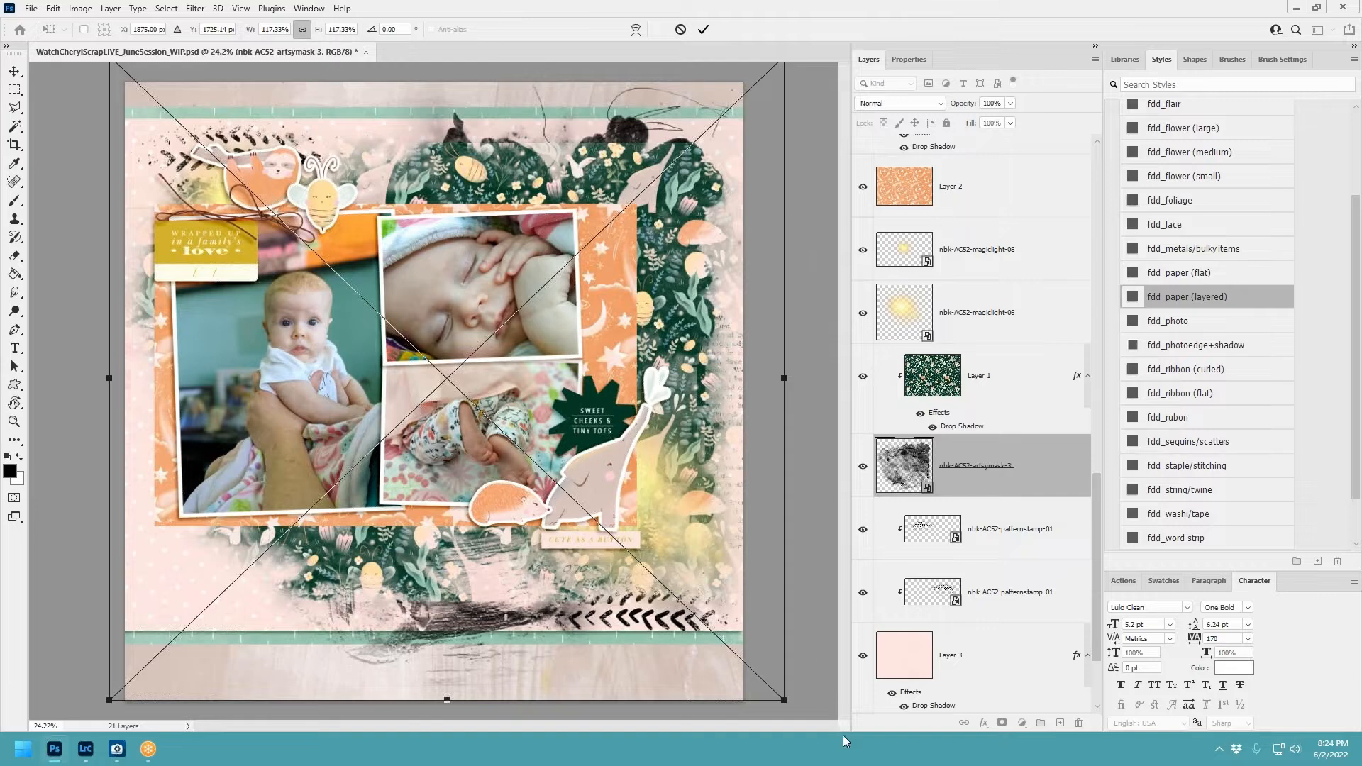
{"action": "left_click_drag", "start_coordinate": [784, 699], "coordinate": [741, 637]}
{"action": "left_click_drag", "start_coordinate": [661, 431], "coordinate": [694, 441]}
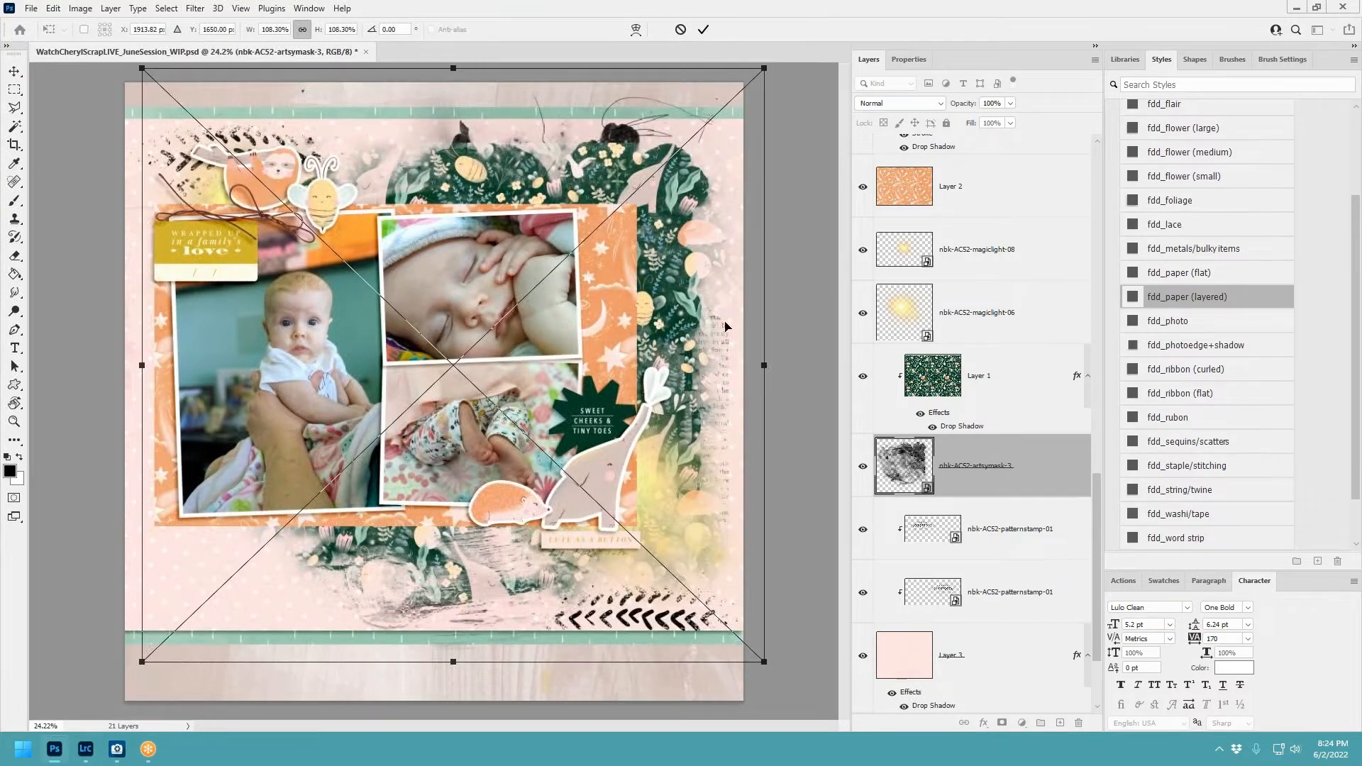
{"action": "left_click_drag", "start_coordinate": [764, 68], "coordinate": [745, 134]}
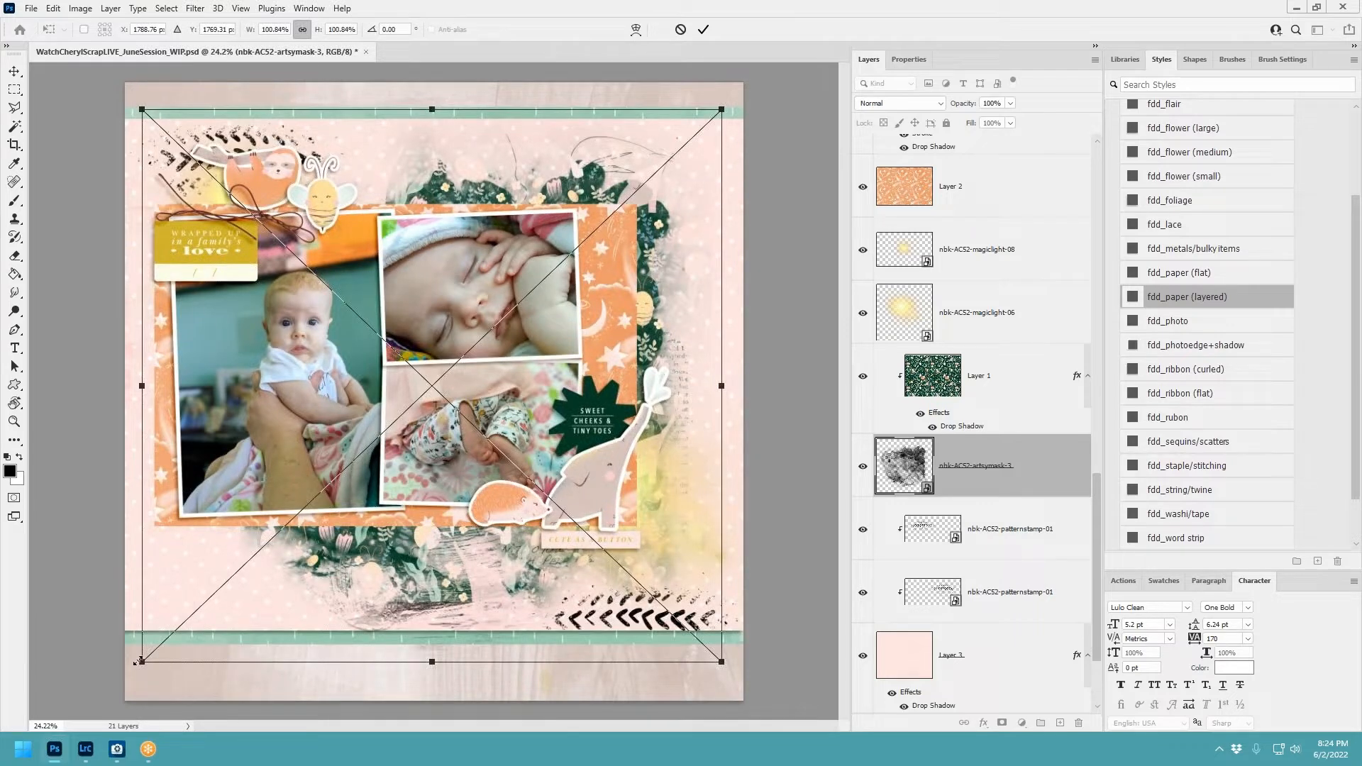
{"action": "left_click_drag", "start_coordinate": [142, 661], "coordinate": [183, 623]}
{"action": "left_click", "coordinate": [703, 29]}
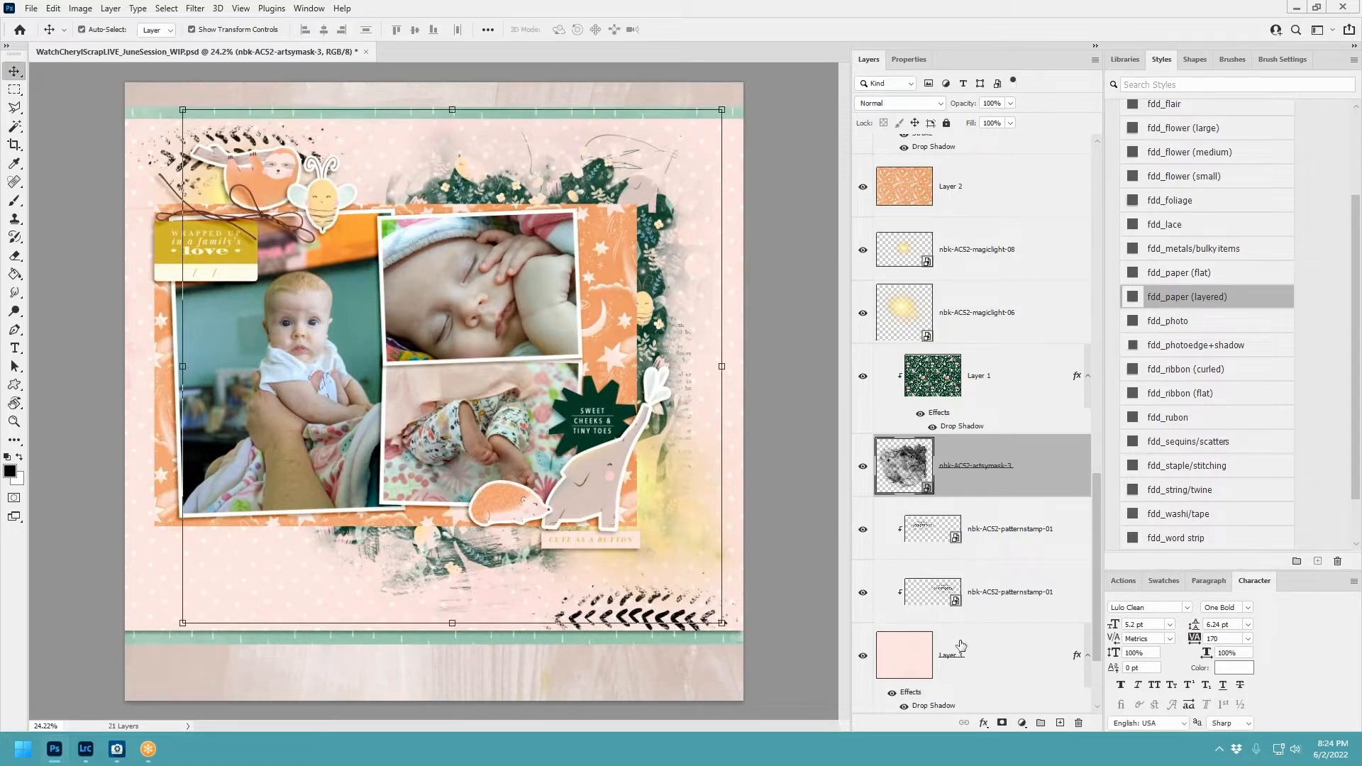
Try shifting the green paper, Layer 1, together with its mask to the right, and undo the move.
{"action": "left_click", "coordinate": [985, 388], "text": "ctrl"}
{"action": "left_click_drag", "start_coordinate": [654, 338], "coordinate": [715, 336]}
{"action": "left_click", "coordinate": [53, 9]}
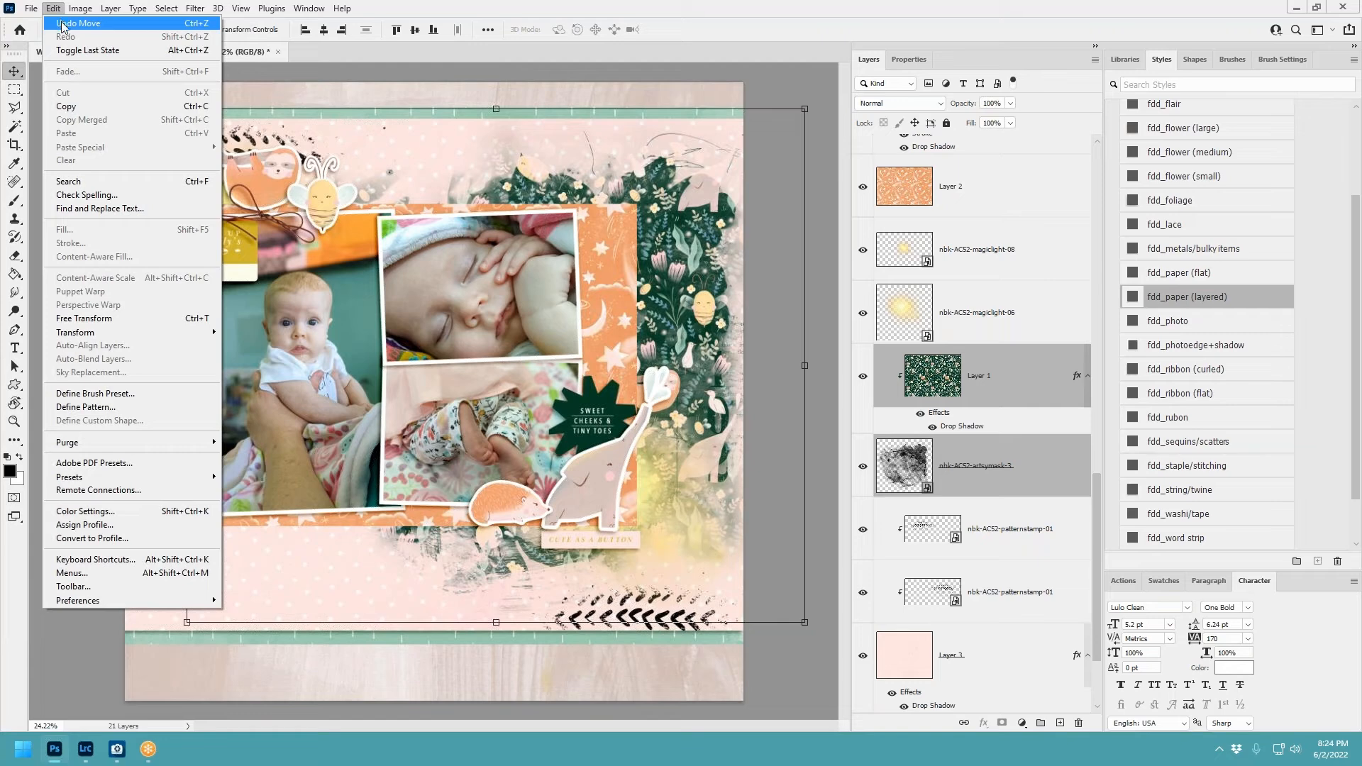
{"action": "left_click", "coordinate": [63, 24]}
Move the nbk-AC52-artsymask-3 to the right so the masked green paper reaches the page's right edge.
{"action": "left_click", "coordinate": [1000, 386]}
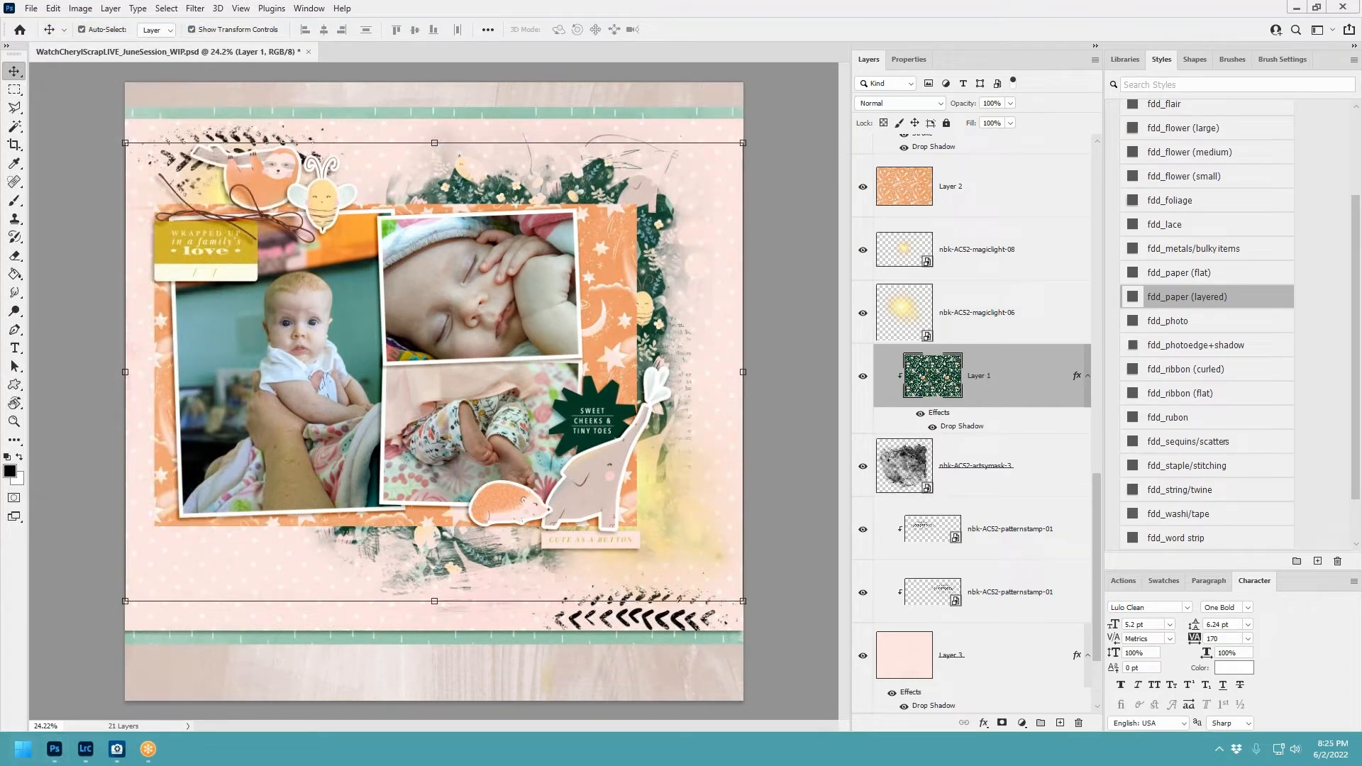
{"action": "key", "text": "super+e"}
{"action": "left_click_drag", "start_coordinate": [645, 350], "coordinate": [717, 359]}
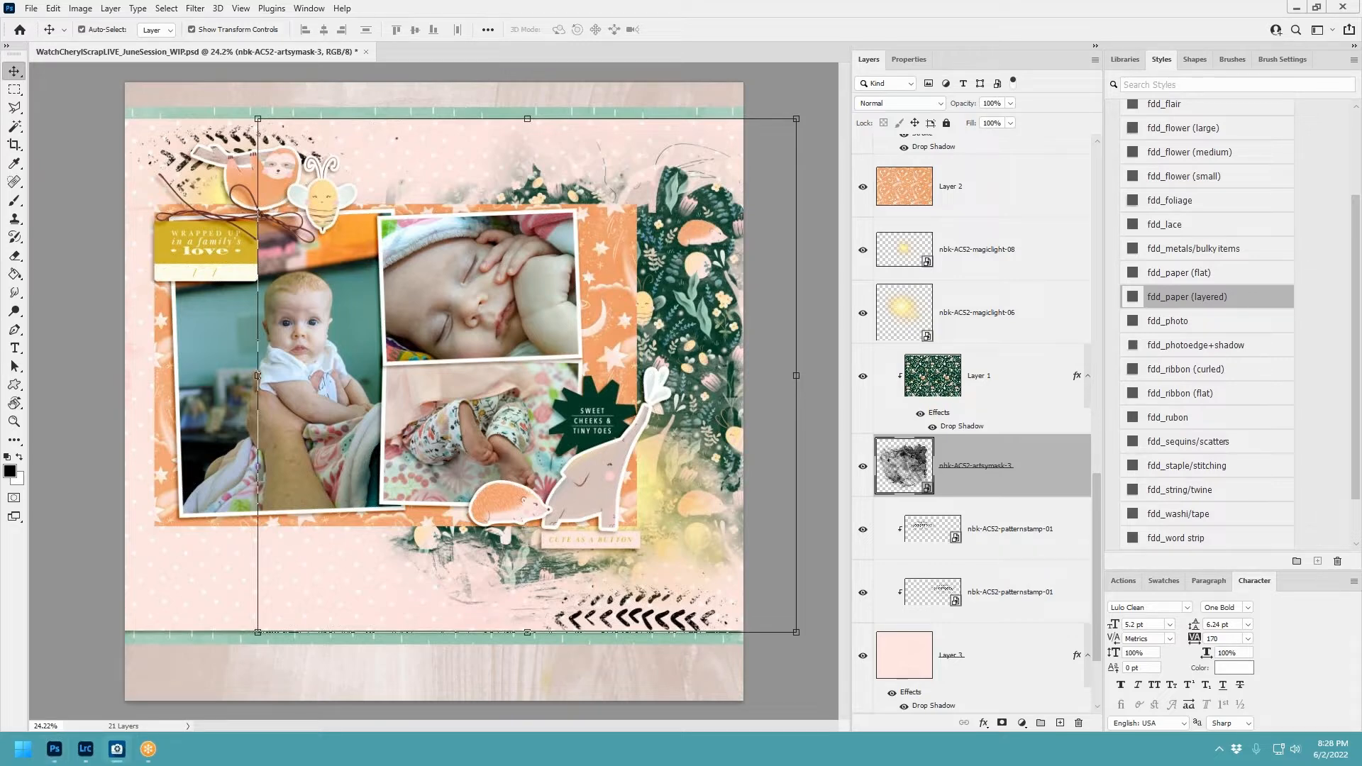
Place the nbk-AC52-artsymask-2 above nbk-AC52-artsymask-3 and move it to the left side of the page.
{"action": "left_click_drag", "start_coordinate": [568, 362], "coordinate": [403, 403]}
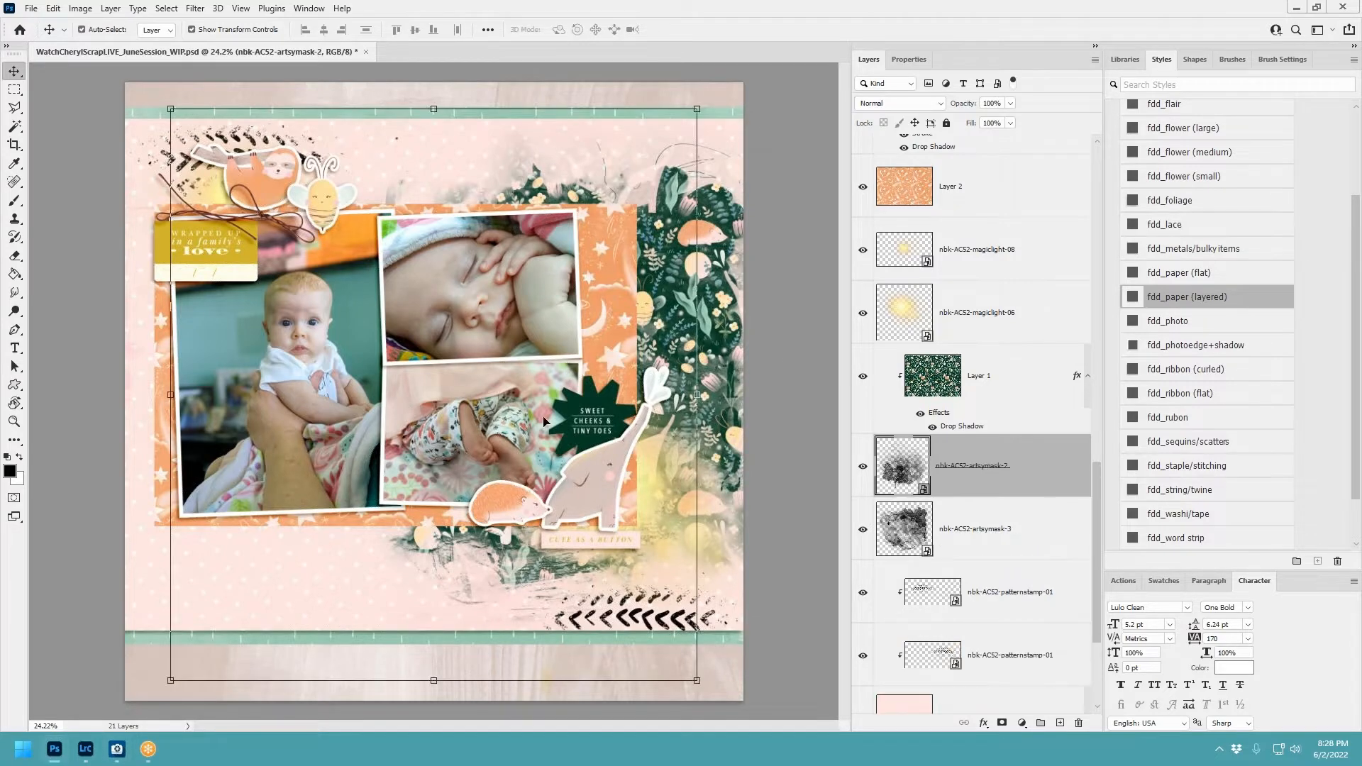
{"action": "key", "text": "Return"}
{"action": "left_click_drag", "start_coordinate": [596, 370], "coordinate": [410, 362]}
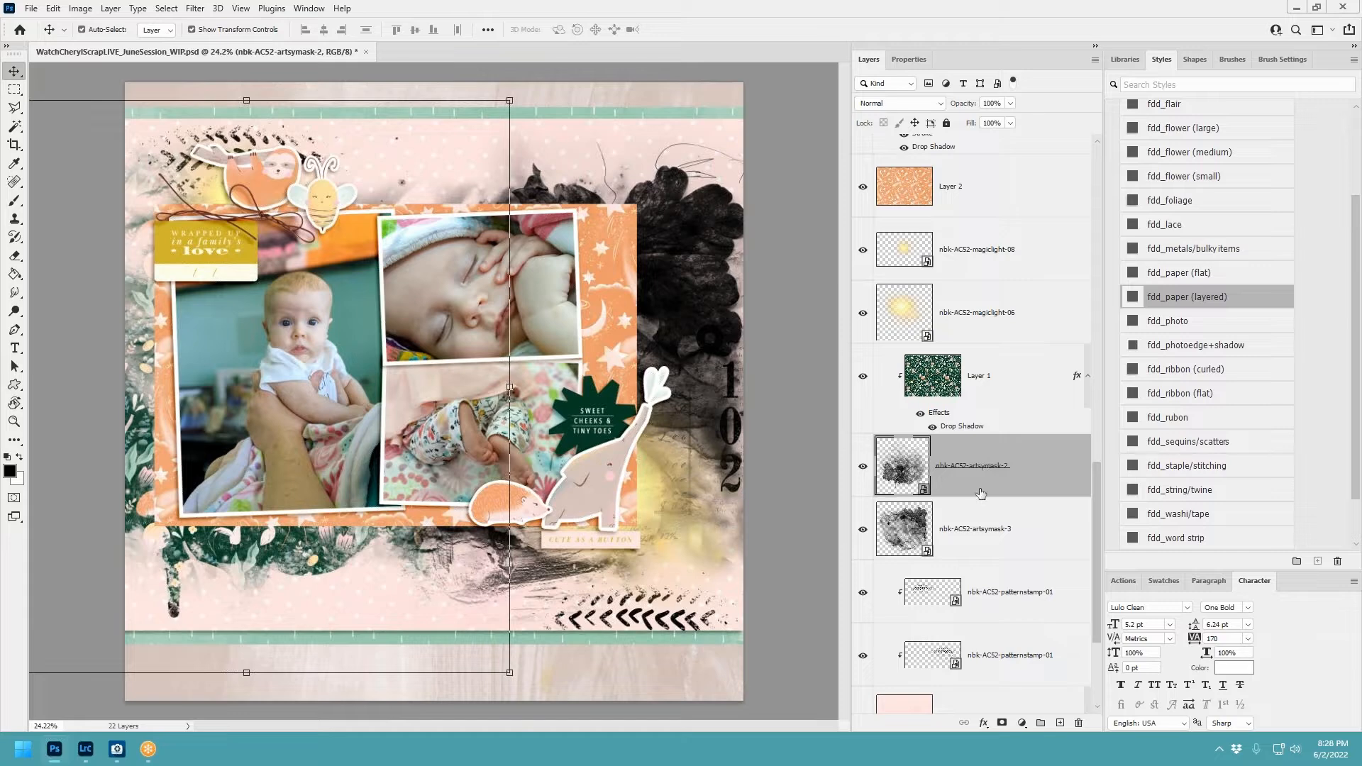
Try both artsymask layers above the green paper, return them beneath it and clip Layer 1 to nbk-AC52-artsymask-2 again.
{"action": "left_click", "coordinate": [976, 521]}
{"action": "left_click", "coordinate": [987, 471], "text": "shift"}
{"action": "left_click_drag", "start_coordinate": [988, 474], "coordinate": [984, 359]}
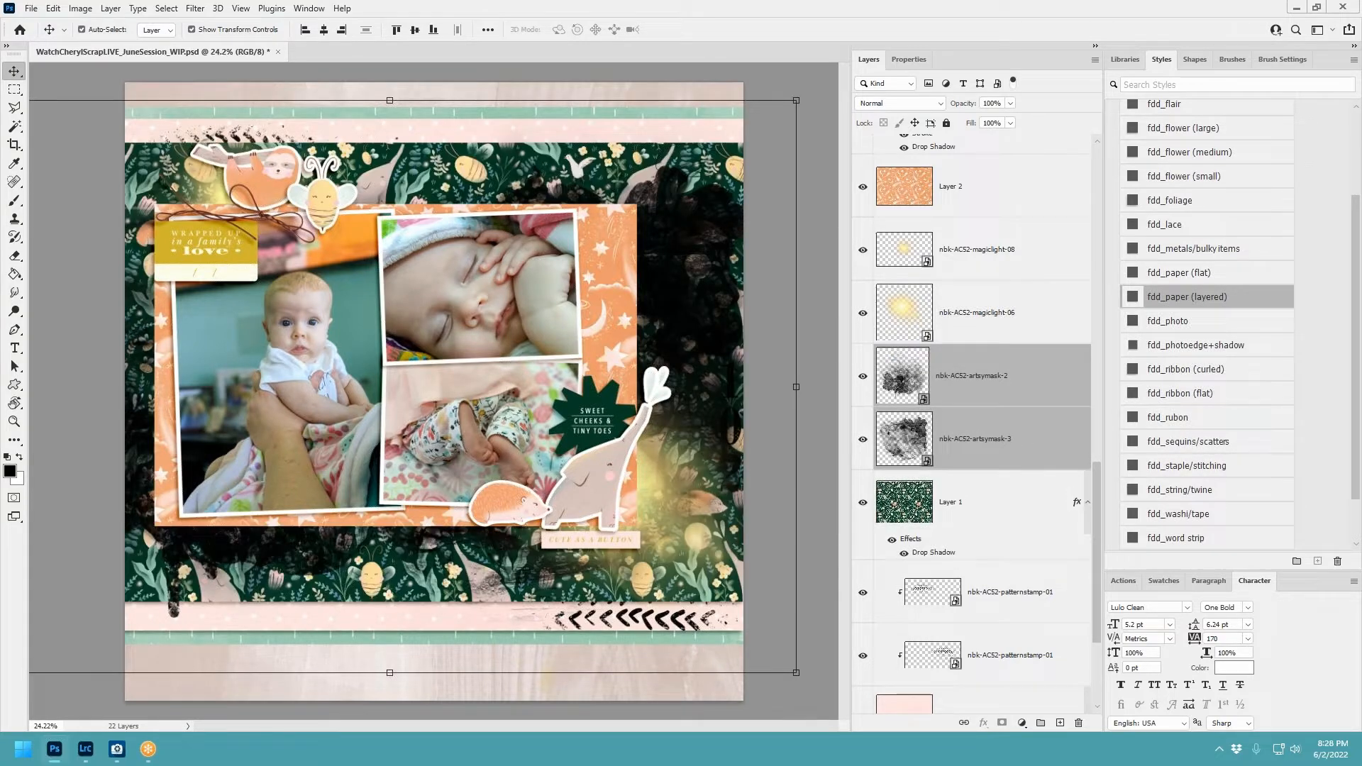
{"action": "left_click_drag", "start_coordinate": [987, 438], "coordinate": [986, 574]}
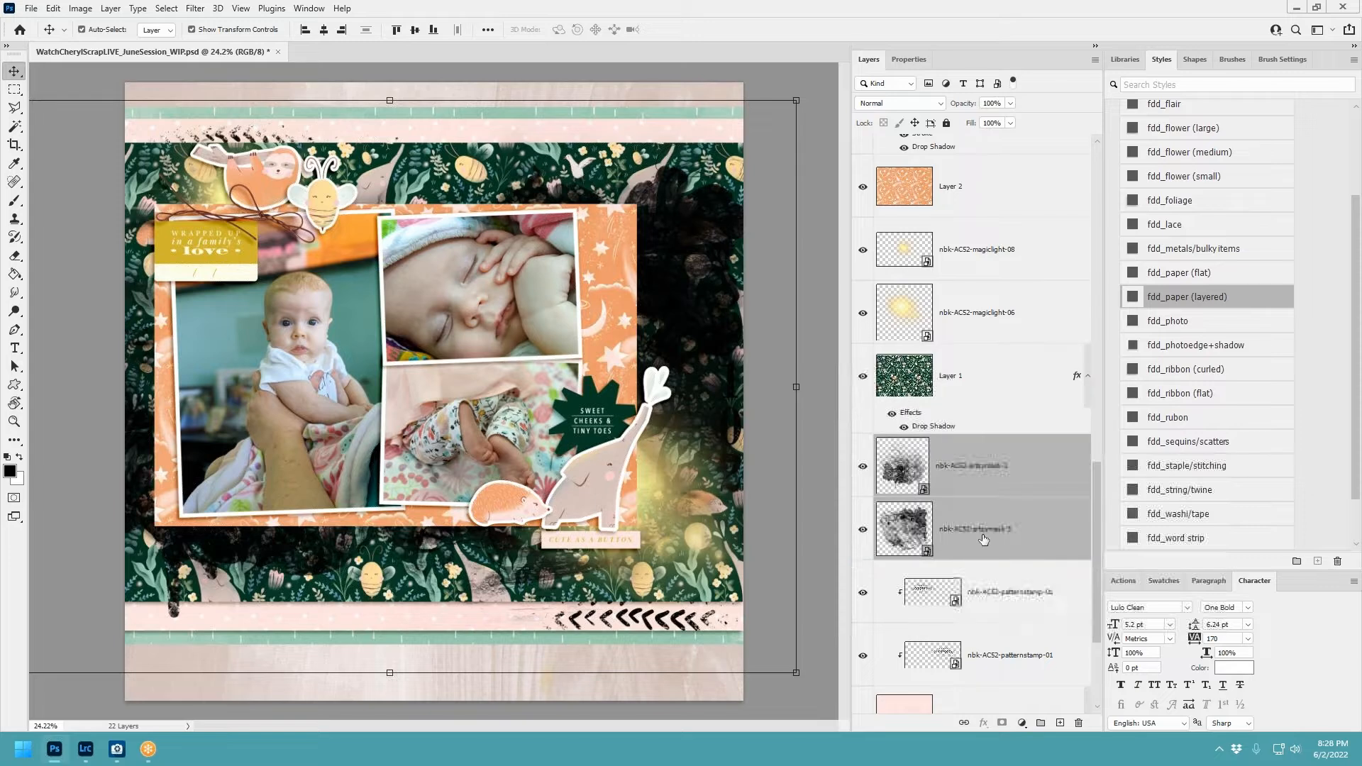
{"action": "left_click", "coordinate": [980, 390]}
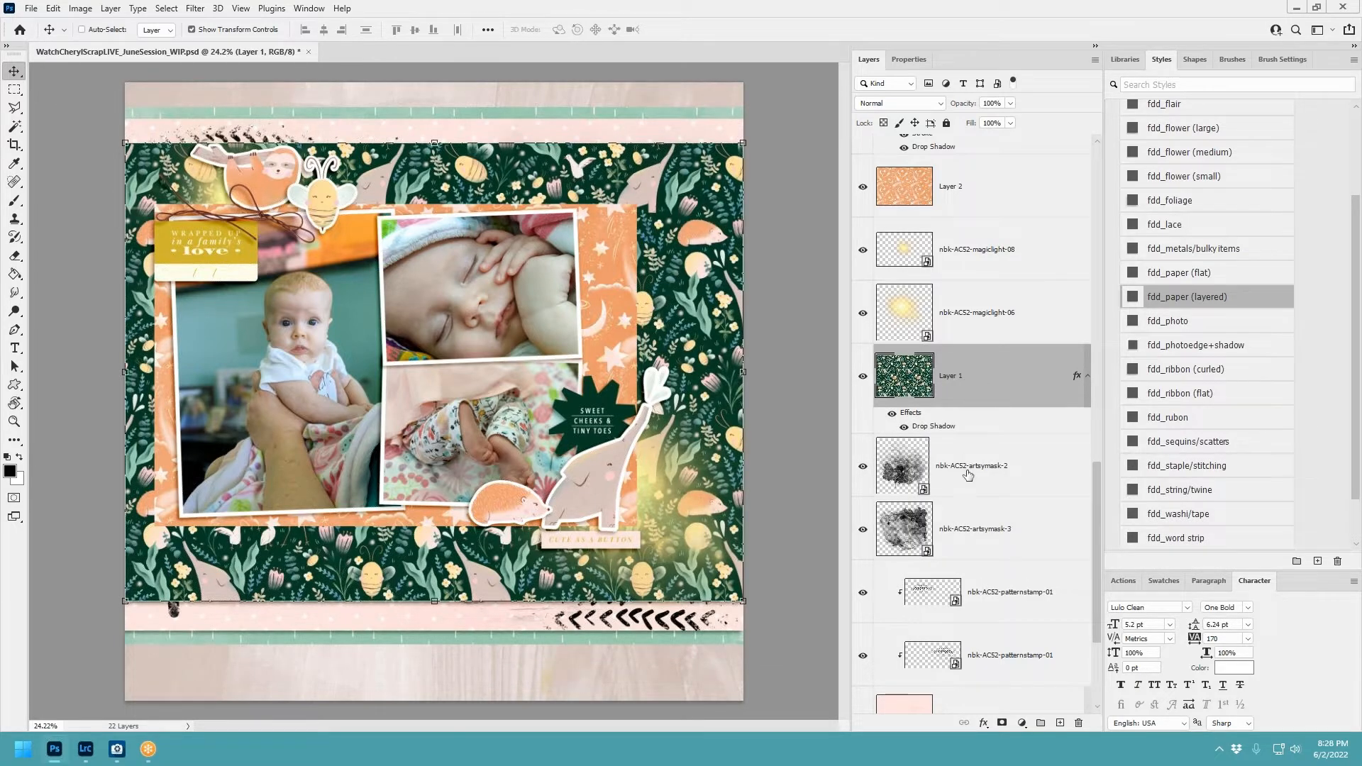
{"action": "key", "text": "ctrl+alt+g"}
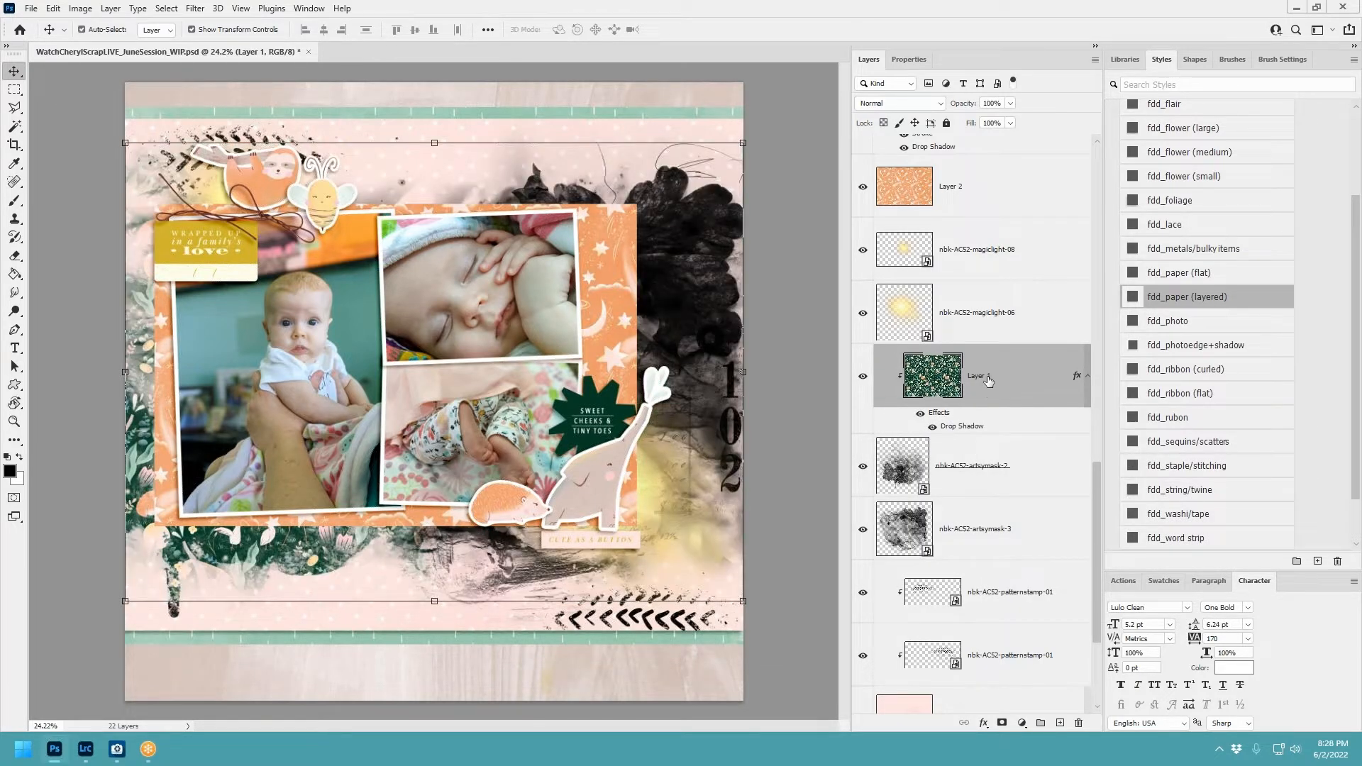
Duplicate the green Layer 1 between the two mask layers and clip the copy to nbk-AC52-artsymask-3.
{"action": "left_click_drag", "start_coordinate": [988, 385], "coordinate": [981, 511]}
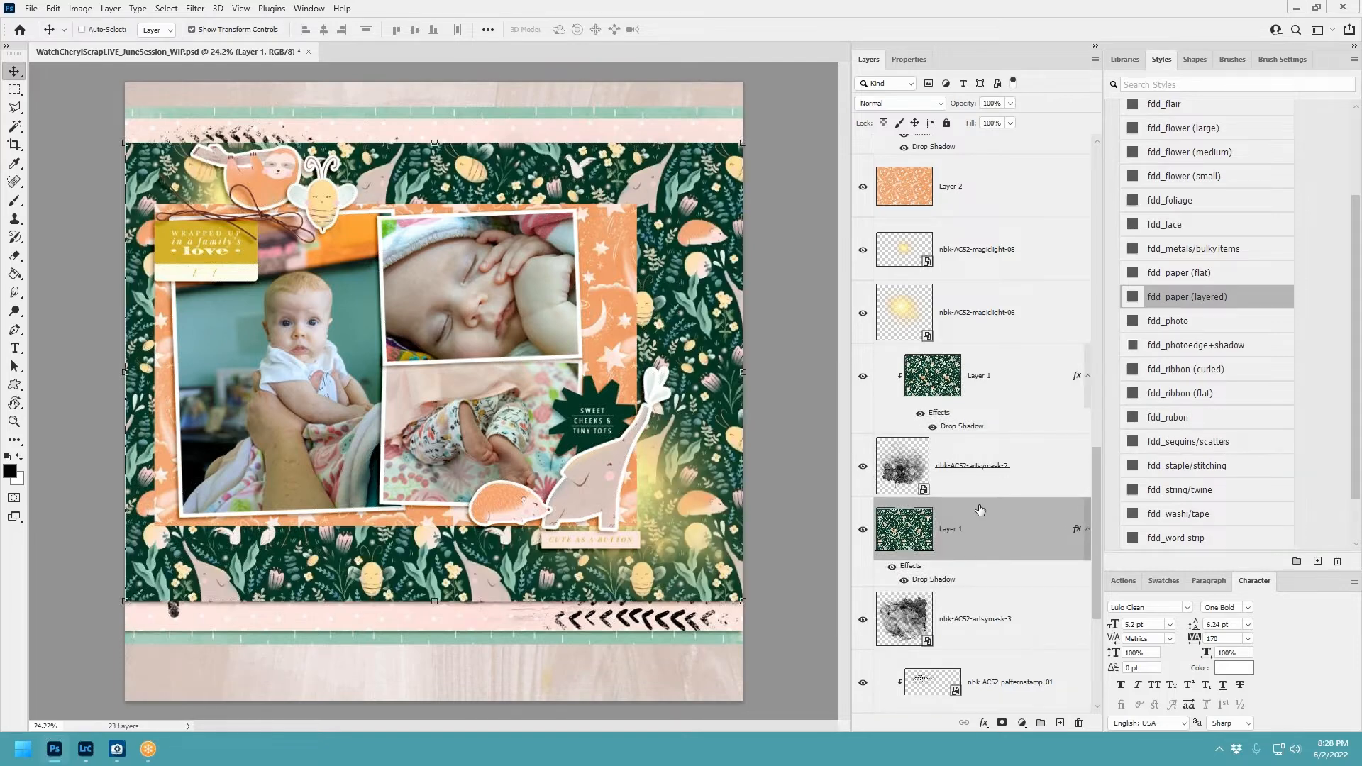
{"action": "key", "text": "ctrl+alt+g"}
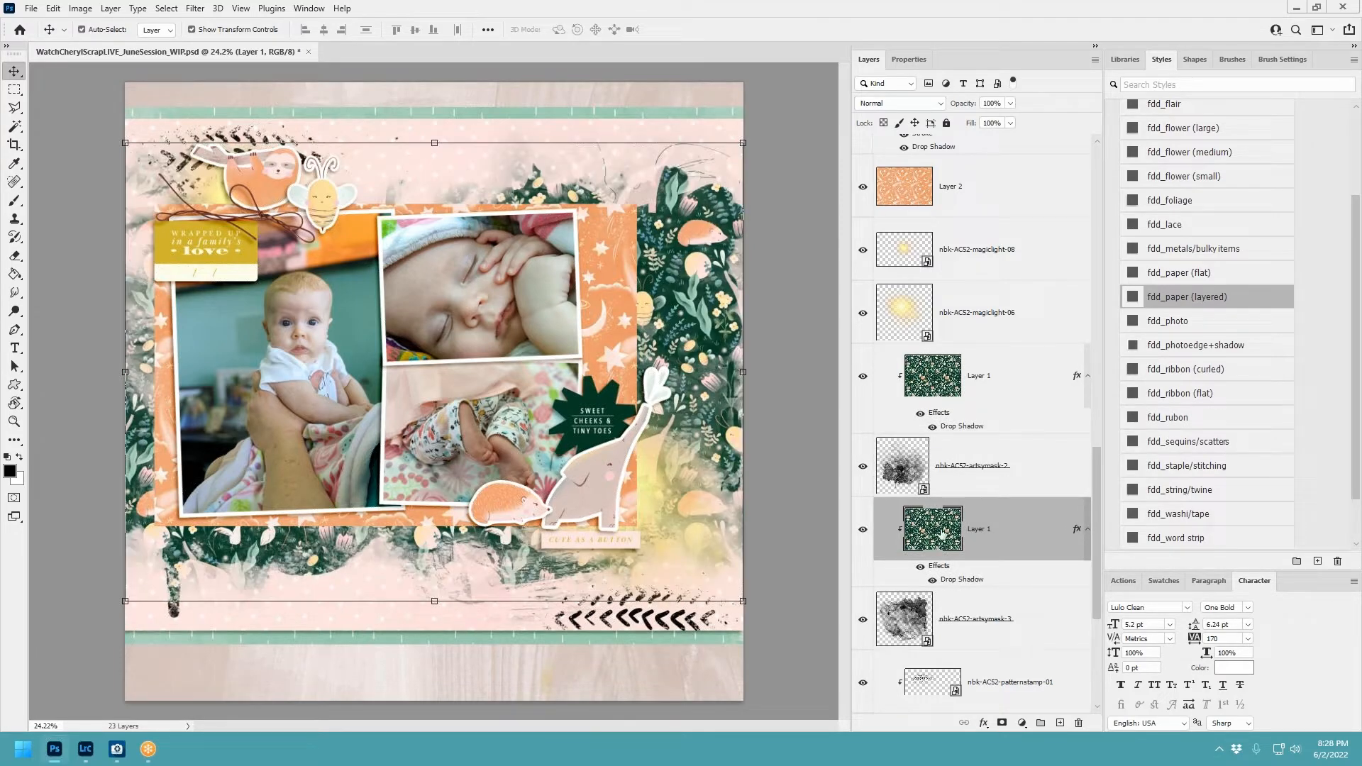
Scale the nbk-AC52-artsymask-2 to about 88.4% and position it behind the photos at the lower left of the page.
{"action": "left_click", "coordinate": [973, 488]}
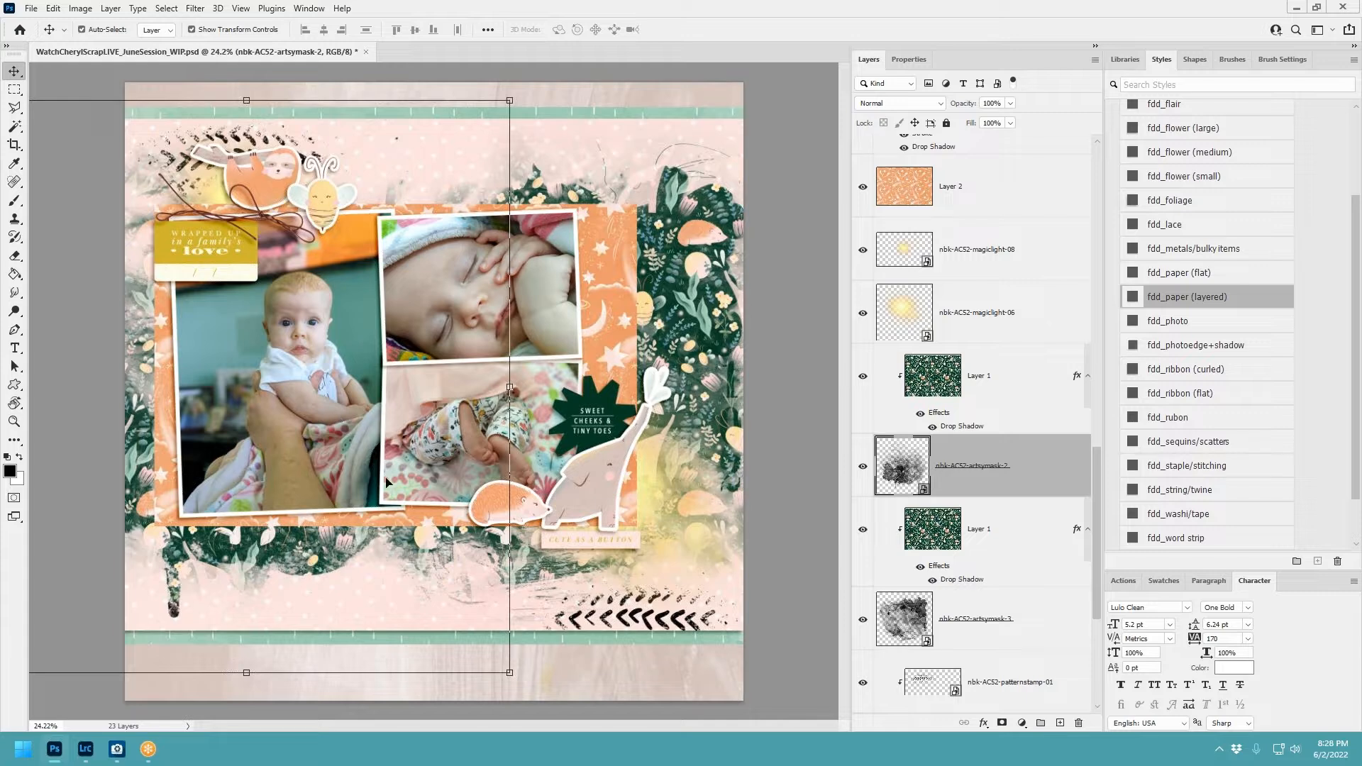
{"action": "left_click_drag", "start_coordinate": [398, 471], "coordinate": [408, 447]}
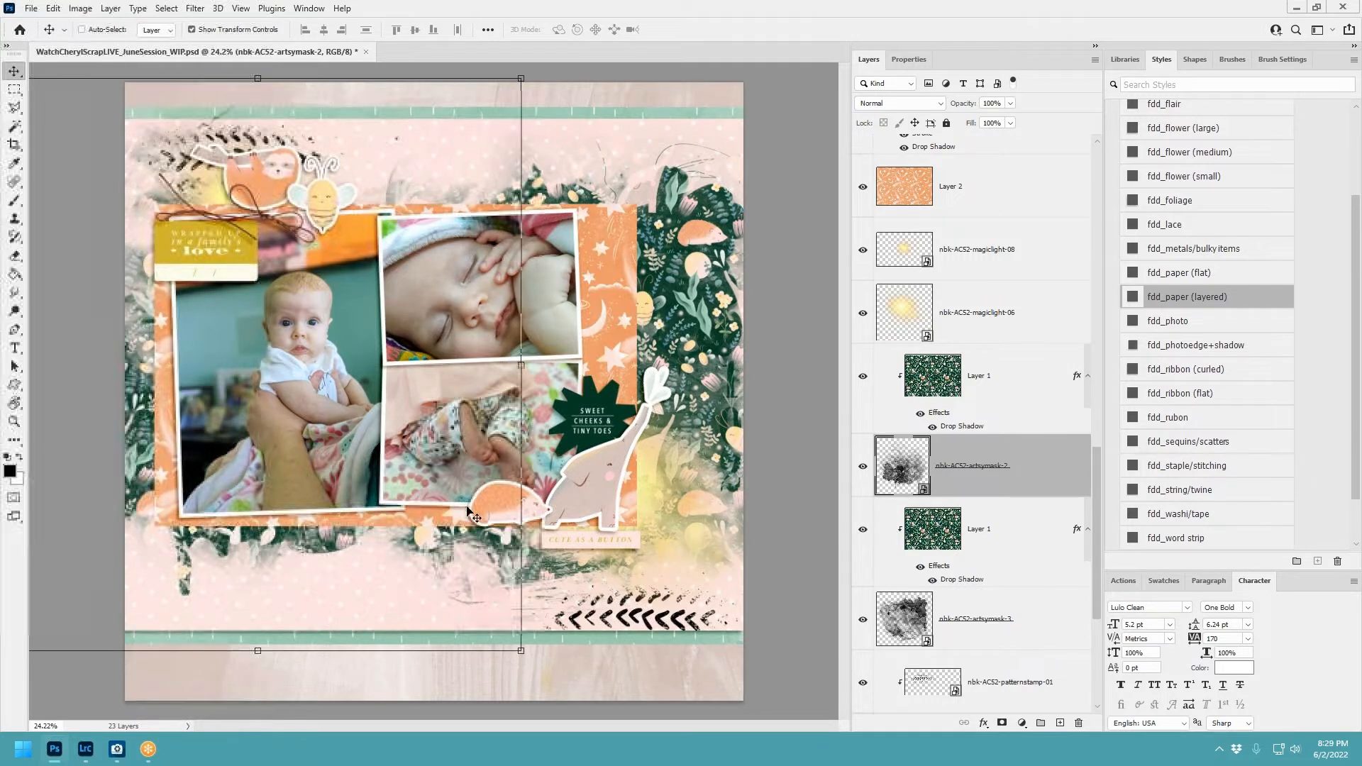
{"action": "left_click_drag", "start_coordinate": [517, 649], "coordinate": [446, 575]}
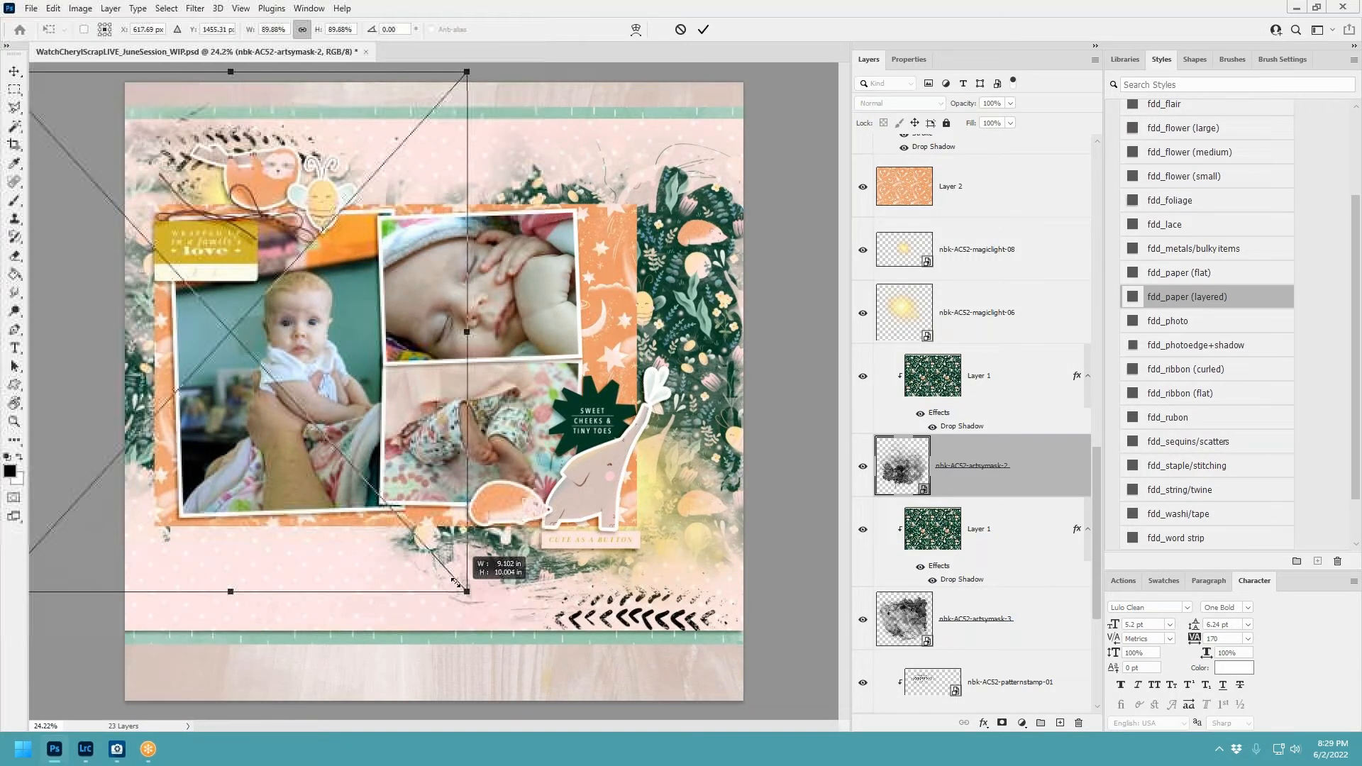
{"action": "left_click_drag", "start_coordinate": [382, 415], "coordinate": [413, 488]}
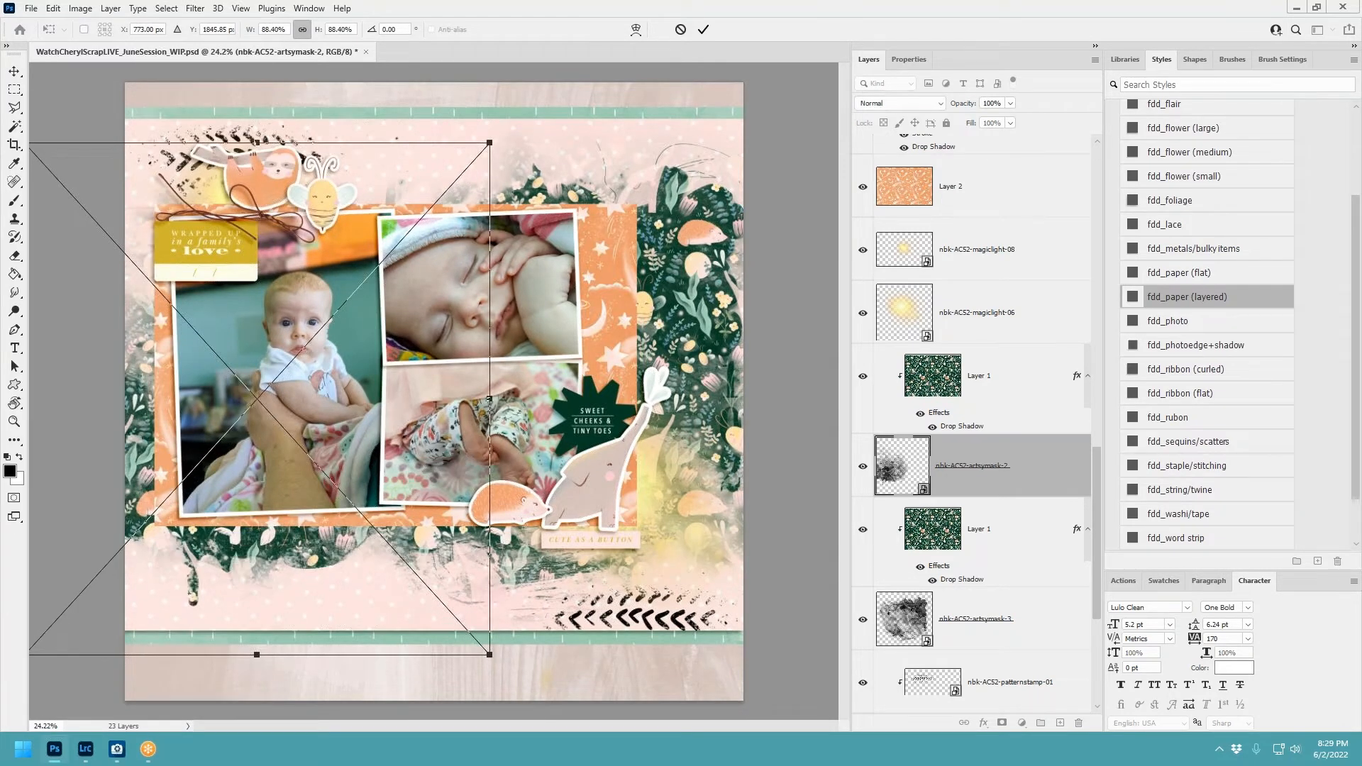
{"action": "left_click", "coordinate": [703, 29]}
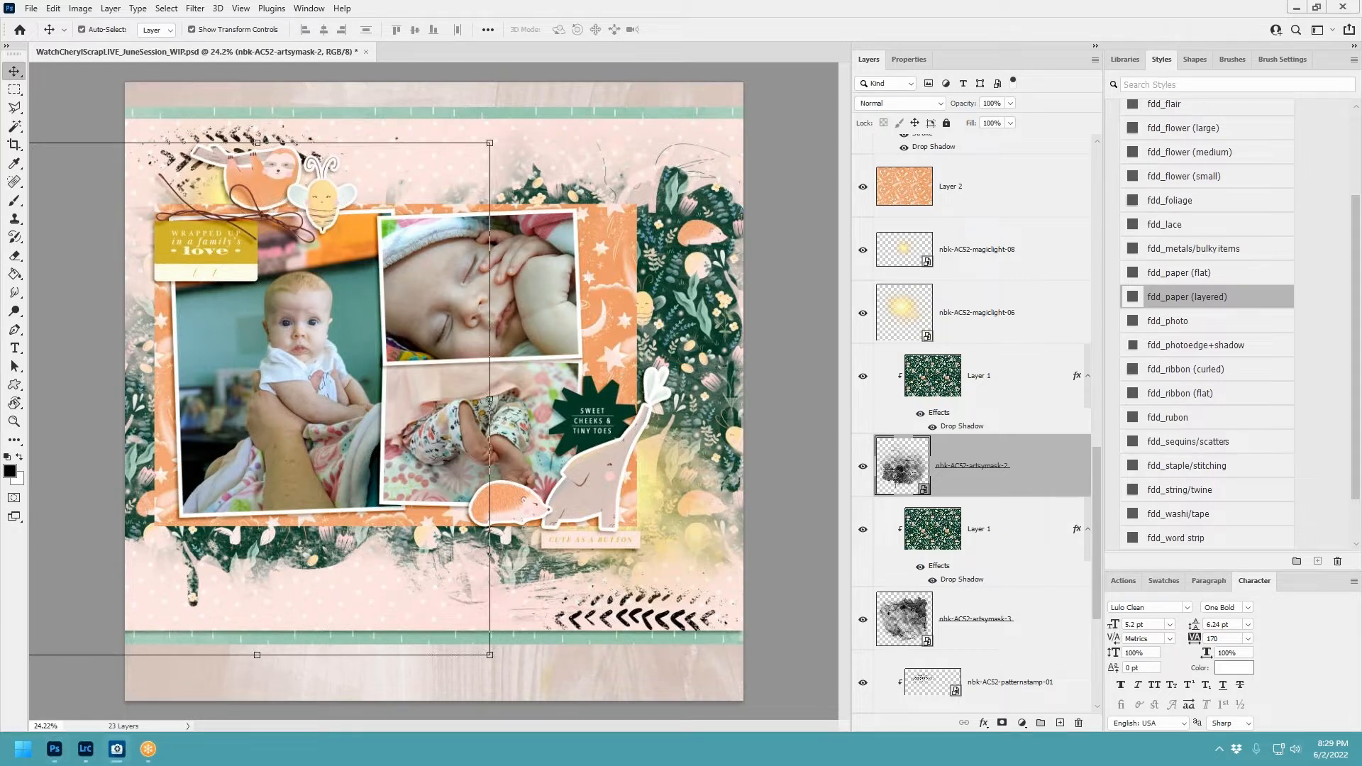
Place the nbk-AC52-patternstamp-04 above the upper Layer 1 and clip that green paper to nbk-AC52-artsymask-2 again.
{"action": "left_click_drag", "start_coordinate": [552, 509], "coordinate": [583, 510]}
{"action": "left_click", "coordinate": [942, 525]}
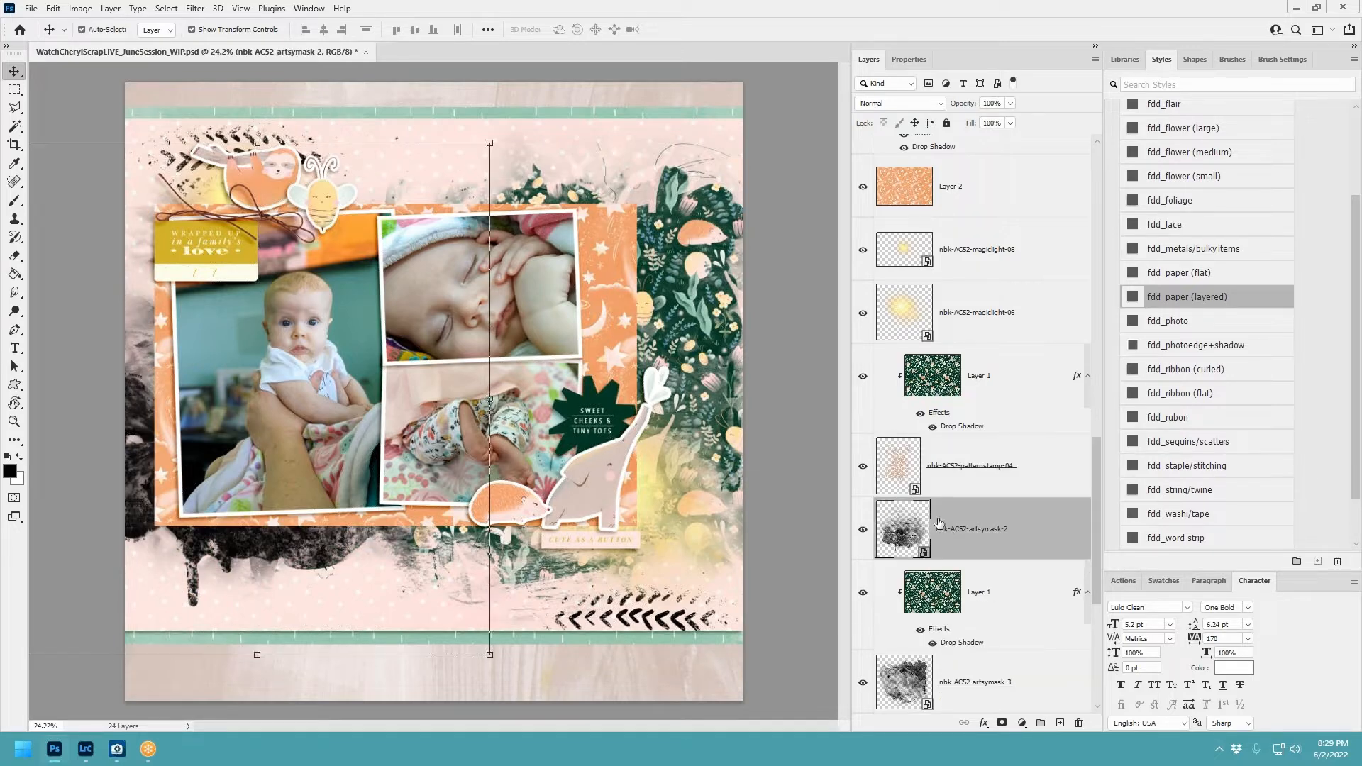
{"action": "left_click", "coordinate": [981, 383]}
{"action": "left_click_drag", "start_coordinate": [981, 476], "coordinate": [979, 333]}
{"action": "left_click", "coordinate": [983, 434]}
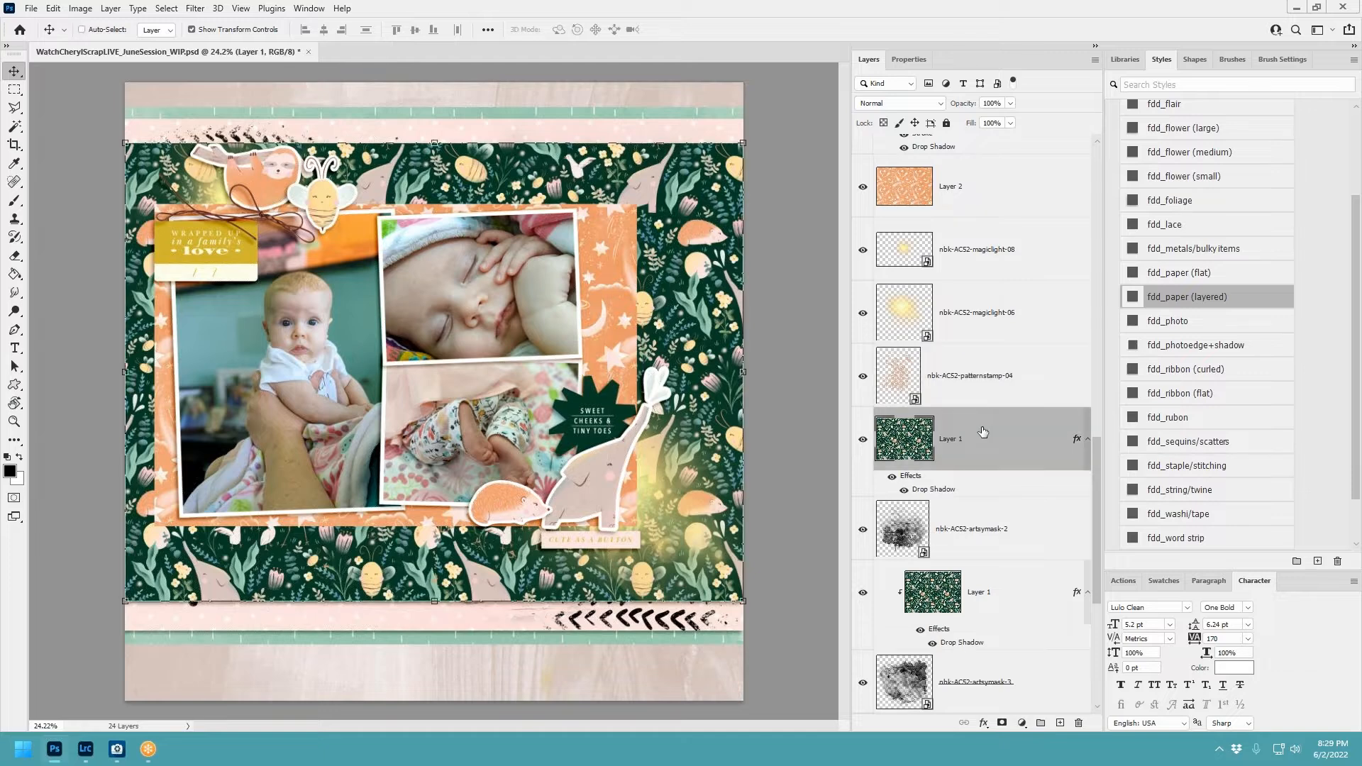
{"action": "key", "text": "ctrl+alt+g"}
Move the nbk-AC52-patternstamp-04 layer directly above the pink Layer 3, clipped to it, and position the stamp beside the bee.
{"action": "left_click", "coordinate": [972, 398]}
{"action": "left_click_drag", "start_coordinate": [506, 383], "coordinate": [682, 330]}
{"action": "left_click_drag", "start_coordinate": [984, 376], "coordinate": [943, 497]}
{"action": "left_click_drag", "start_coordinate": [722, 173], "coordinate": [351, 162]}
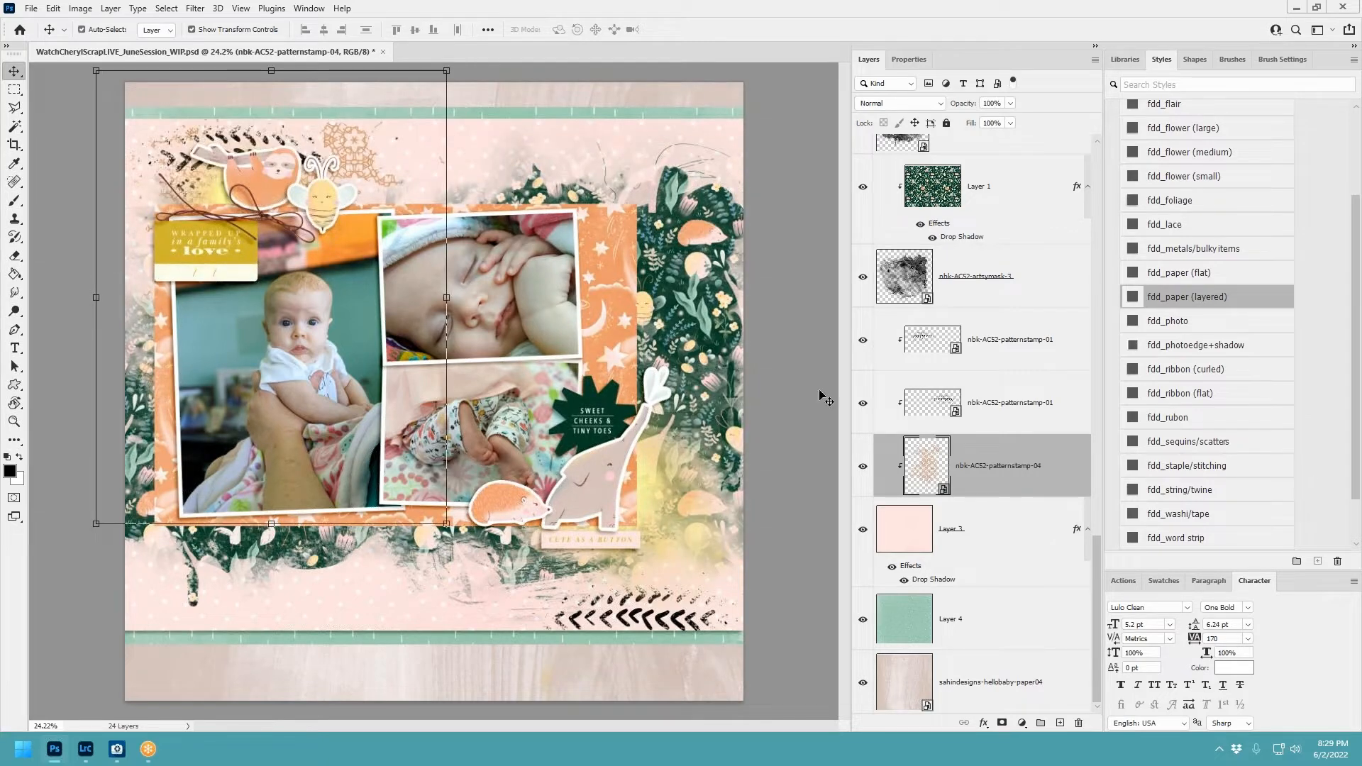
Duplicate the nbk-AC52-patternstamp-04 layer and move the copy to the lower right, above the arrow stamp.
{"action": "left_click_drag", "start_coordinate": [979, 471], "coordinate": [993, 518]}
{"action": "left_click_drag", "start_coordinate": [363, 169], "coordinate": [718, 383]}
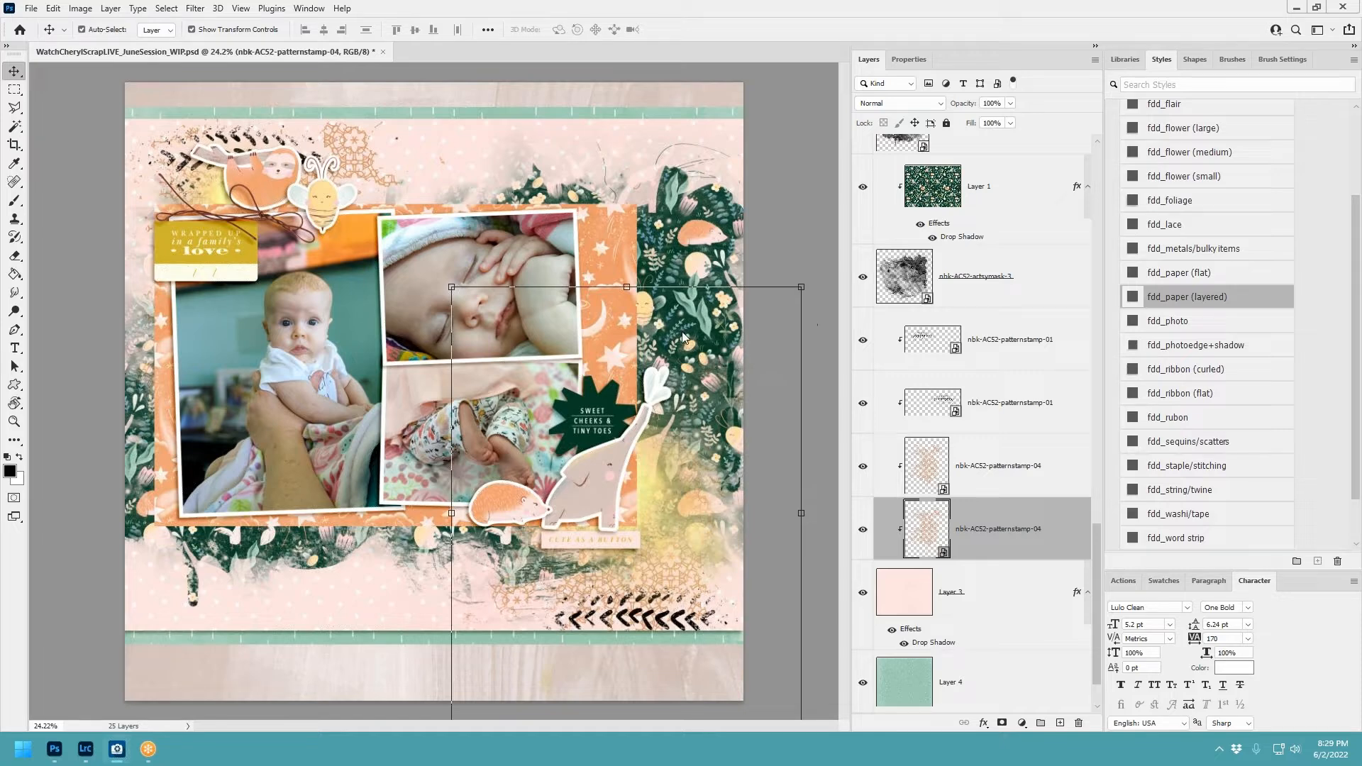
Place nbk-AC52-greenery-5 above the orange Layer 2, rotated about -105.8° behind the "Sweet Cheeks" sticker, and apply the fdd_foliage style.
{"action": "left_click", "coordinate": [514, 334]}
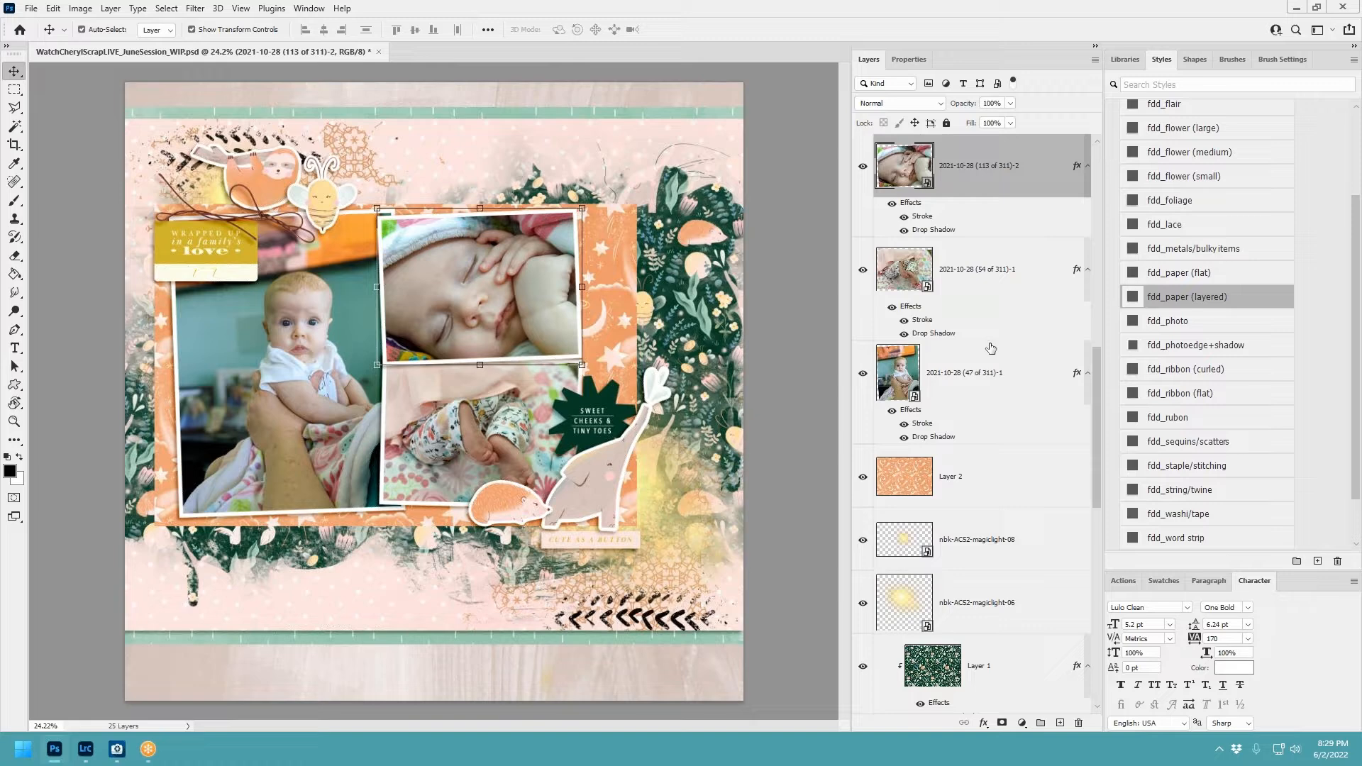
{"action": "left_click", "coordinate": [958, 471]}
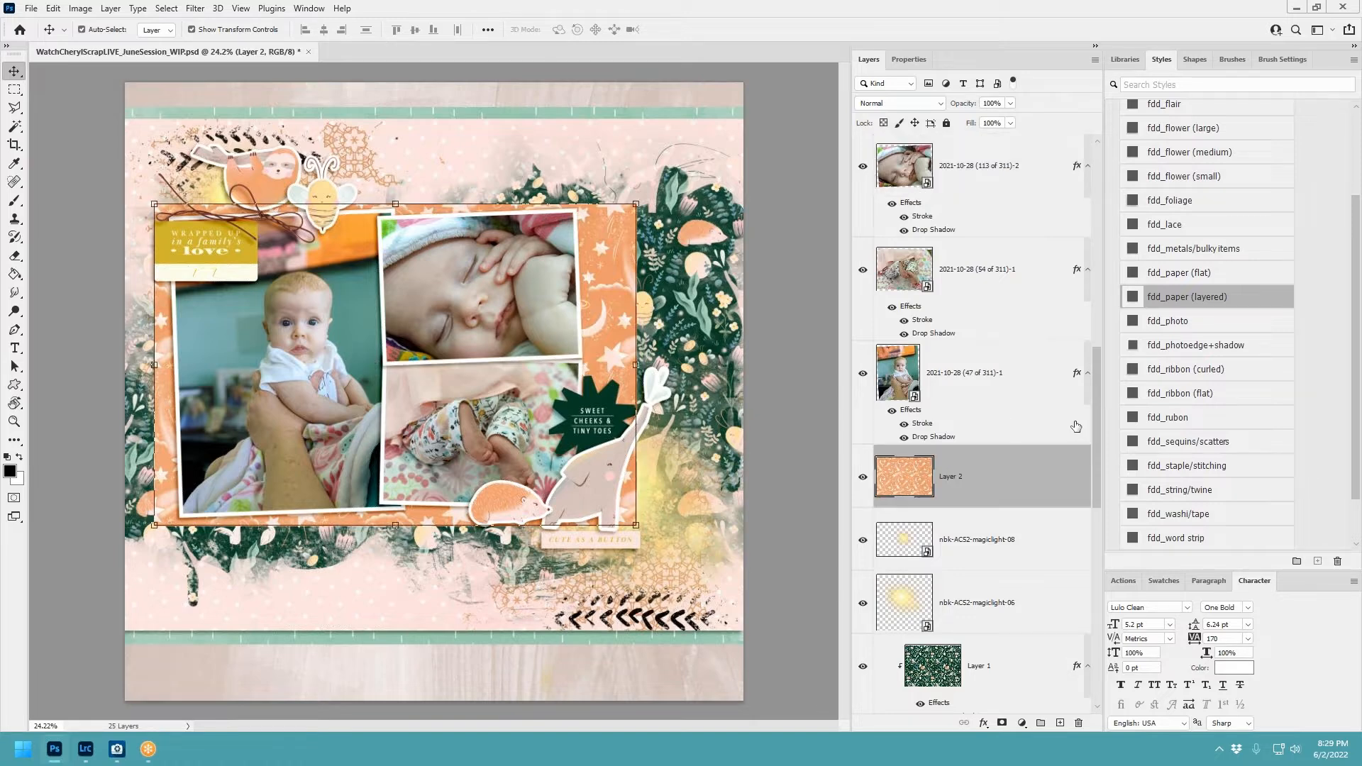
{"action": "key", "text": "ctrl+v"}
{"action": "left_click_drag", "start_coordinate": [451, 383], "coordinate": [619, 355]}
{"action": "key", "text": "ctrl+t"}
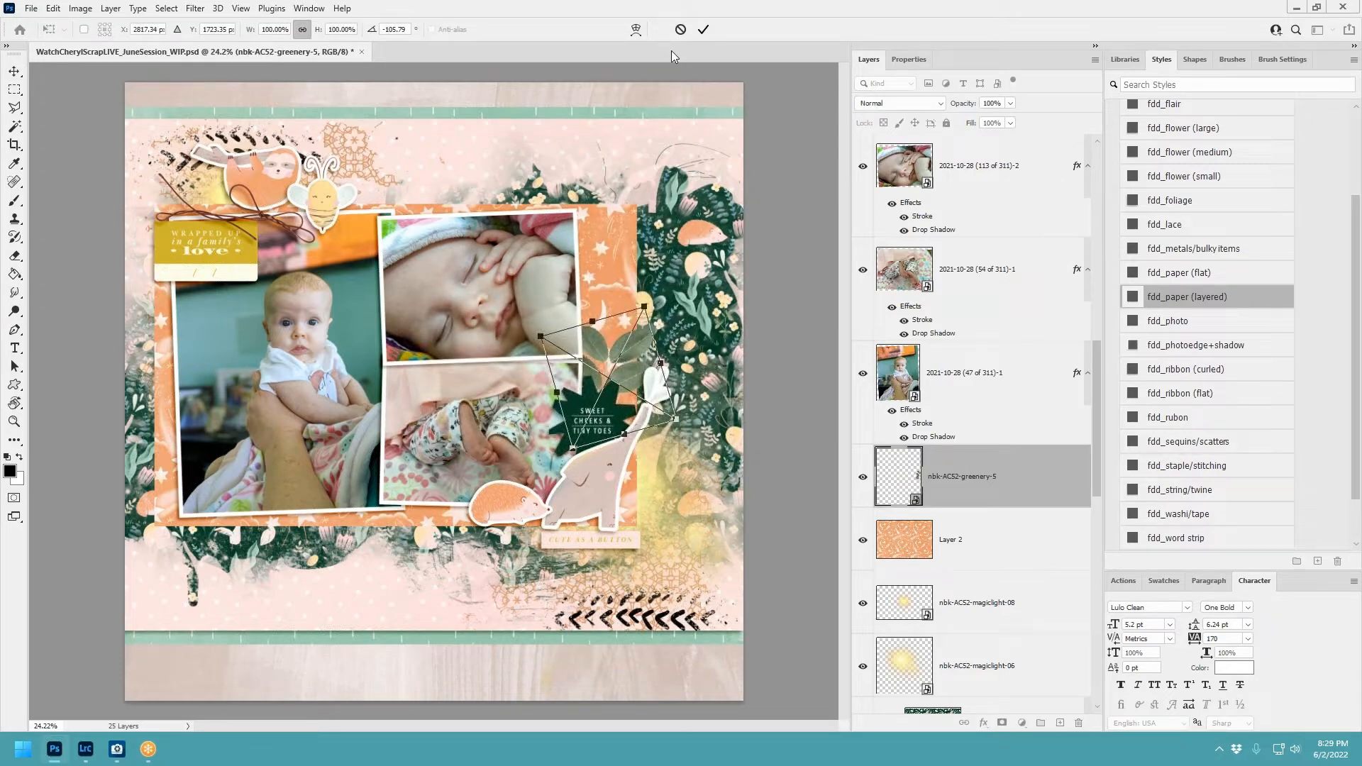
{"action": "left_click", "coordinate": [702, 29]}
{"action": "left_click", "coordinate": [1164, 207]}
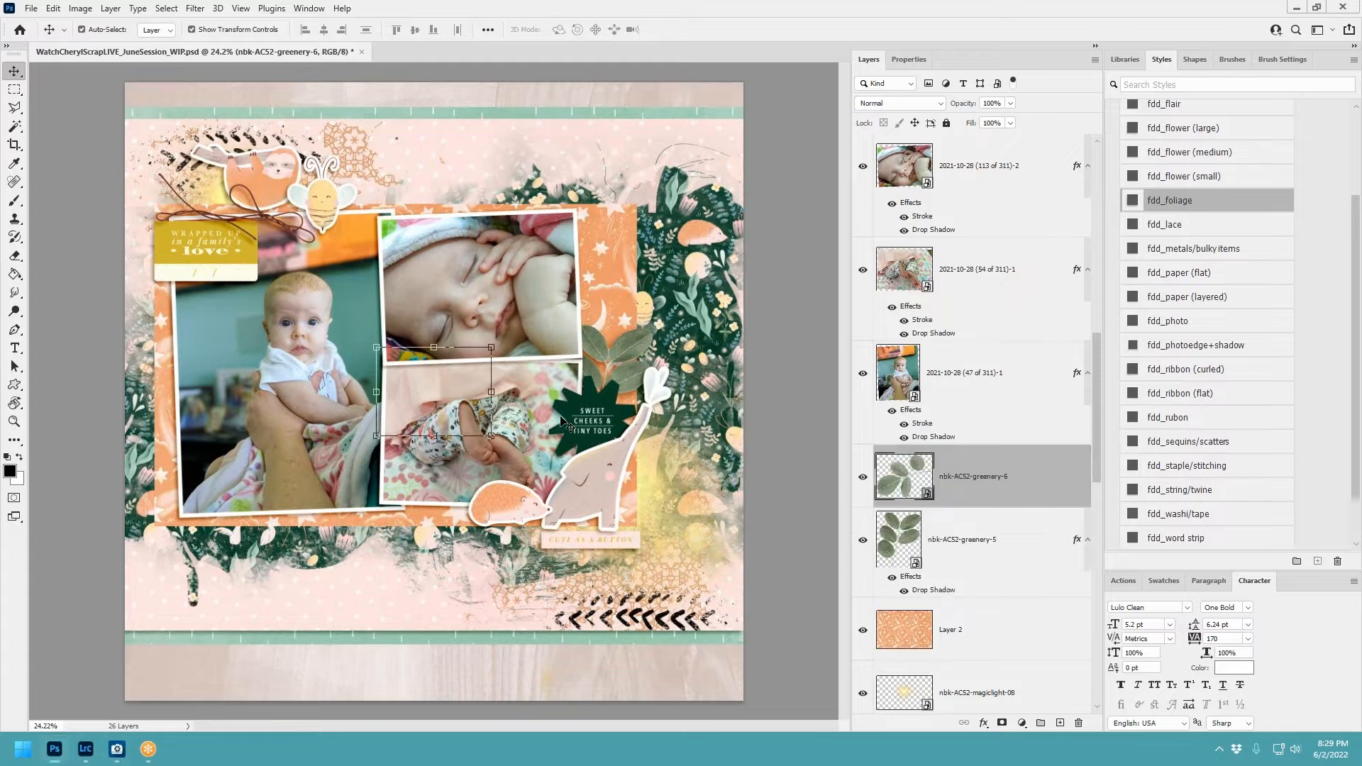
Add nbk-AC52-greenery-6 behind the "love" tag and nbk-AC52-greenery-8 below the hedgehog rotated about -12.5°, both with the fdd_foliage style.
{"action": "left_click_drag", "start_coordinate": [466, 387], "coordinate": [191, 206]}
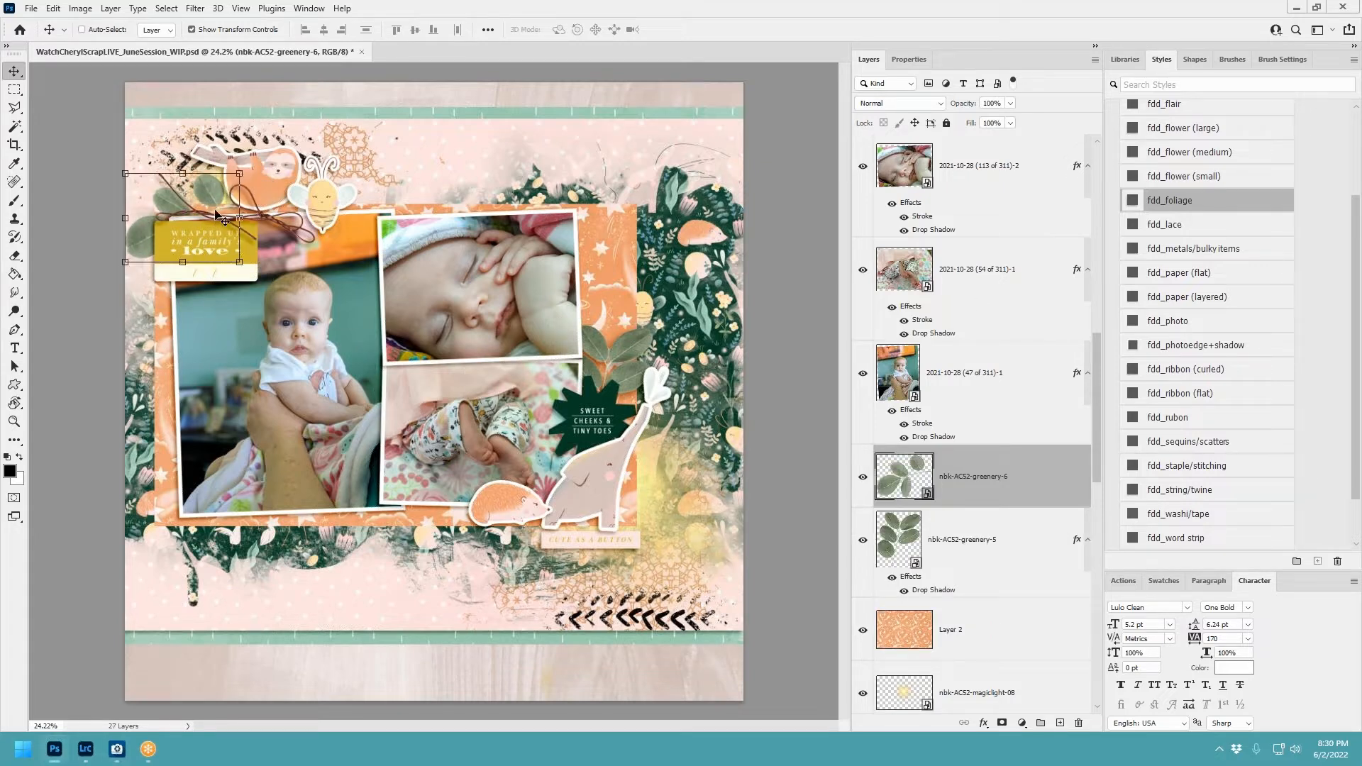
{"action": "left_click", "coordinate": [1175, 203]}
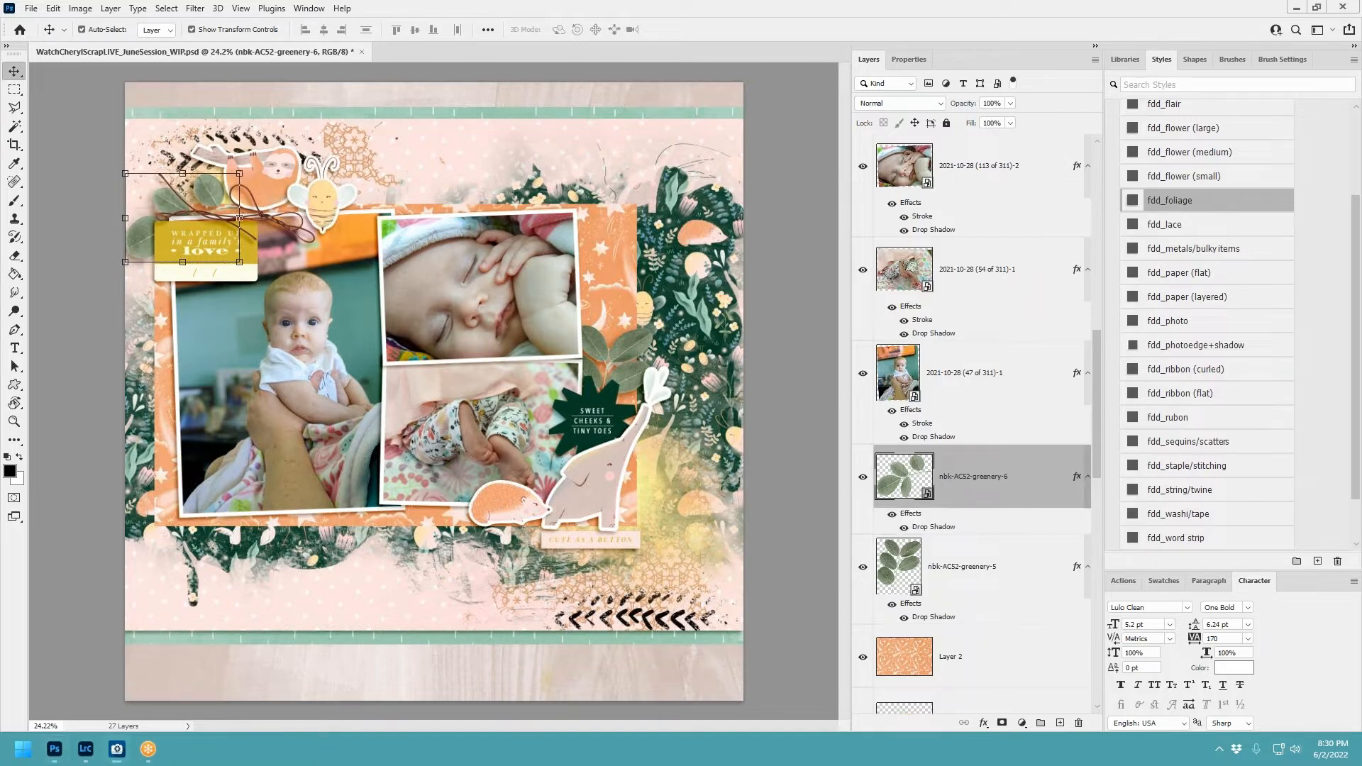
{"action": "key", "text": "ctrl+v"}
{"action": "left_click_drag", "start_coordinate": [430, 393], "coordinate": [457, 527]}
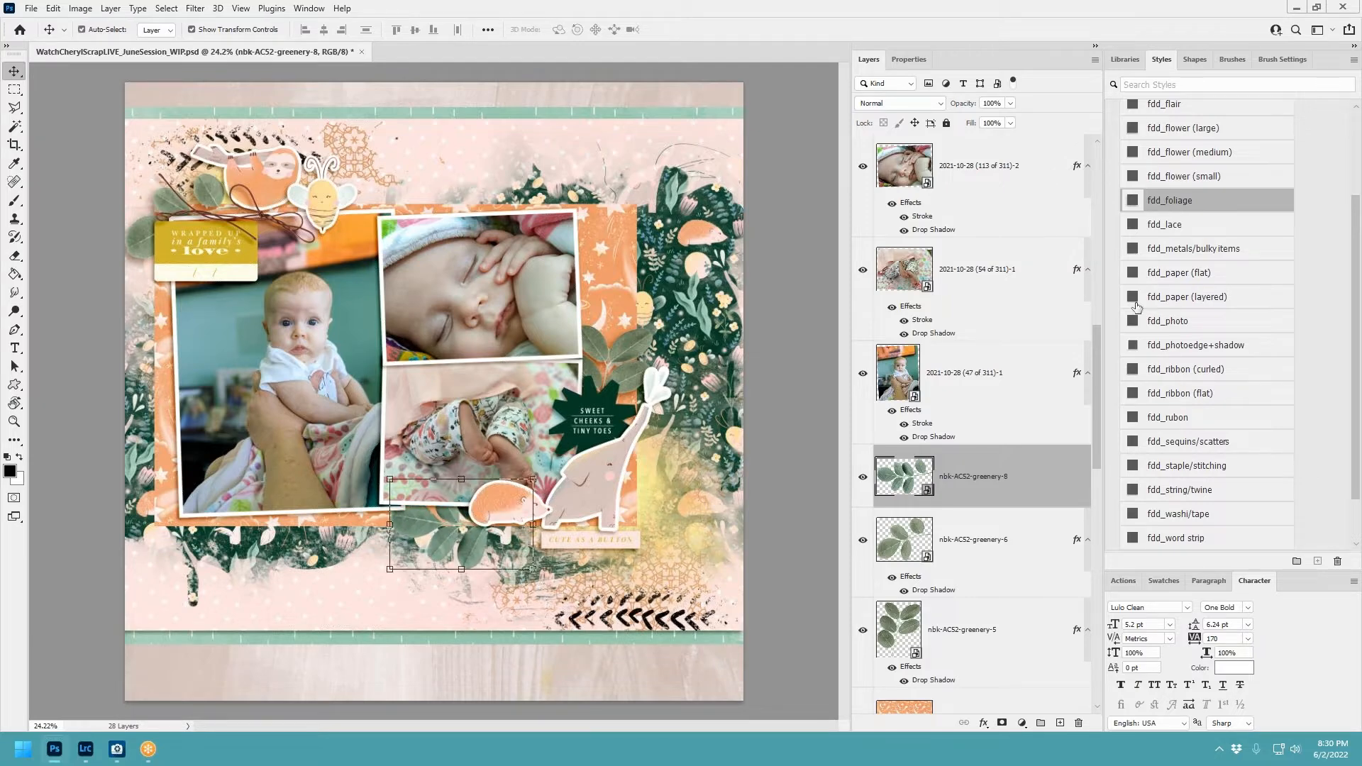
{"action": "left_click", "coordinate": [1171, 206]}
{"action": "left_click_drag", "start_coordinate": [543, 484], "coordinate": [532, 468]}
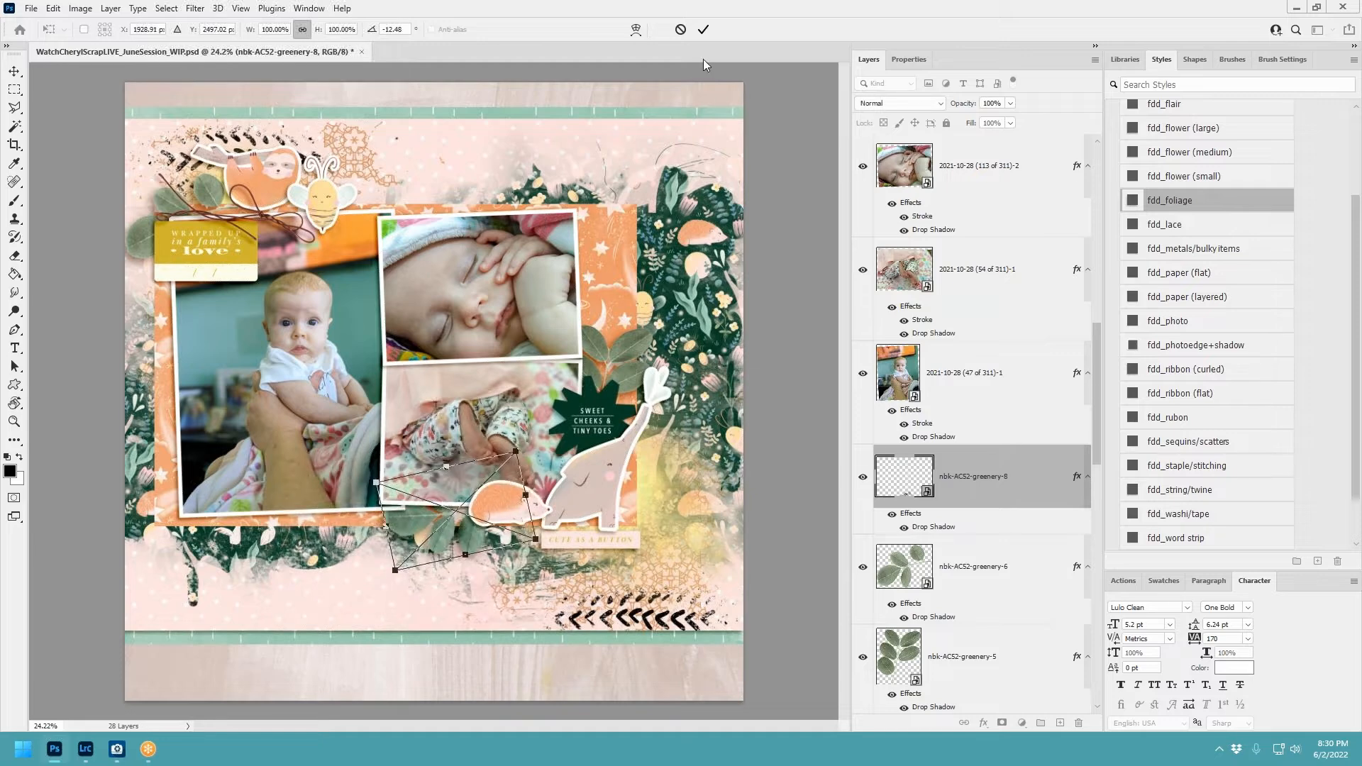
{"action": "left_click", "coordinate": [702, 29]}
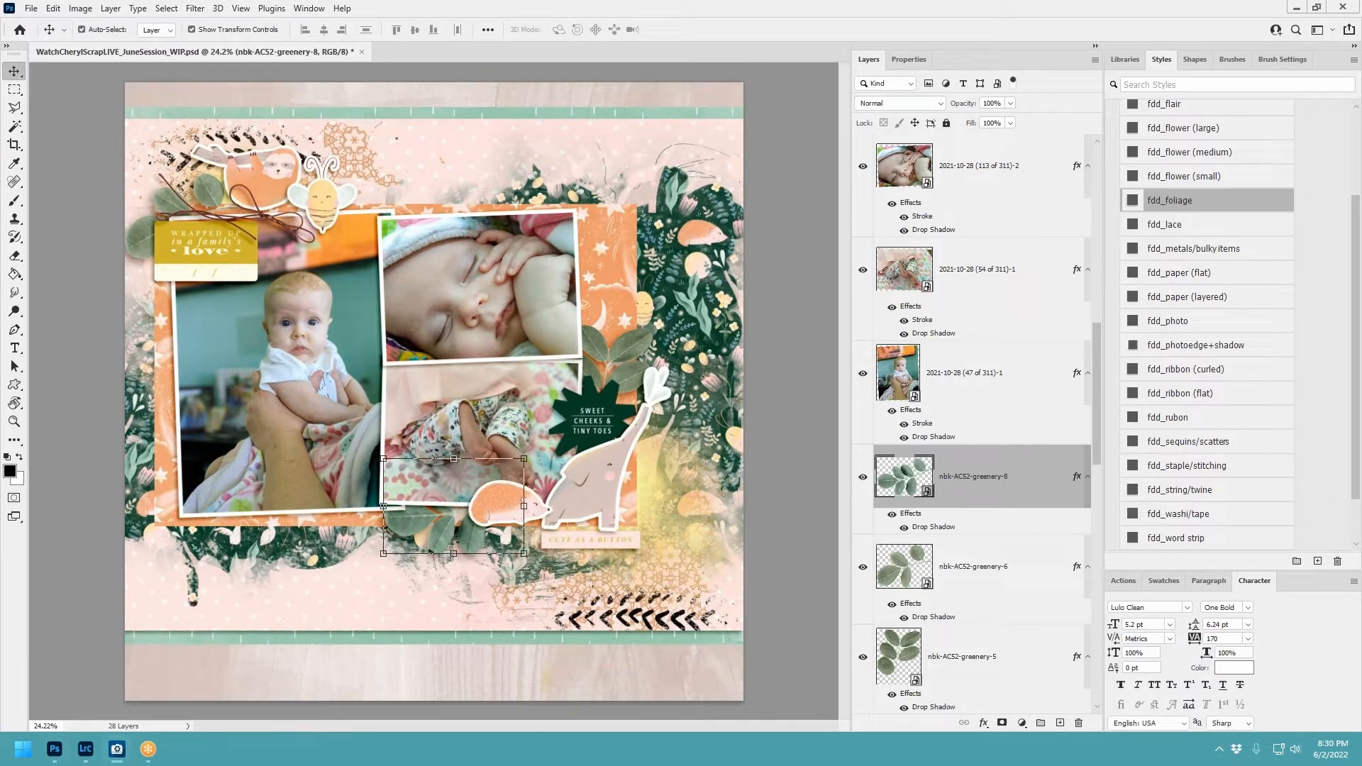
Add nbk-AC52-greenery-11 with the fdd_foliage style, move it directly below the nbk-AC52-greenery-5 layer, and rotate it upright above the "Sweet Cheeks" sticker.
{"action": "left_click_drag", "start_coordinate": [854, 436], "coordinate": [612, 327]}
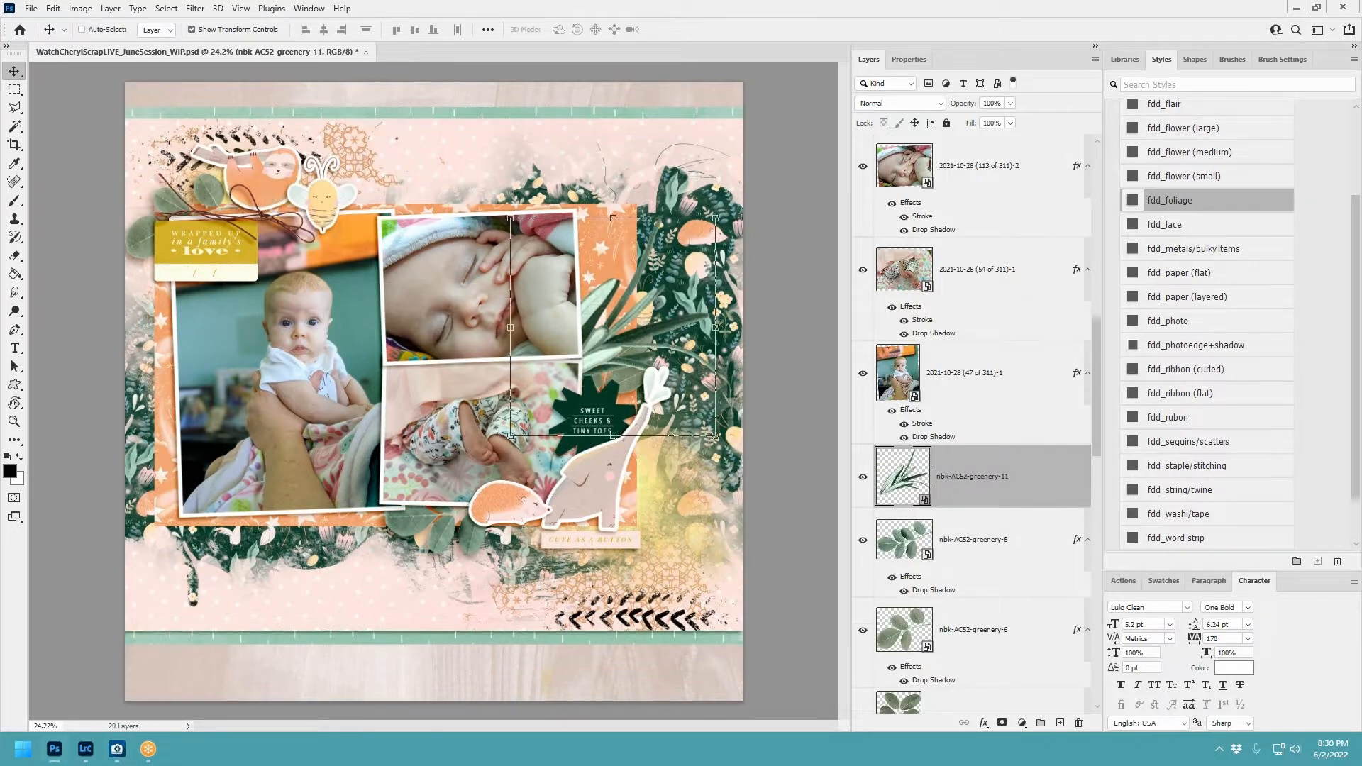
{"action": "left_click", "coordinate": [1223, 200]}
{"action": "scroll", "coordinate": [958, 412], "scroll_direction": "down", "scroll_amount": 3}
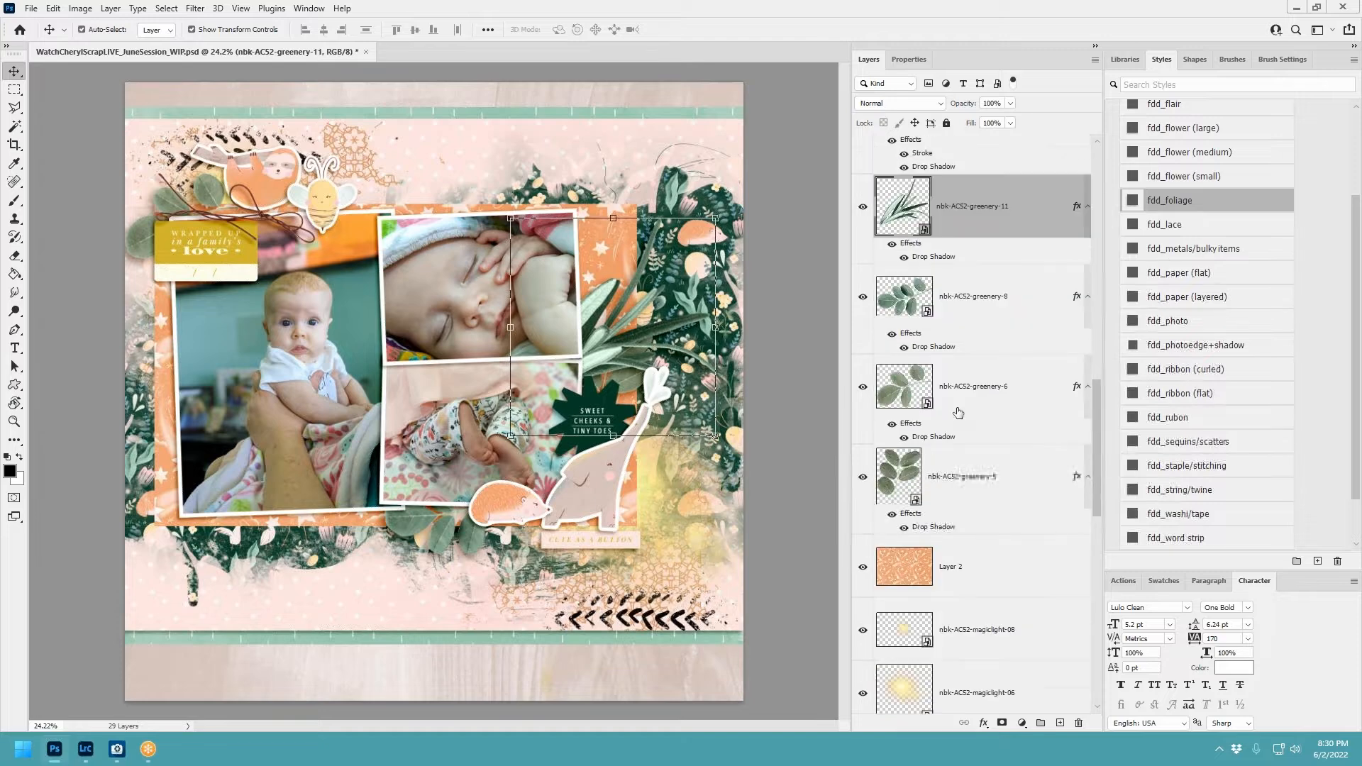
{"action": "left_click_drag", "start_coordinate": [977, 207], "coordinate": [972, 535]}
{"action": "left_click_drag", "start_coordinate": [717, 225], "coordinate": [624, 233]}
{"action": "left_click", "coordinate": [703, 29]}
Duplicate nbk-AC52-greenery-11 and rotate the copy so its leaves point downward from behind the photo beside the hedgehog.
{"action": "left_click_drag", "start_coordinate": [647, 278], "coordinate": [529, 416]}
{"action": "key", "text": "ctrl+t"}
{"action": "left_click_drag", "start_coordinate": [594, 360], "coordinate": [373, 509]}
{"action": "left_click_drag", "start_coordinate": [501, 468], "coordinate": [454, 551]}
{"action": "left_click", "coordinate": [703, 29]}
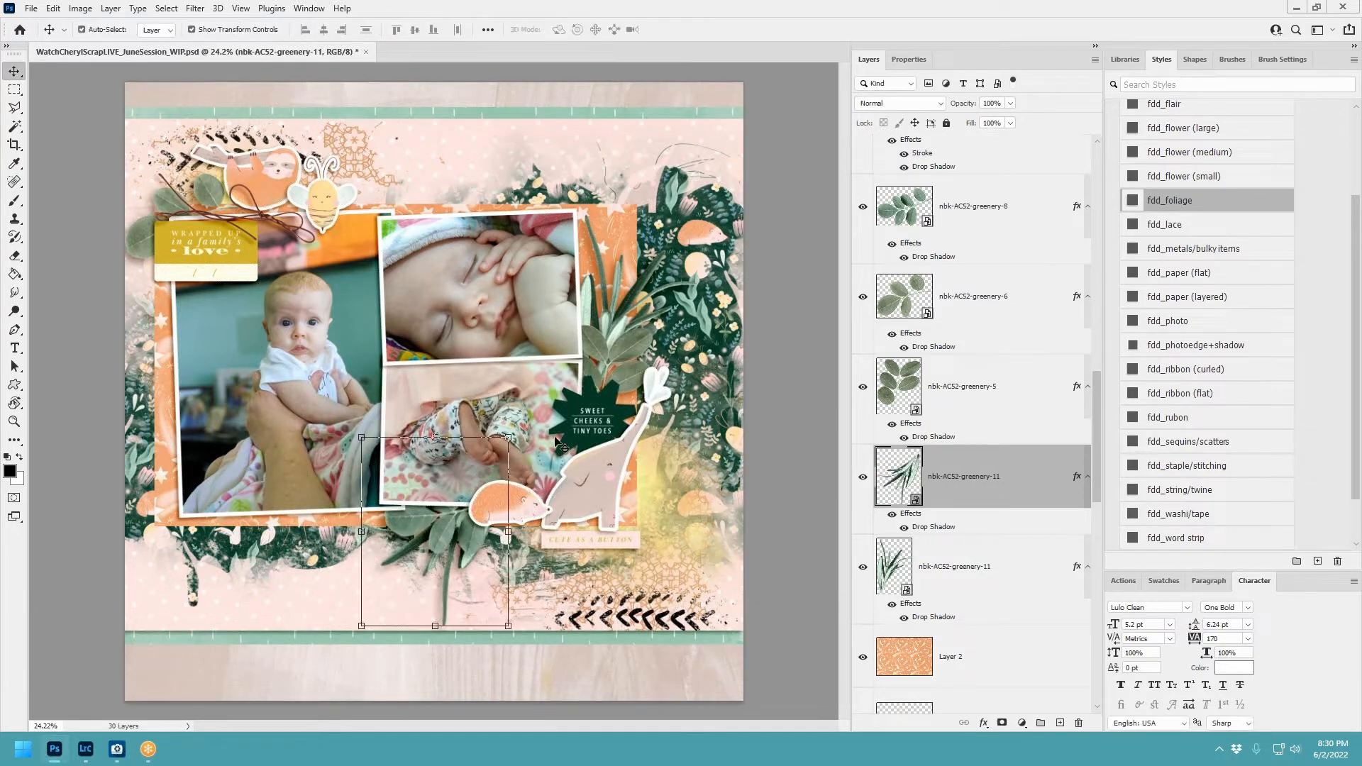
Place another copy of nbk-AC52-greenery-11 behind the "love" tag and sloth, scaled to about 80.75% and rotated about -90.5°.
{"action": "left_click_drag", "start_coordinate": [452, 566], "coordinate": [235, 262]}
{"action": "key", "text": "ctrl+t"}
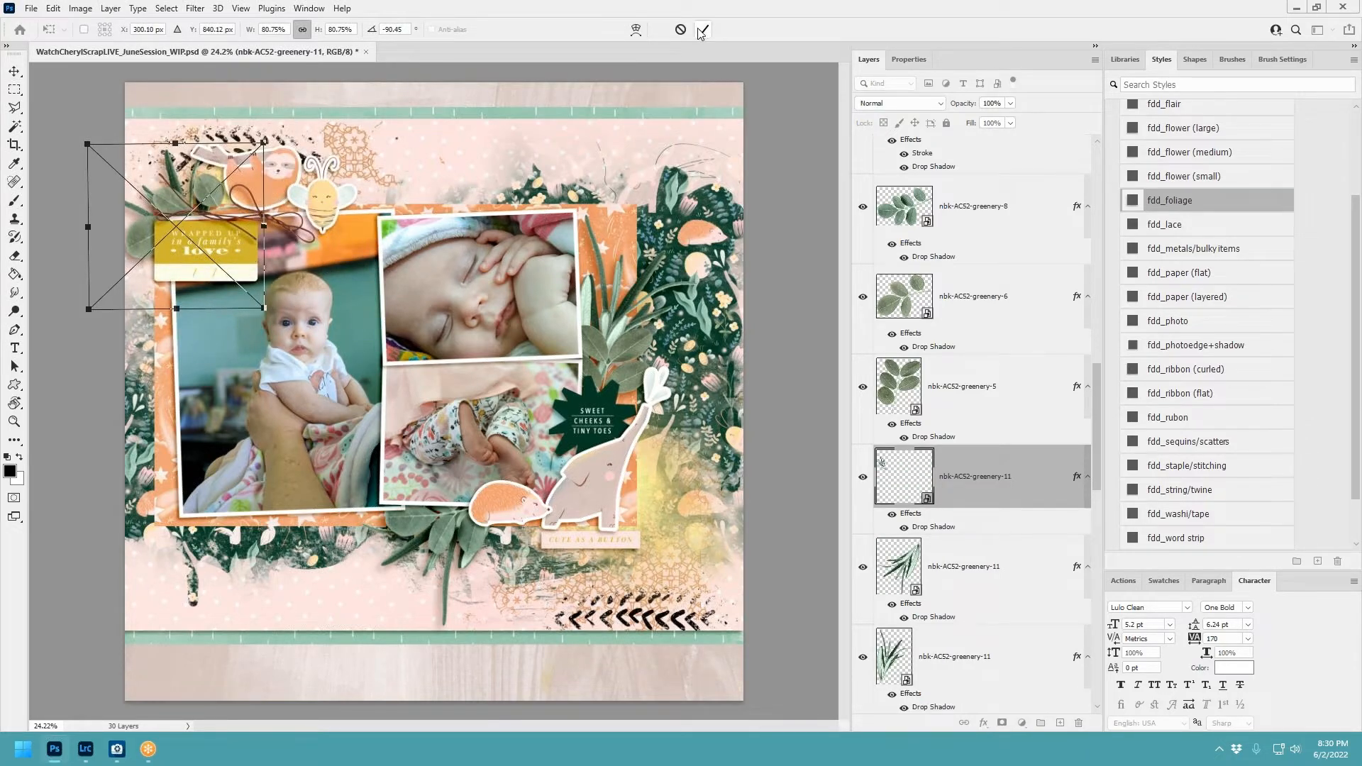
{"action": "left_click", "coordinate": [702, 30]}
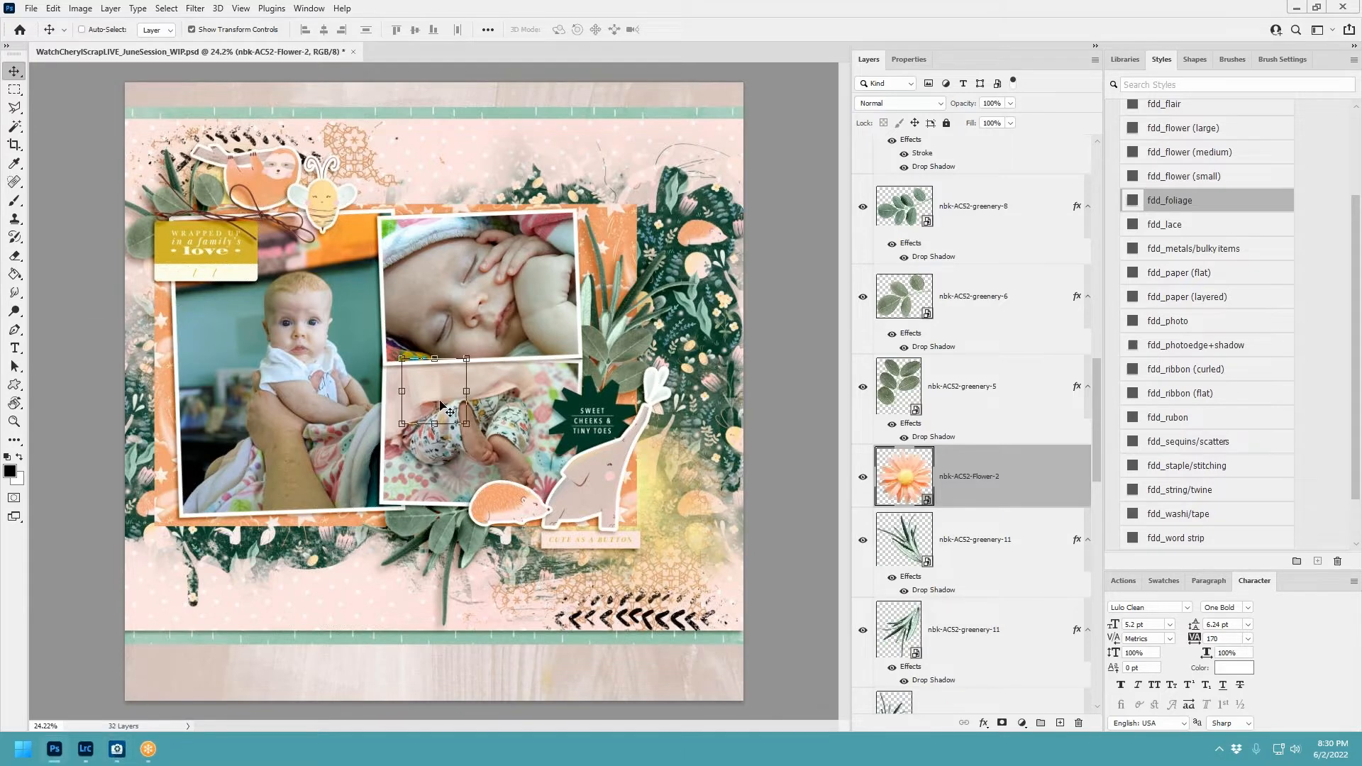
Bring nbk-AC52-Flower-2 to the front, style it fdd_flower (medium), scale it to about 70%, and position it above the "Sweet Cheeks" sticker.
{"action": "key", "text": "ctrl+shift+bracketright"}
{"action": "left_click", "coordinate": [1188, 151]}
{"action": "left_click_drag", "start_coordinate": [447, 390], "coordinate": [642, 339]}
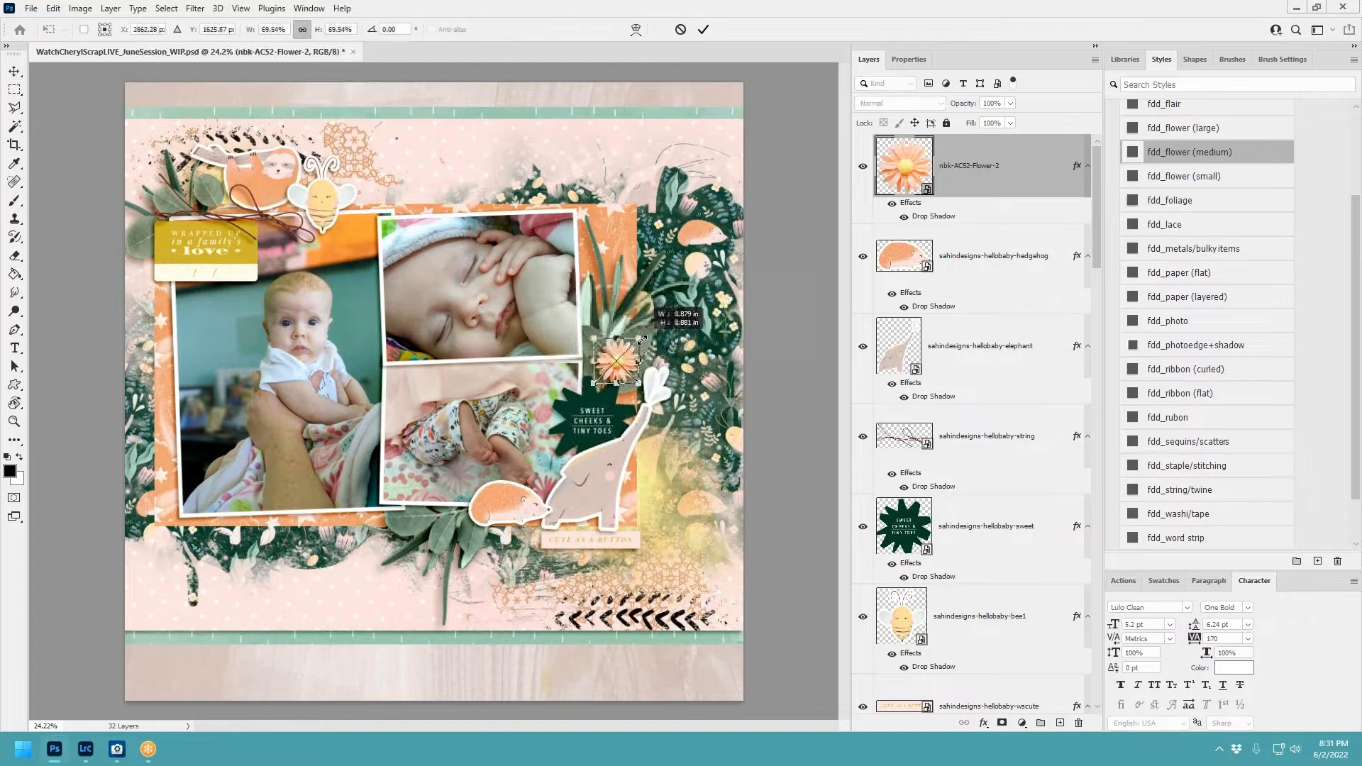
{"action": "left_click", "coordinate": [703, 29]}
{"action": "left_click_drag", "start_coordinate": [628, 367], "coordinate": [630, 357]}
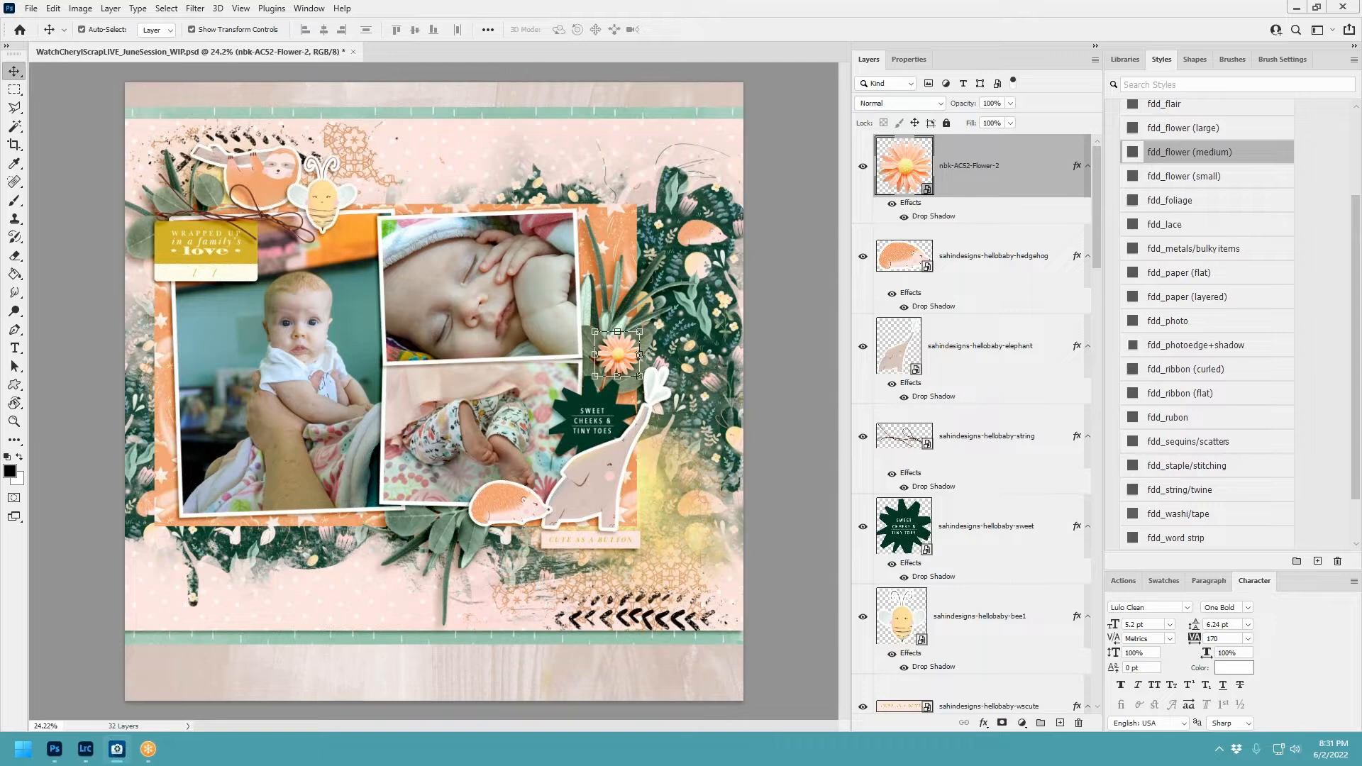
Add nbk-AC52-sequins-1 with the fdd_sequins/scatters style, scale it to about 50.7%, and place it beside the elephant's feet.
{"action": "left_click_drag", "start_coordinate": [879, 461], "coordinate": [537, 510]}
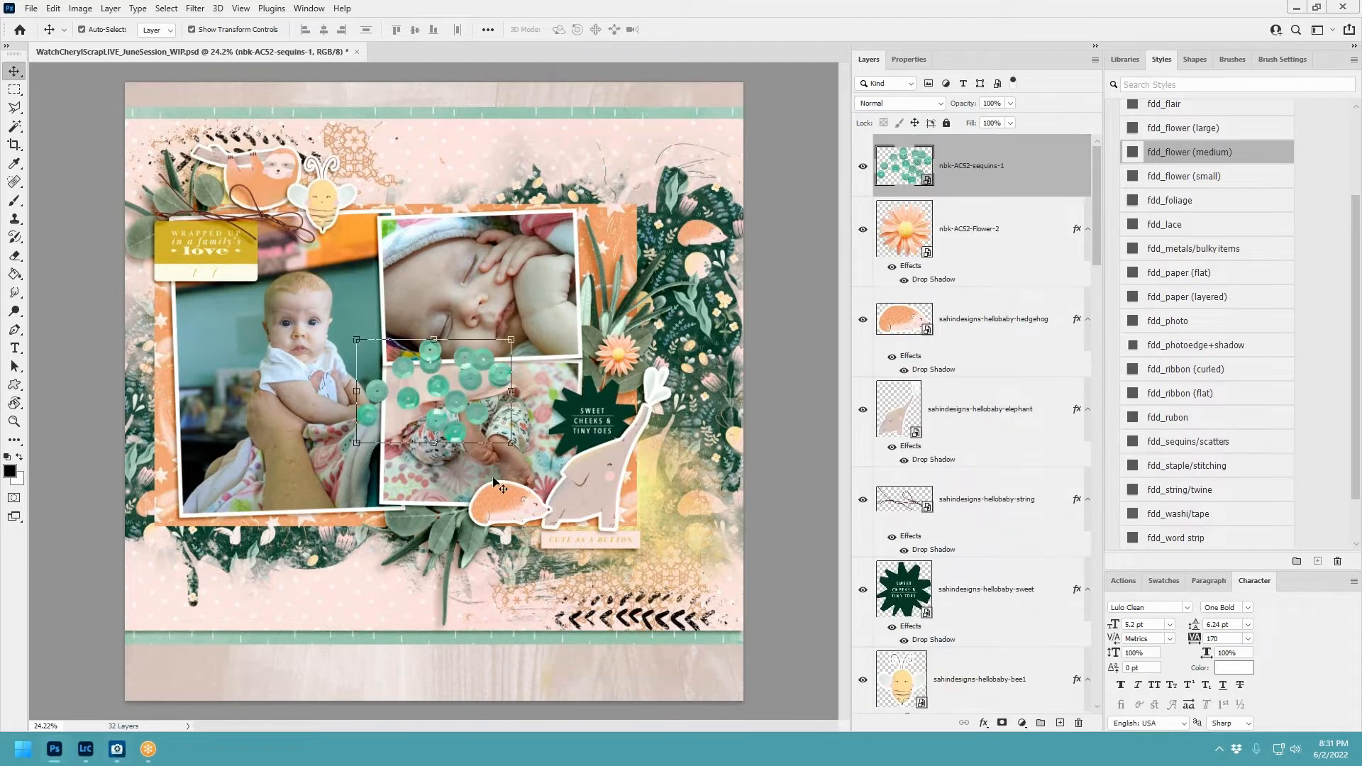
{"action": "scroll", "coordinate": [1181, 332], "scroll_direction": "down", "scroll_amount": 2}
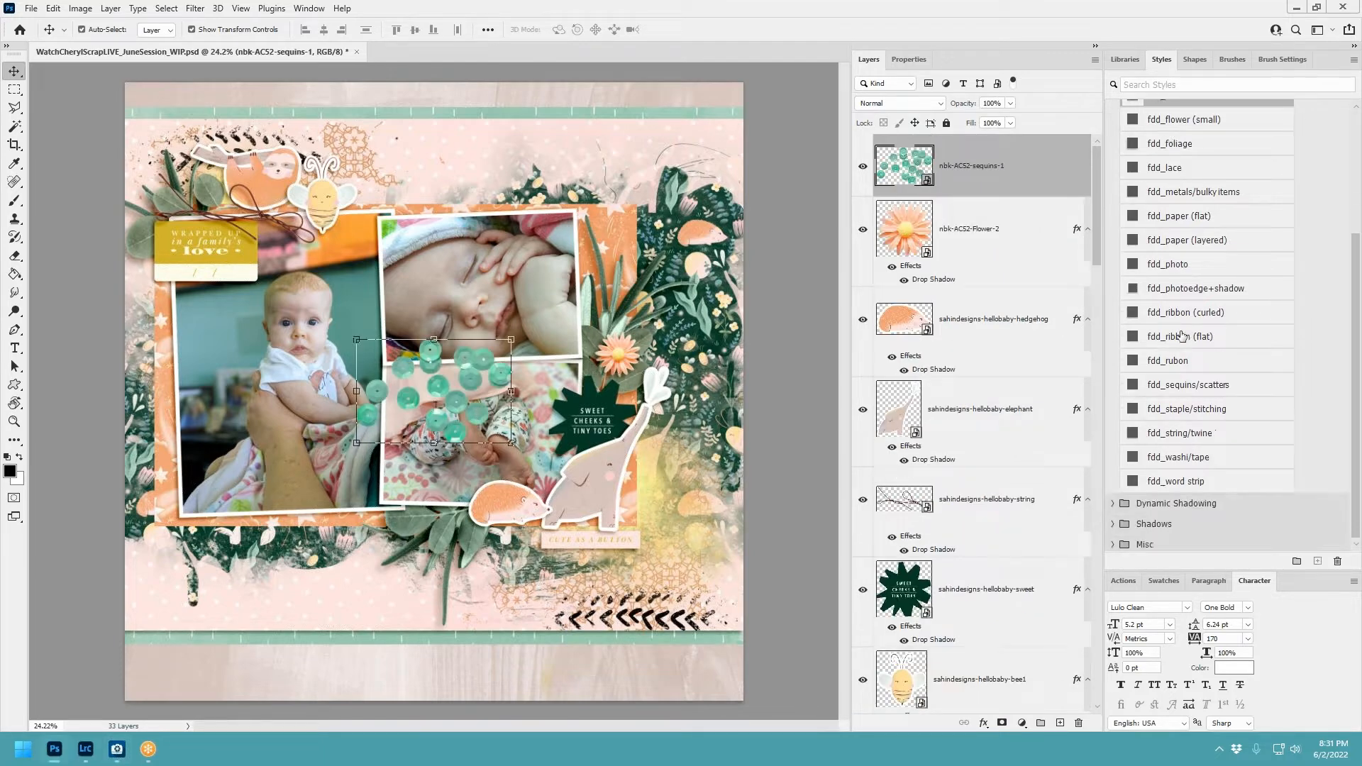
{"action": "left_click", "coordinate": [1183, 384]}
{"action": "left_click_drag", "start_coordinate": [511, 339], "coordinate": [434, 391]}
{"action": "left_click_drag", "start_coordinate": [409, 401], "coordinate": [736, 560]}
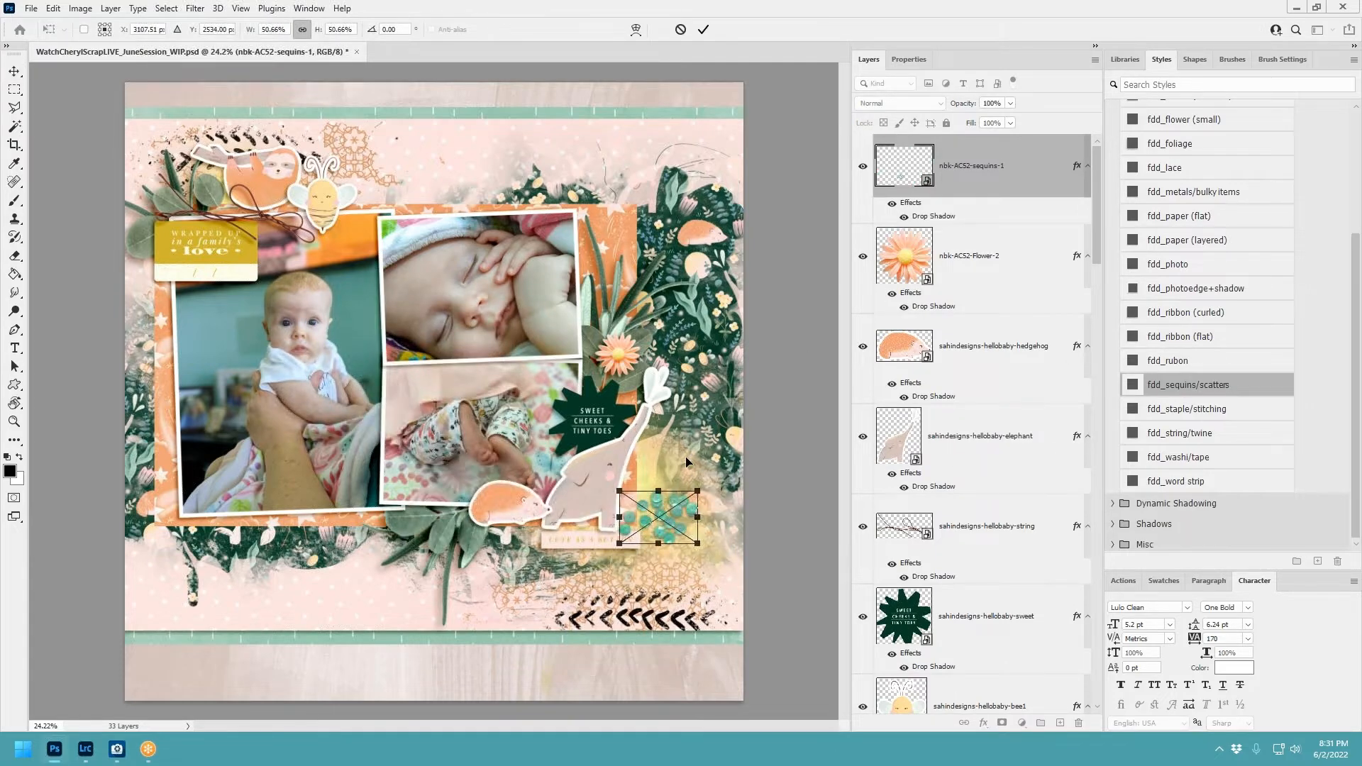
{"action": "left_click", "coordinate": [703, 30]}
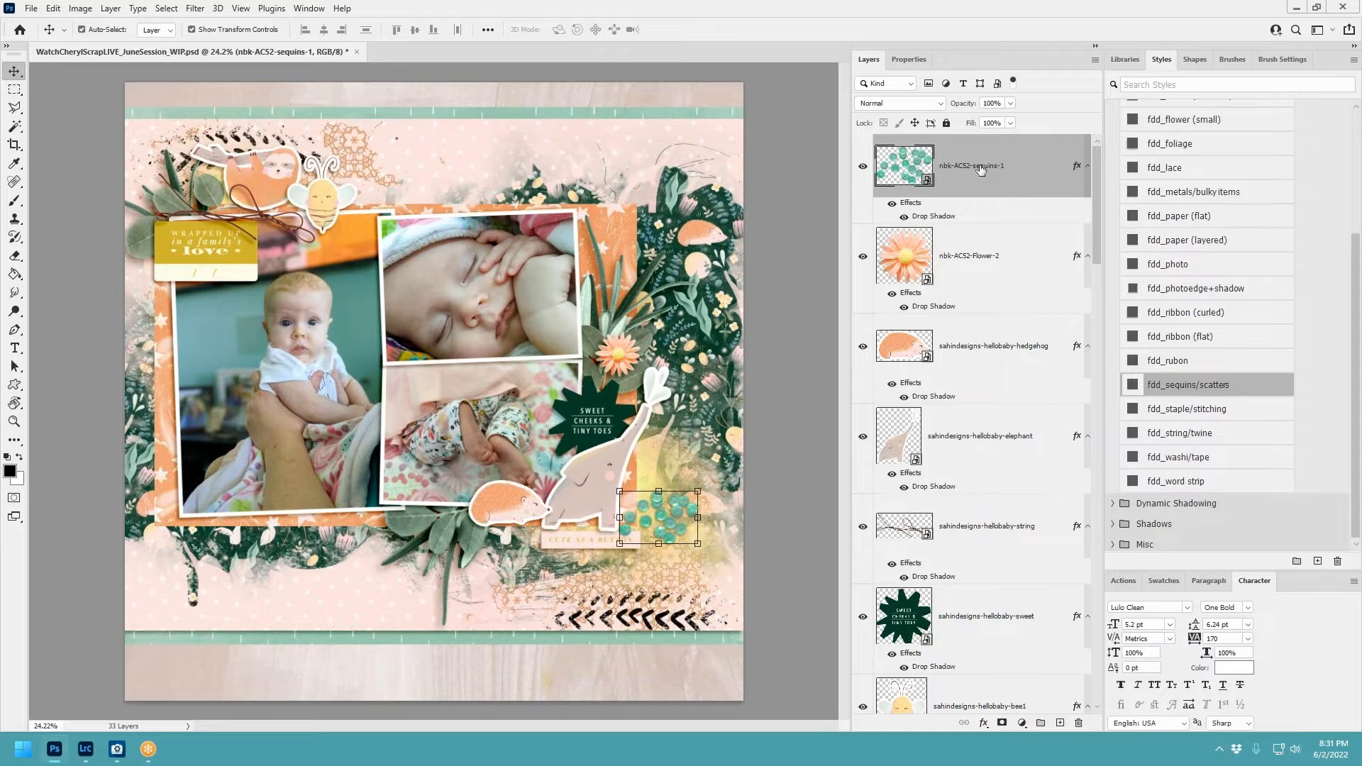
Move the nbk-AC52-sequins-1 layer between Layer 2 and nbk-AC52-magiclight-08, and position the sequins below the "Cute as a Button" strip.
{"action": "key", "text": "ctrl+shift+bracketleft"}
{"action": "left_click_drag", "start_coordinate": [967, 654], "coordinate": [961, 141]}
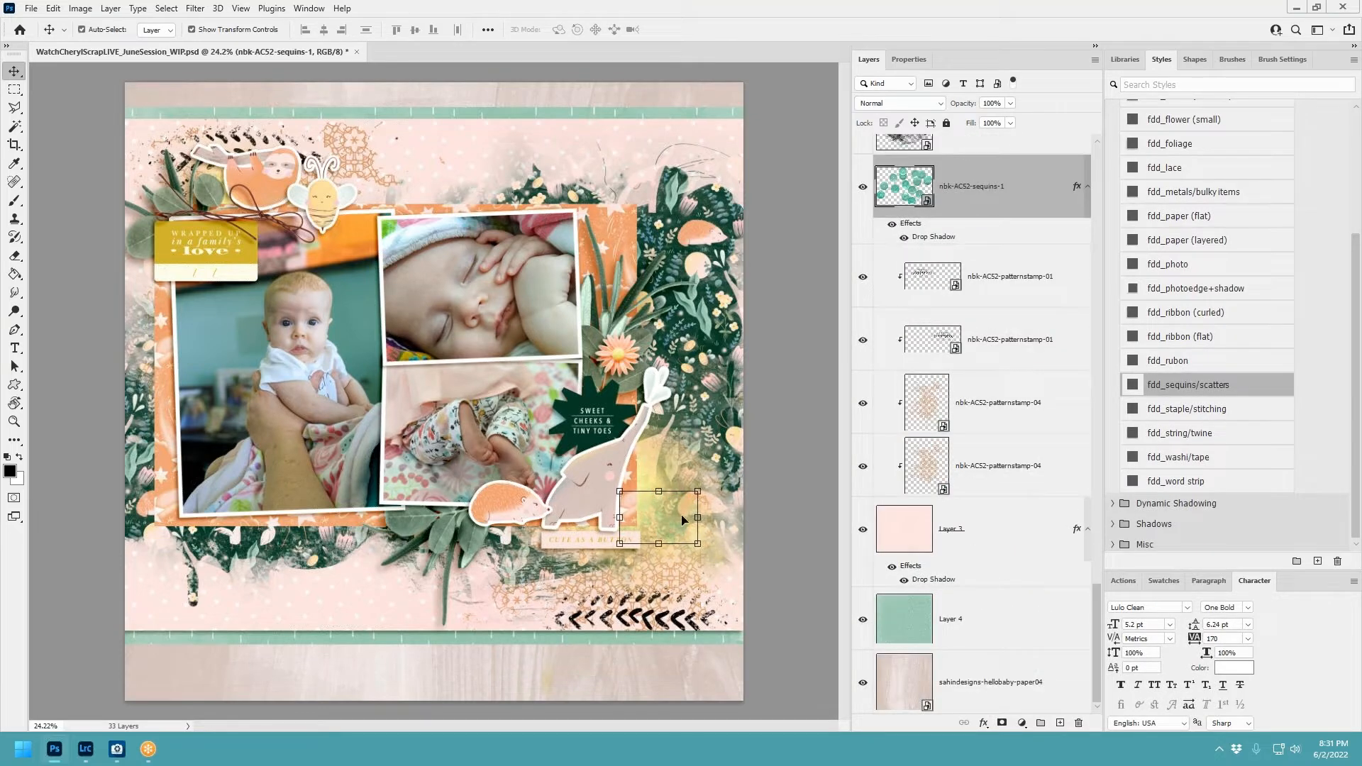
{"action": "scroll", "coordinate": [993, 458], "scroll_direction": "up", "scroll_amount": 6}
{"action": "left_click_drag", "start_coordinate": [965, 641], "coordinate": [965, 191]}
{"action": "left_click_drag", "start_coordinate": [675, 469], "coordinate": [608, 554]}
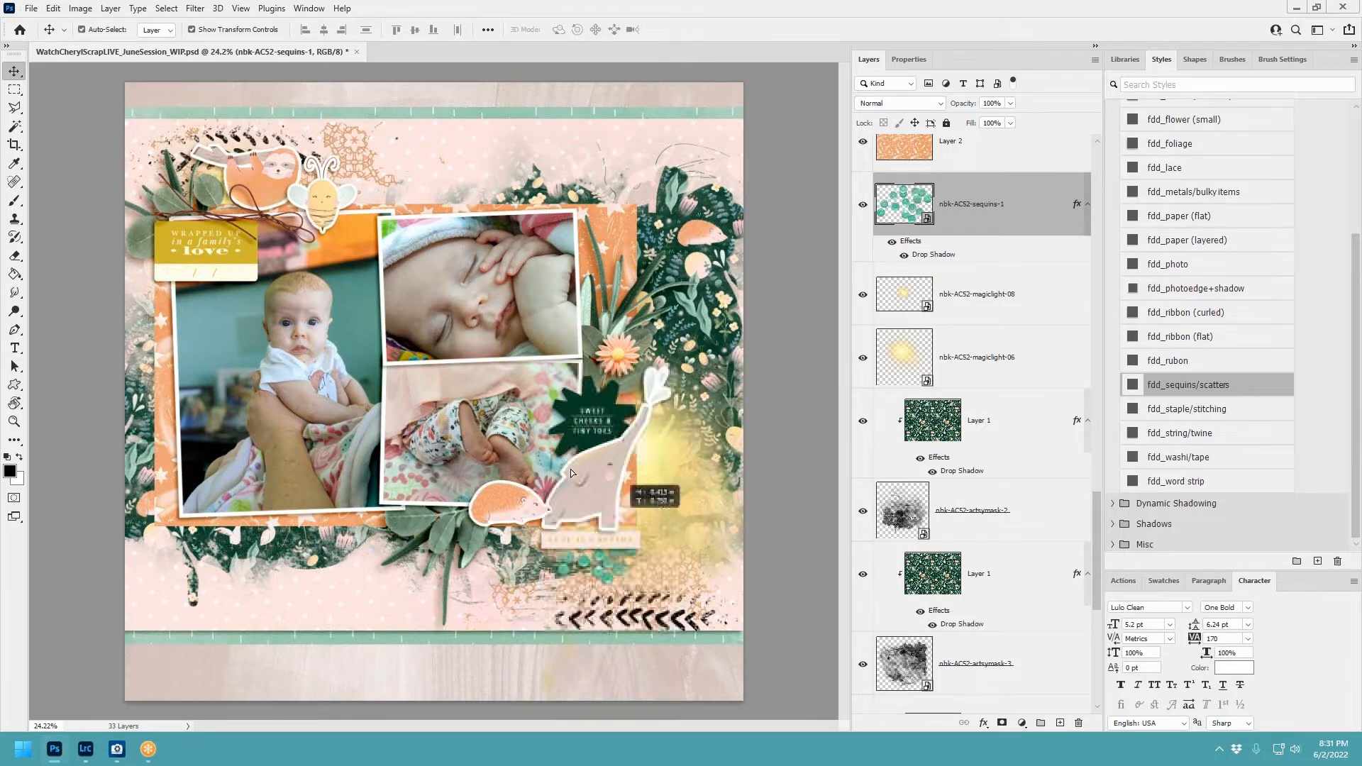
Undo the stray nbk-AC52-magiclight-06 move and place a copy of nbk-AC52-sequins-1 behind the bee.
{"action": "left_click", "coordinate": [56, 9]}
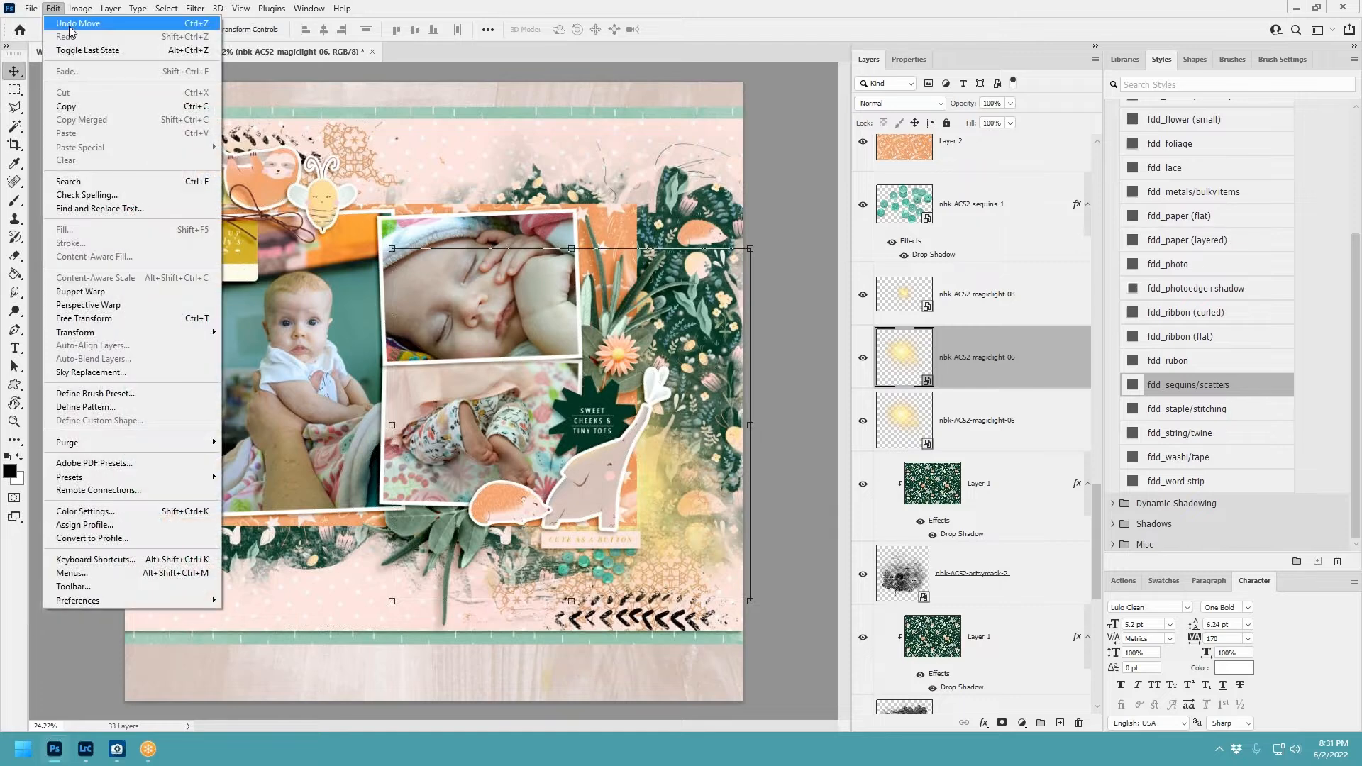
{"action": "left_click", "coordinate": [64, 24]}
{"action": "left_click_drag", "start_coordinate": [596, 550], "coordinate": [302, 158]}
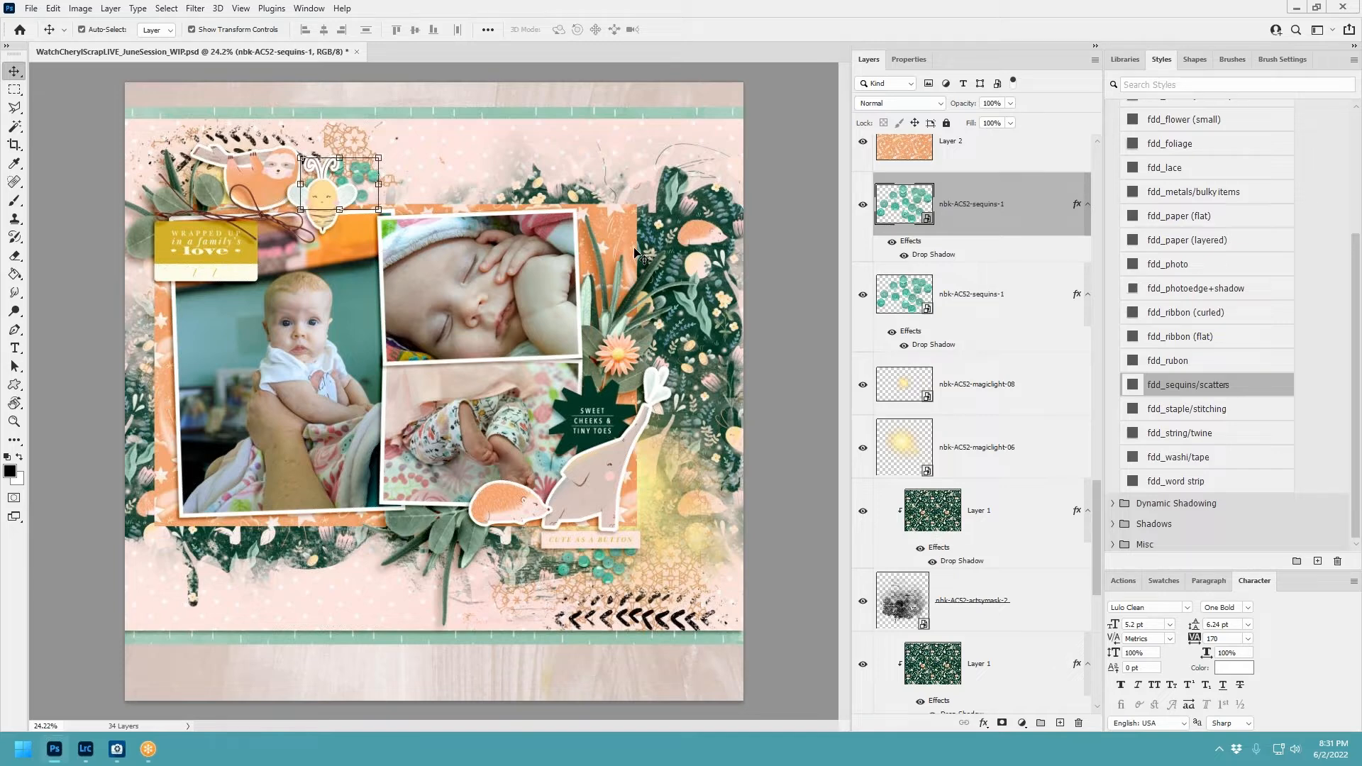
Add nbk-AC52-sequins-2 styled fdd_sequins/scatters at about 50.9% beside the "Cute as a Button" strip, and place a copy beside the sloth.
{"action": "left_click_drag", "start_coordinate": [825, 317], "coordinate": [690, 386]}
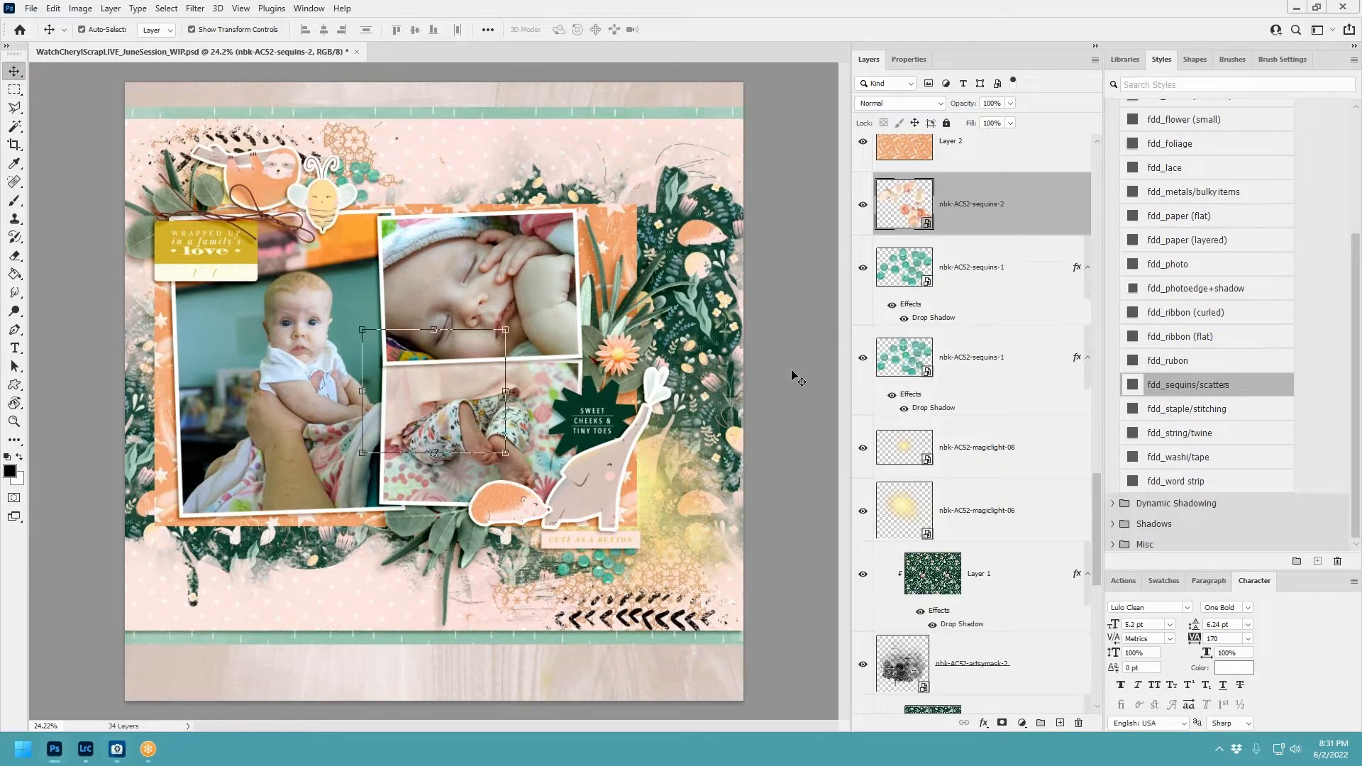
{"action": "left_click", "coordinate": [1205, 386]}
{"action": "left_click_drag", "start_coordinate": [704, 441], "coordinate": [686, 524]}
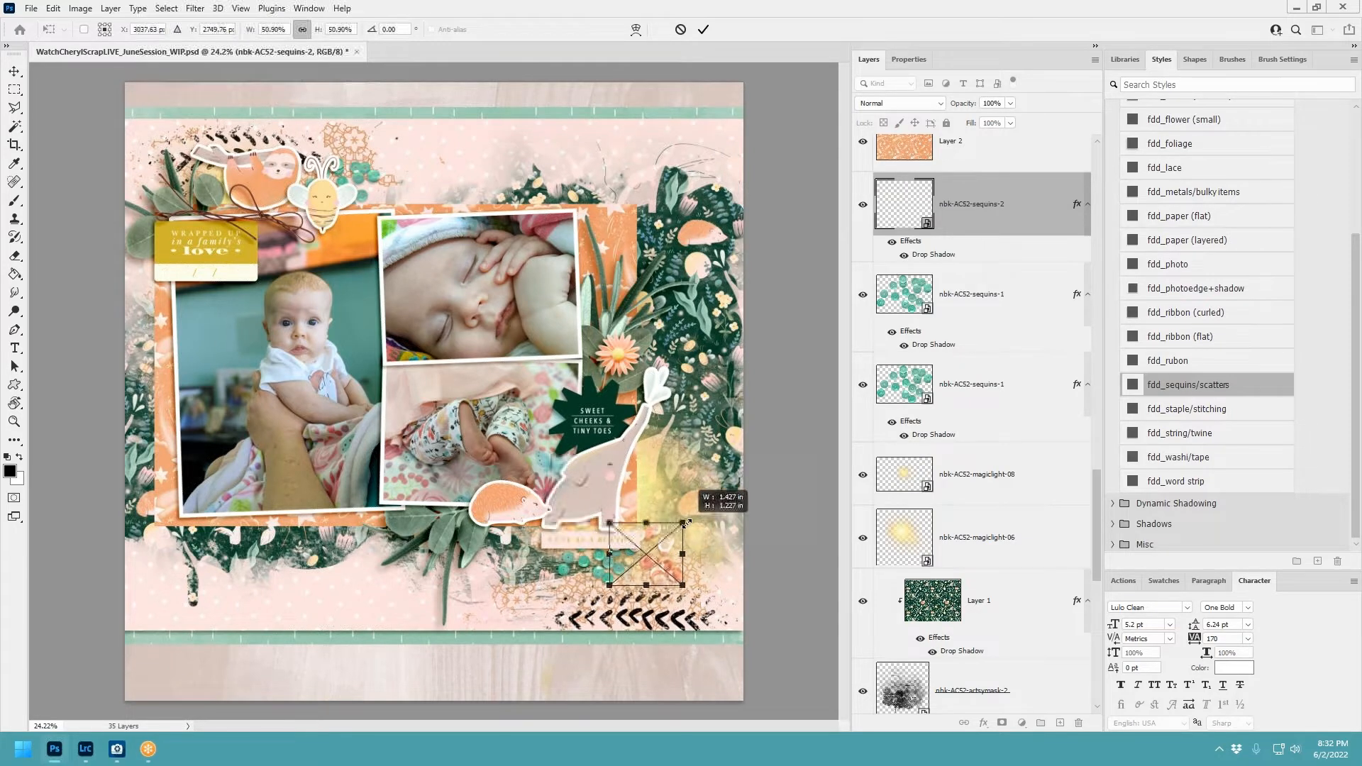
{"action": "left_click", "coordinate": [703, 29]}
{"action": "left_click_drag", "start_coordinate": [668, 546], "coordinate": [186, 155]}
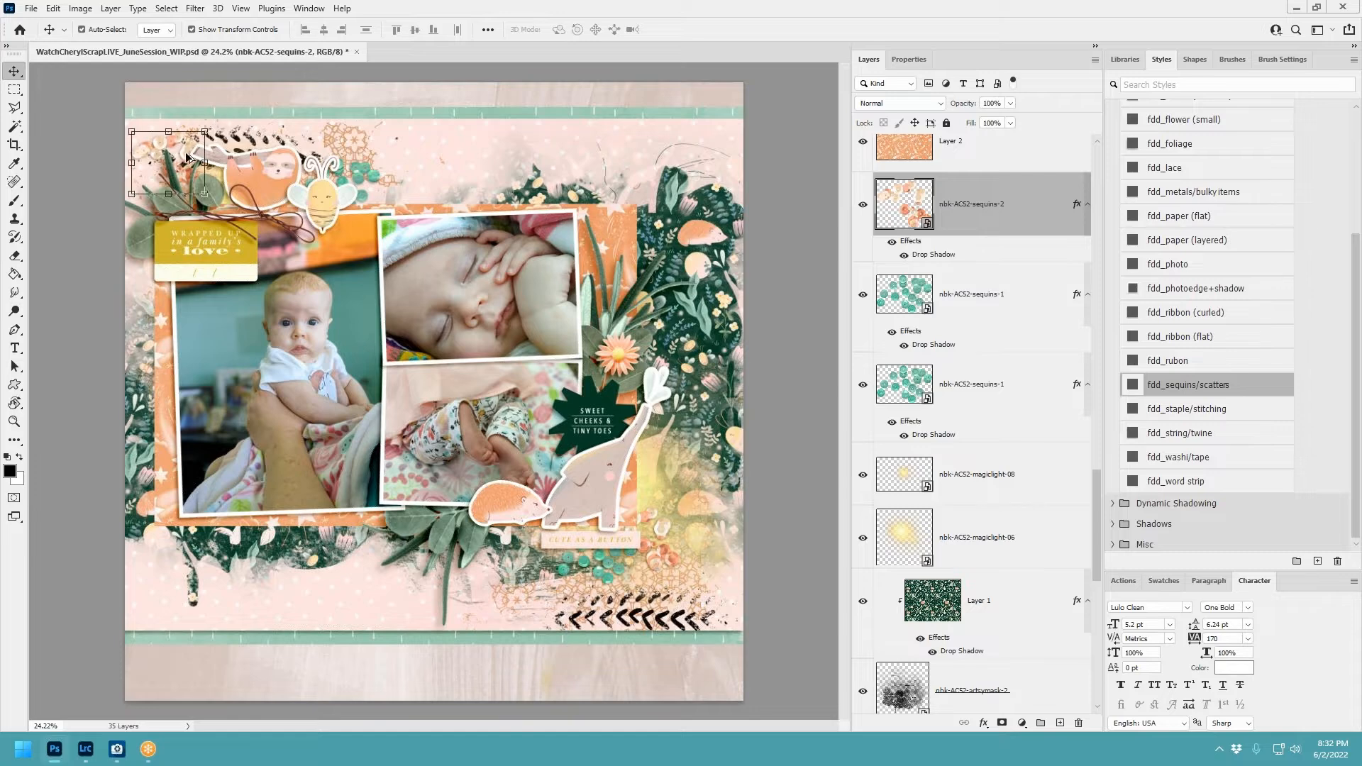
{"action": "key", "text": "ctrl+j"}
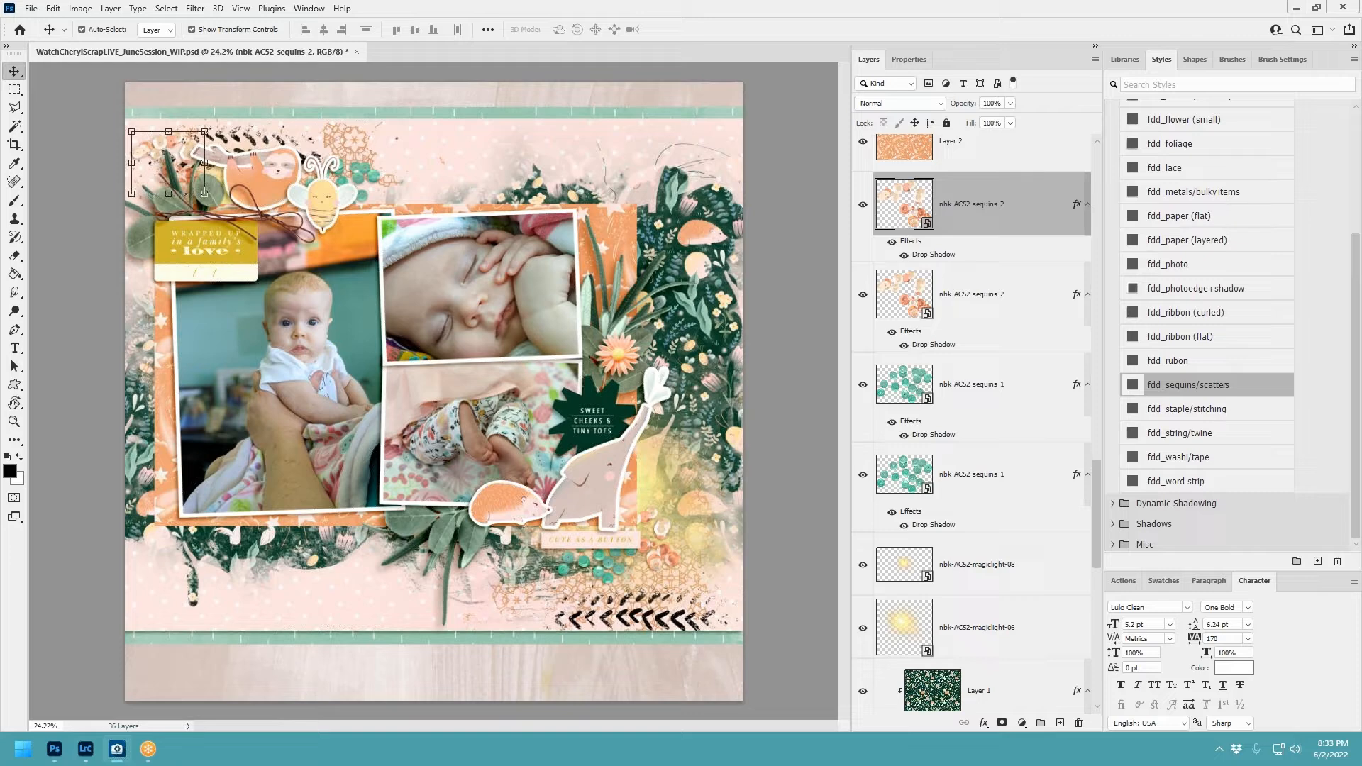
Add gmiller-notetoself2-beads above the lower nbk-AC52-sequins-2, over the sequin cluster beside the elephant, and apply the fdd_sequins/scatters style.
{"action": "left_click", "coordinate": [660, 532]}
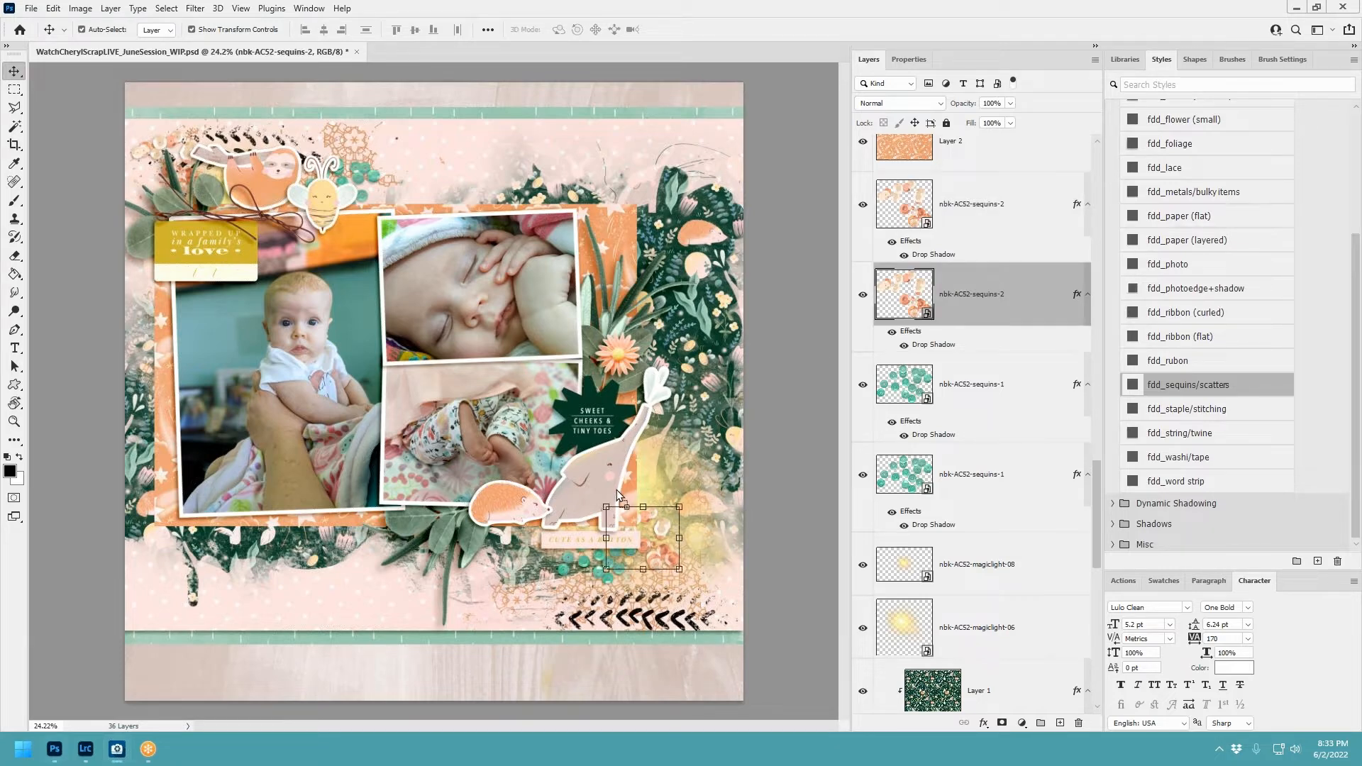
{"action": "key", "text": "ctrl+v"}
{"action": "left_click_drag", "start_coordinate": [477, 389], "coordinate": [680, 535]}
{"action": "left_click", "coordinate": [1211, 386]}
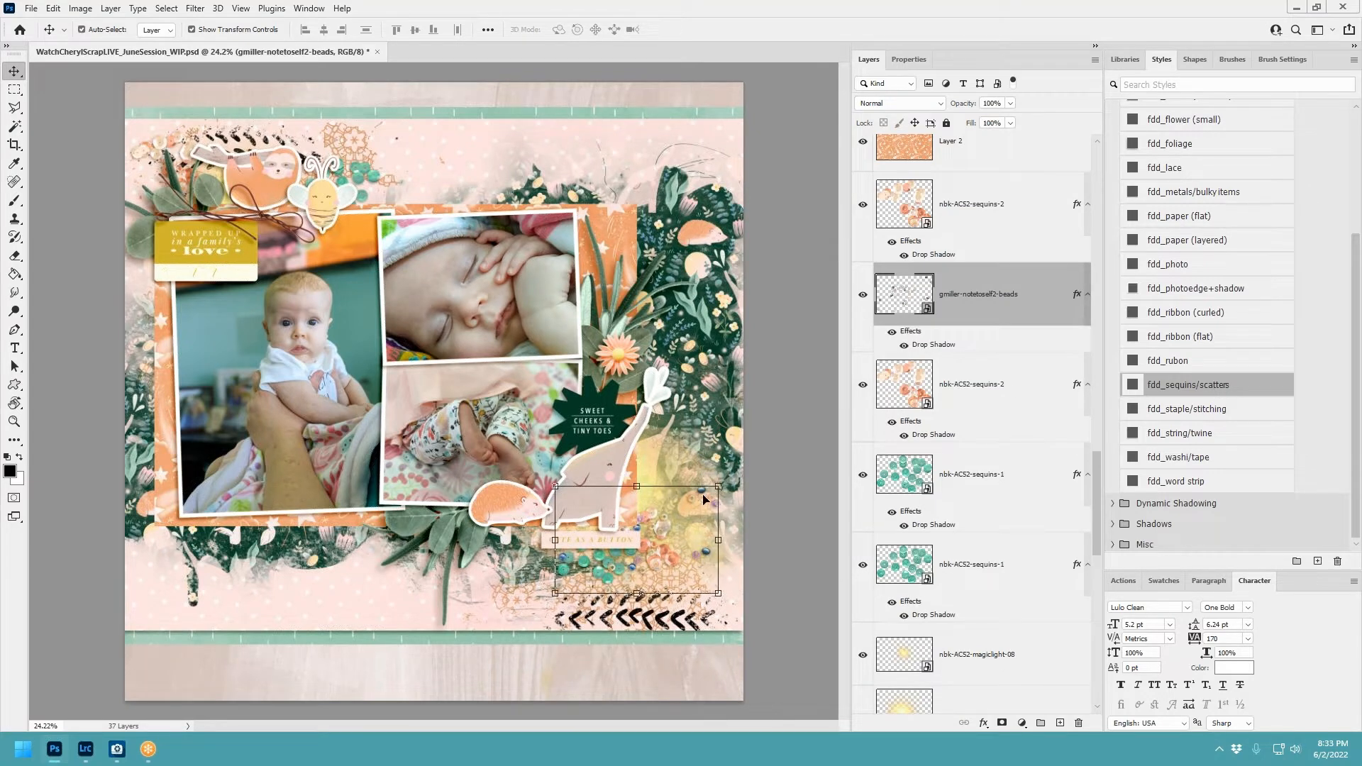
Place a copy of gmiller-notetoself2-beads around the sloth and move both bead layers above the nbk-AC52-sequins-2 layers.
{"action": "left_click_drag", "start_coordinate": [704, 498], "coordinate": [281, 115]}
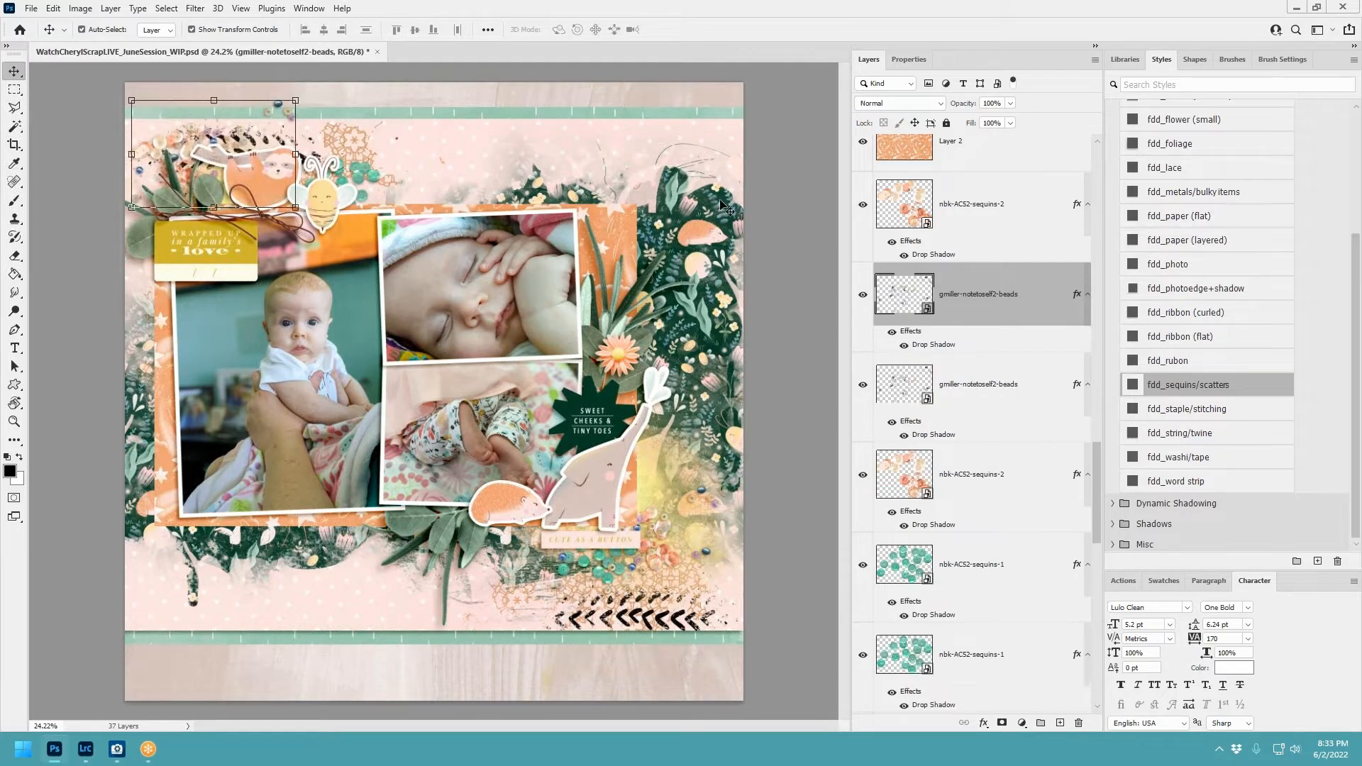
{"action": "left_click_drag", "start_coordinate": [983, 290], "coordinate": [979, 204]}
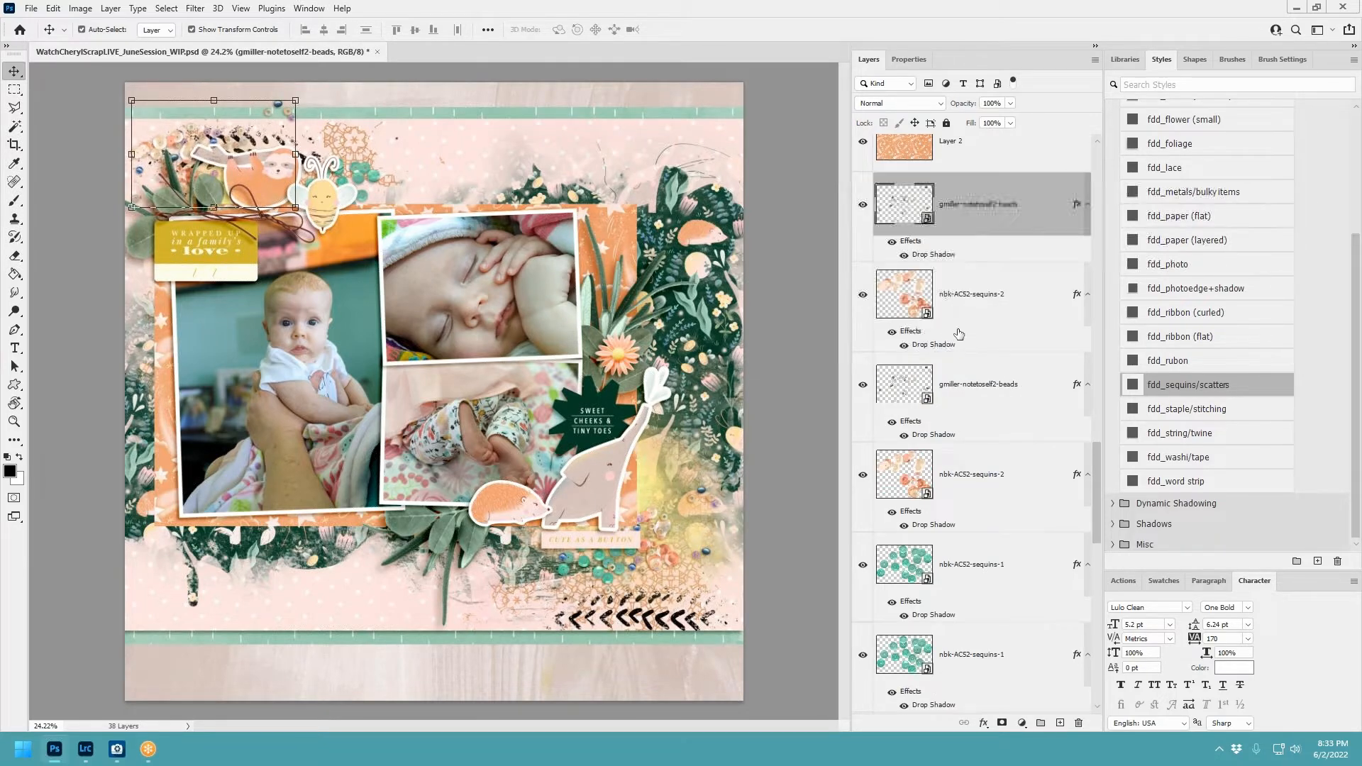
{"action": "left_click", "coordinate": [962, 302]}
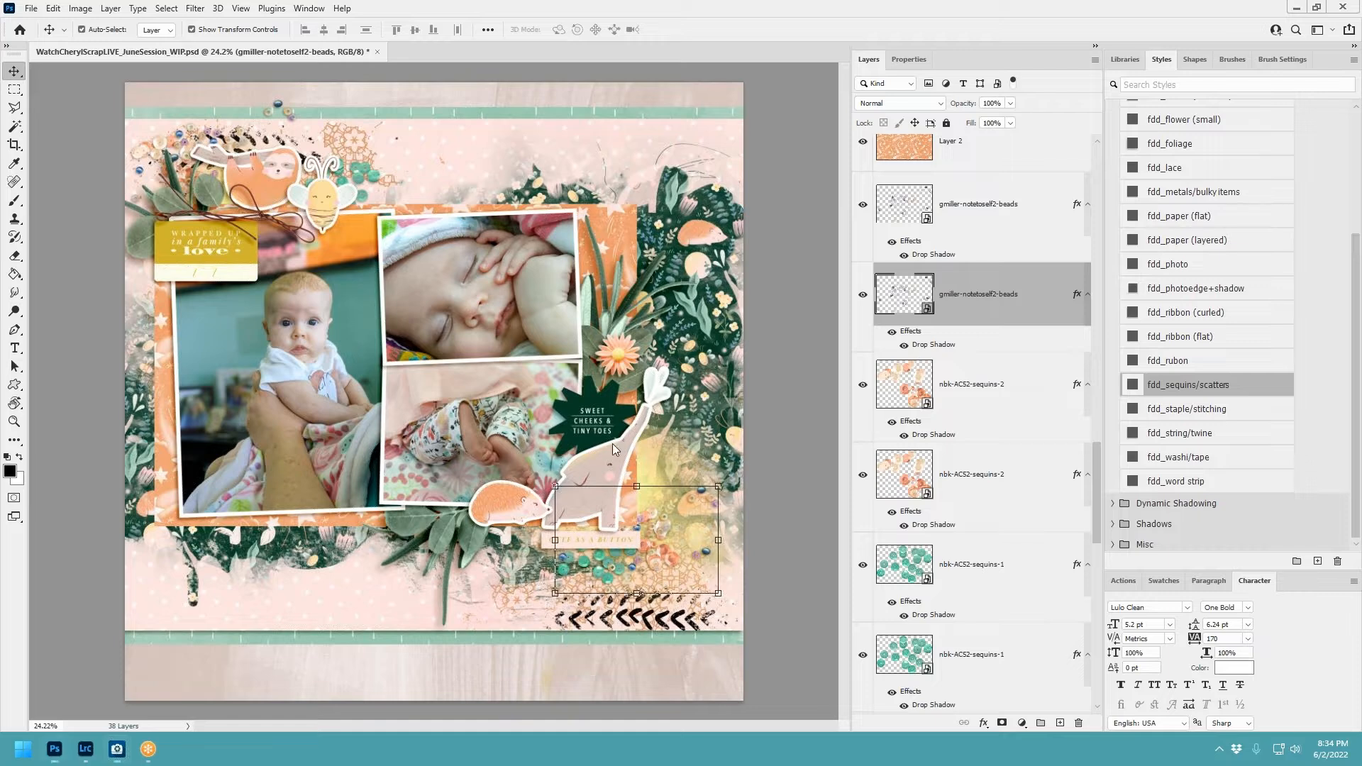
Add nbk-AC52-PPK-tag-12 behind the upper sleeping-baby photo, scaled to 85.44% and styled fdd_paper (layered), with its top showing above the photo.
{"action": "left_click_drag", "start_coordinate": [485, 397], "coordinate": [490, 192]}
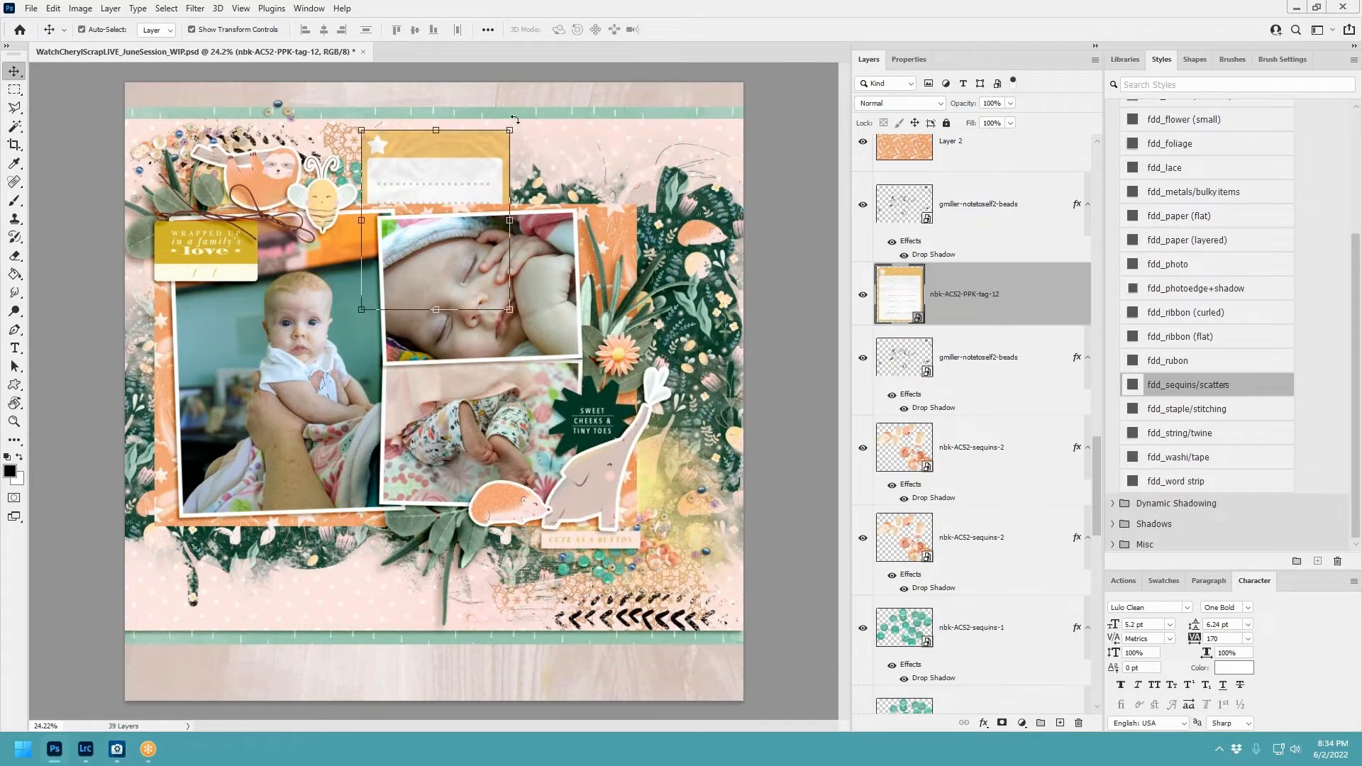
{"action": "left_click_drag", "start_coordinate": [511, 132], "coordinate": [461, 148]}
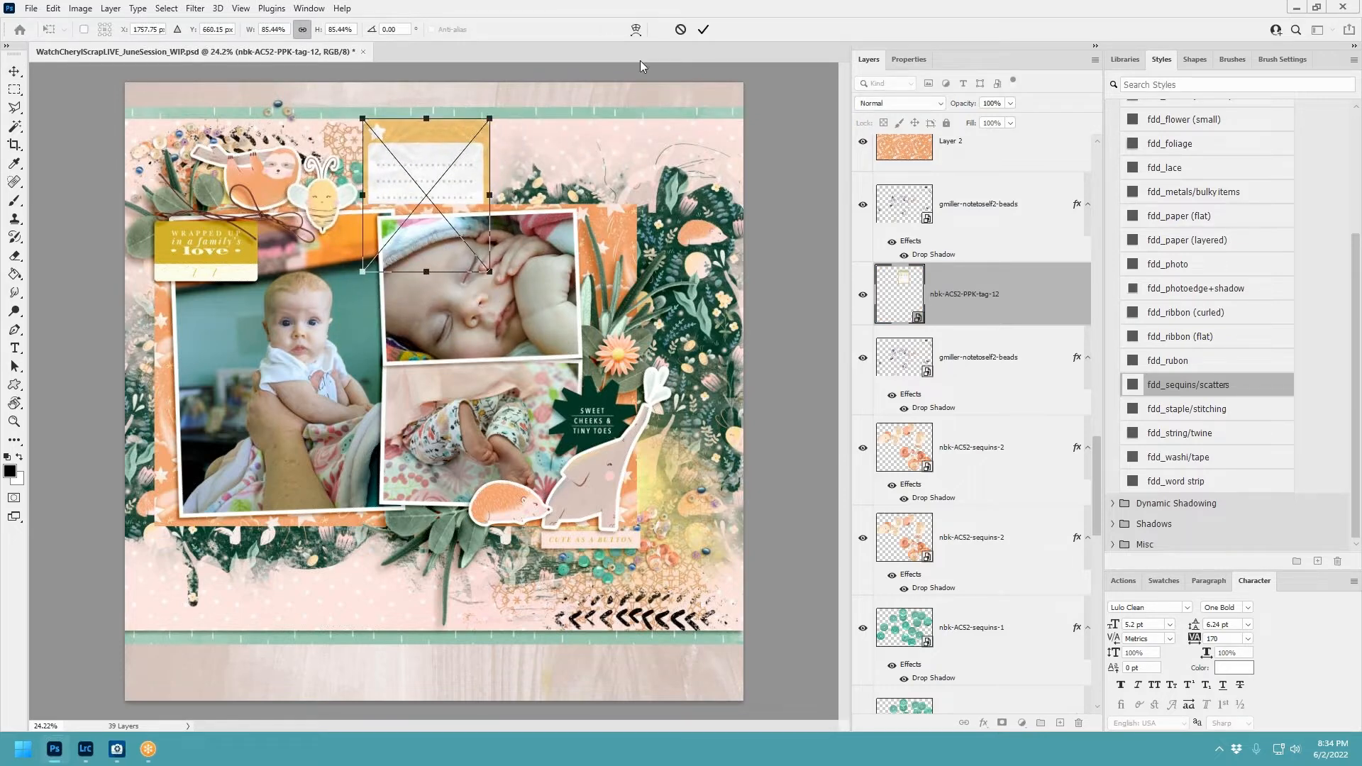
{"action": "left_click", "coordinate": [703, 30]}
{"action": "left_click", "coordinate": [1205, 243]}
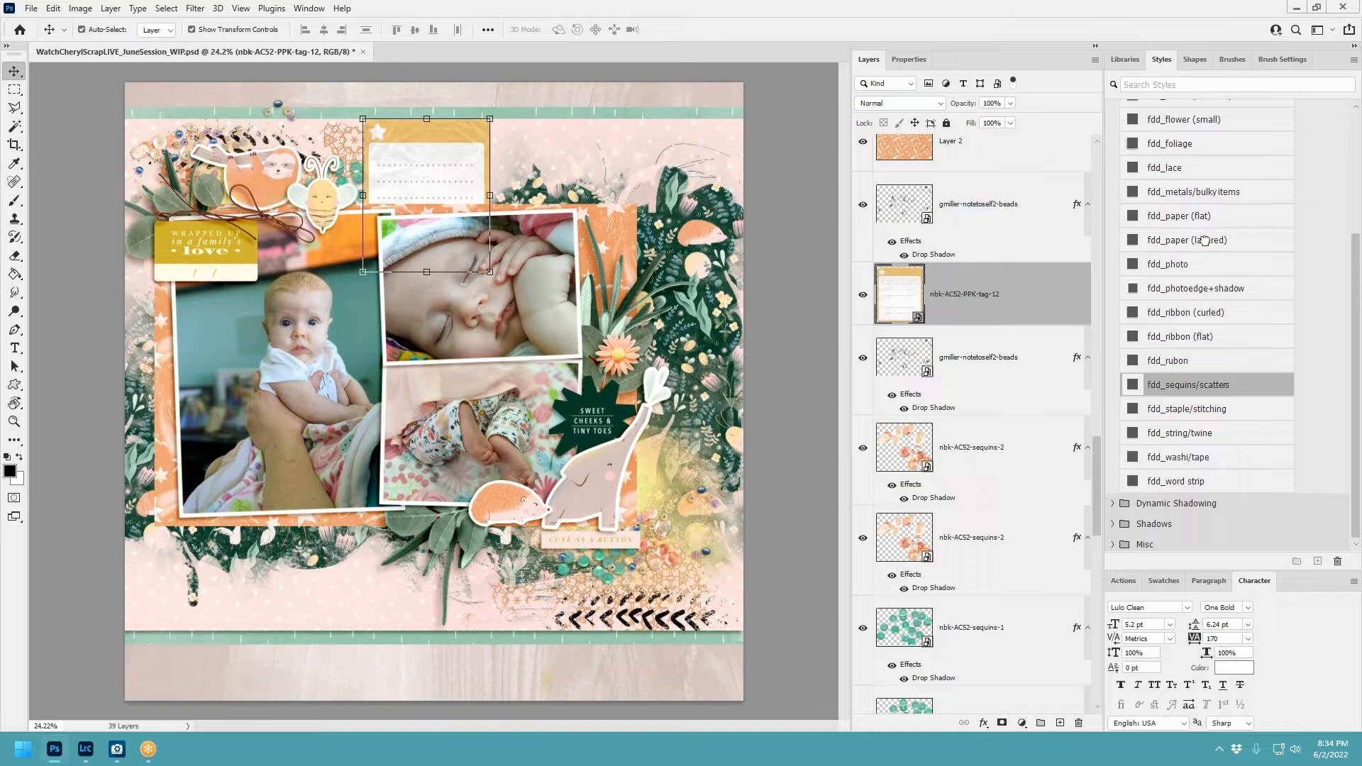
{"action": "mouse_move", "coordinate": [442, 138]}
{"action": "left_mouse_down"}
{"action": "mouse_move", "coordinate": [430, 156]}
{"action": "mouse_move", "coordinate": [440, 151]}
{"action": "left_mouse_up"}
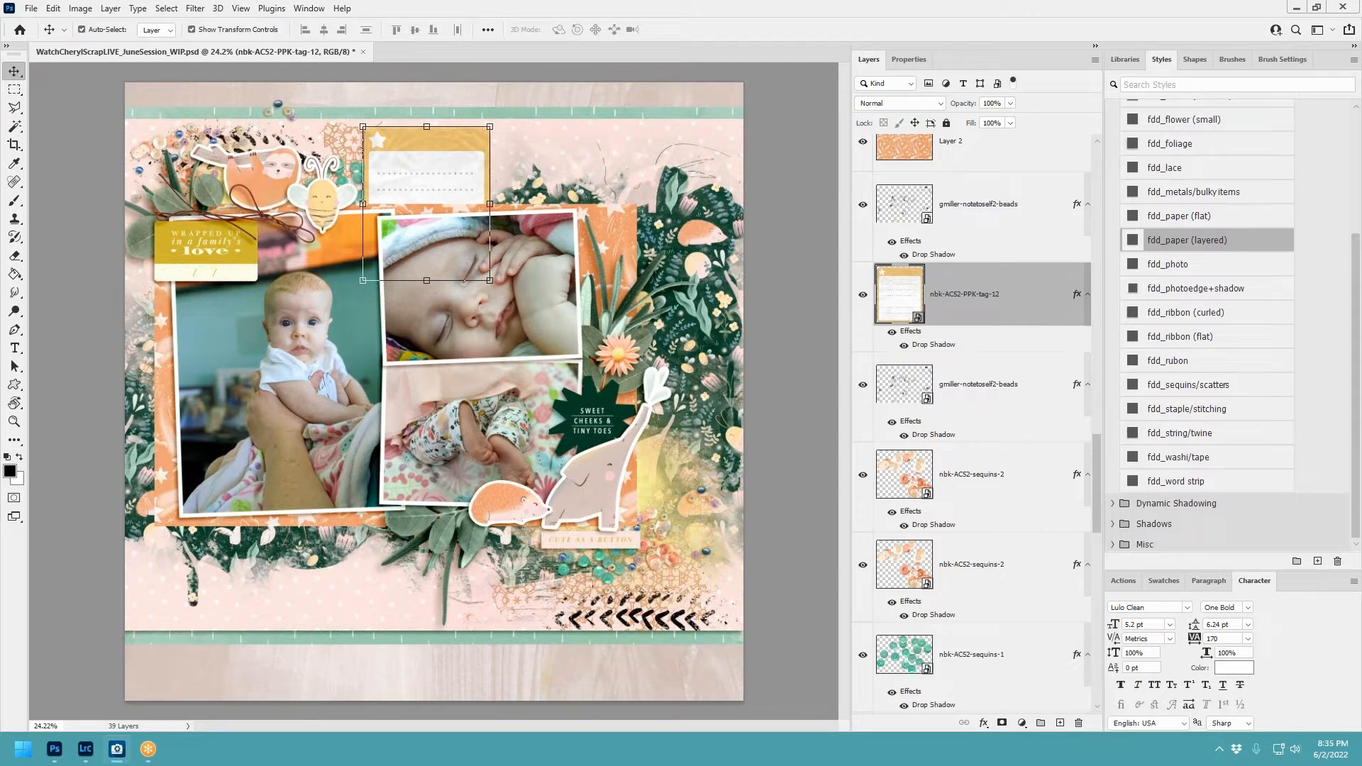
Add sahindesigns-hellobaby-card17 beneath the tag layer, style it fdd_paper (layered), and scale it to 76.71% so its floral corner shows beside the tag.
{"action": "left_click_drag", "start_coordinate": [556, 358], "coordinate": [607, 193]}
{"action": "left_click_drag", "start_coordinate": [951, 304], "coordinate": [972, 418]}
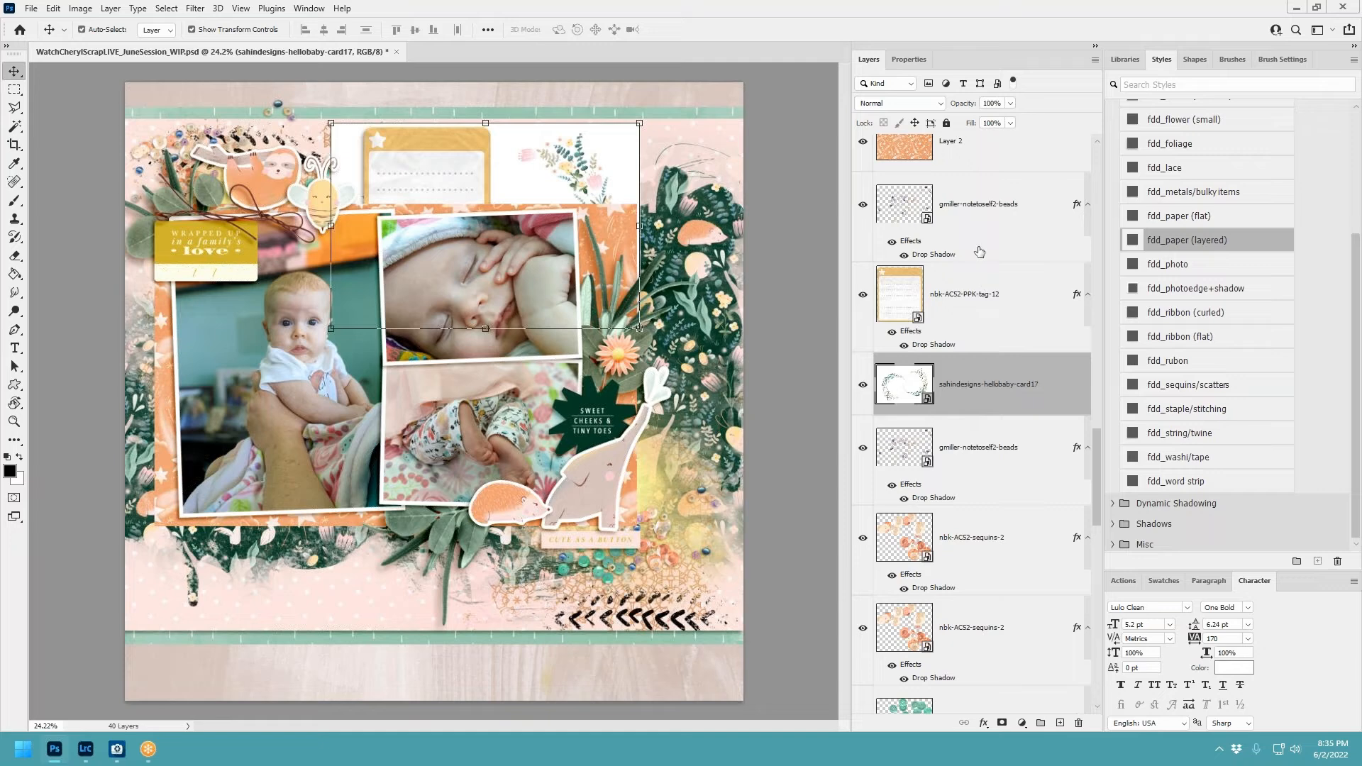
{"action": "left_click", "coordinate": [1195, 243]}
{"action": "left_click_drag", "start_coordinate": [640, 123], "coordinate": [544, 131]}
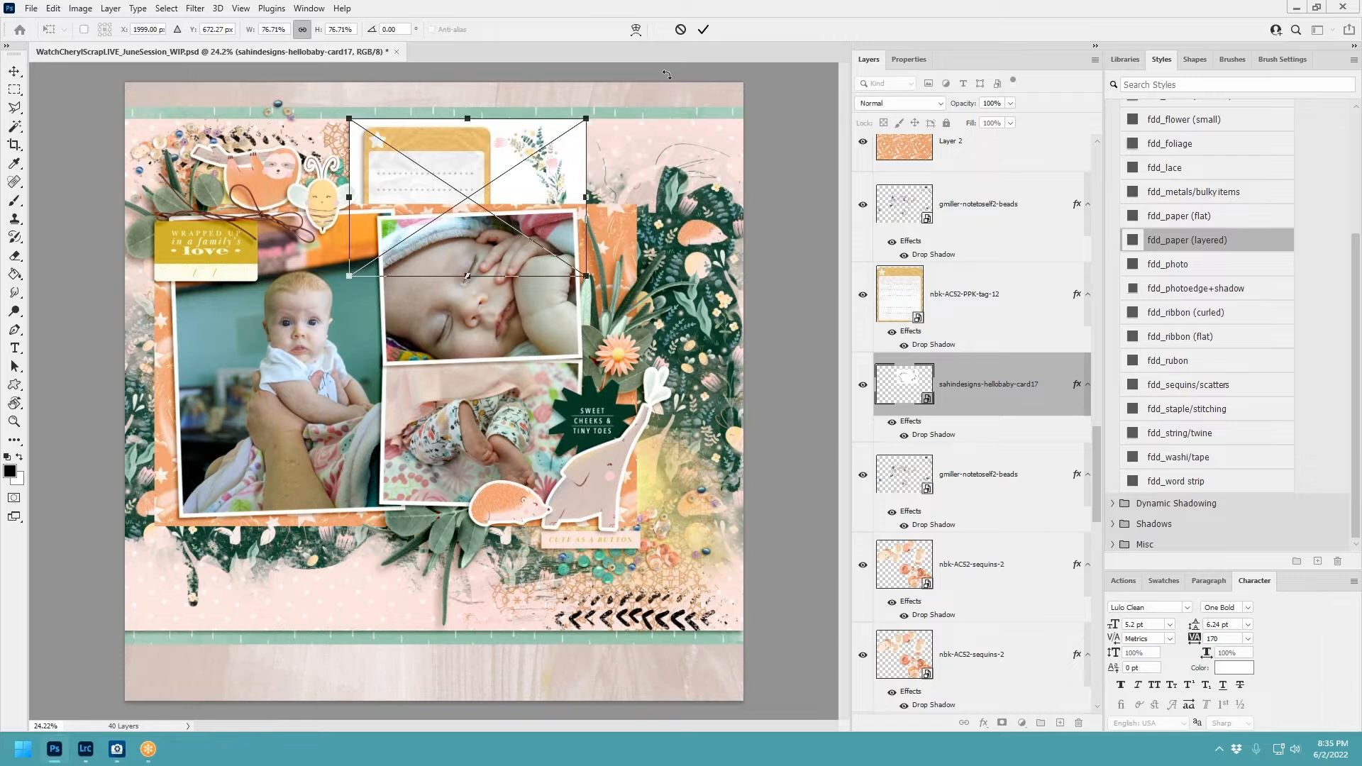
{"action": "left_click", "coordinate": [703, 32]}
{"action": "left_click_drag", "start_coordinate": [564, 185], "coordinate": [568, 186]}
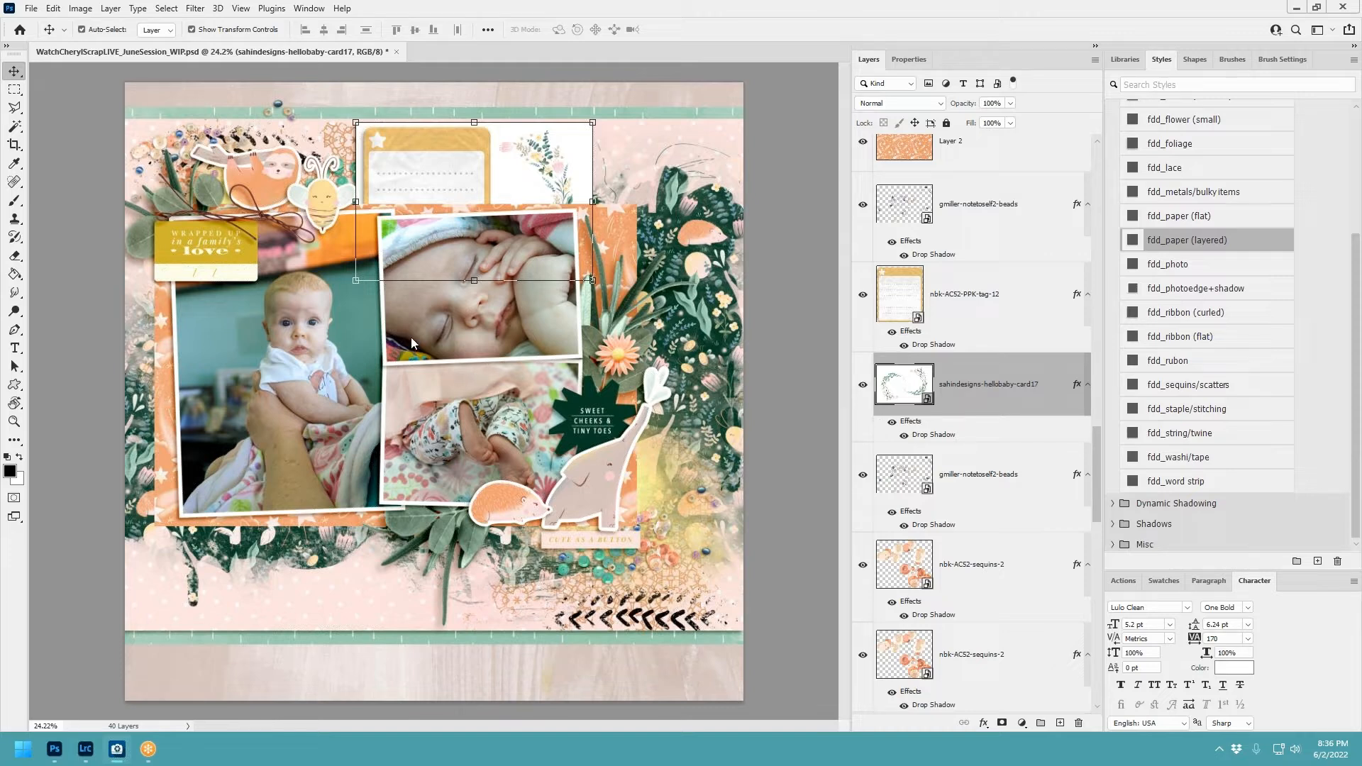
{"action": "left_click", "coordinate": [787, 195]}
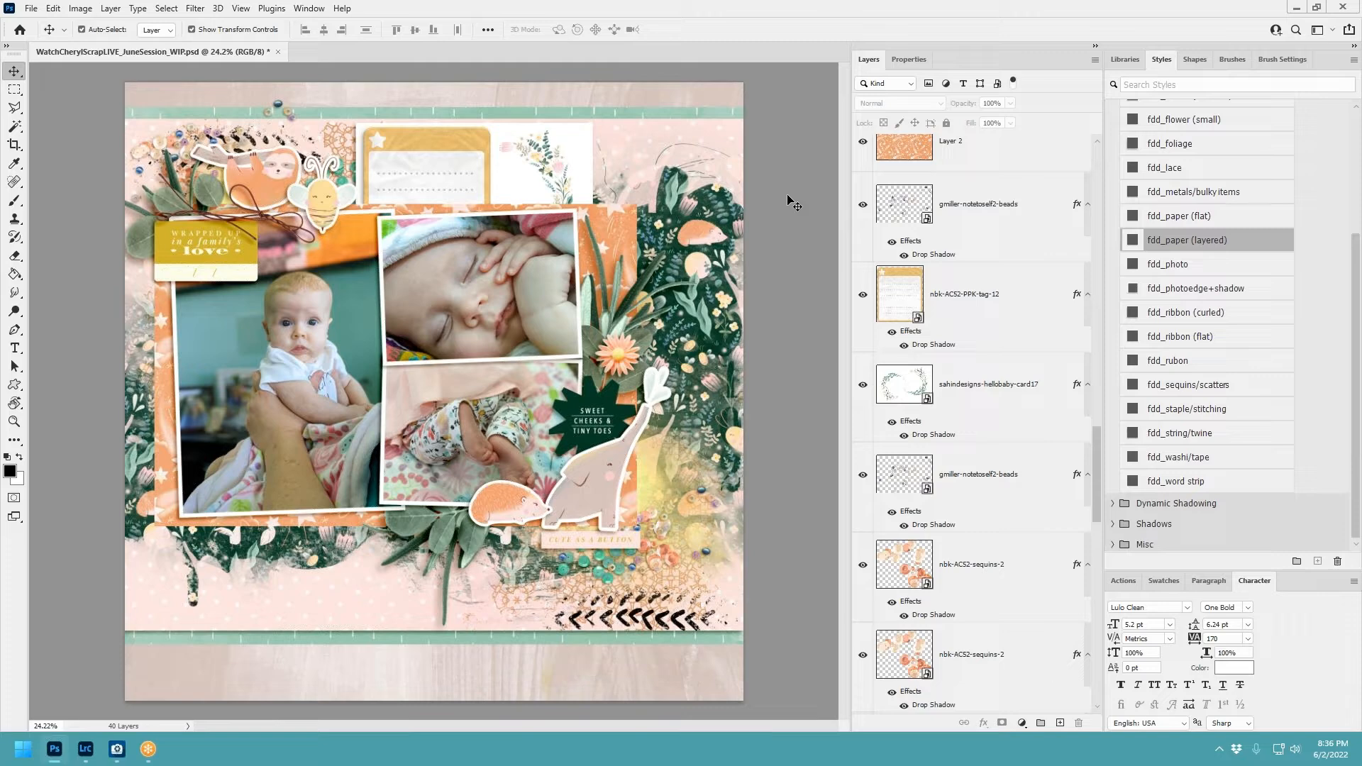
Add lgrieveson-crowned-flower-02 with the fdd_flower (medium) style, scaled to 34.80% and placed just above the orange daisy.
{"action": "scroll", "coordinate": [901, 202], "scroll_direction": "down", "scroll_amount": 2}
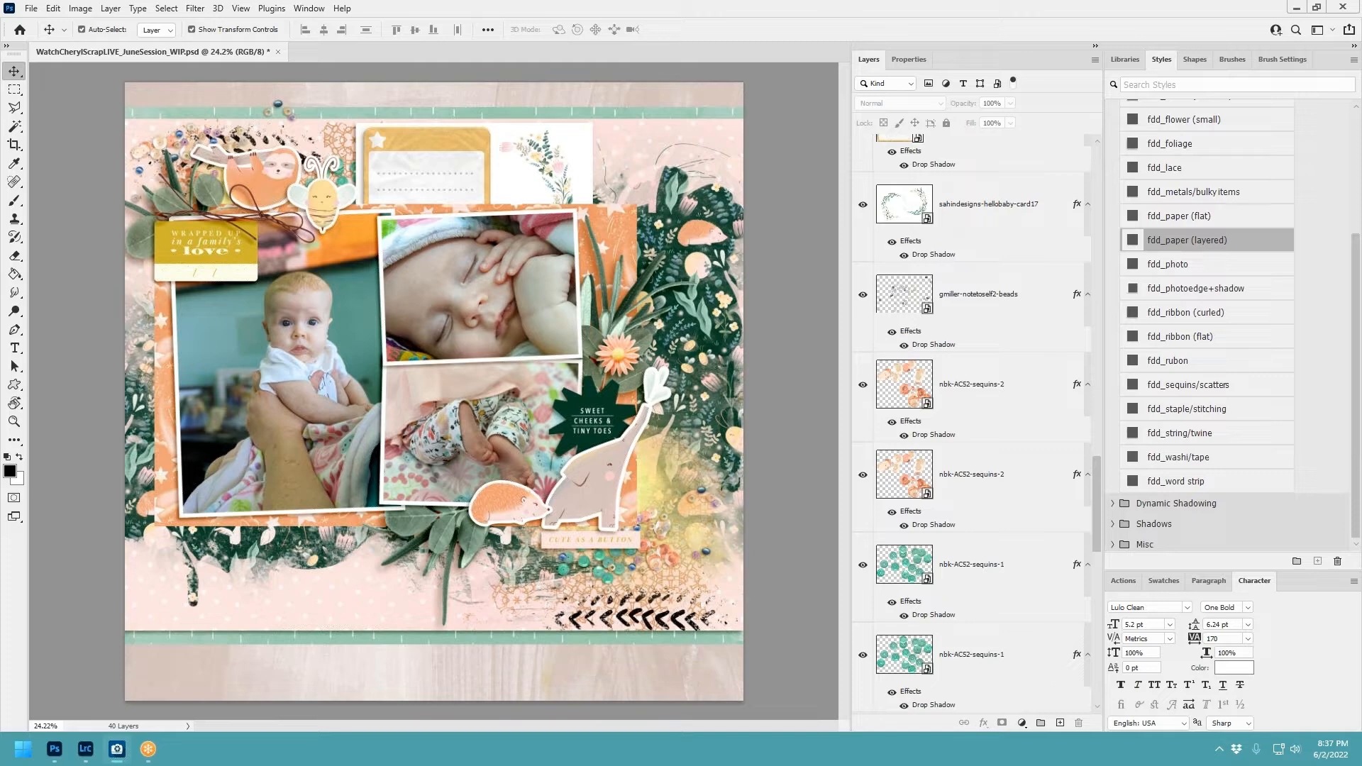
{"action": "left_click_drag", "start_coordinate": [497, 355], "coordinate": [522, 312]}
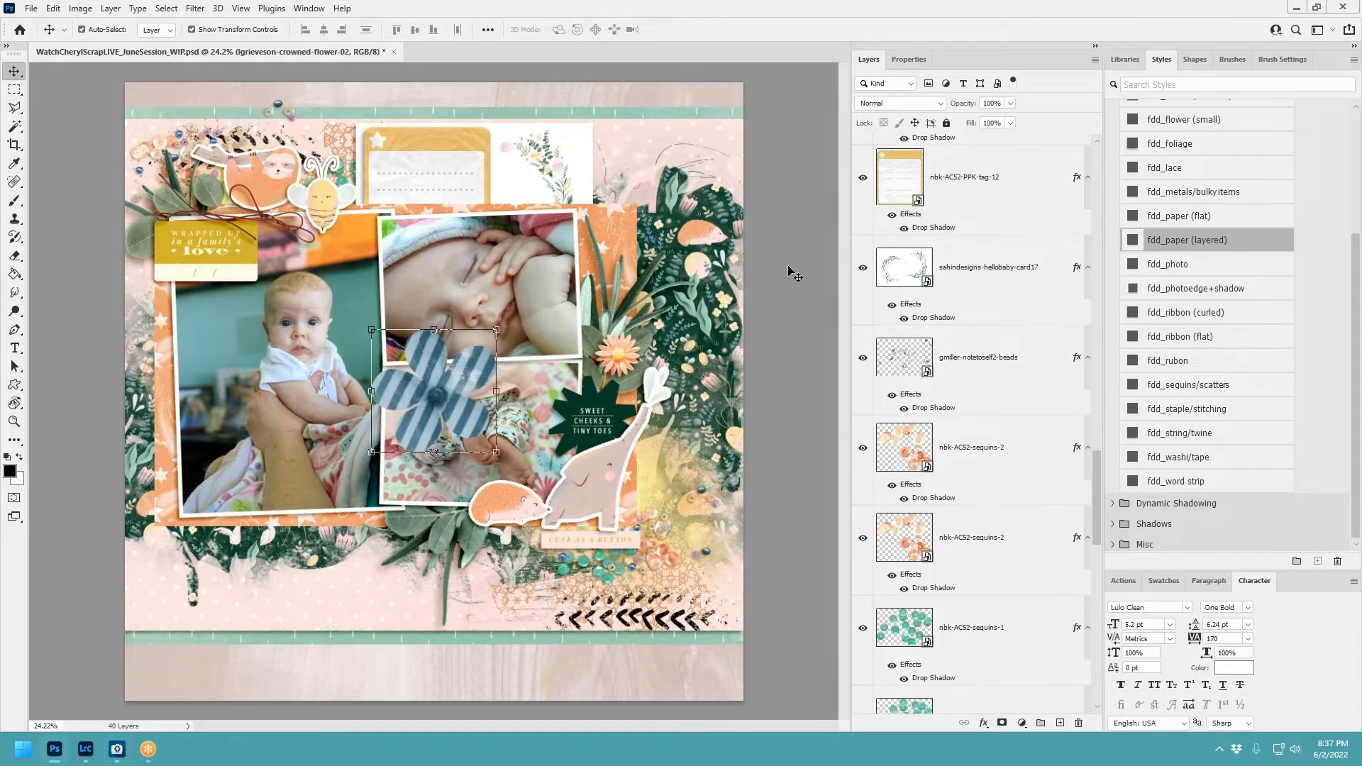
{"action": "scroll", "coordinate": [1199, 131], "scroll_direction": "up", "scroll_amount": 1}
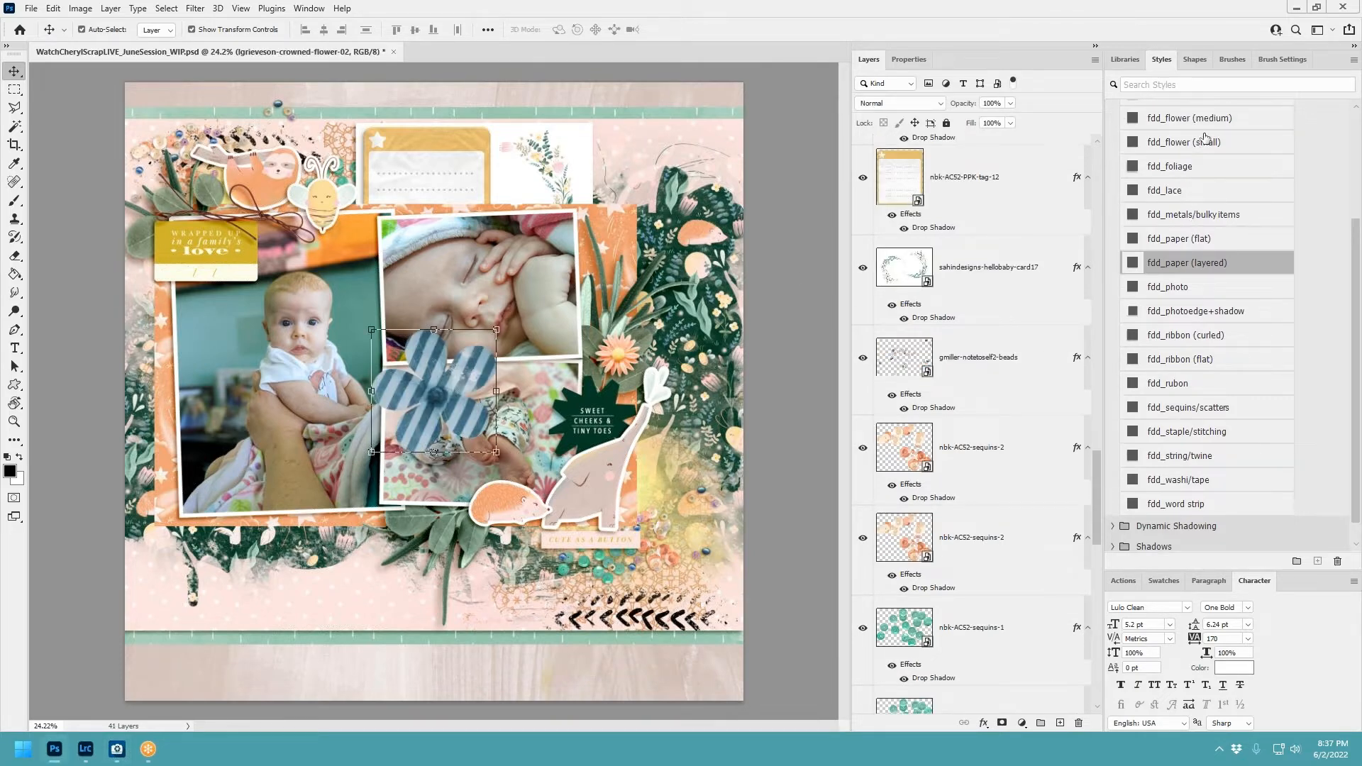
{"action": "left_click", "coordinate": [1206, 119]}
{"action": "left_click_drag", "start_coordinate": [496, 330], "coordinate": [651, 318]}
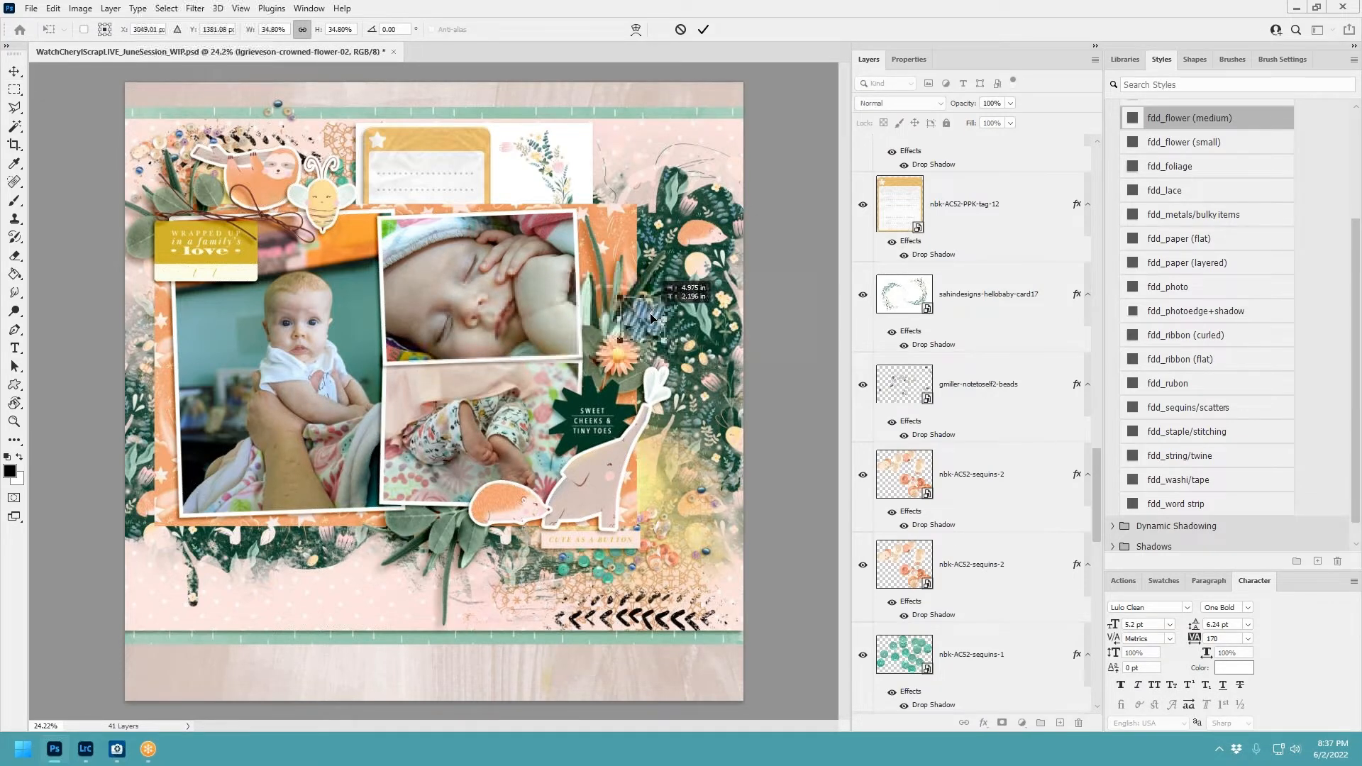
{"action": "left_click", "coordinate": [702, 29]}
Add lgrieveson-crowned-flower-01 with the fdd_flower (medium) style, scaled to 54.51% over the greenery beside the hedgehog.
{"action": "left_click_drag", "start_coordinate": [588, 359], "coordinate": [586, 362]}
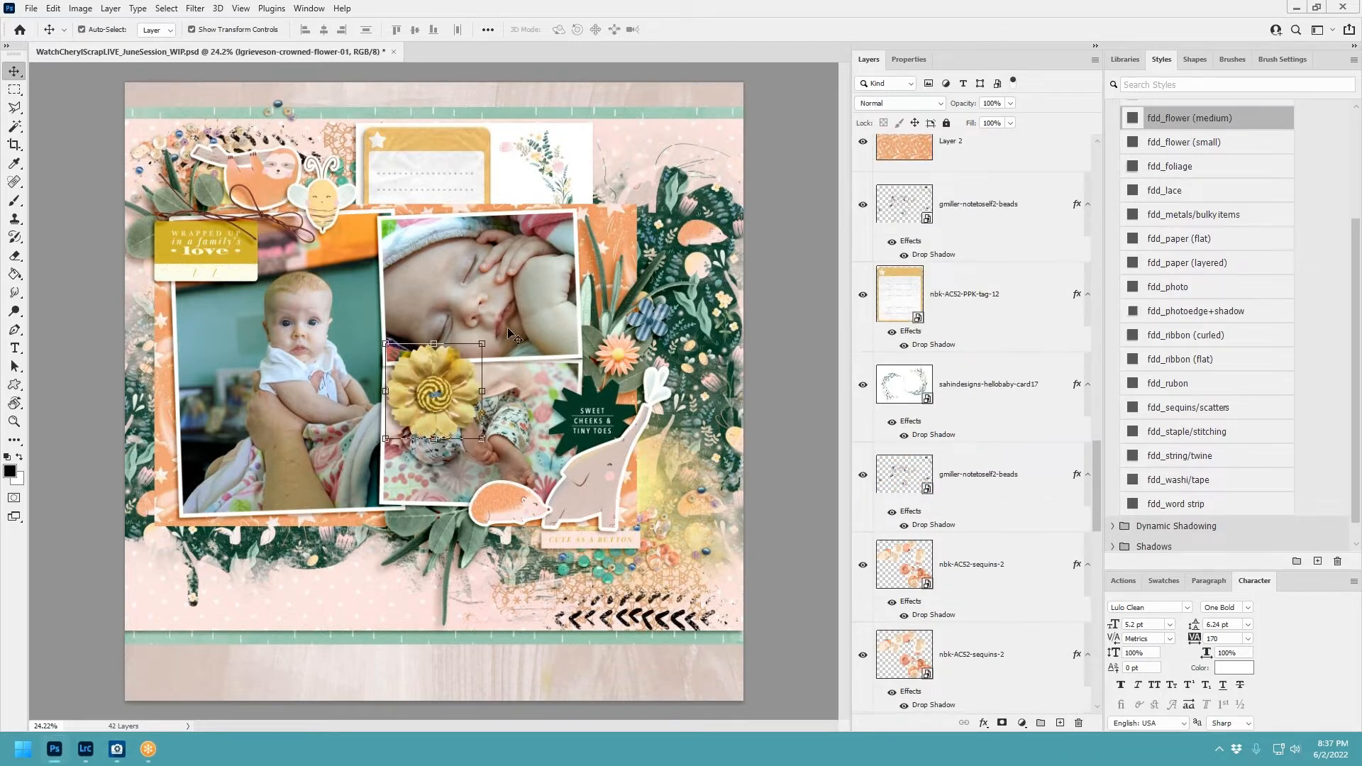
{"action": "left_click_drag", "start_coordinate": [482, 343], "coordinate": [463, 520]}
{"action": "left_click", "coordinate": [702, 29]}
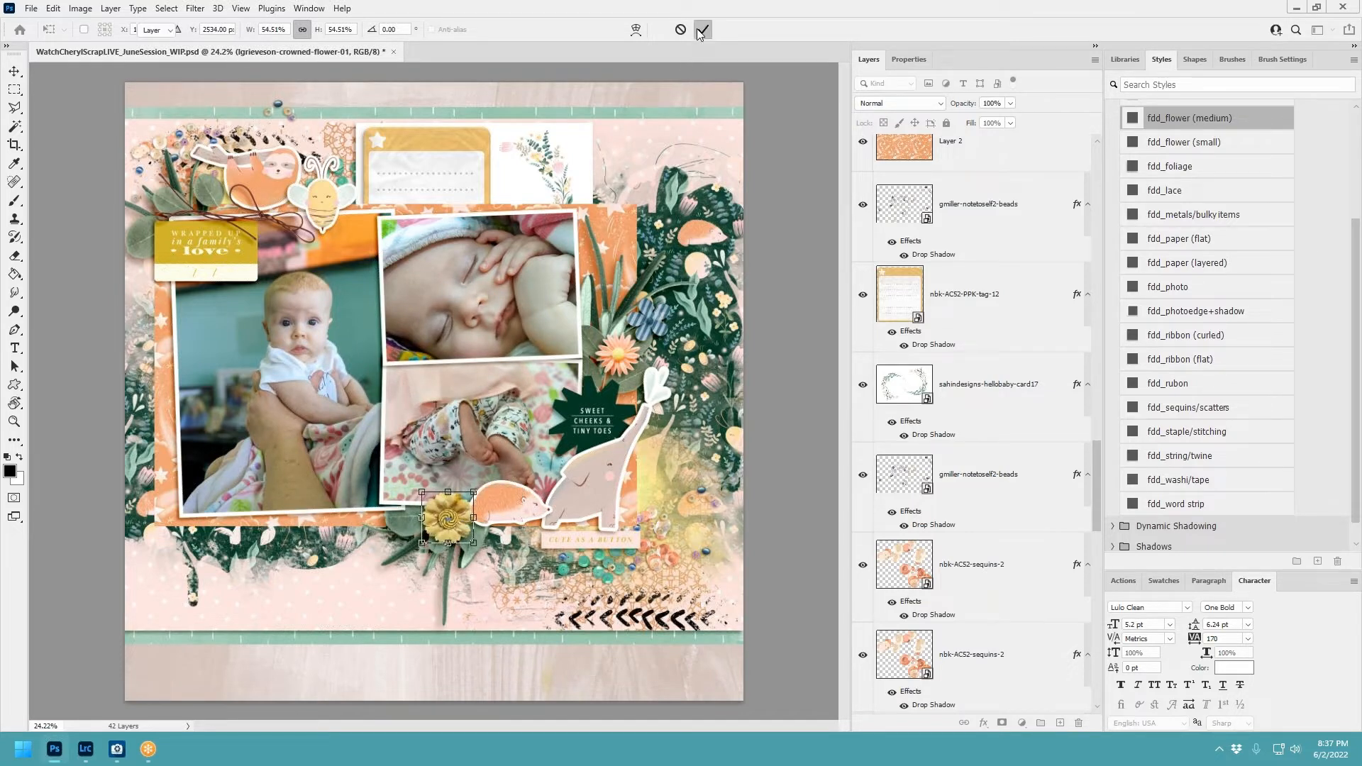
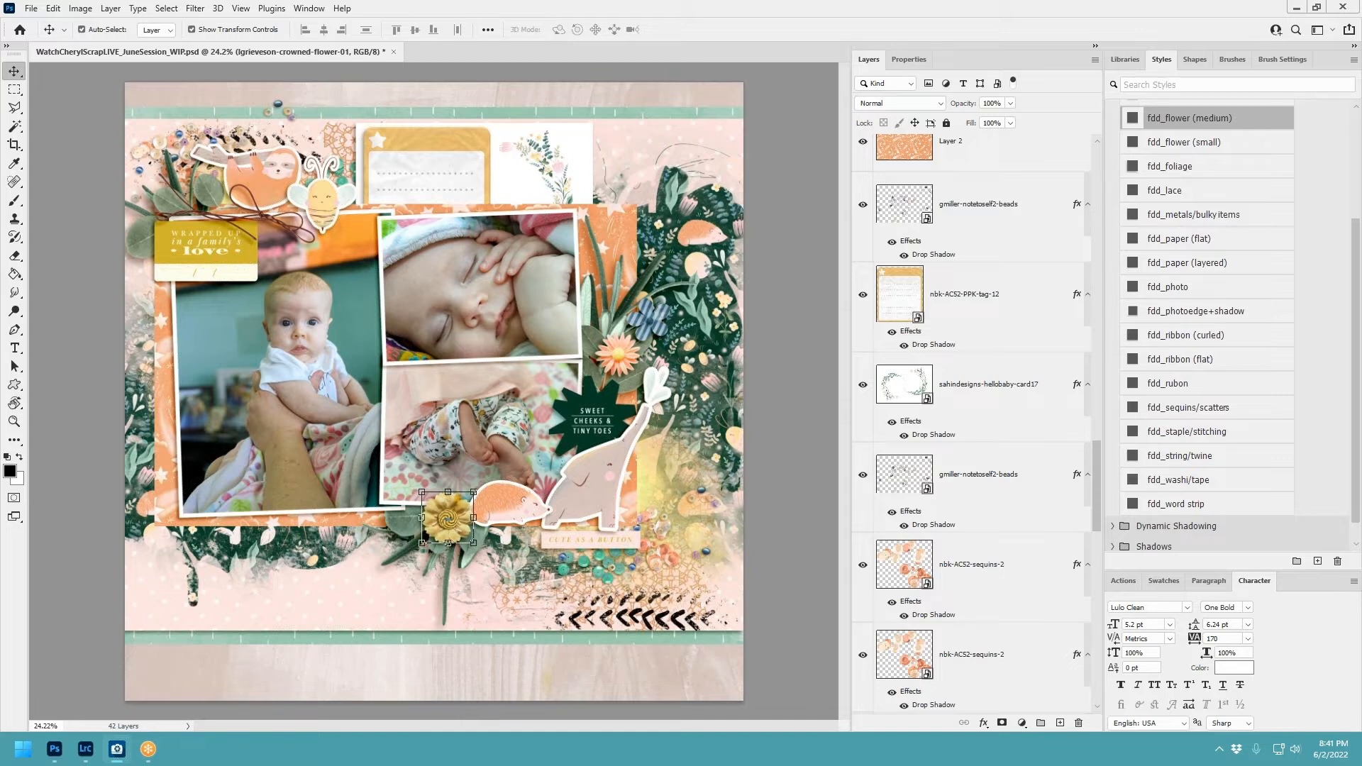
Add nbk-AC52-gem styled fdd_metals/bulky items beneath the lgrieveson-crowned-flower-01 layer, scaled down and tucked just below the yellow flower.
{"action": "key", "text": "ctrl+v"}
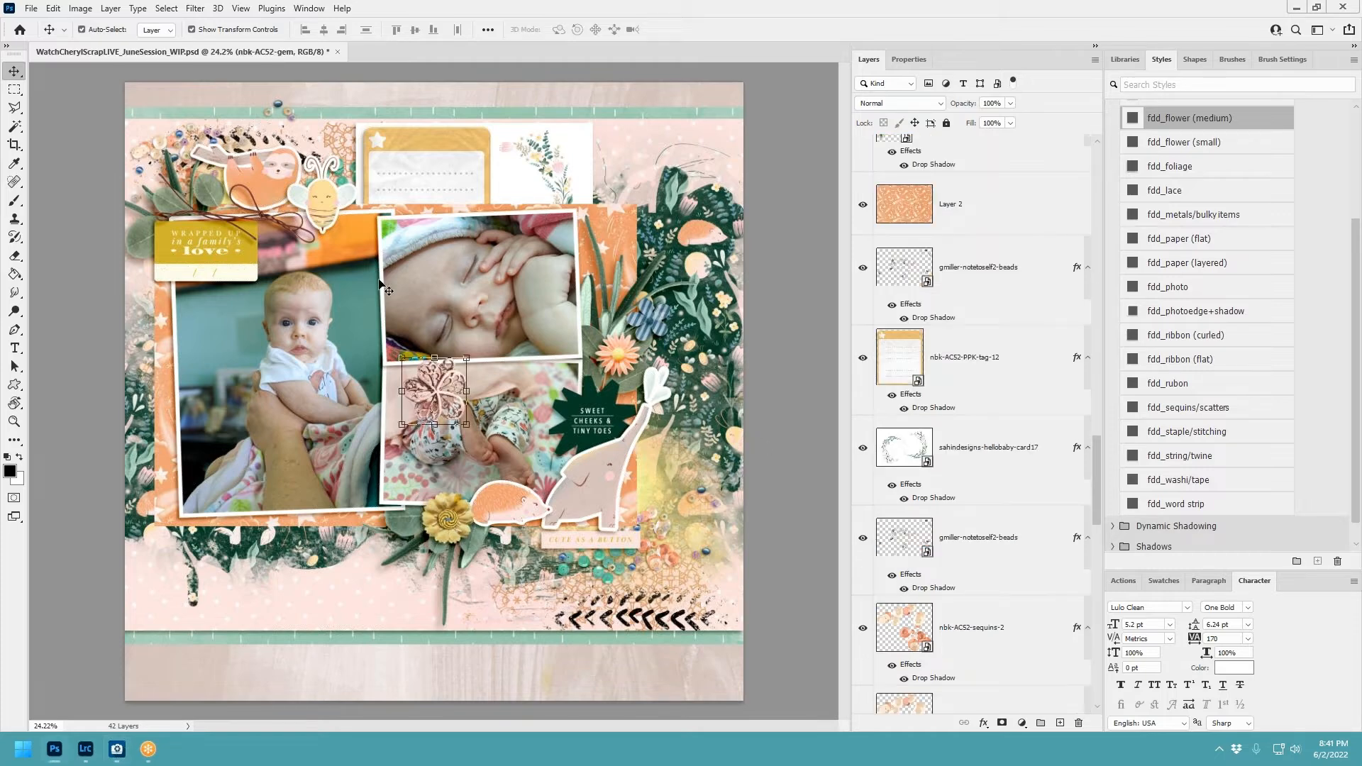
{"action": "left_click_drag", "start_coordinate": [442, 411], "coordinate": [411, 562]}
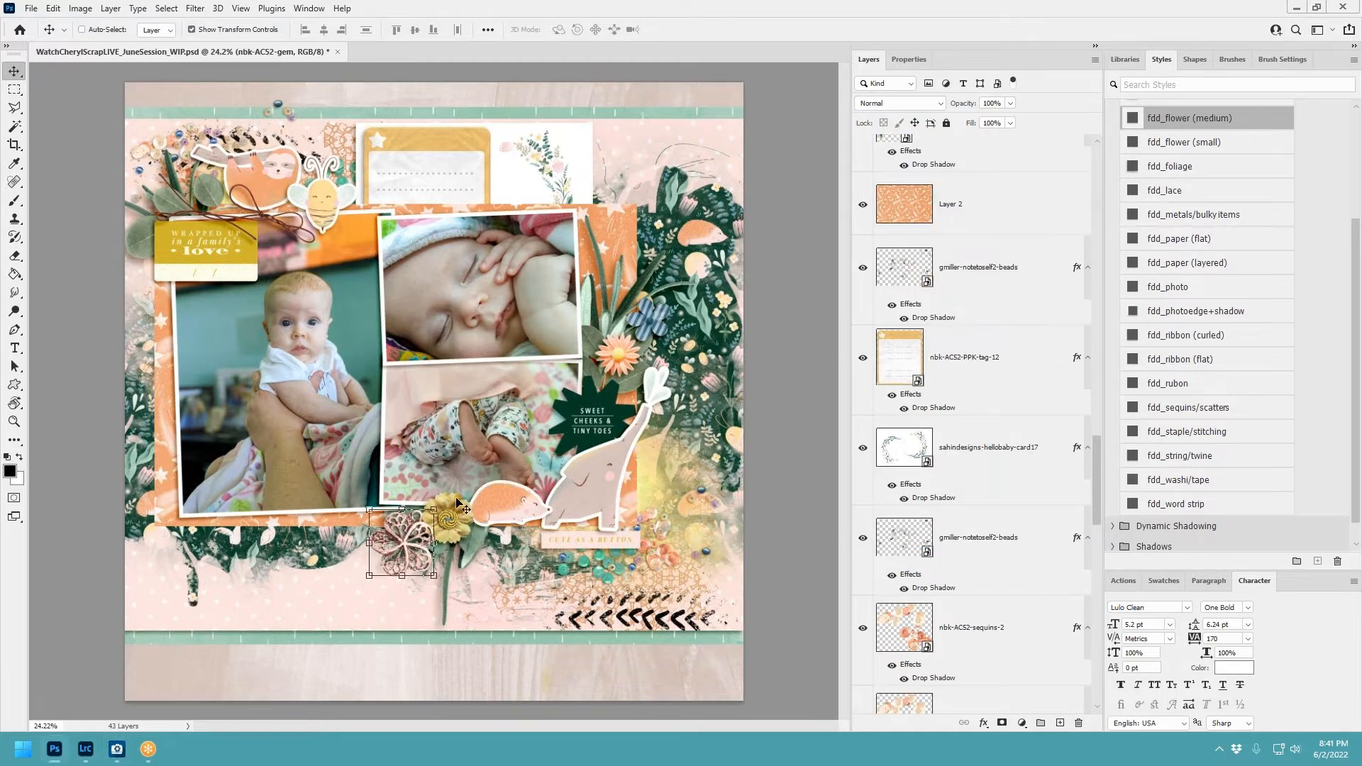
{"action": "left_click", "coordinate": [1168, 219]}
{"action": "left_click_drag", "start_coordinate": [434, 509], "coordinate": [430, 558]}
{"action": "left_click", "coordinate": [705, 31]}
{"action": "left_click_drag", "start_coordinate": [973, 151], "coordinate": [986, 316]}
{"action": "left_click_drag", "start_coordinate": [451, 534], "coordinate": [426, 554]}
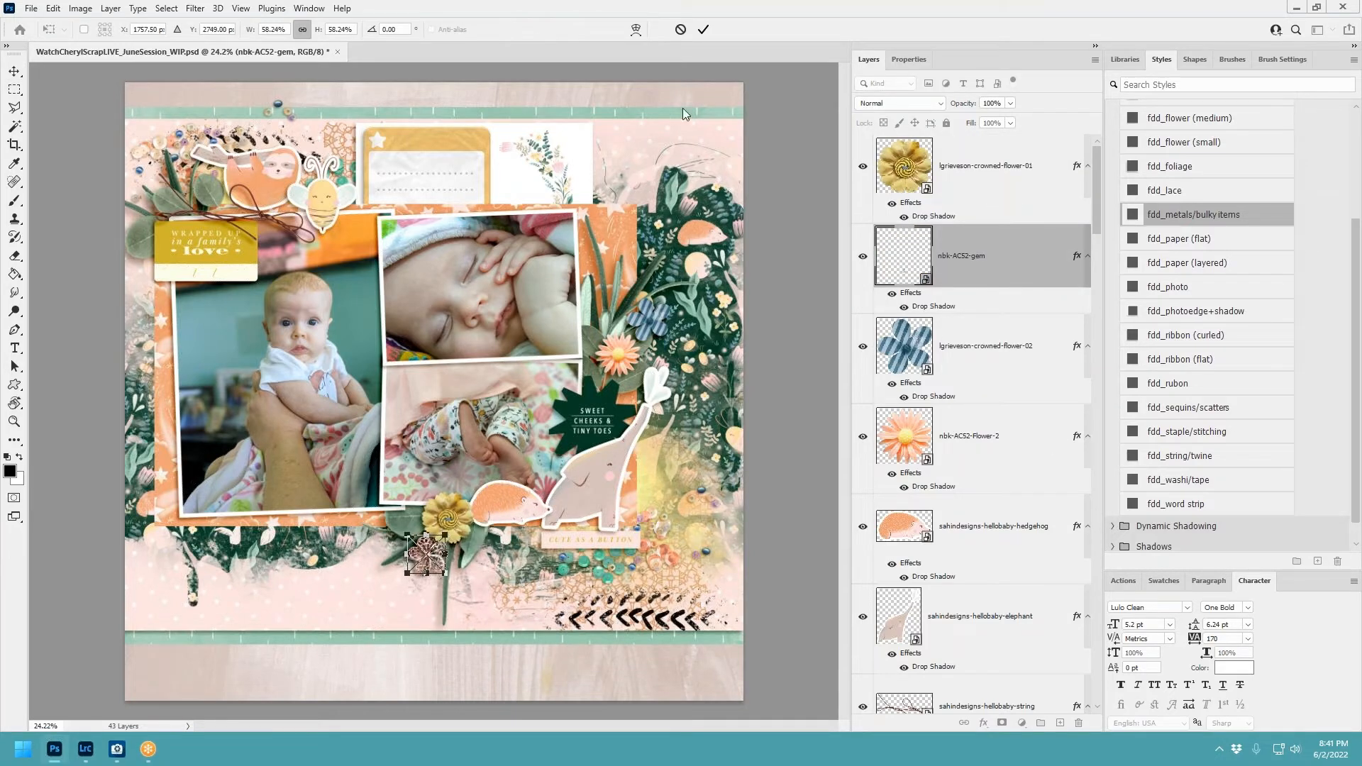
{"action": "left_click", "coordinate": [703, 31]}
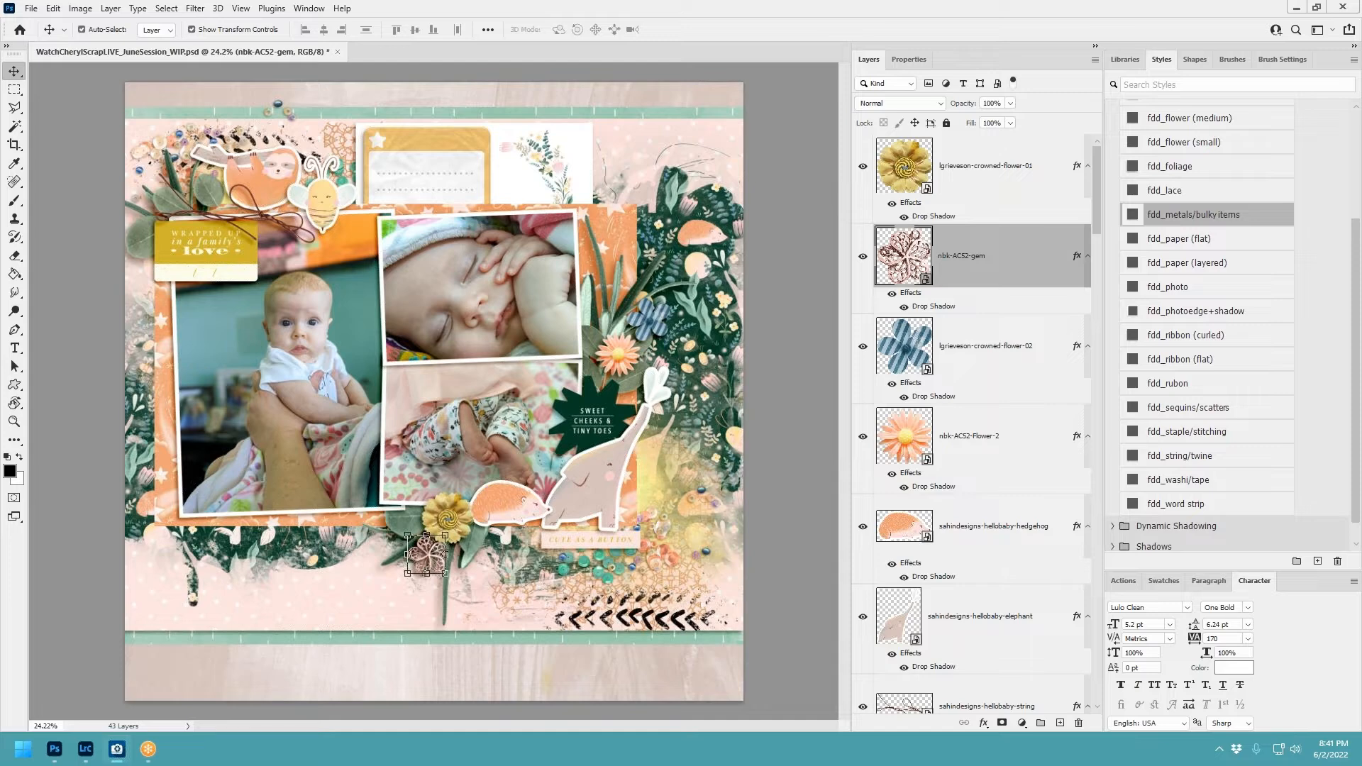
Add the nbk-AC52-sign-4 star, scaled to 46.47%, beside the floral card near the page's upper-right corner.
{"action": "left_click_drag", "start_coordinate": [726, 322], "coordinate": [544, 330]}
{"action": "left_click_drag", "start_coordinate": [454, 392], "coordinate": [691, 140]}
{"action": "left_click_drag", "start_coordinate": [736, 79], "coordinate": [630, 156]}
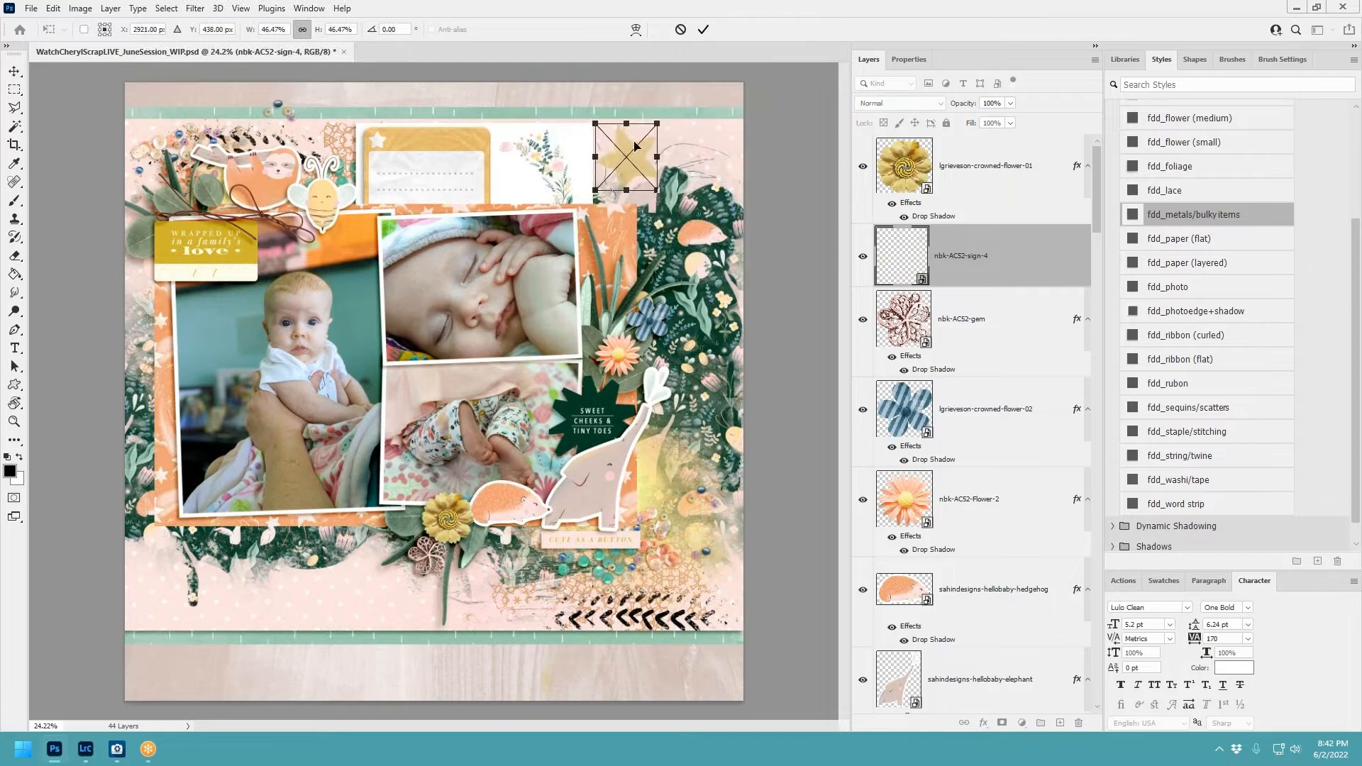
{"action": "left_click", "coordinate": [703, 29]}
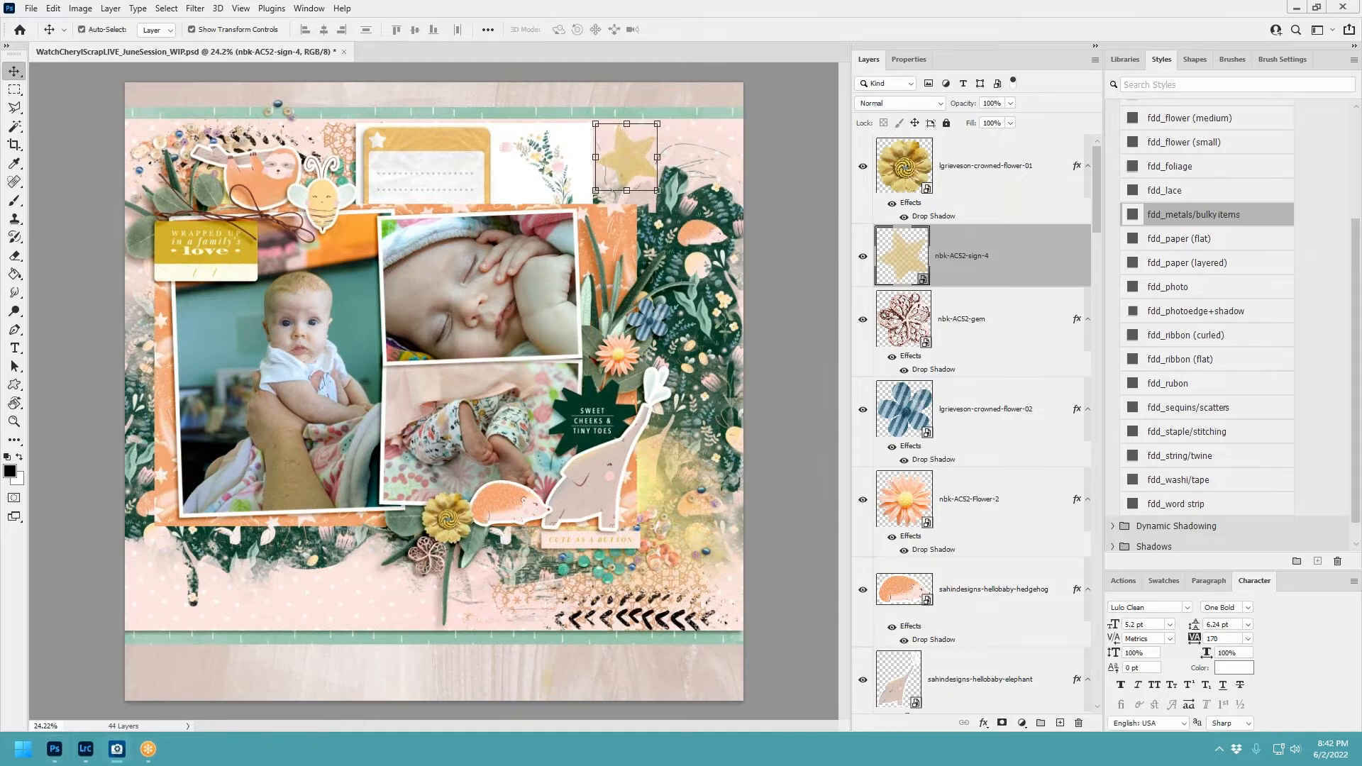
Add nbk-AC52-Flower-12 with the fdd_flower (small) style, scaled down and placed just behind the elephant's back legs.
{"action": "key", "text": "ctrl+v"}
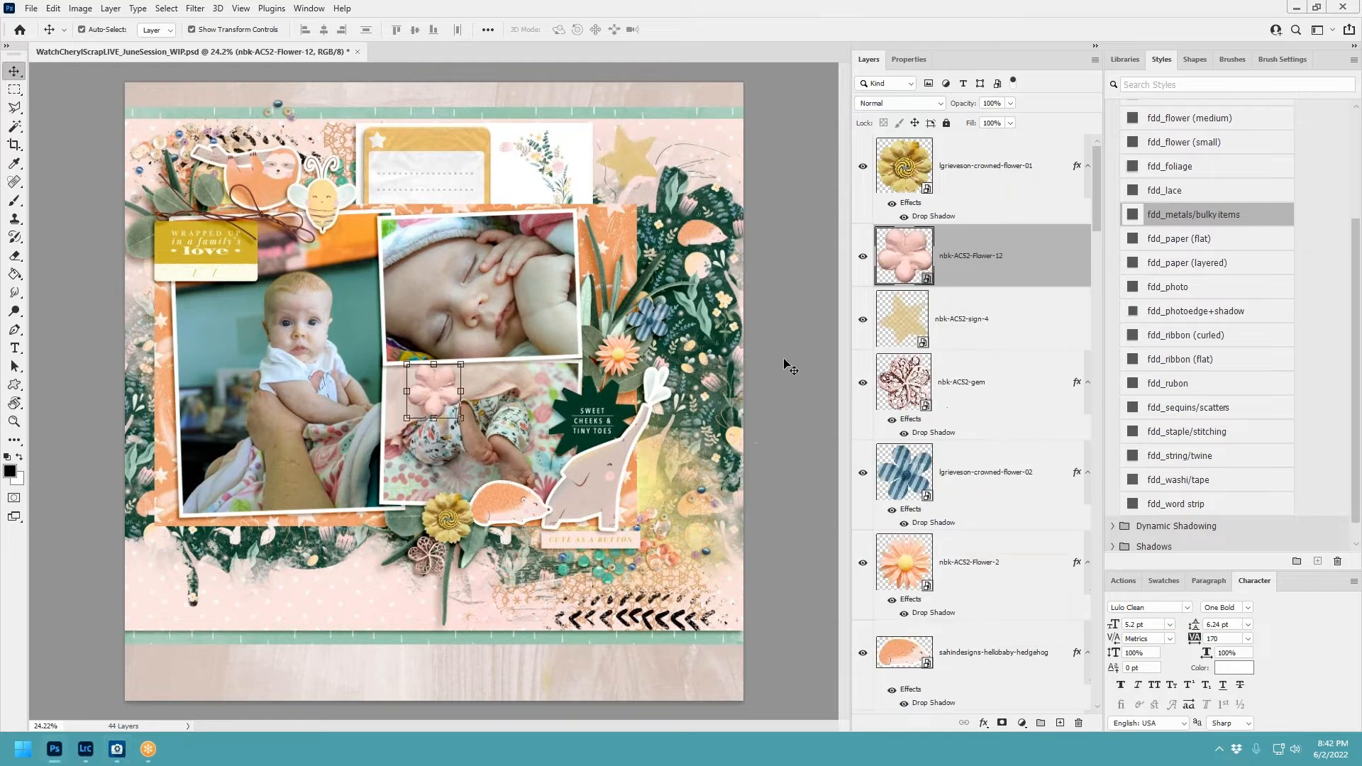
{"action": "left_click", "coordinate": [1183, 144]}
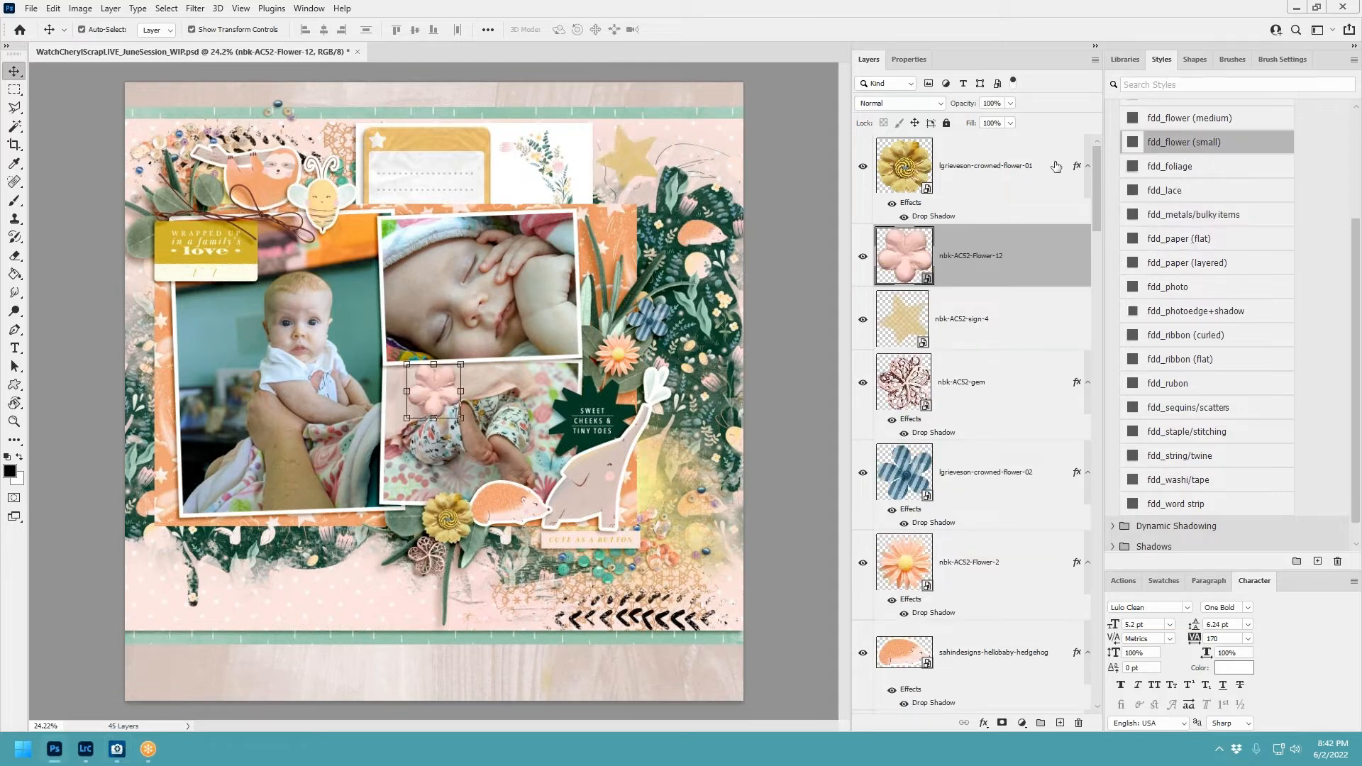
{"action": "left_click_drag", "start_coordinate": [436, 385], "coordinate": [643, 508]}
{"action": "left_click", "coordinate": [703, 29]}
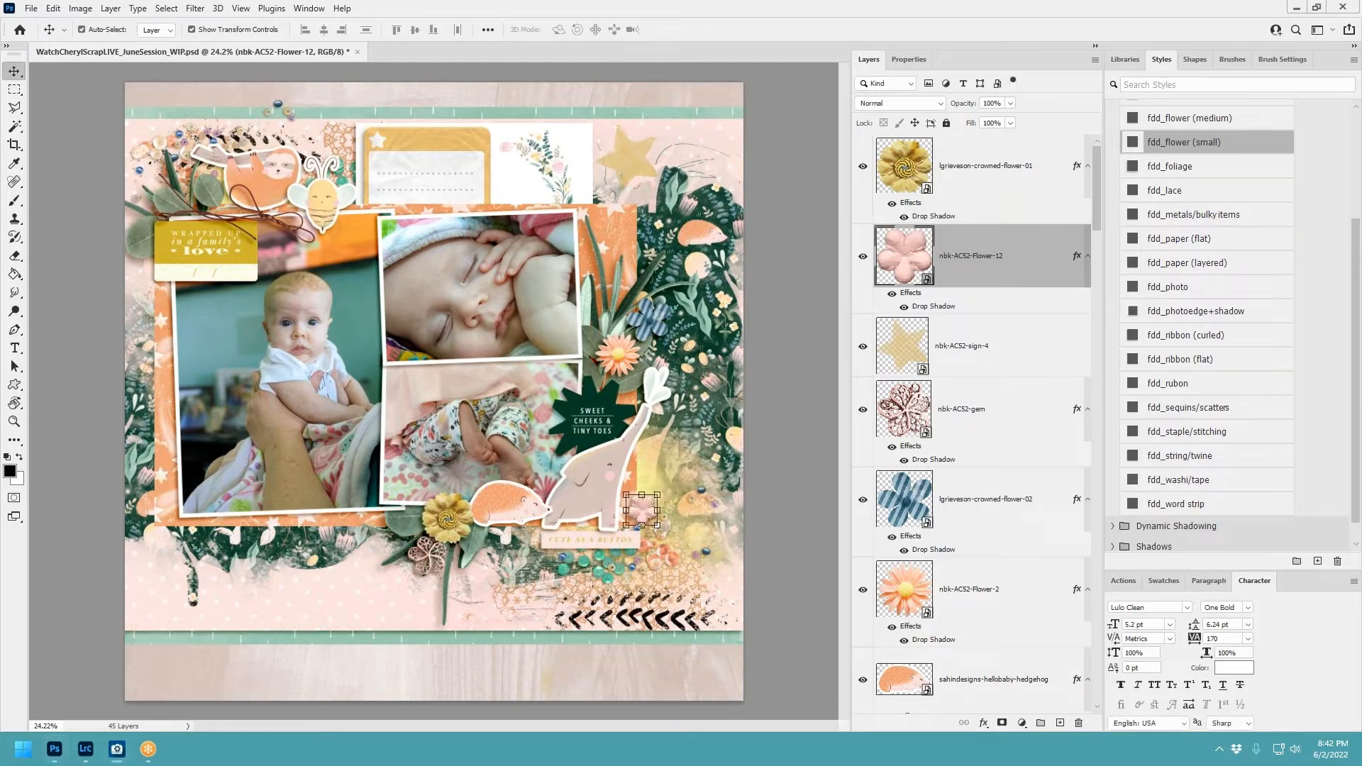
Add nbk-AC52-Flower-22 between the nbk-AC52-Flower-2 and hedgehog layers and apply the fdd_foliage style.
{"action": "left_click_drag", "start_coordinate": [456, 322], "coordinate": [627, 370]}
{"action": "left_click_drag", "start_coordinate": [959, 273], "coordinate": [980, 457]}
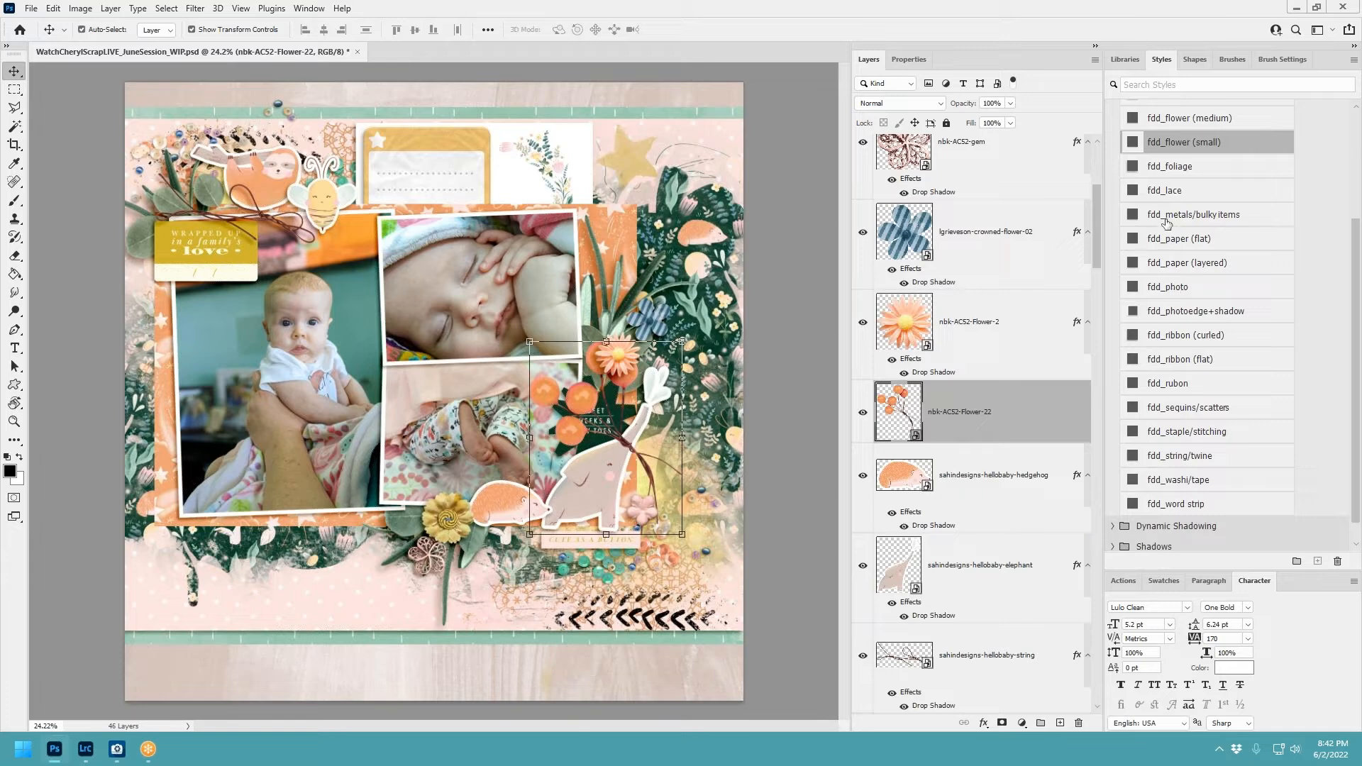
{"action": "left_click", "coordinate": [1193, 166]}
Rotate nbk-AC52-Flower-22 to 89.56°, scale it to 52.73%, and place it beside the elephant so the orange blooms fan outward.
{"action": "key", "text": "ctrl+t"}
{"action": "left_click_drag", "start_coordinate": [683, 342], "coordinate": [636, 528]}
{"action": "left_click_drag", "start_coordinate": [590, 476], "coordinate": [655, 504]}
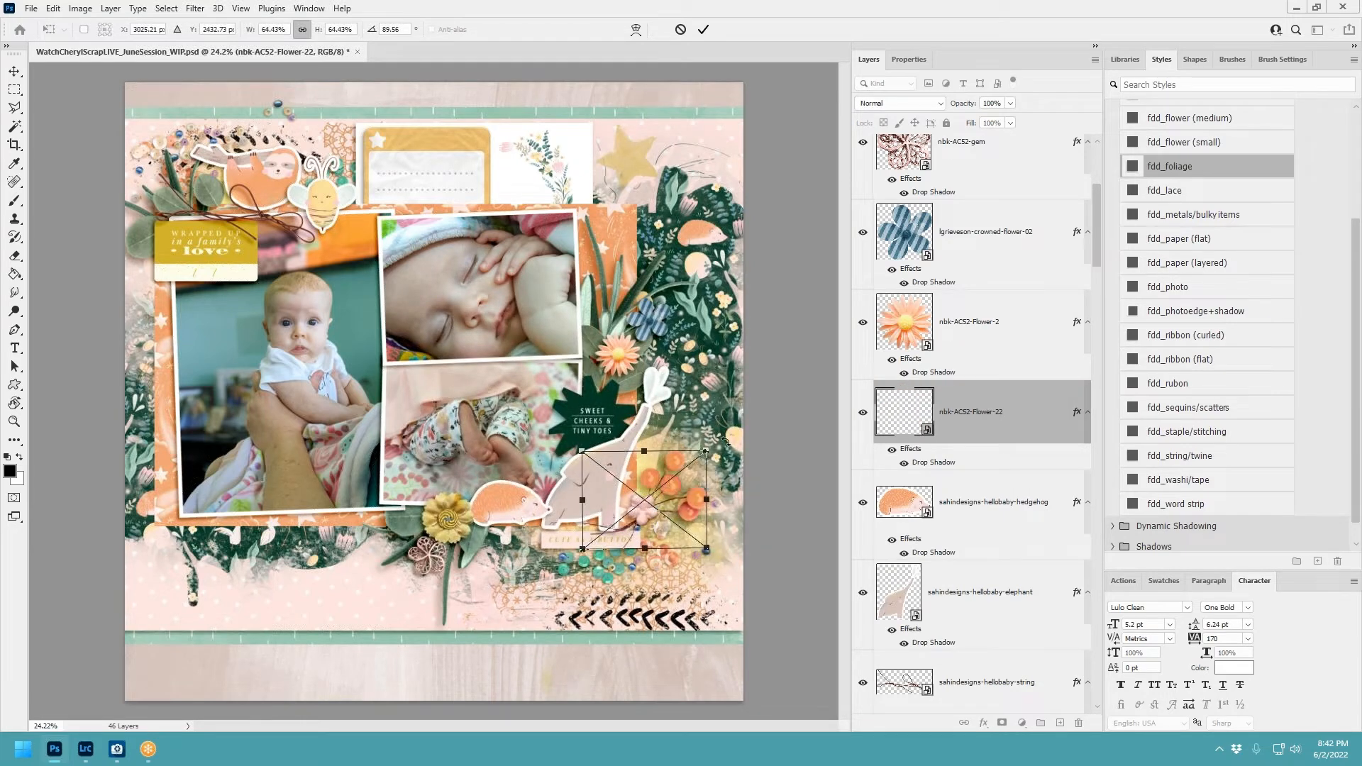
{"action": "left_click_drag", "start_coordinate": [707, 451], "coordinate": [670, 467]}
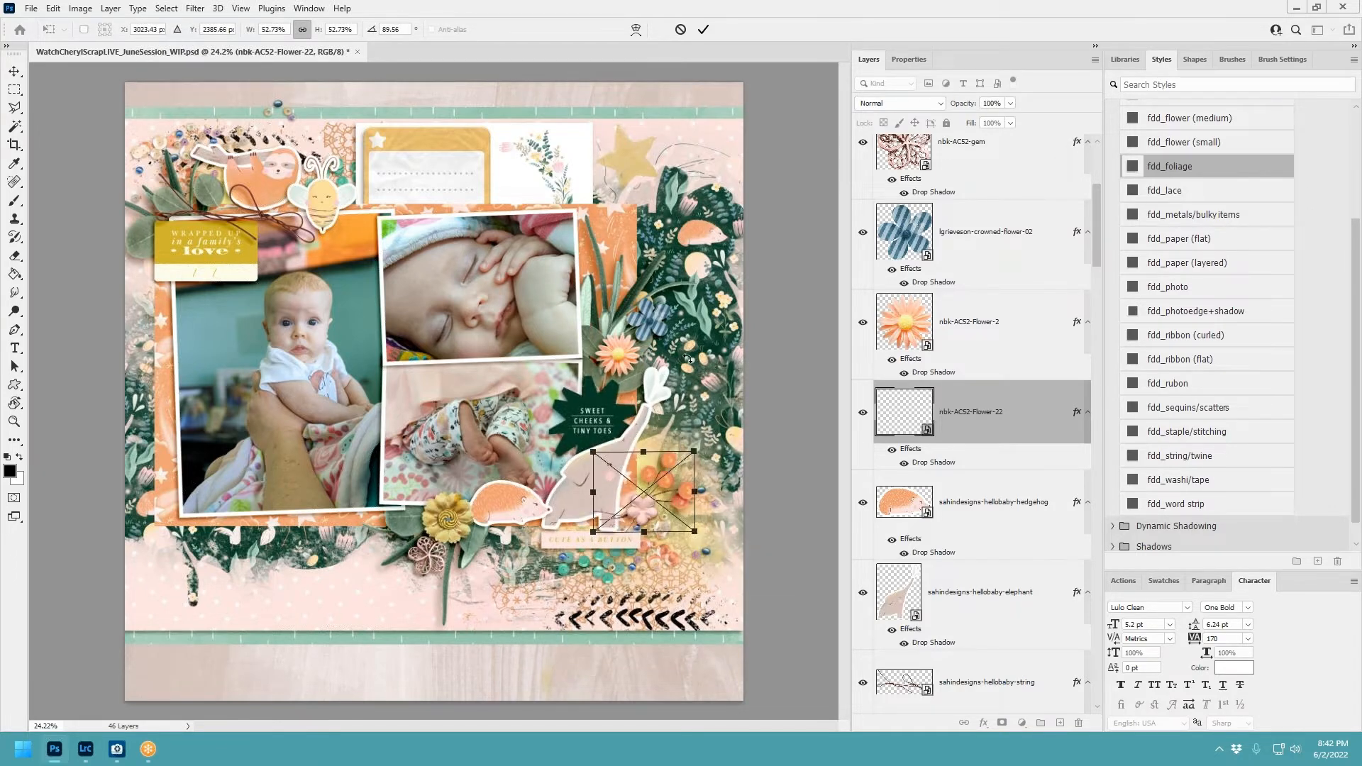
{"action": "left_click", "coordinate": [704, 29]}
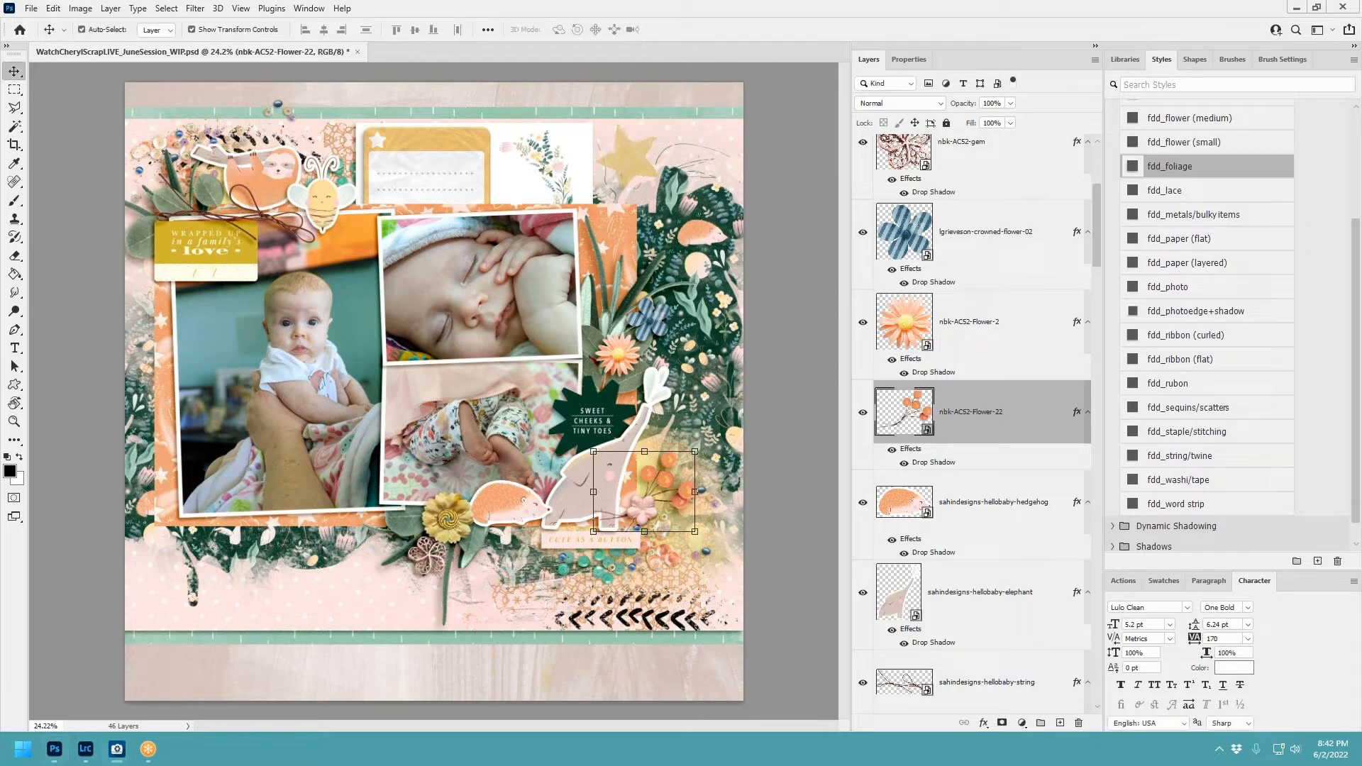
Add nbk-AC52-Flower-20 beneath the nbk-AC52-sequins-1 layers, scaled to 43.54% and peeking out behind the "Wrapped up in a family's love" tag.
{"action": "left_click_drag", "start_coordinate": [2, 387], "coordinate": [589, 381]}
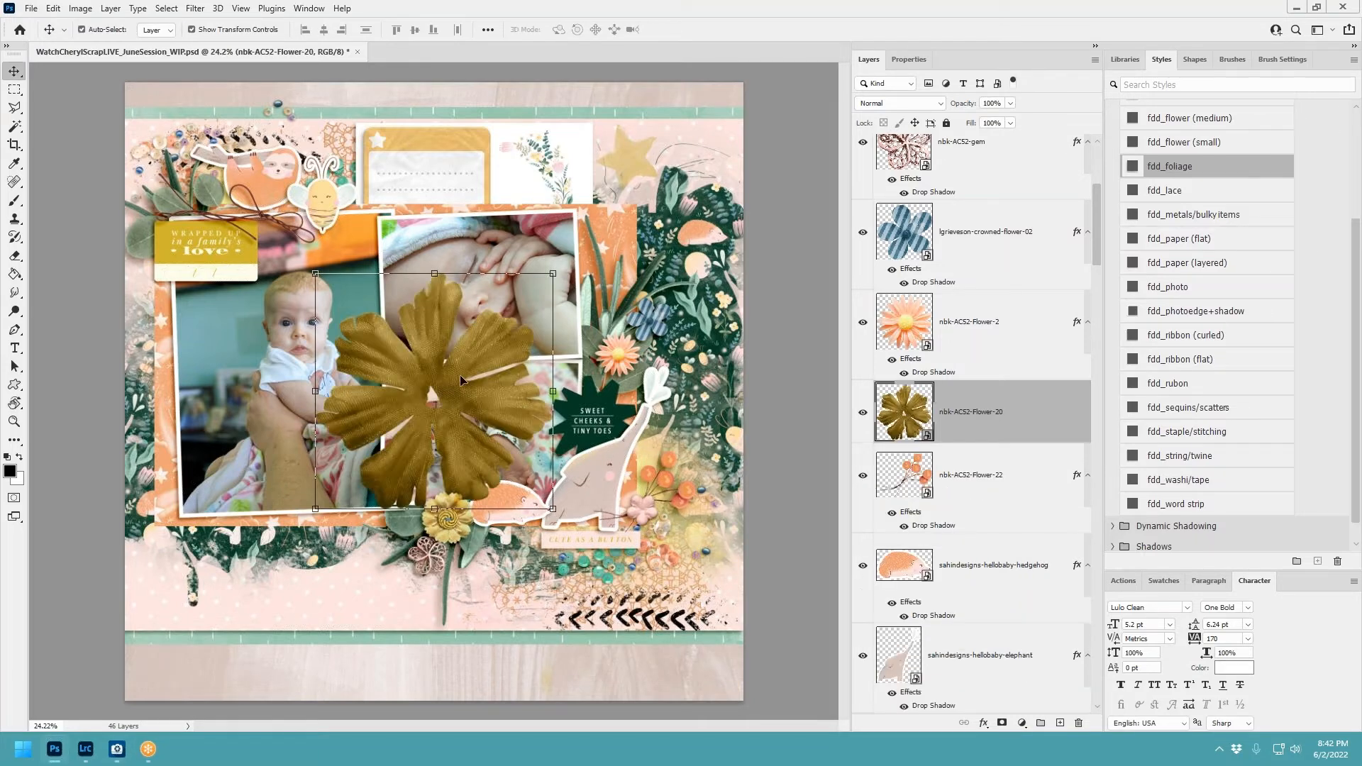
{"action": "left_click_drag", "start_coordinate": [1003, 410], "coordinate": [978, 481]}
{"action": "left_click_drag", "start_coordinate": [477, 334], "coordinate": [377, 168]}
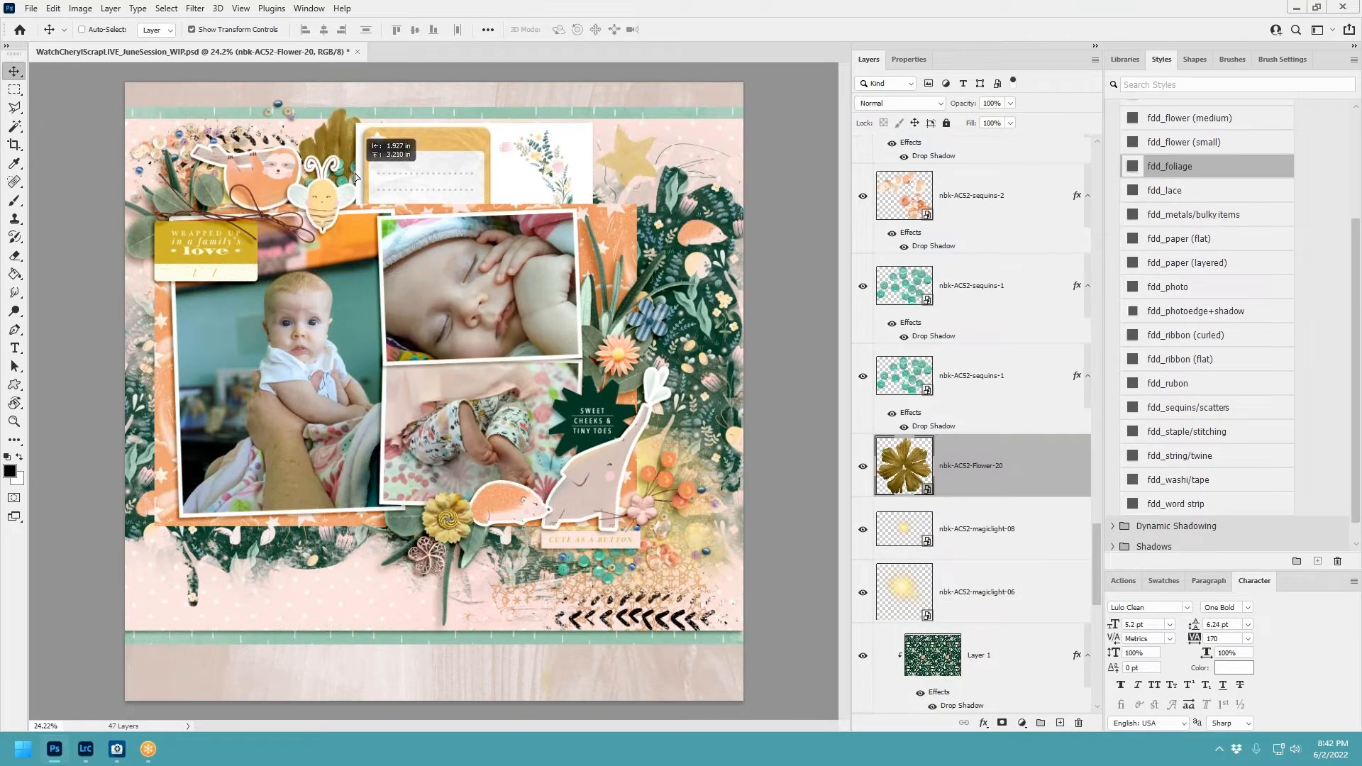
{"action": "left_click_drag", "start_coordinate": [454, 108], "coordinate": [355, 206]}
{"action": "left_click_drag", "start_coordinate": [299, 262], "coordinate": [196, 205]}
{"action": "left_click_drag", "start_coordinate": [251, 148], "coordinate": [212, 191]}
{"action": "left_click_drag", "start_coordinate": [203, 216], "coordinate": [214, 268]}
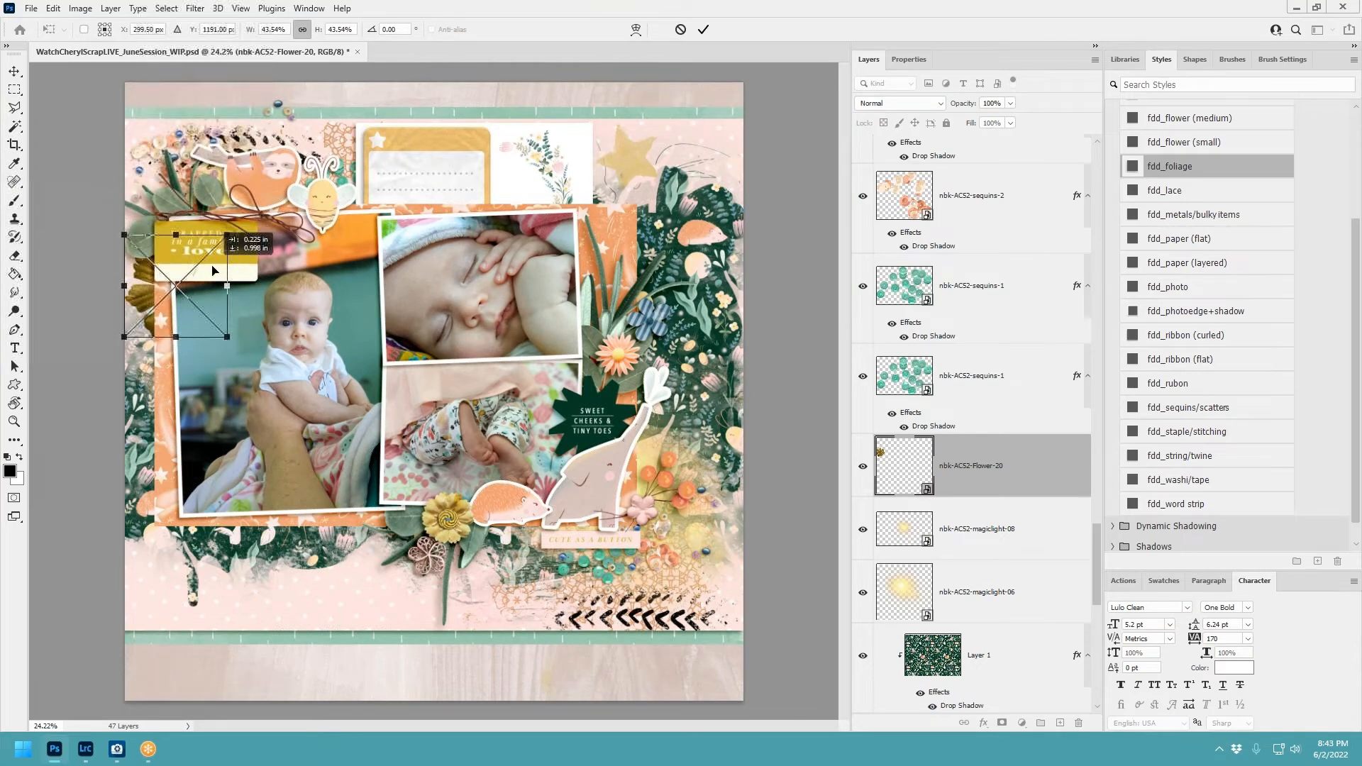
{"action": "left_click", "coordinate": [703, 29]}
Apply the fdd_flower (medium) style to nbk-AC52-Flower-20 and place a copy behind the blue striped flower.
{"action": "left_click", "coordinate": [1214, 126]}
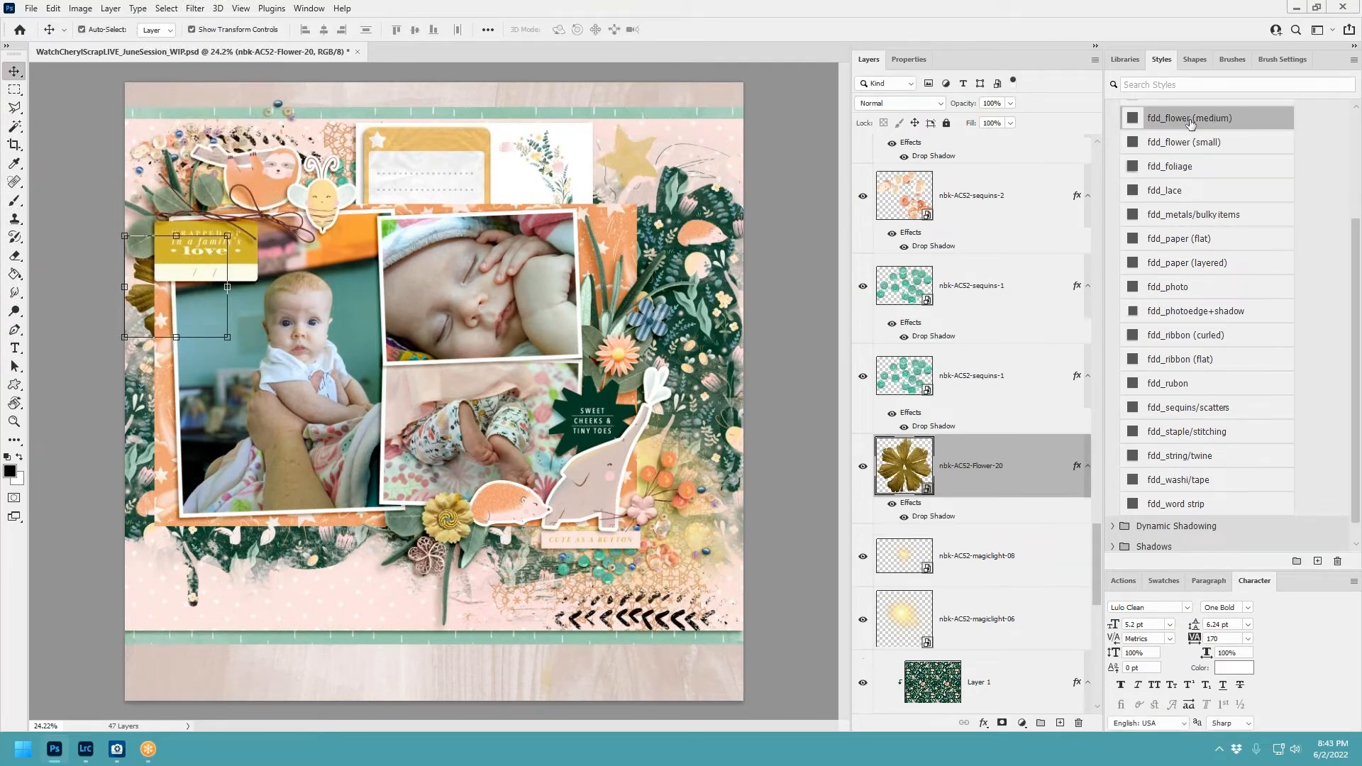
{"action": "left_click_drag", "start_coordinate": [140, 301], "coordinate": [597, 331]}
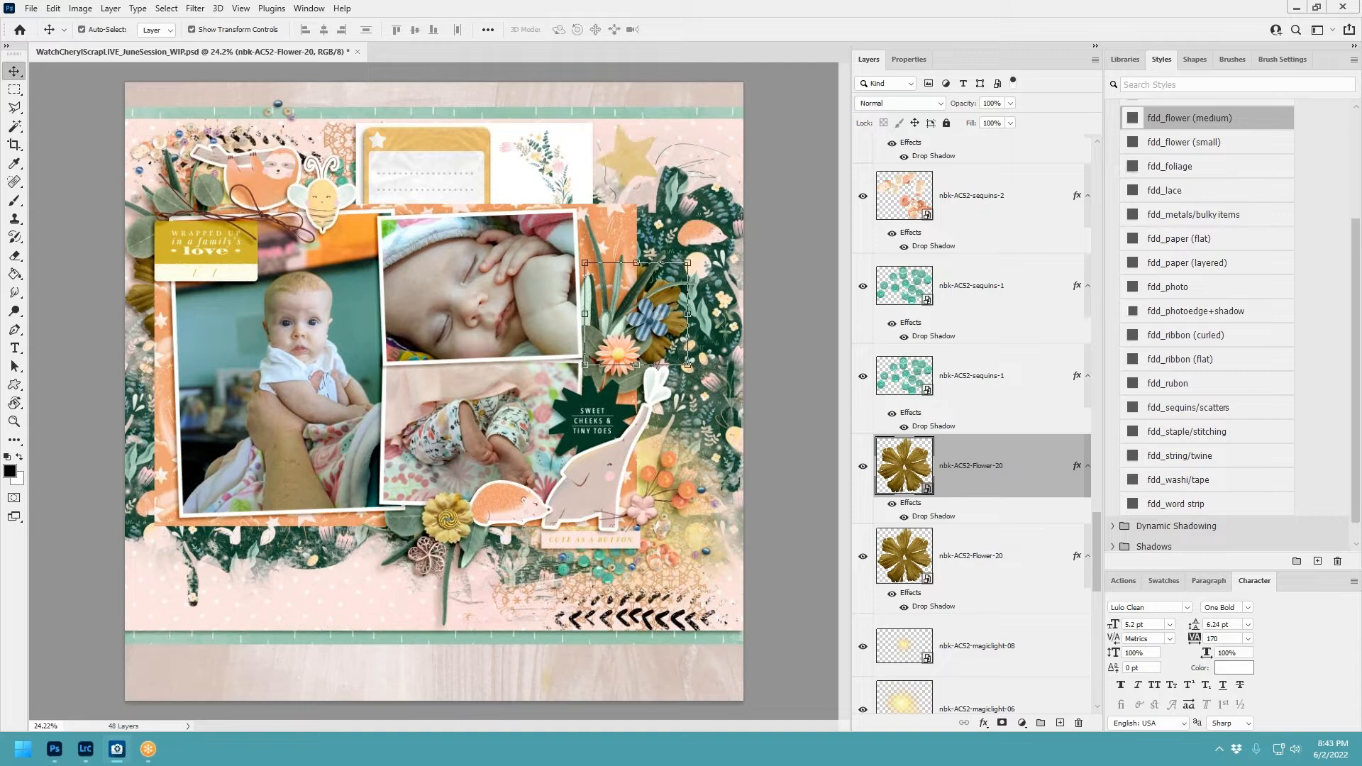
Add nbk-AC52-Flower-15 with the fdd_flower (medium) style above the nbk-AC52-Flower-20 layers and place it behind the sloth's leaves.
{"action": "left_click_drag", "start_coordinate": [824, 346], "coordinate": [483, 394]}
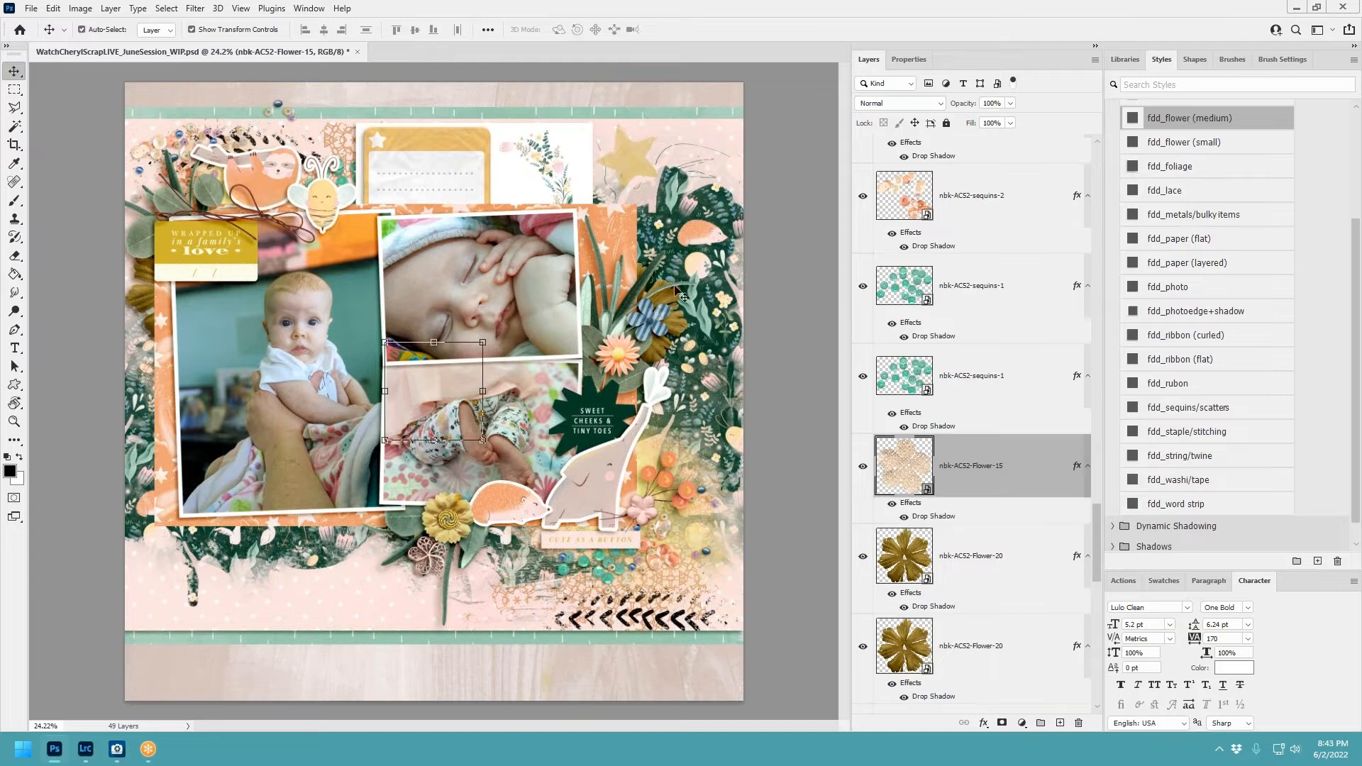
{"action": "left_click_drag", "start_coordinate": [454, 399], "coordinate": [200, 186]}
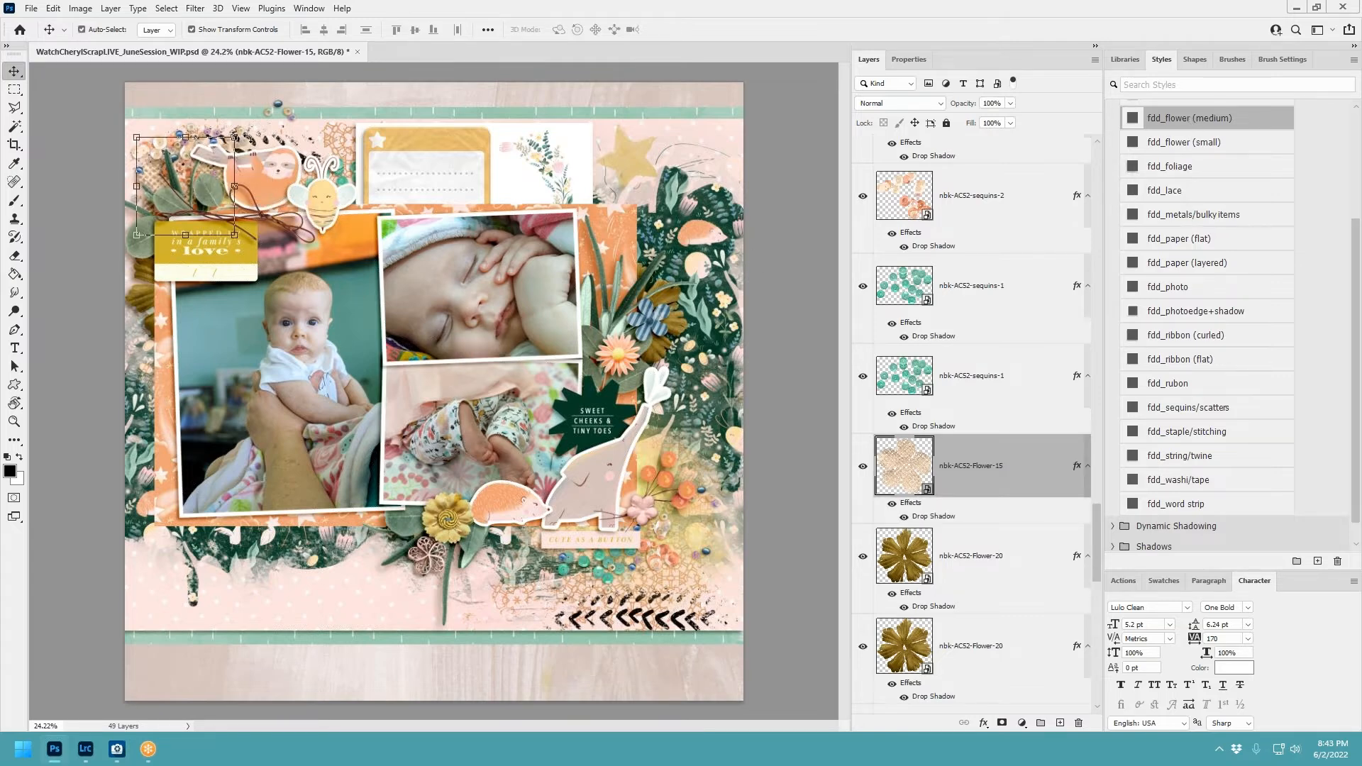
Scale down nbk-AC52-Flower-15 and move it from behind the sloth to behind the elephant's raised trunk.
{"action": "key", "text": "ctrl+t"}
{"action": "left_click_drag", "start_coordinate": [236, 135], "coordinate": [324, 165]}
{"action": "left_click", "coordinate": [703, 29]}
{"action": "left_click_drag", "start_coordinate": [323, 163], "coordinate": [665, 387]}
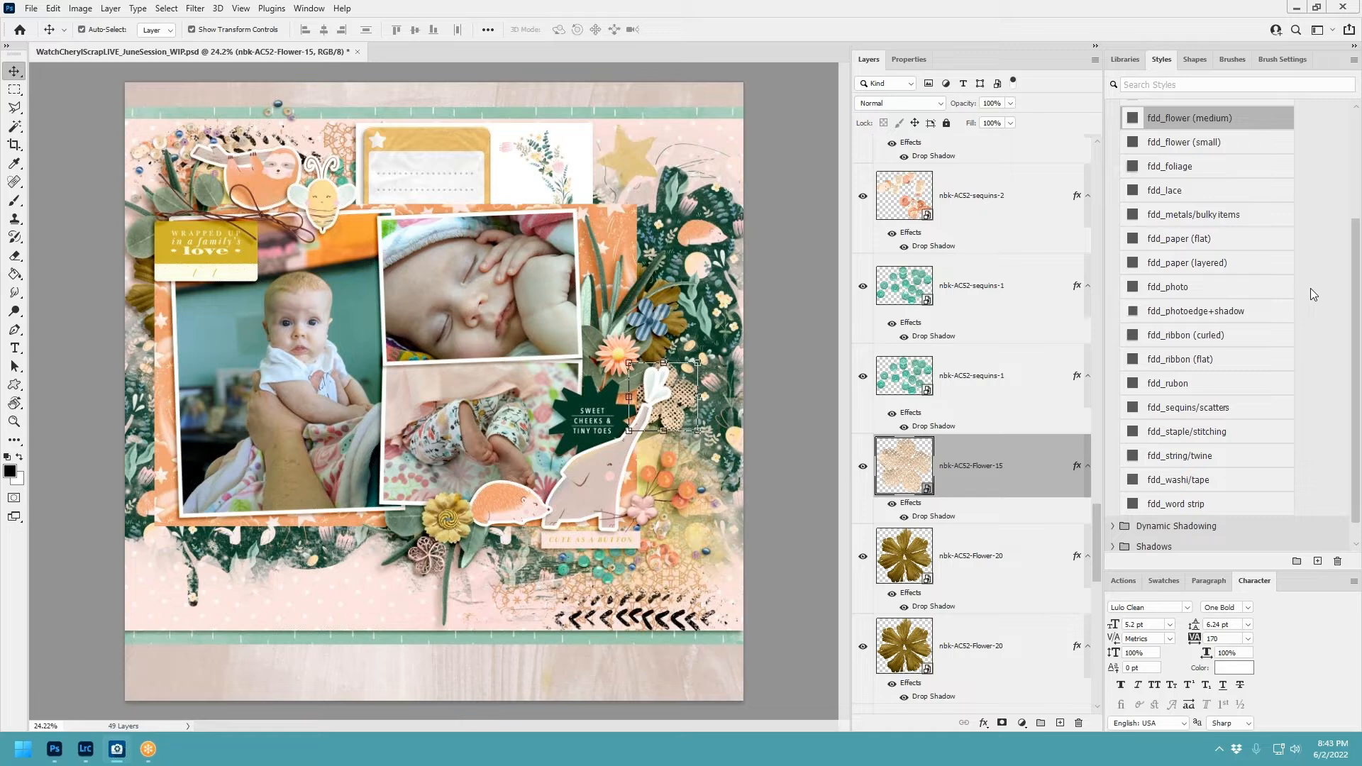
Apply the fdd_paper (layered) style to the orange paper on Layer 2 and the teal paper on Layer 4.
{"action": "left_click", "coordinate": [615, 217]}
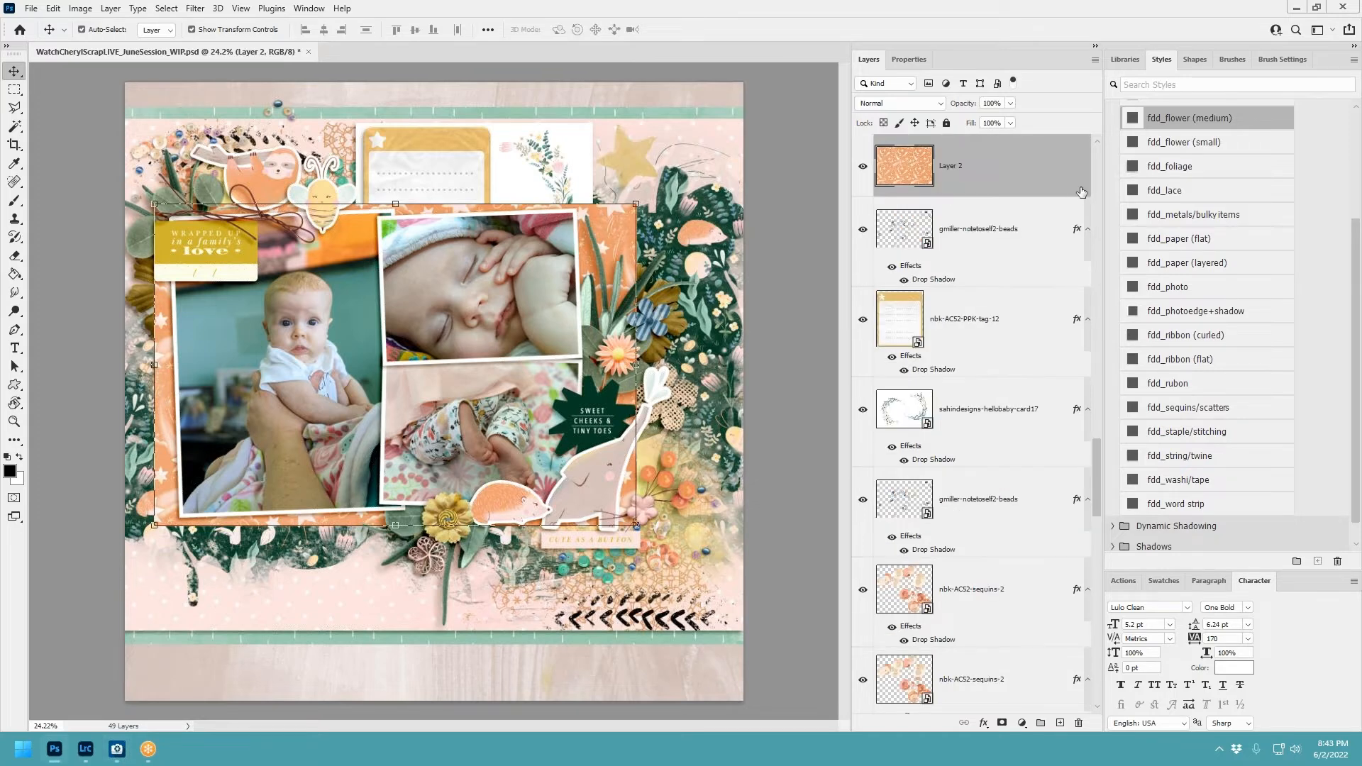
{"action": "left_click", "coordinate": [1198, 266]}
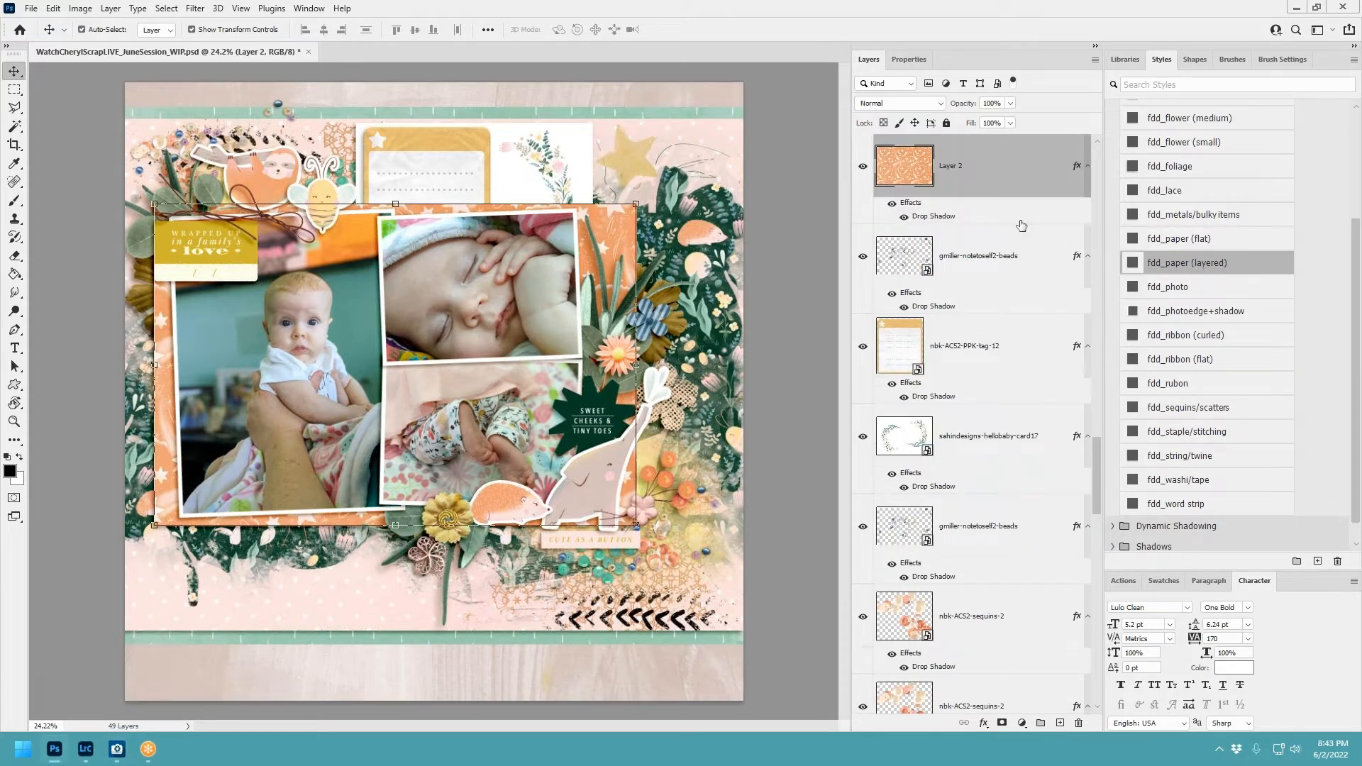
{"action": "left_click", "coordinate": [725, 119]}
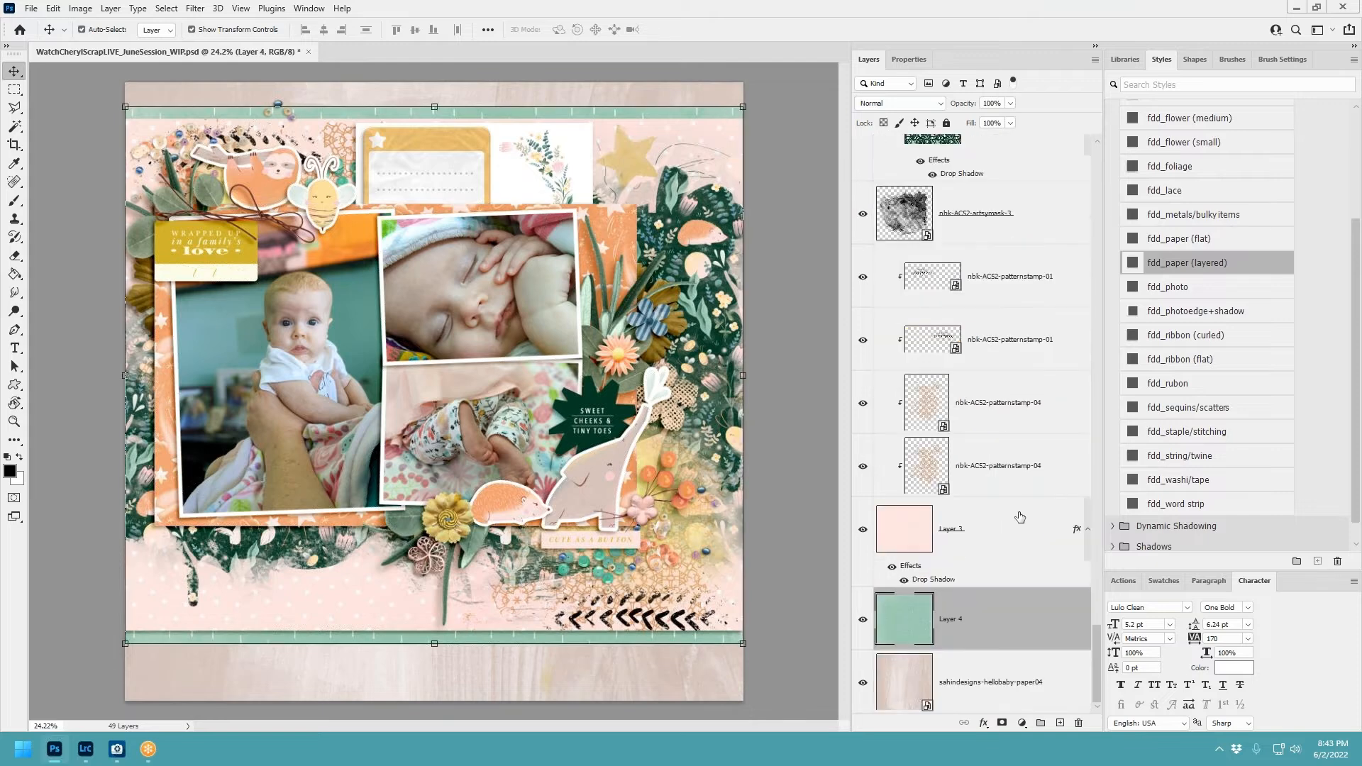
{"action": "left_click", "coordinate": [1200, 264]}
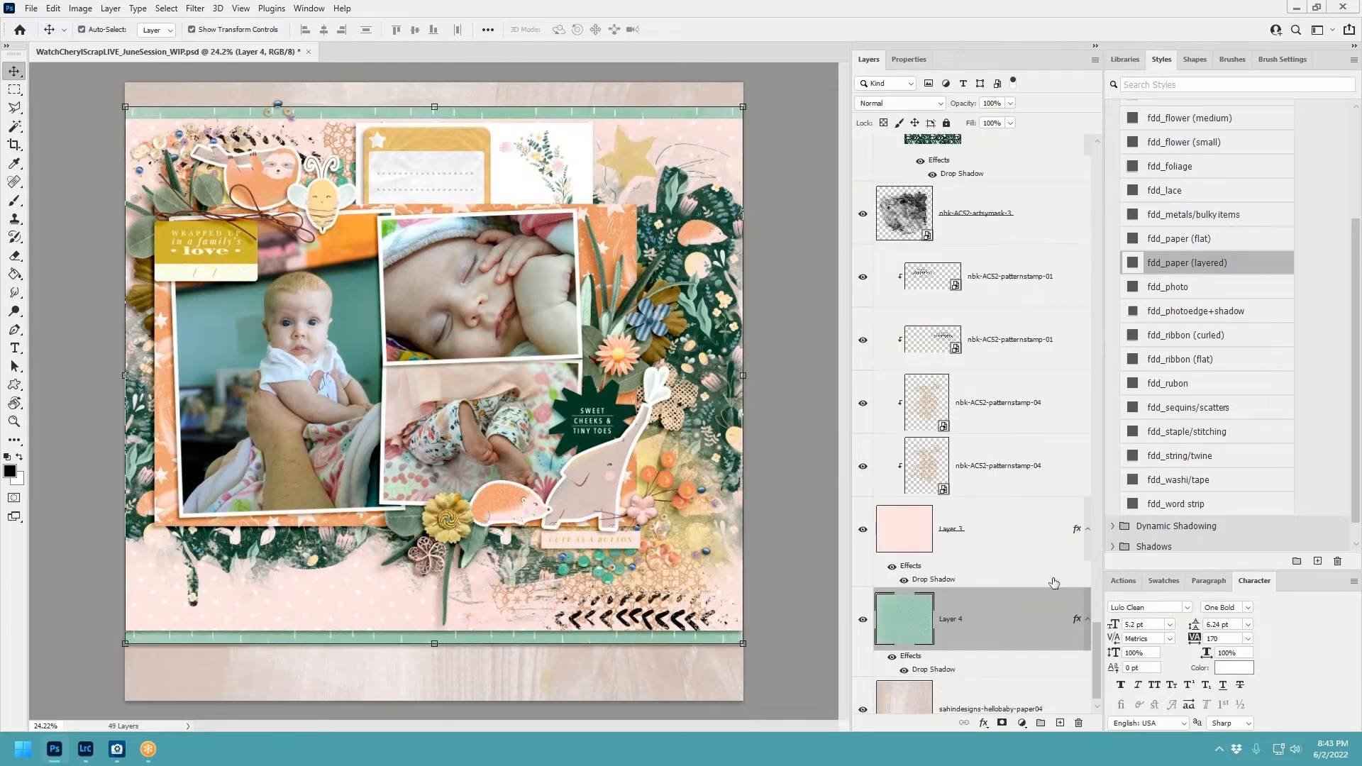
Separate the teal paper's drop shadow onto its own layer and smudge its edges with a size 800 Smudge brush.
{"action": "right_click", "coordinate": [1078, 621]}
{"action": "left_click", "coordinate": [1107, 596]}
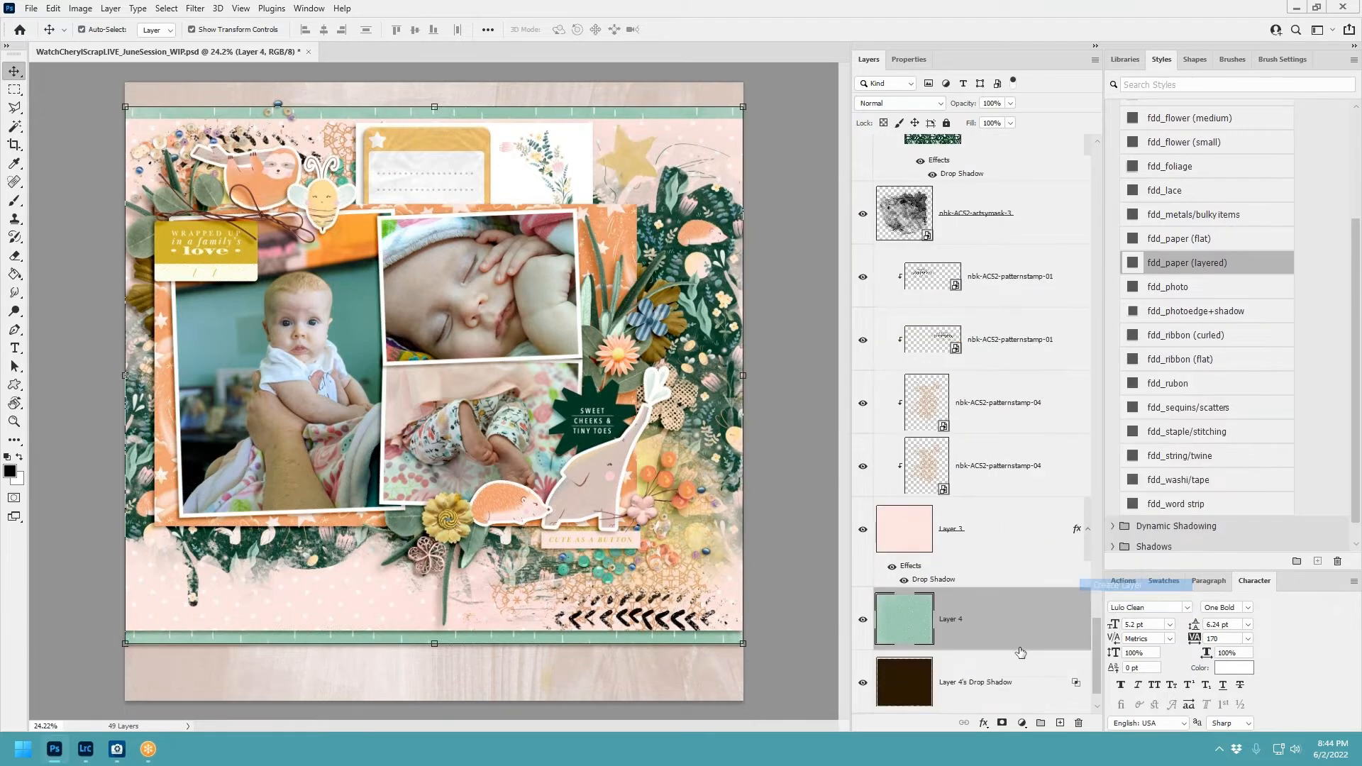
{"action": "left_click", "coordinate": [995, 681]}
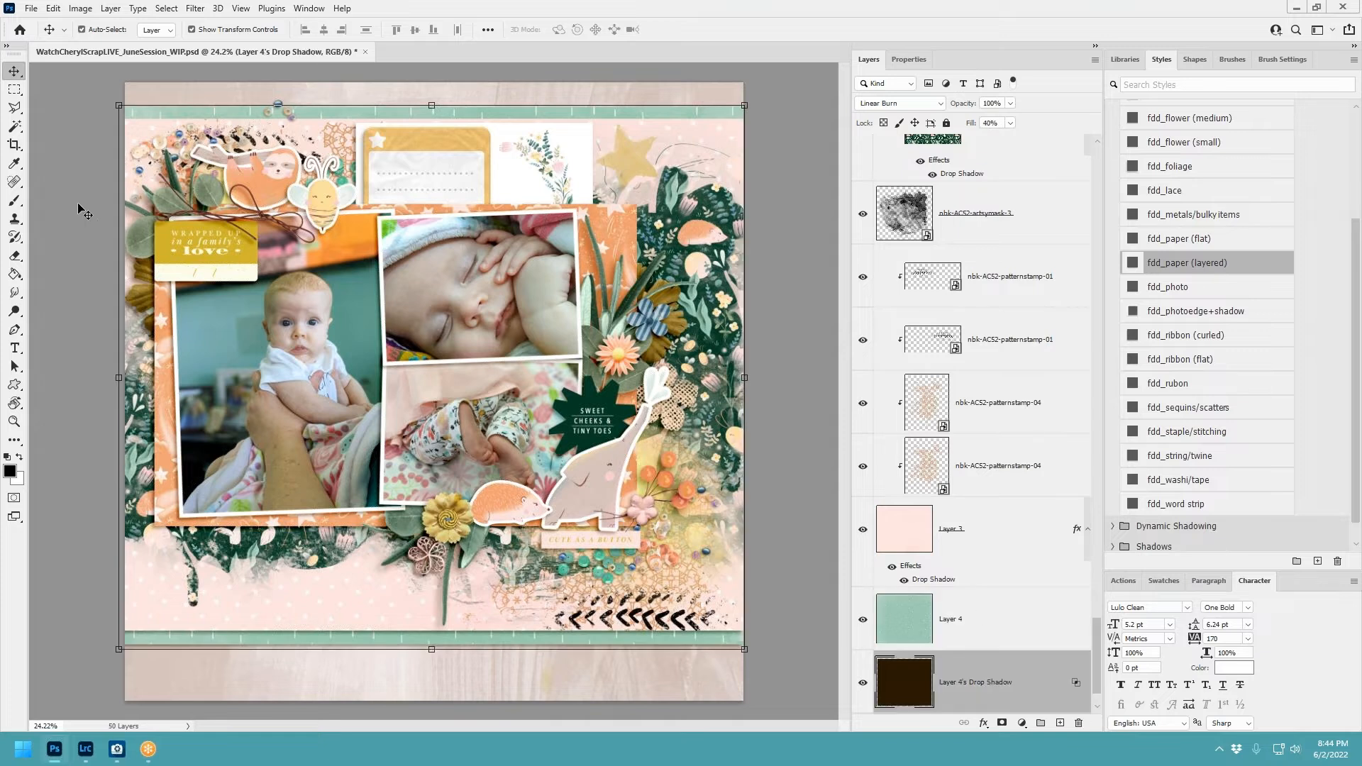
{"action": "left_click", "coordinate": [15, 292]}
{"action": "key", "text": "bracketright"}
{"action": "key", "text": "bracketright"}
{"action": "key", "text": "bracketright"}
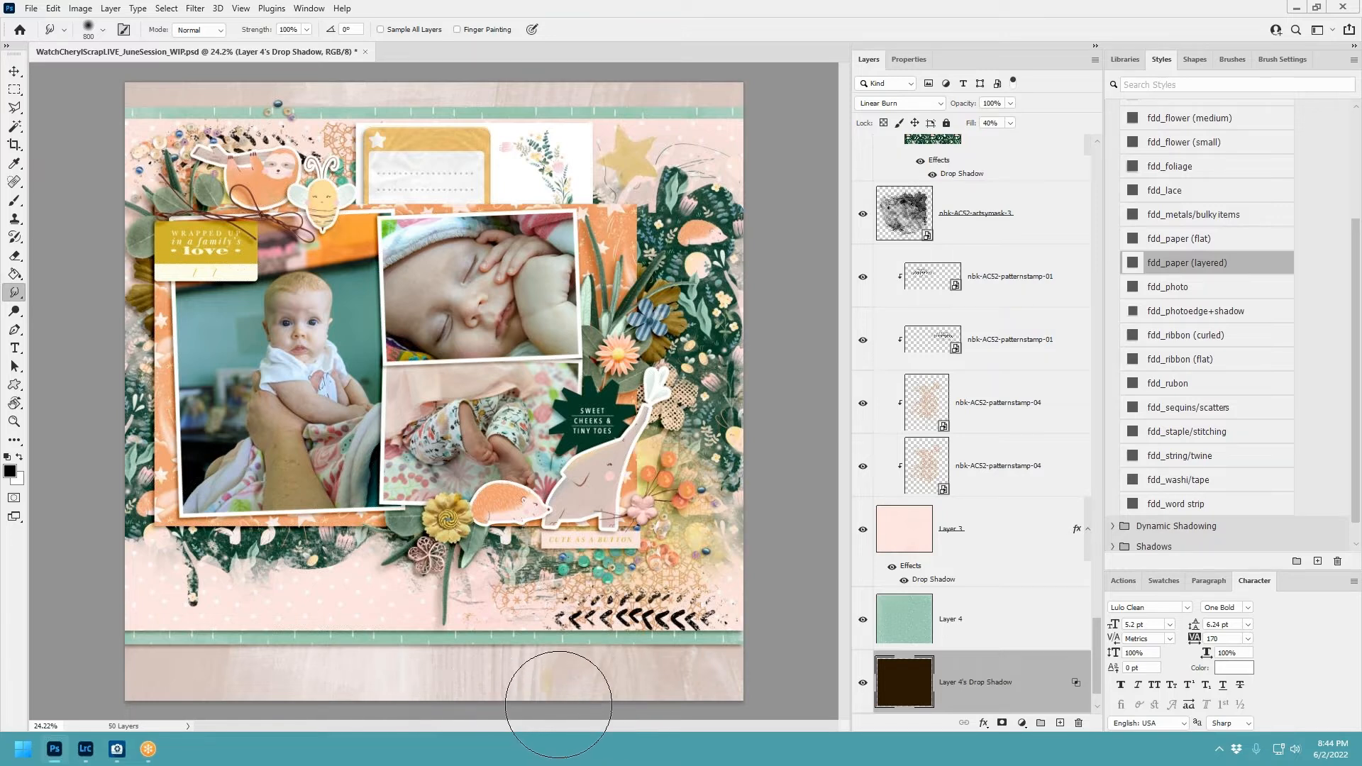
{"action": "left_click_drag", "start_coordinate": [559, 704], "coordinate": [559, 702]}
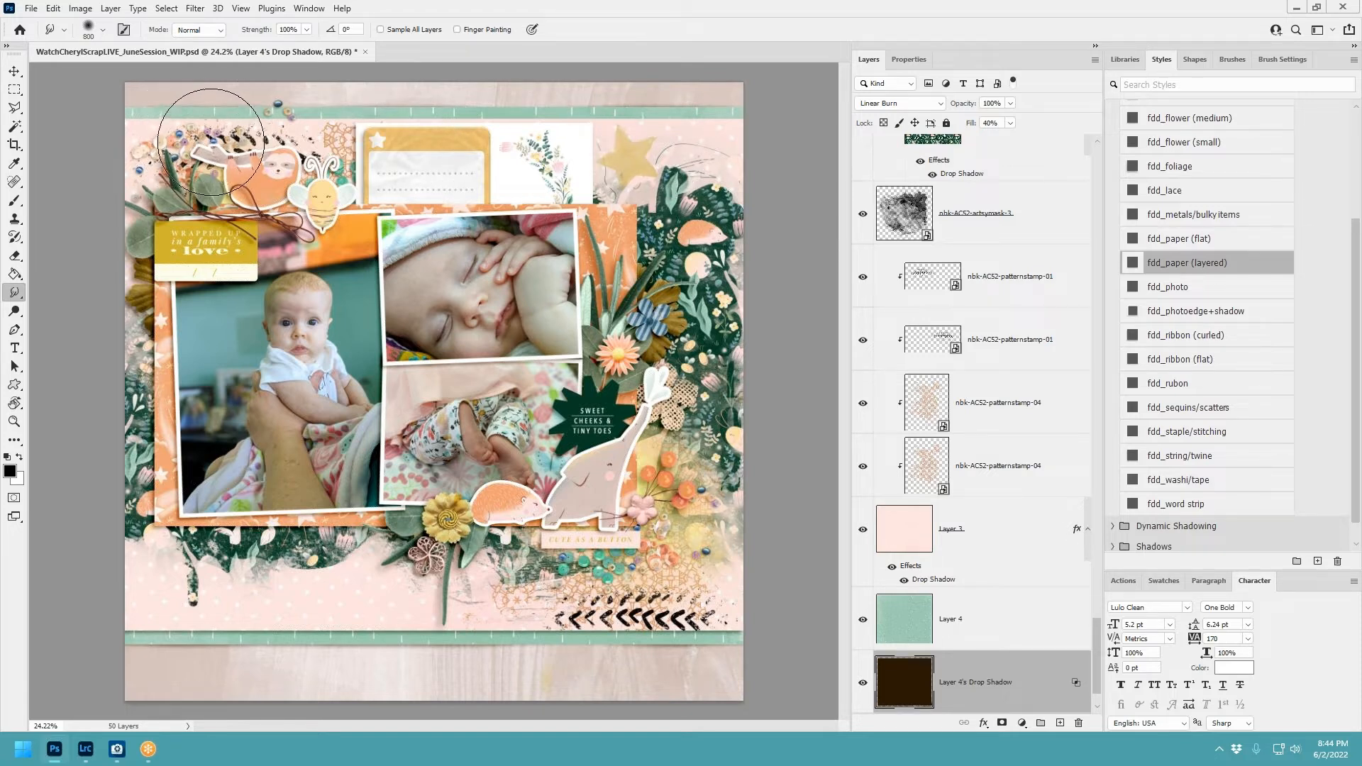
Separate the pink paper's drop shadow onto its own layer and smudge the shadow's edges.
{"action": "left_click", "coordinate": [1064, 539]}
{"action": "right_click", "coordinate": [1070, 534]}
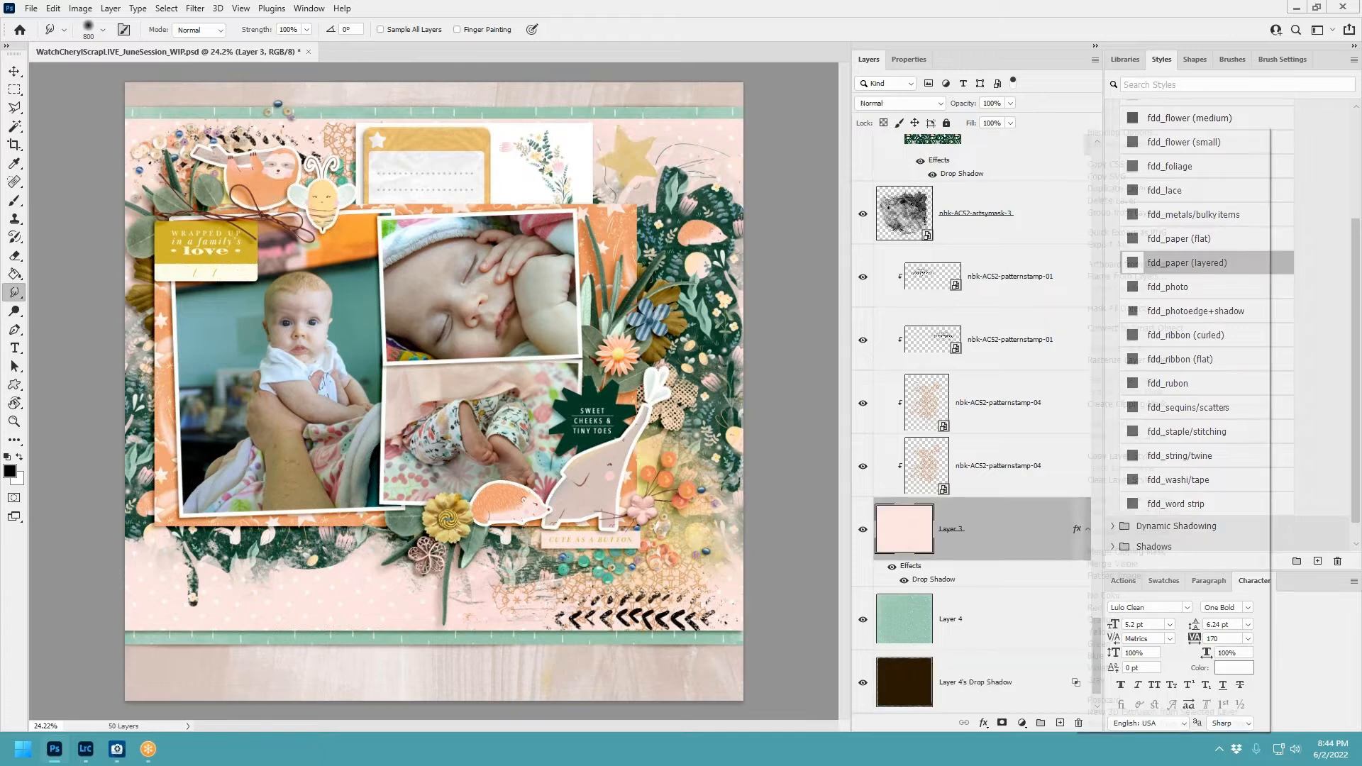
{"action": "left_click", "coordinate": [1066, 535]}
{"action": "right_click", "coordinate": [1076, 528]}
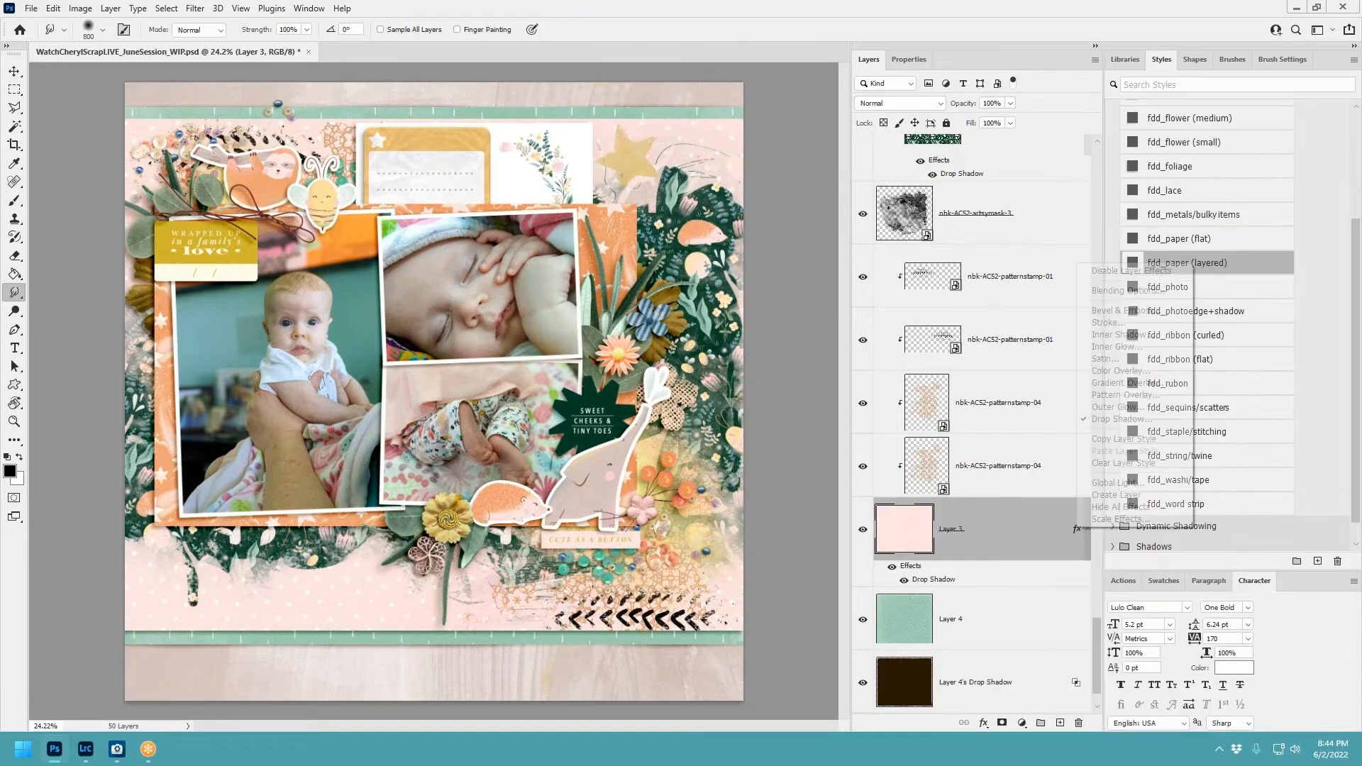
{"action": "left_click", "coordinate": [1115, 494]}
{"action": "left_click", "coordinate": [1007, 591]}
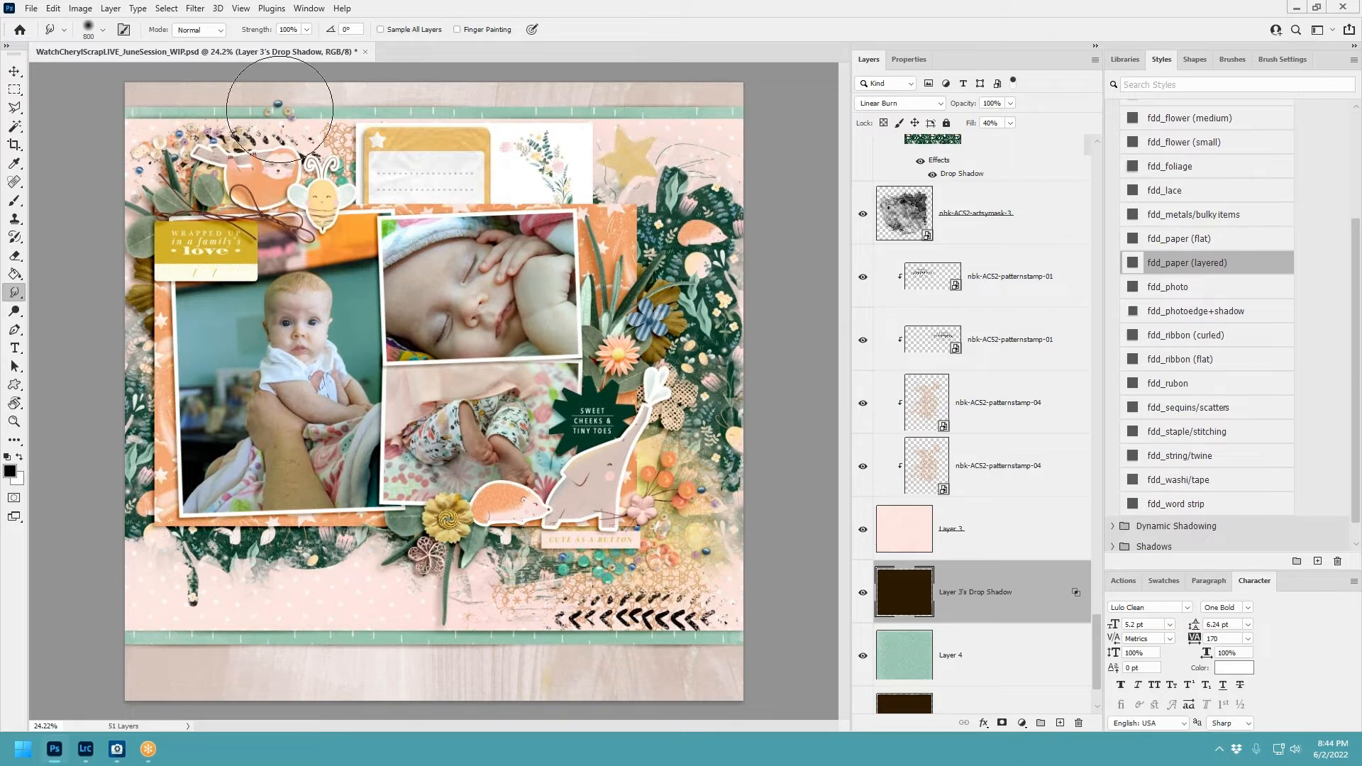
Separate the drop shadow of sahindesigns-hellobaby-card17 onto its own layer and select that shadow layer.
{"action": "left_click", "coordinate": [15, 71]}
{"action": "left_click", "coordinate": [516, 139]}
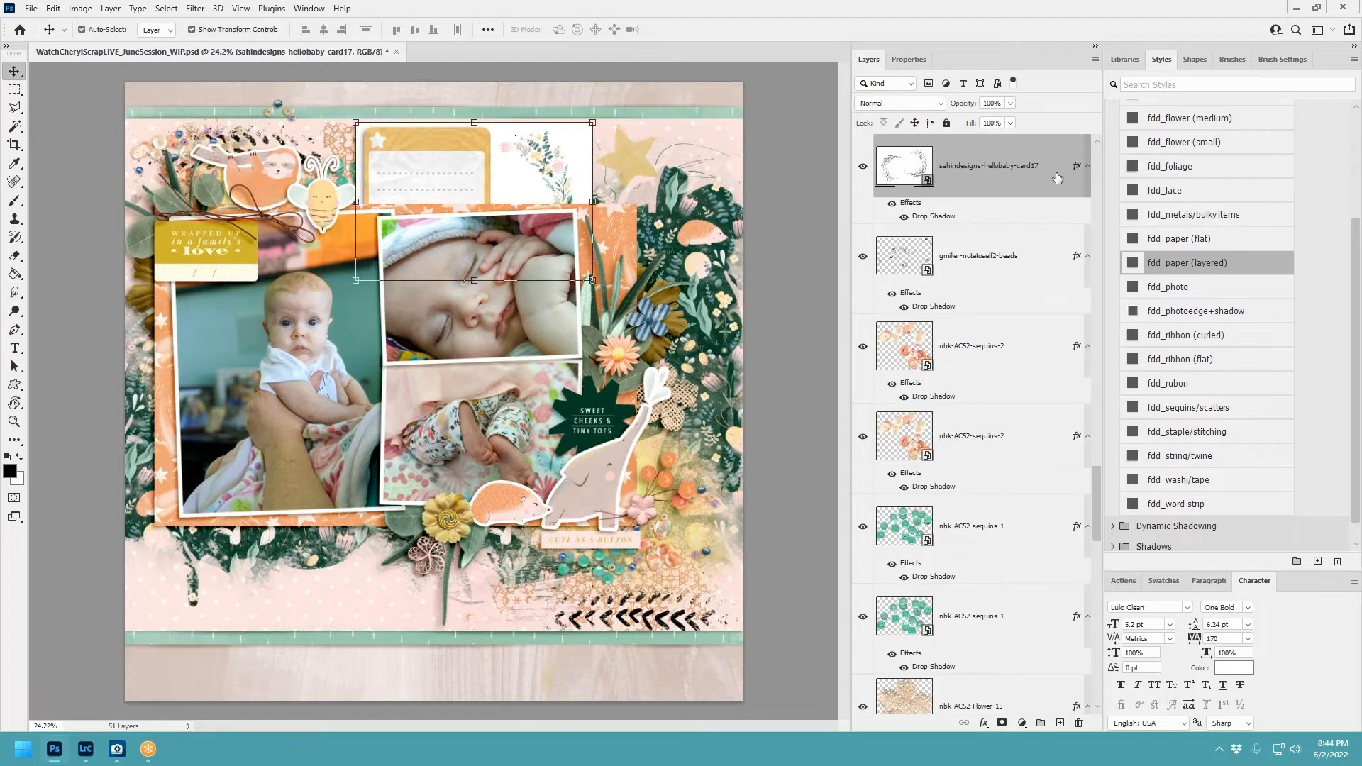
{"action": "right_click", "coordinate": [1077, 168]}
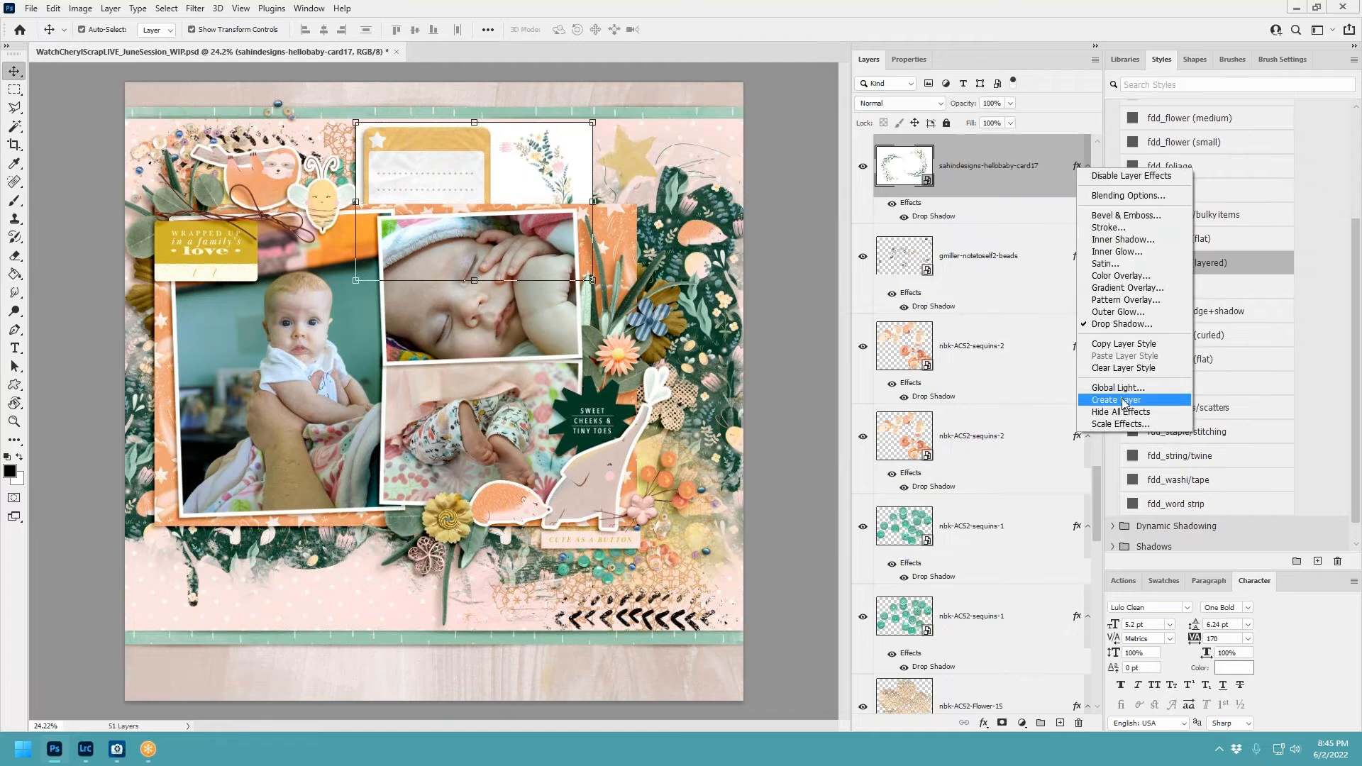
{"action": "left_click", "coordinate": [1125, 405]}
{"action": "left_click", "coordinate": [880, 229]}
Warp the hellobaby card's shadow outward at both upper corners and along its right edge.
{"action": "key", "text": "ctrl+t"}
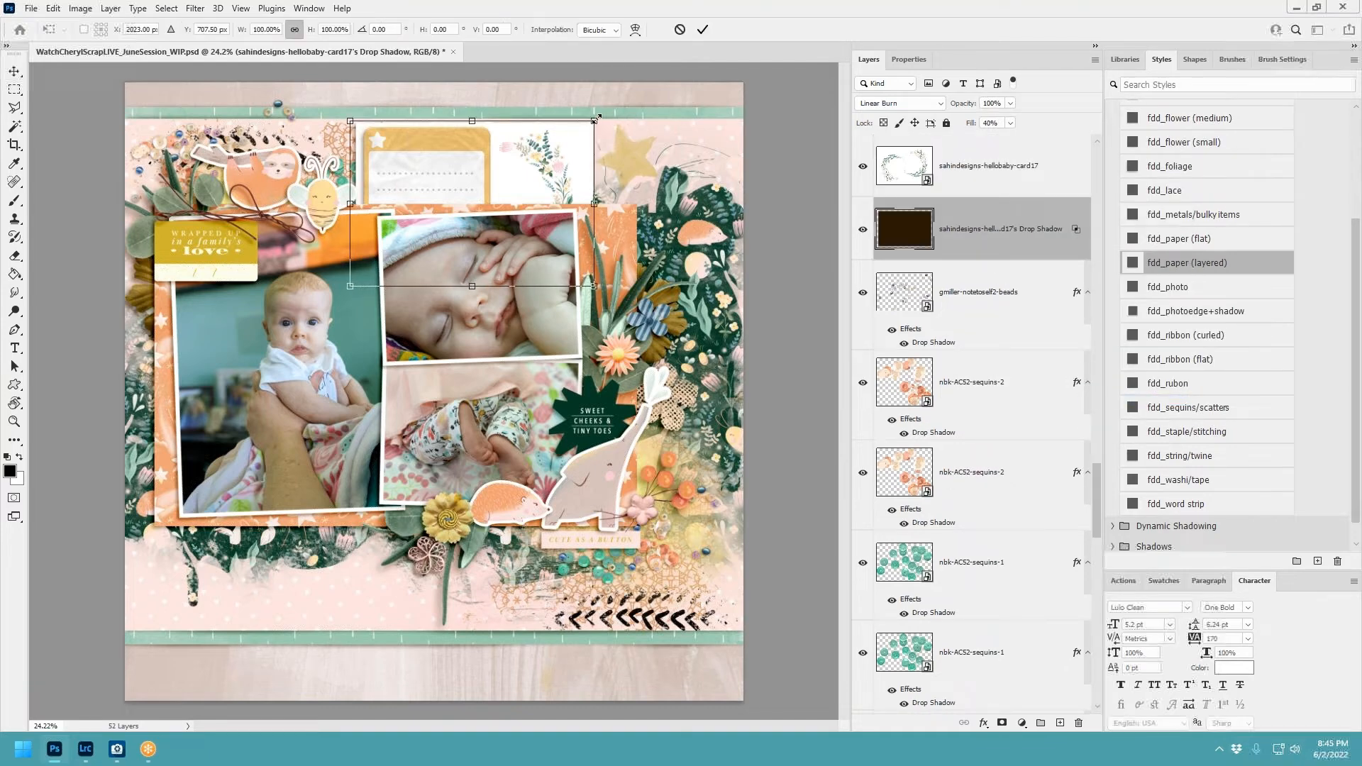
{"action": "left_click", "coordinate": [635, 30]}
{"action": "left_click_drag", "start_coordinate": [594, 122], "coordinate": [603, 122]}
{"action": "left_click_drag", "start_coordinate": [595, 176], "coordinate": [600, 174]}
{"action": "left_click_drag", "start_coordinate": [348, 123], "coordinate": [345, 122]}
{"action": "left_click", "coordinate": [703, 29]}
Separate the drop shadow of nbk-AC52-PPK-tag-12 and warp it outward at its upper corners and right edge.
{"action": "left_click", "coordinate": [450, 169]}
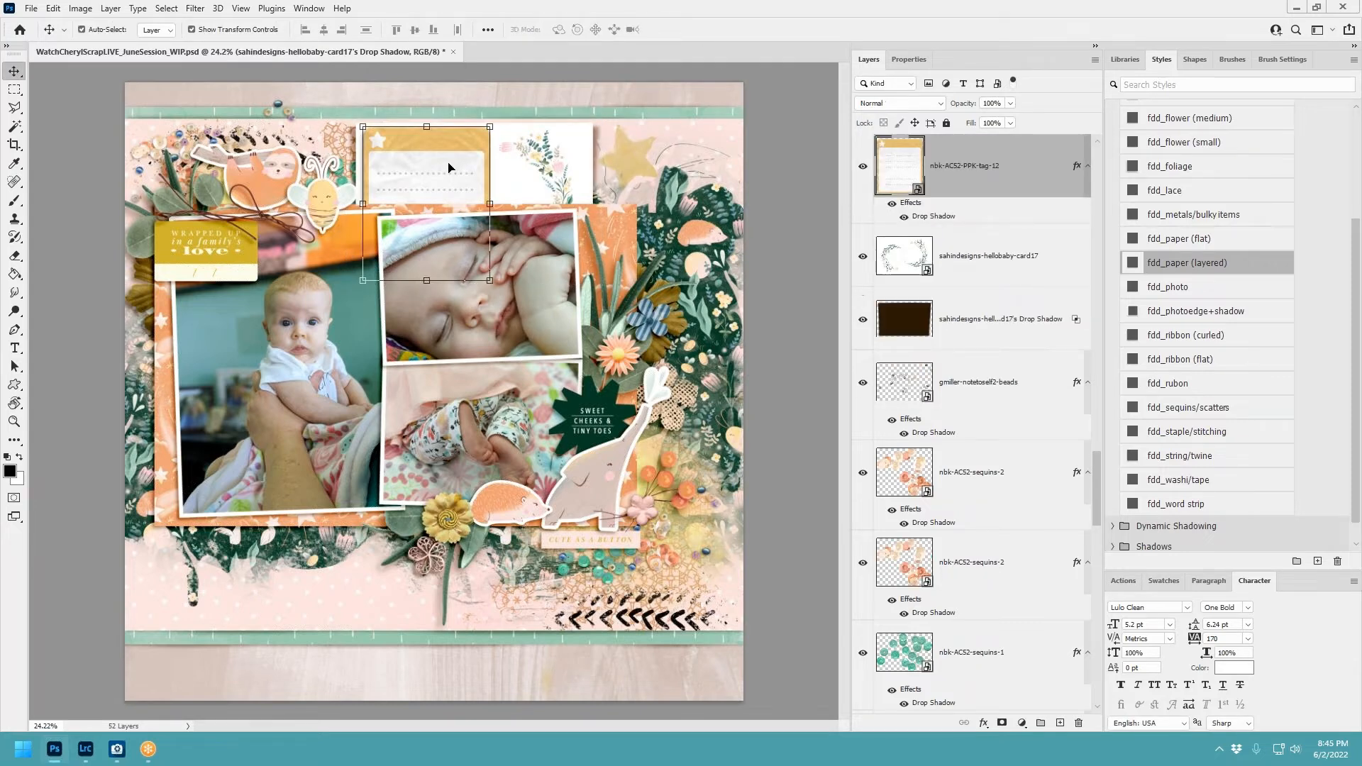
{"action": "right_click", "coordinate": [1078, 170]}
{"action": "left_click", "coordinate": [1107, 386]}
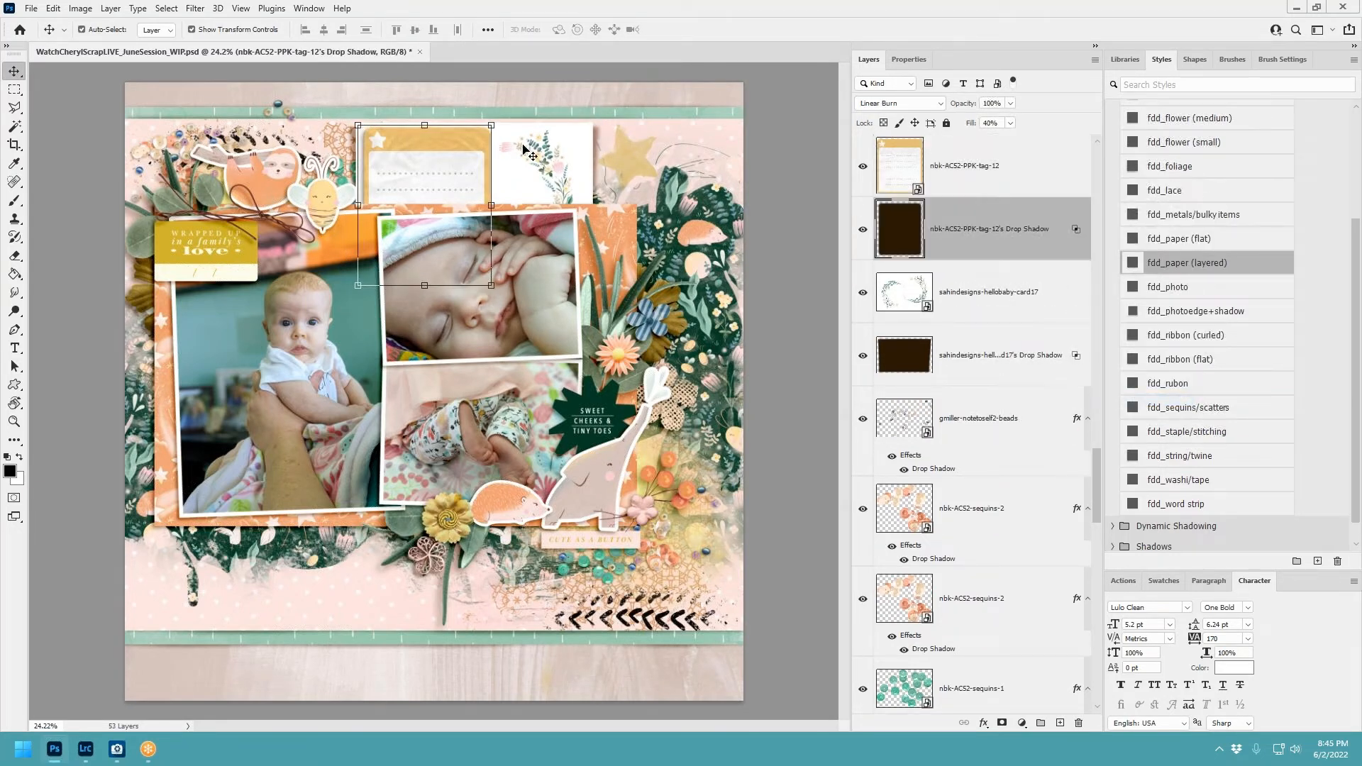
{"action": "key", "text": "ctrl+t"}
{"action": "left_click", "coordinate": [635, 30]}
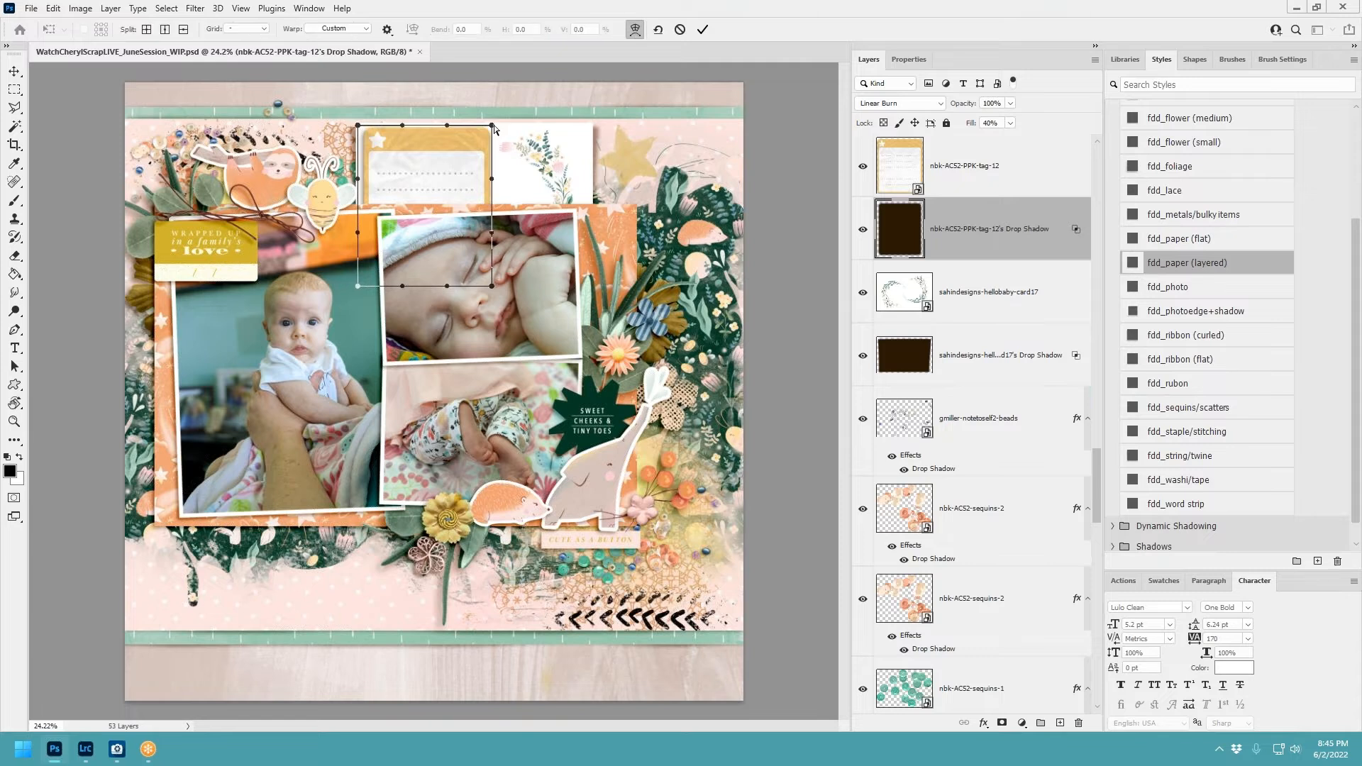
{"action": "left_click_drag", "start_coordinate": [497, 129], "coordinate": [500, 126]}
{"action": "left_click_drag", "start_coordinate": [497, 178], "coordinate": [499, 182]}
{"action": "left_click_drag", "start_coordinate": [357, 126], "coordinate": [356, 125]}
{"action": "left_click", "coordinate": [703, 31]}
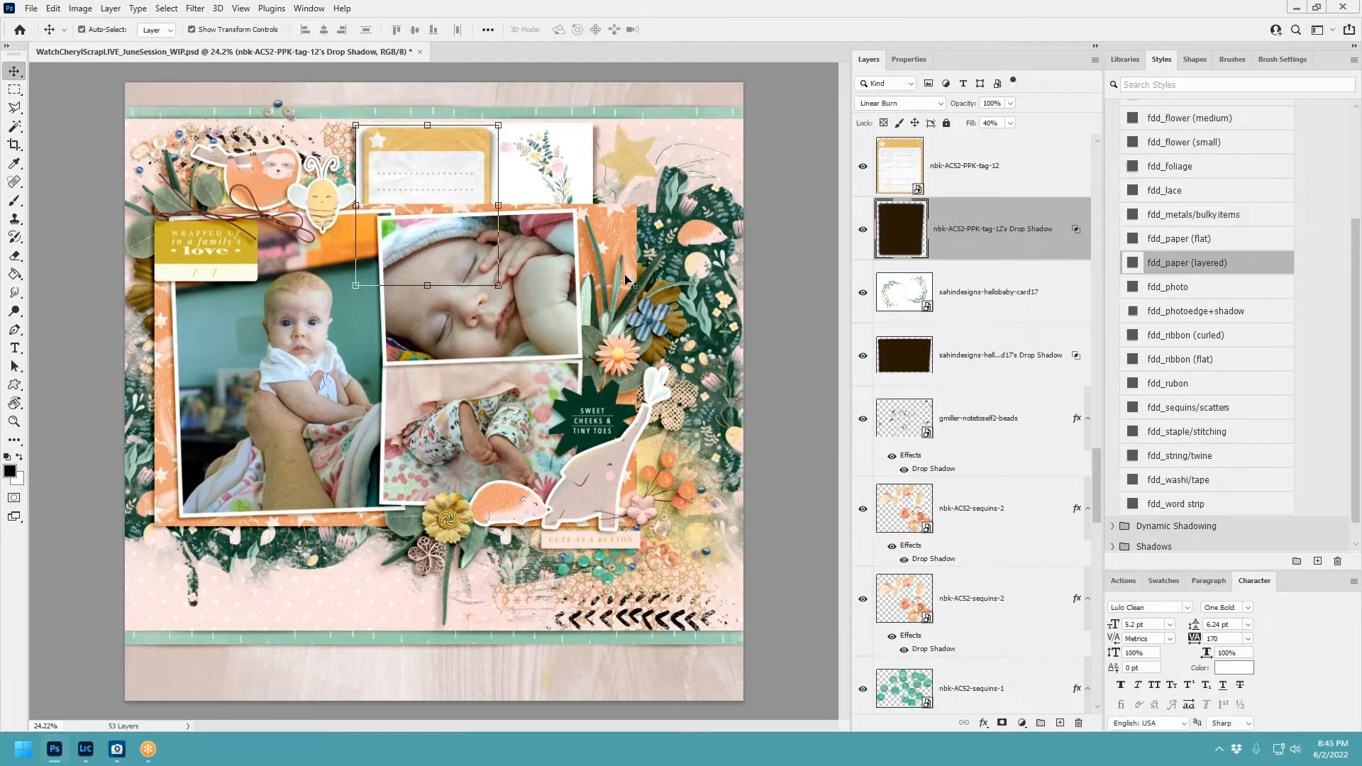
Separate the orange paper's drop shadow onto its own layer and select that shadow layer.
{"action": "scroll", "coordinate": [1048, 213], "scroll_direction": "up", "scroll_amount": 3}
{"action": "left_click", "coordinate": [1048, 184]}
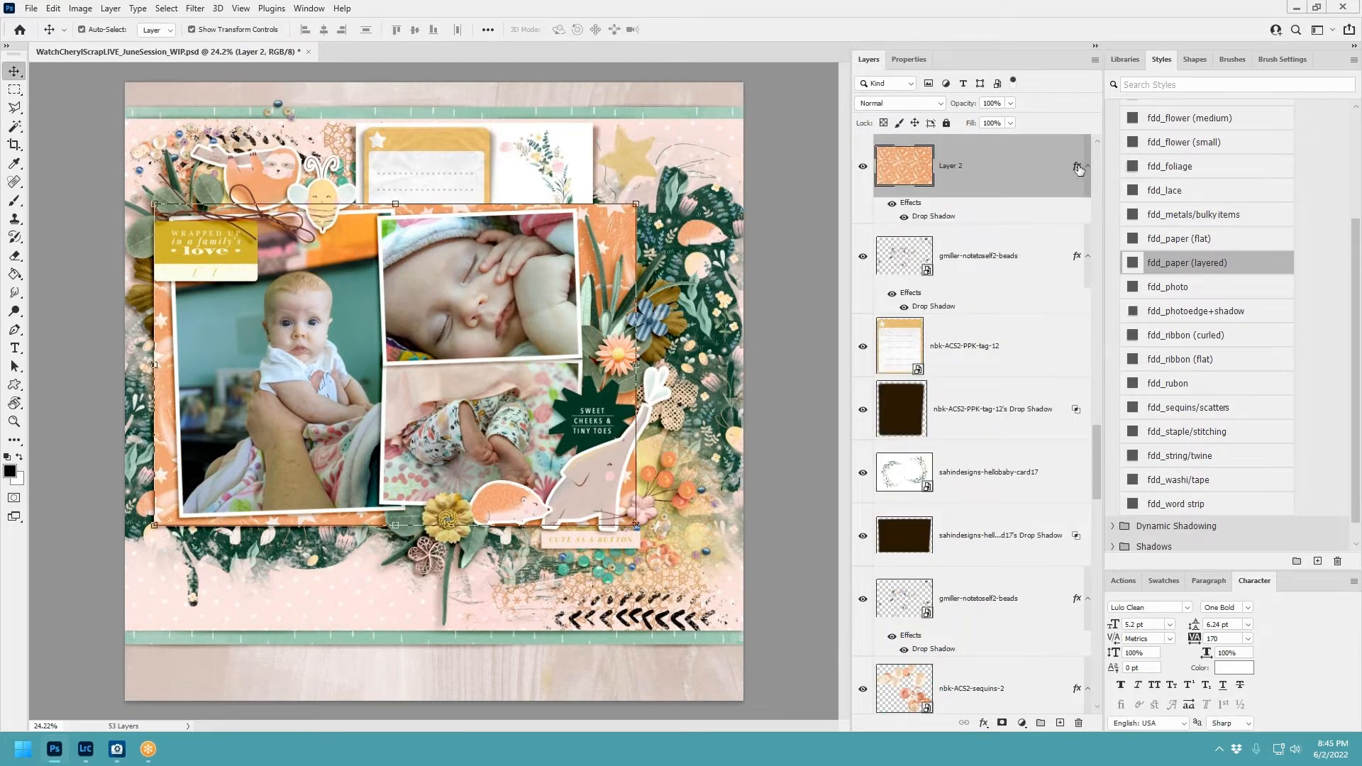
{"action": "right_click", "coordinate": [1080, 170]}
{"action": "left_click", "coordinate": [1114, 390]}
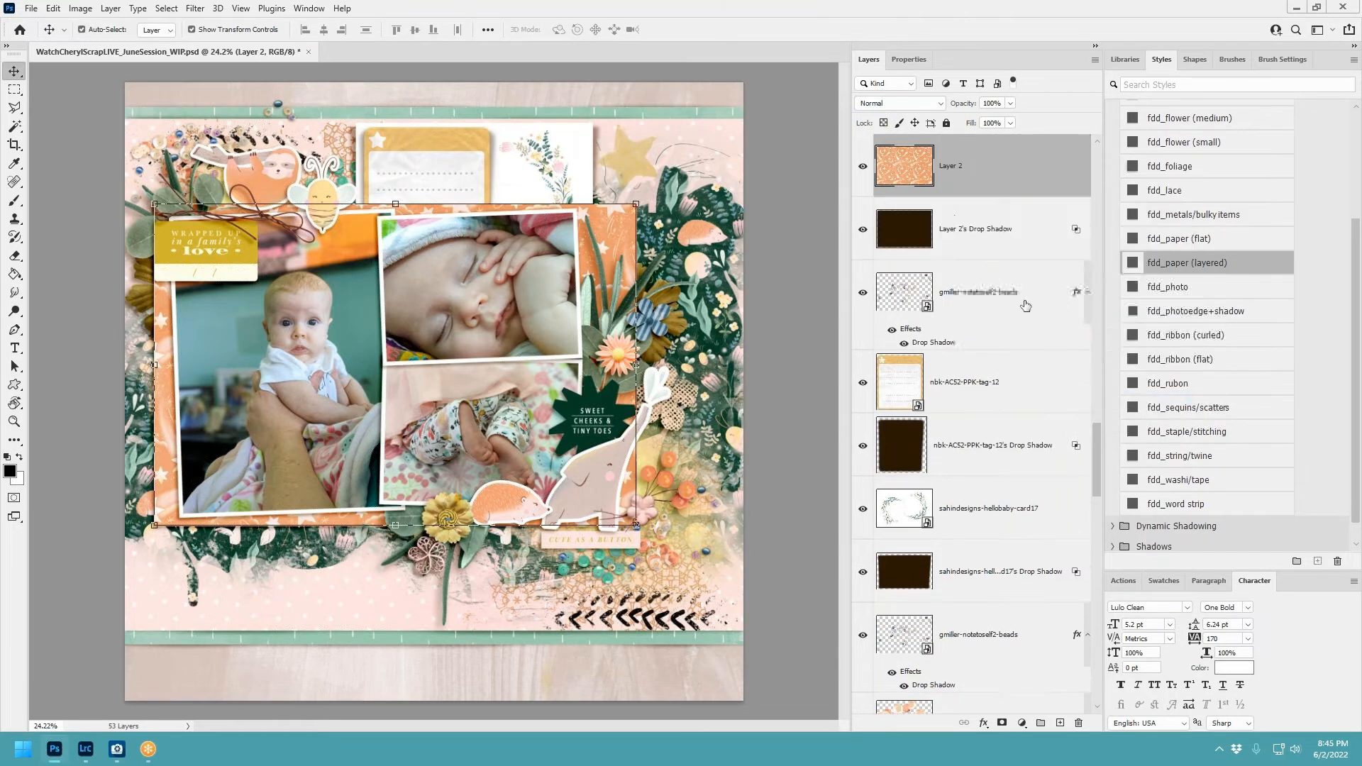
{"action": "left_click", "coordinate": [934, 214]}
Warp the orange paper's shadow by pulling its corners outward, raising its top edge, and curving its bottom edge inward.
{"action": "left_click", "coordinate": [640, 202]}
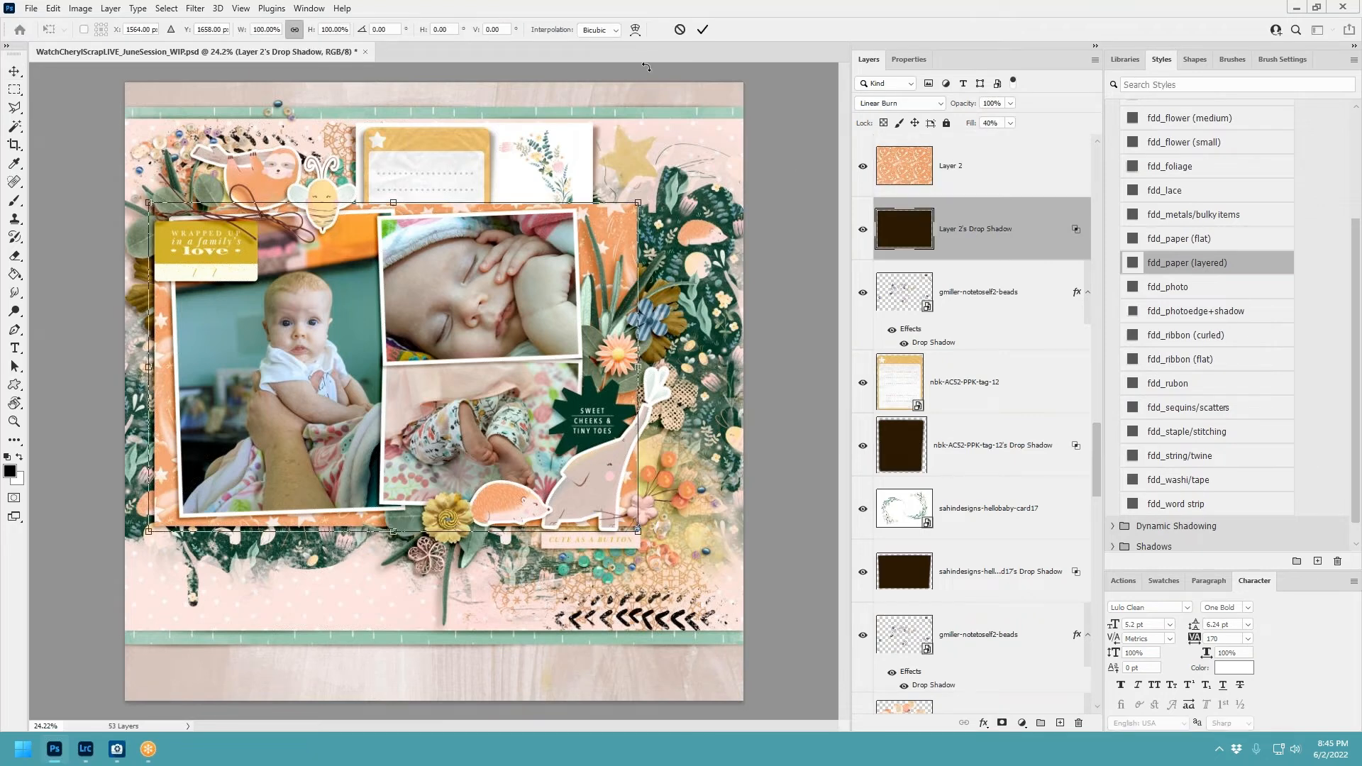
{"action": "left_click", "coordinate": [636, 30]}
{"action": "left_click_drag", "start_coordinate": [647, 204], "coordinate": [649, 201]}
{"action": "left_click_drag", "start_coordinate": [475, 206], "coordinate": [479, 195]}
{"action": "left_click_drag", "start_coordinate": [150, 204], "coordinate": [142, 207]}
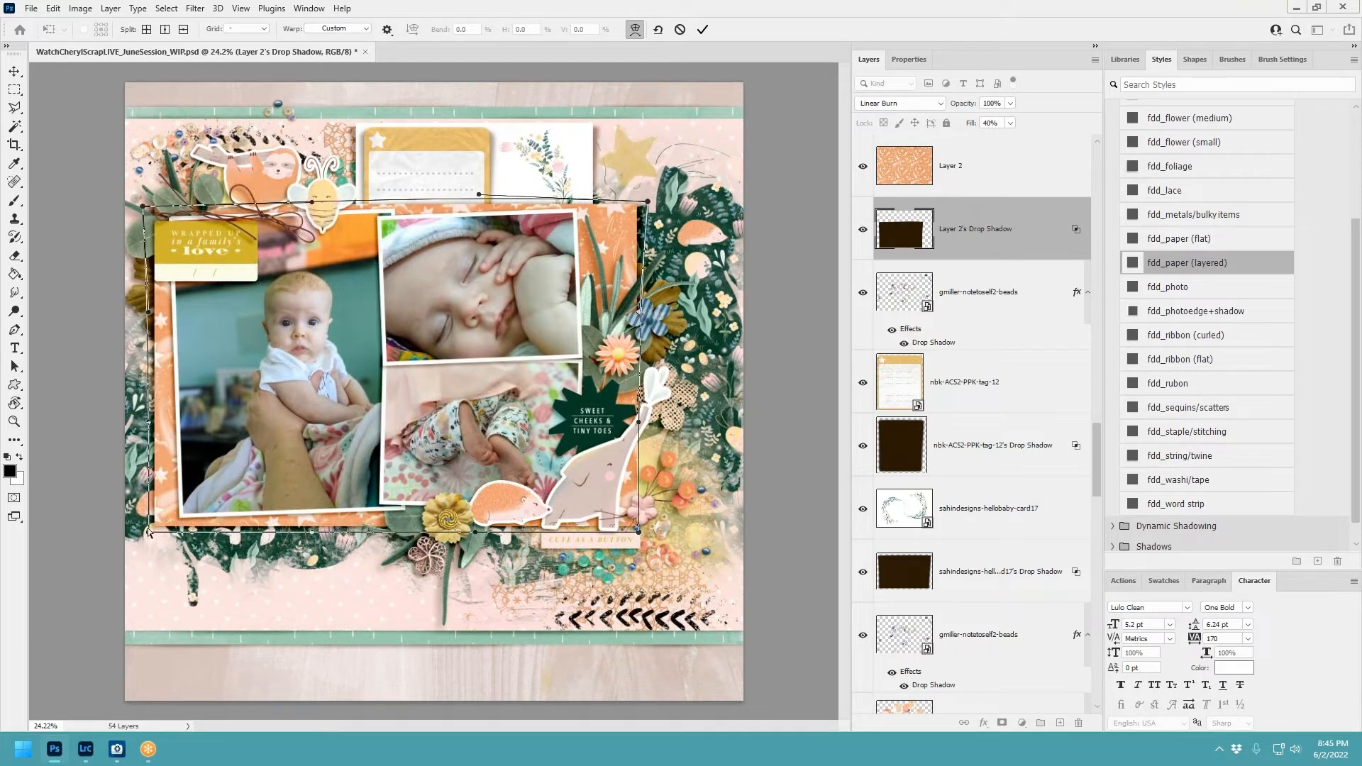
{"action": "left_click_drag", "start_coordinate": [147, 535], "coordinate": [151, 539]}
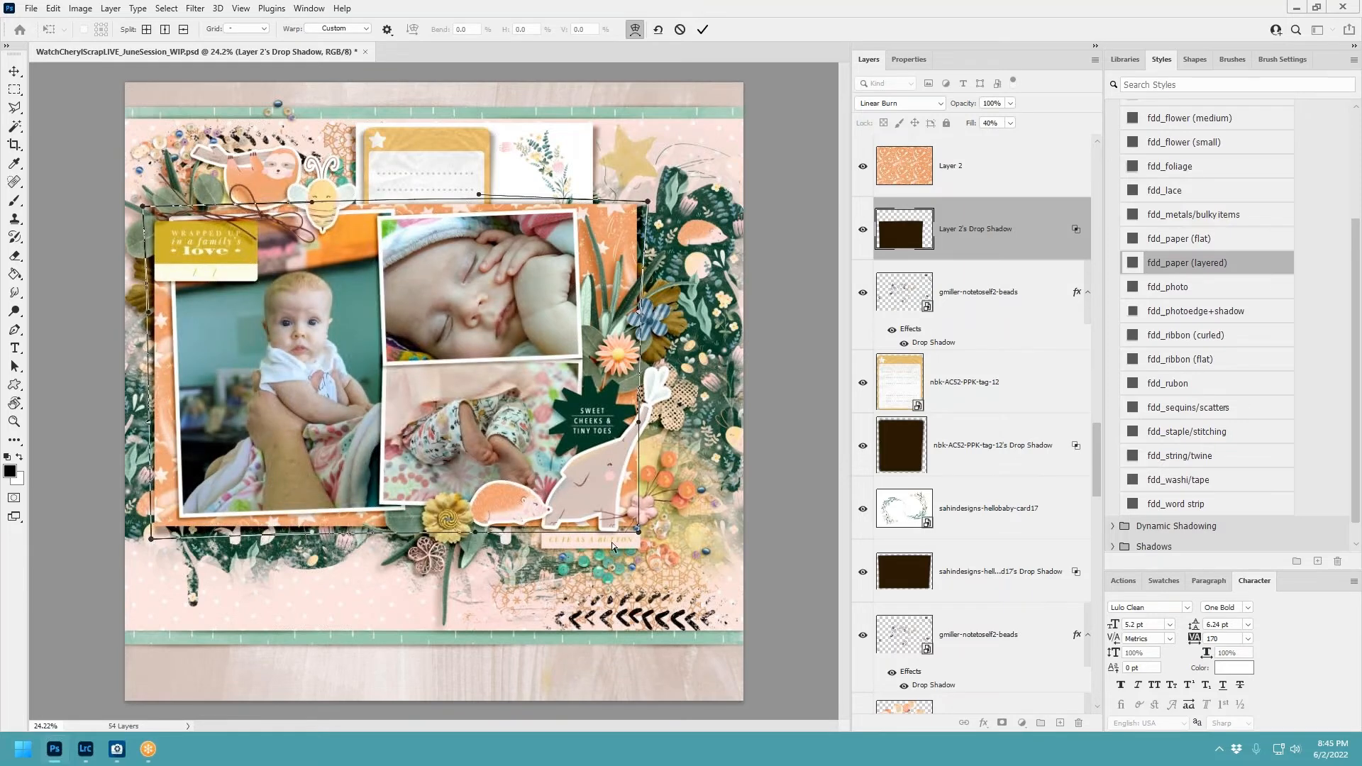
{"action": "left_click_drag", "start_coordinate": [639, 532], "coordinate": [642, 540]}
{"action": "left_click_drag", "start_coordinate": [475, 537], "coordinate": [482, 534]}
{"action": "left_click", "coordinate": [703, 31]}
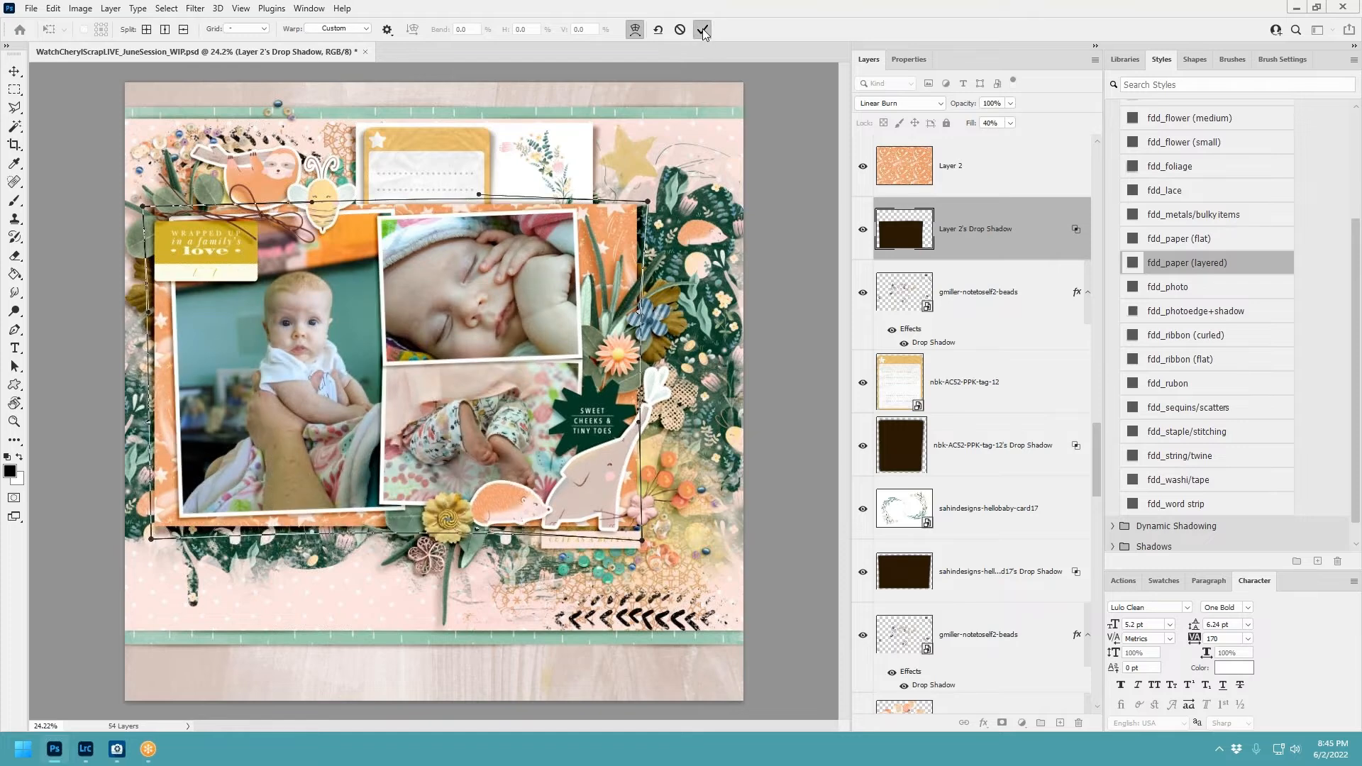
Separate the sleeping-baby photo's stroke and drop shadow into their own layers and select the shadow layer.
{"action": "left_click", "coordinate": [575, 256]}
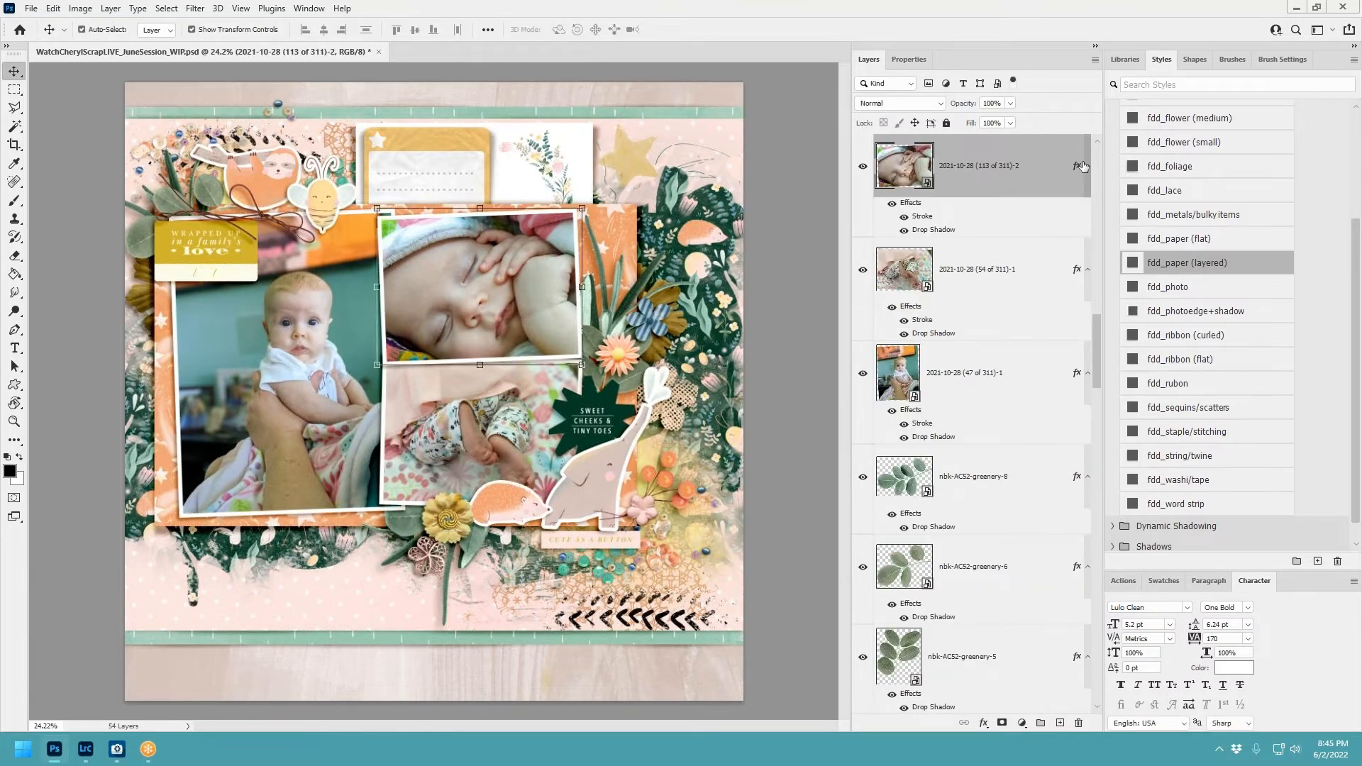
{"action": "right_click", "coordinate": [1083, 166]}
{"action": "left_click", "coordinate": [1120, 398]}
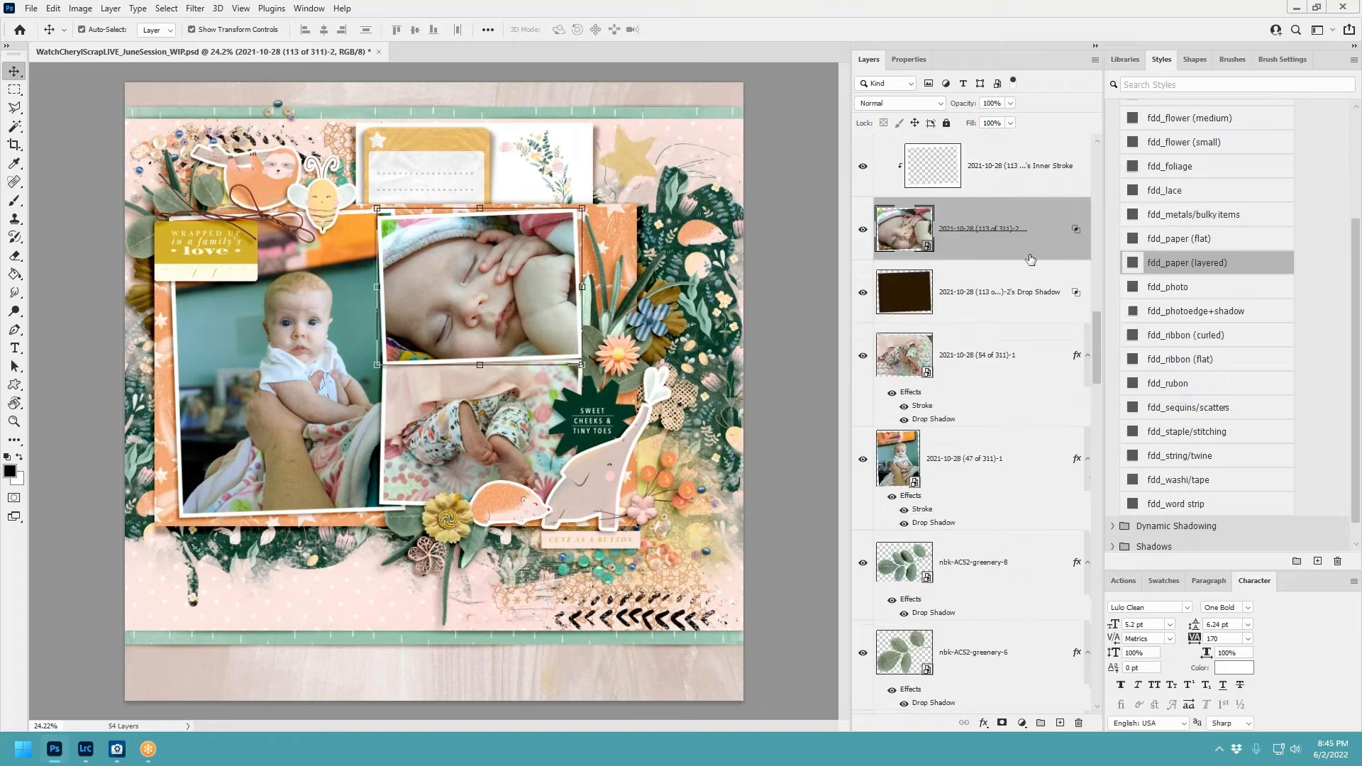
{"action": "left_click", "coordinate": [1001, 291]}
Warp the sleeping-baby photo's shadow outward at its right and lower-left corners, curving its bottom edge inward.
{"action": "left_click", "coordinate": [584, 207]}
{"action": "left_click", "coordinate": [634, 29]}
{"action": "left_click_drag", "start_coordinate": [584, 205], "coordinate": [591, 210]}
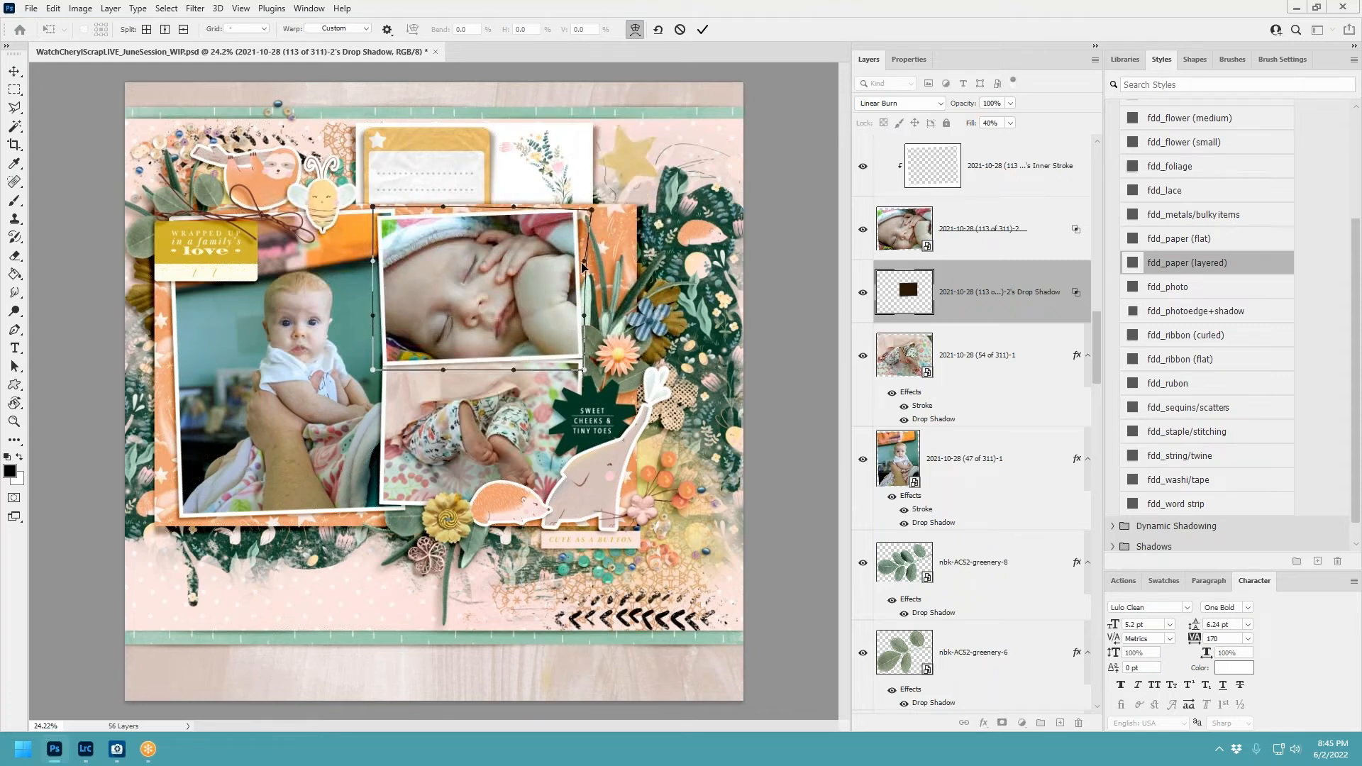
{"action": "left_click_drag", "start_coordinate": [587, 375], "coordinate": [590, 381]}
{"action": "left_click_drag", "start_coordinate": [374, 371], "coordinate": [379, 374]}
{"action": "left_click_drag", "start_coordinate": [517, 371], "coordinate": [522, 365]}
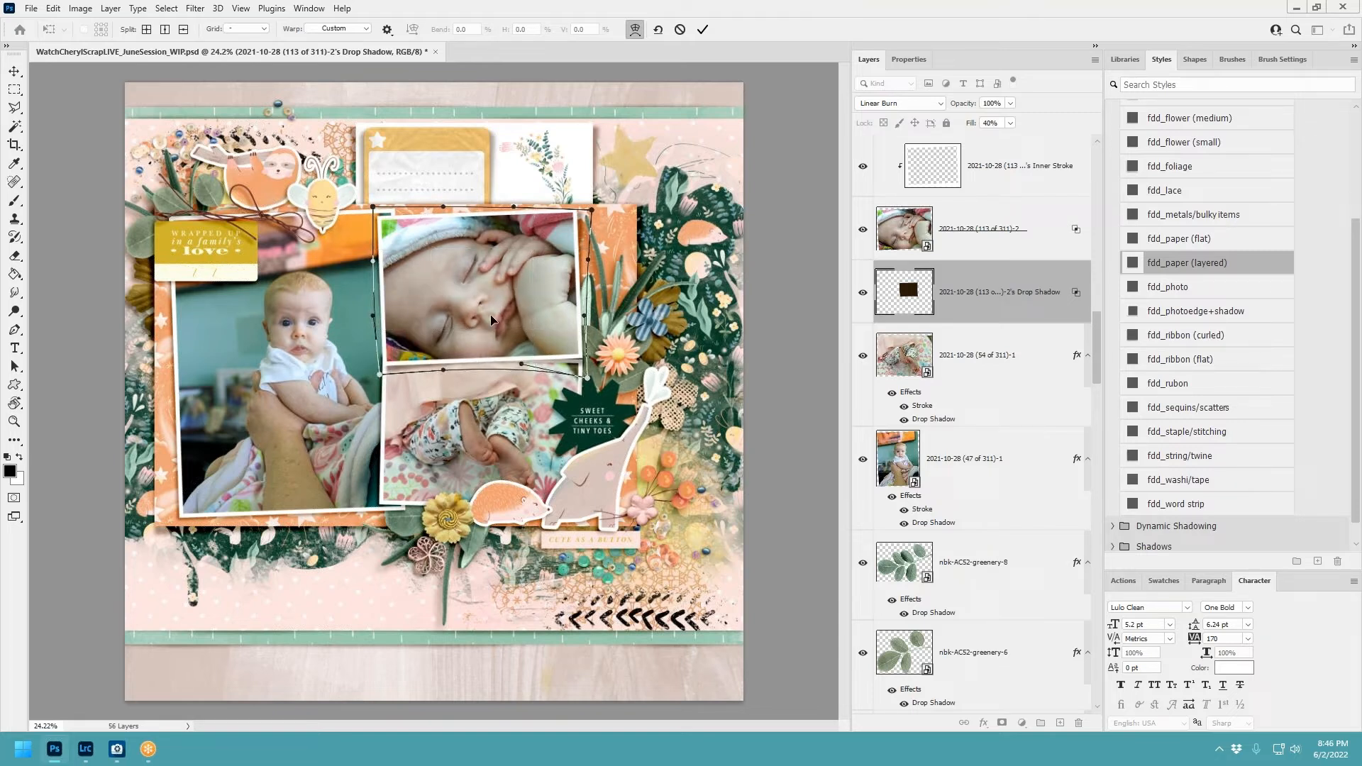
{"action": "left_click_drag", "start_coordinate": [370, 207], "coordinate": [370, 208]}
{"action": "left_click", "coordinate": [702, 29]}
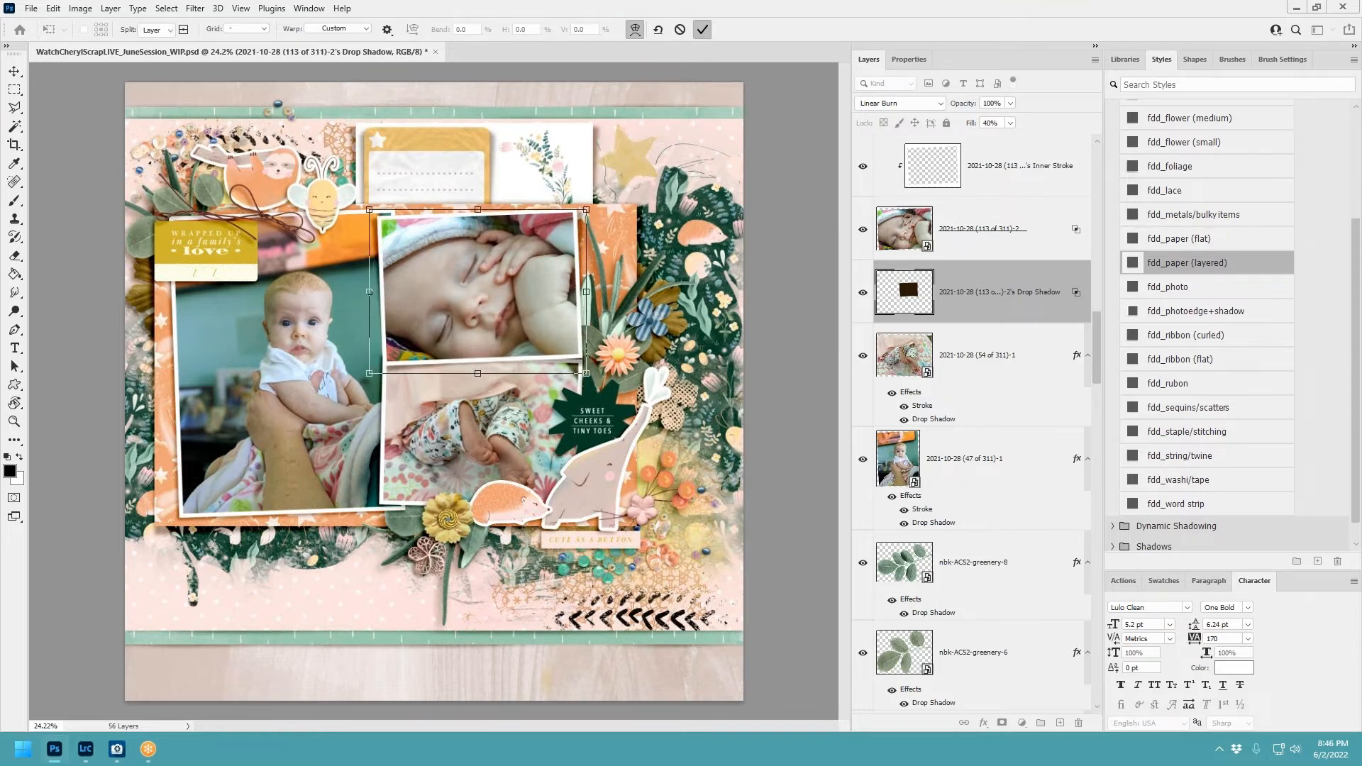
Separate the lower photo's effects into layers and warp its drop shadow outward at the upper corners and lower-left corner.
{"action": "left_click", "coordinate": [526, 406]}
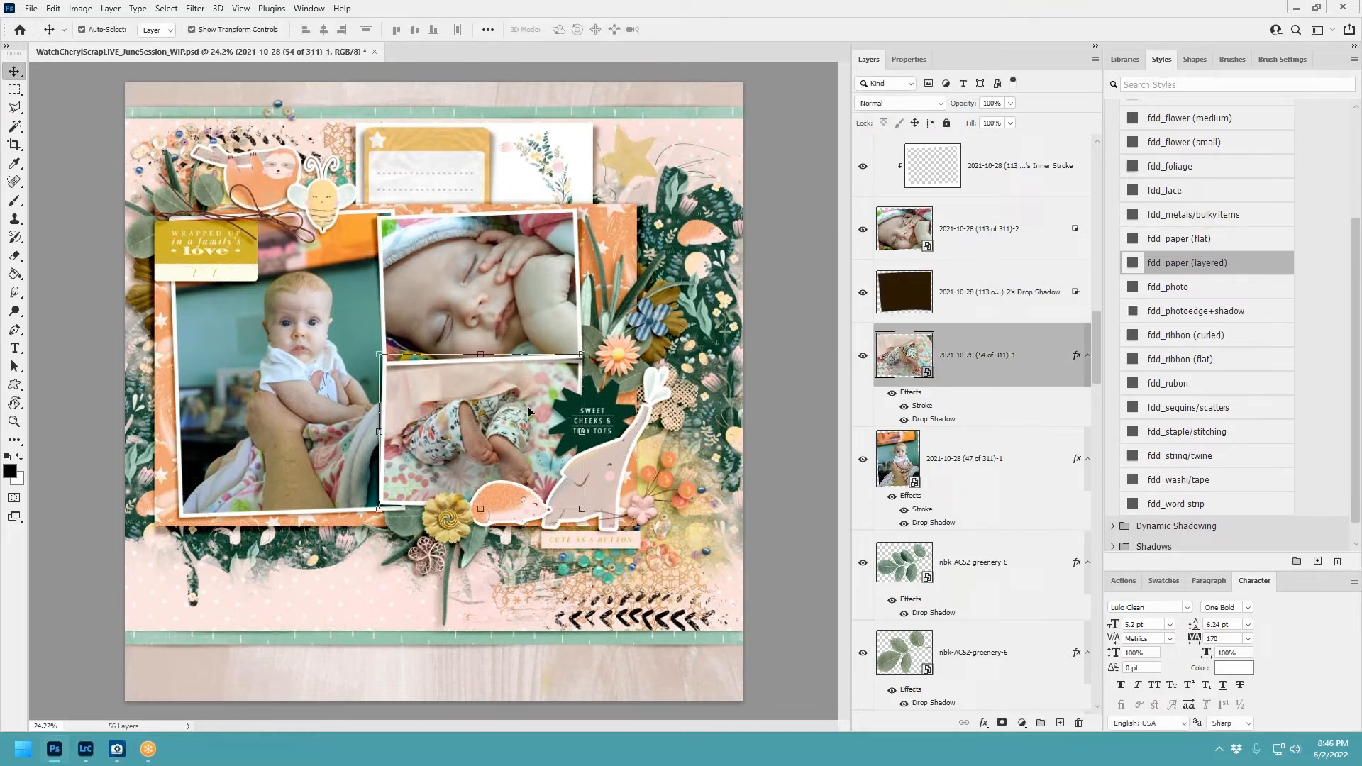
{"action": "right_click", "coordinate": [1075, 356]}
{"action": "left_click", "coordinate": [1119, 586]}
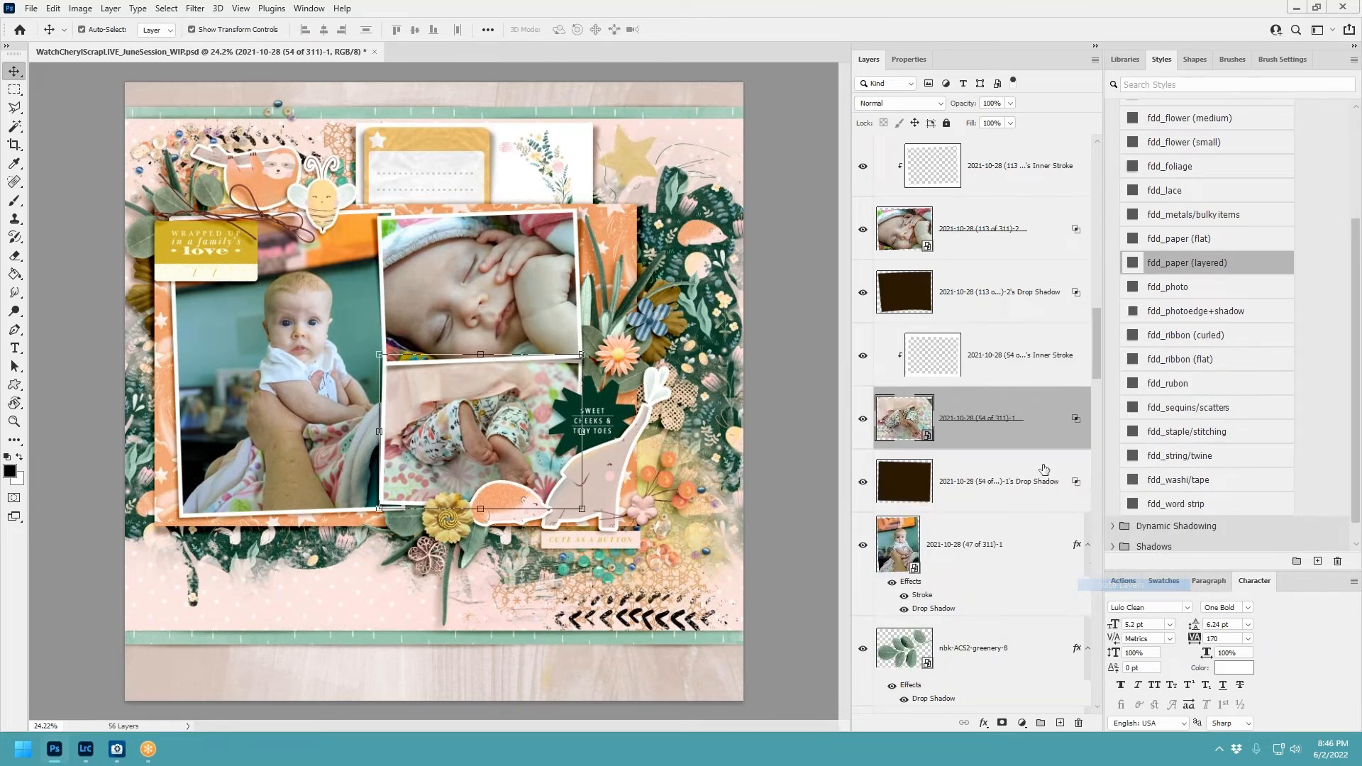
{"action": "key", "text": "ctrl+t"}
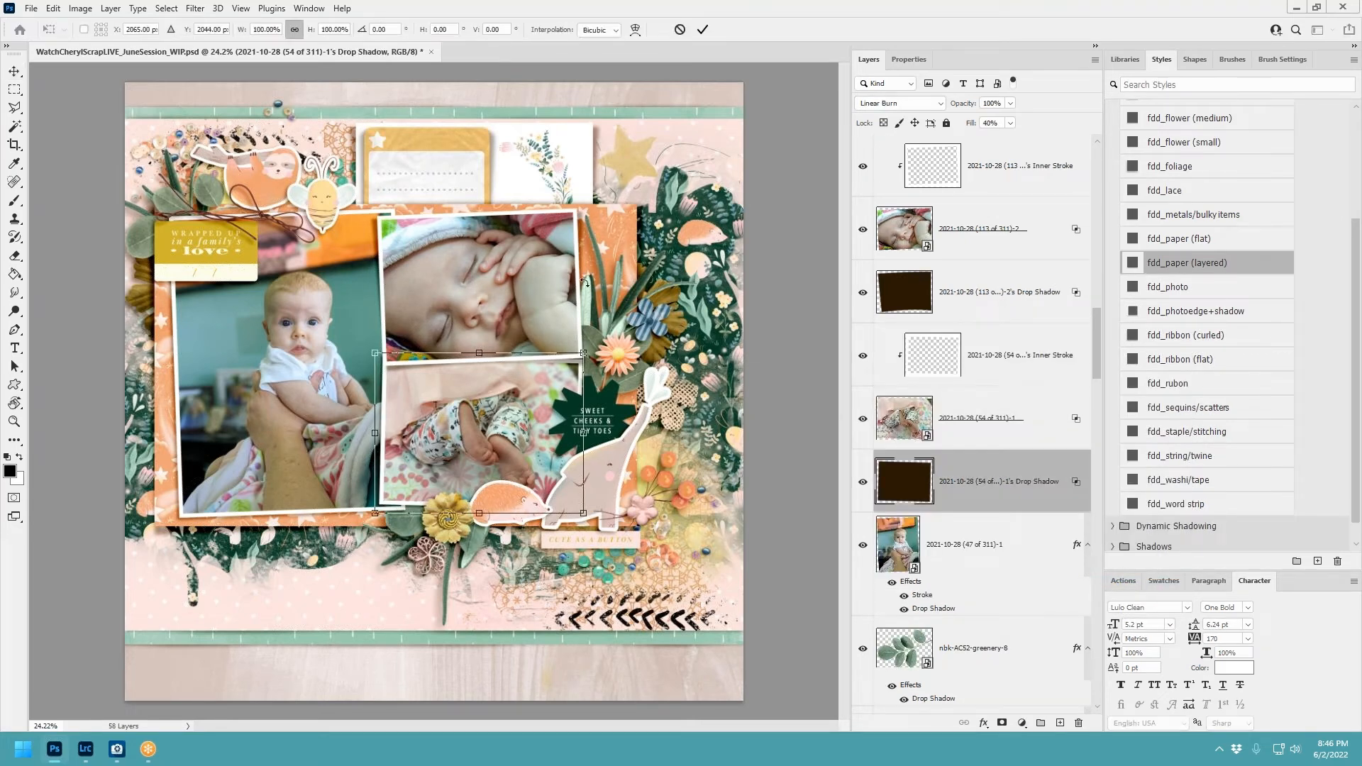
{"action": "left_click", "coordinate": [634, 29]}
{"action": "left_click_drag", "start_coordinate": [585, 357], "coordinate": [592, 363]}
{"action": "left_click_drag", "start_coordinate": [376, 357], "coordinate": [370, 357]}
{"action": "left_click_drag", "start_coordinate": [376, 517], "coordinate": [377, 522]}
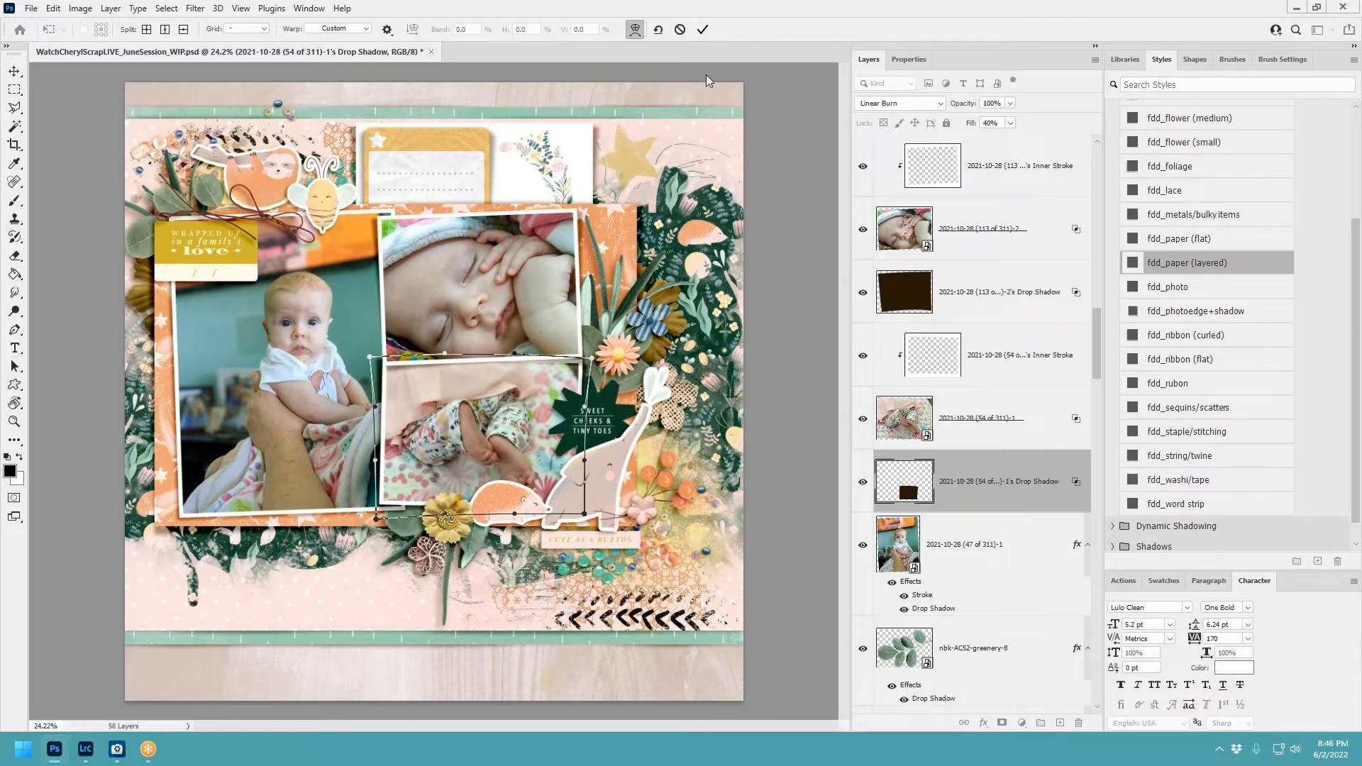
{"action": "left_click", "coordinate": [703, 30]}
{"action": "key", "text": "alt+["}
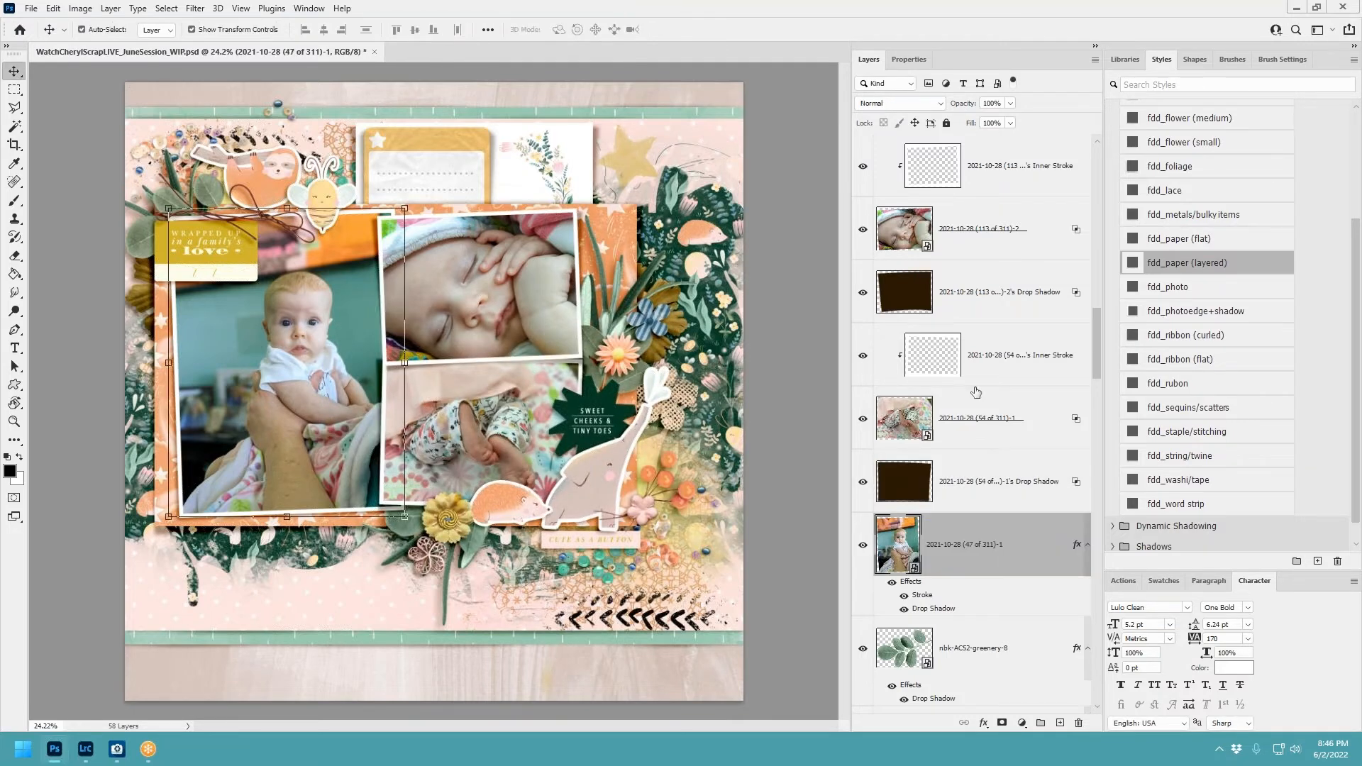
Separate the large left photo's effects into layers and warp its drop shadow outward at the upper corners, reshaping the left and bottom edges.
{"action": "right_click", "coordinate": [1076, 547]}
{"action": "left_click", "coordinate": [1120, 520]}
{"action": "key", "text": "ctrl+t"}
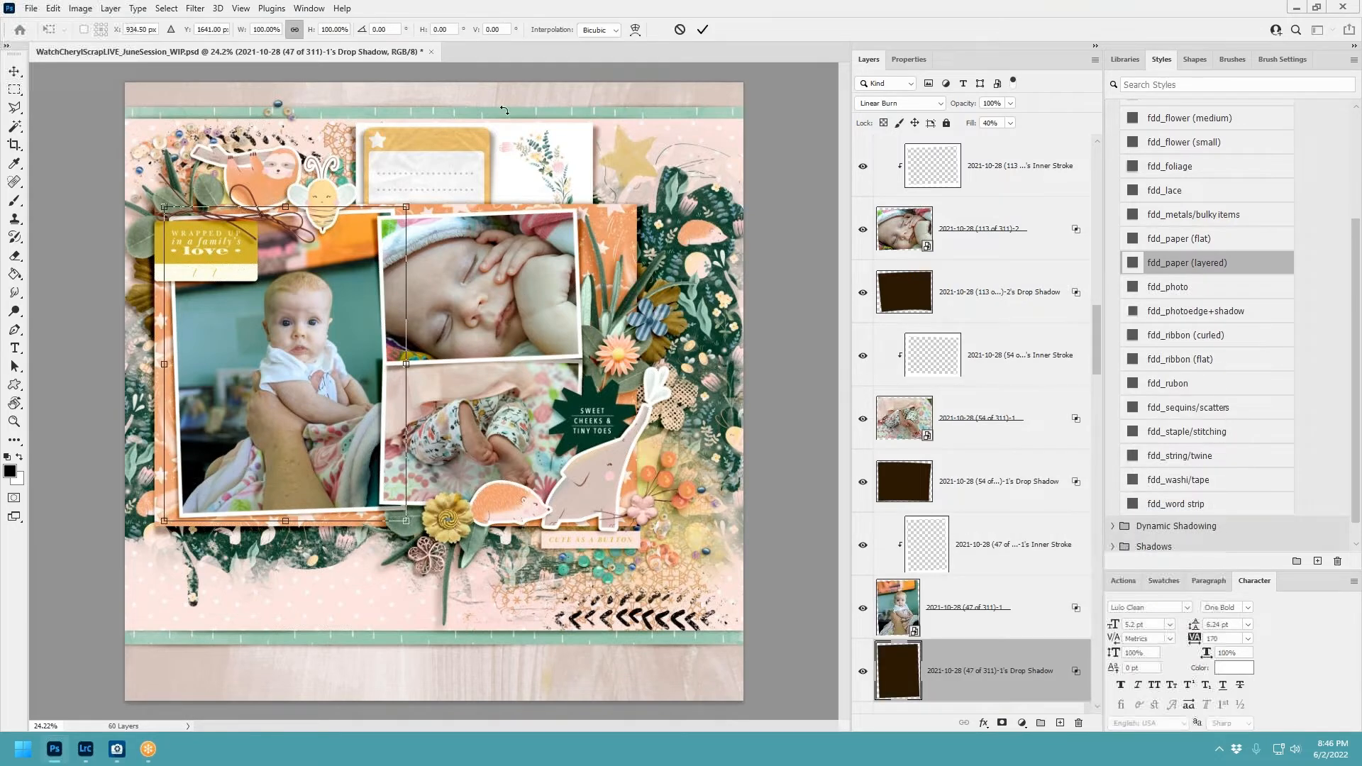
{"action": "left_click", "coordinate": [635, 29]}
{"action": "left_click_drag", "start_coordinate": [407, 207], "coordinate": [416, 205]}
{"action": "left_click_drag", "start_coordinate": [159, 208], "coordinate": [156, 211]}
{"action": "left_click_drag", "start_coordinate": [164, 528], "coordinate": [169, 528]}
{"action": "left_click_drag", "start_coordinate": [167, 421], "coordinate": [160, 422]}
{"action": "left_click_drag", "start_coordinate": [405, 526], "coordinate": [327, 522]}
{"action": "left_click", "coordinate": [702, 29]}
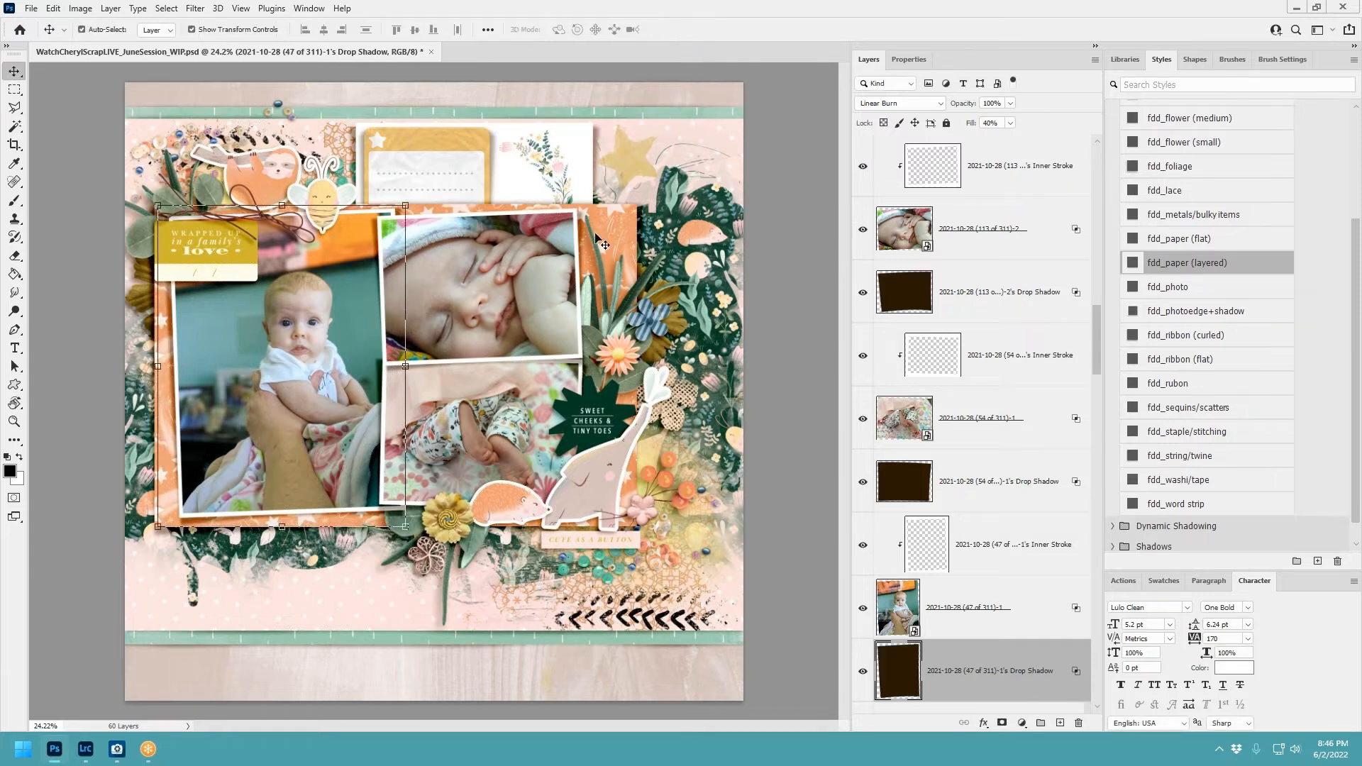
Separate the elephant sticker's drop shadow into its own layer and select that shadow layer.
{"action": "left_click", "coordinate": [657, 383]}
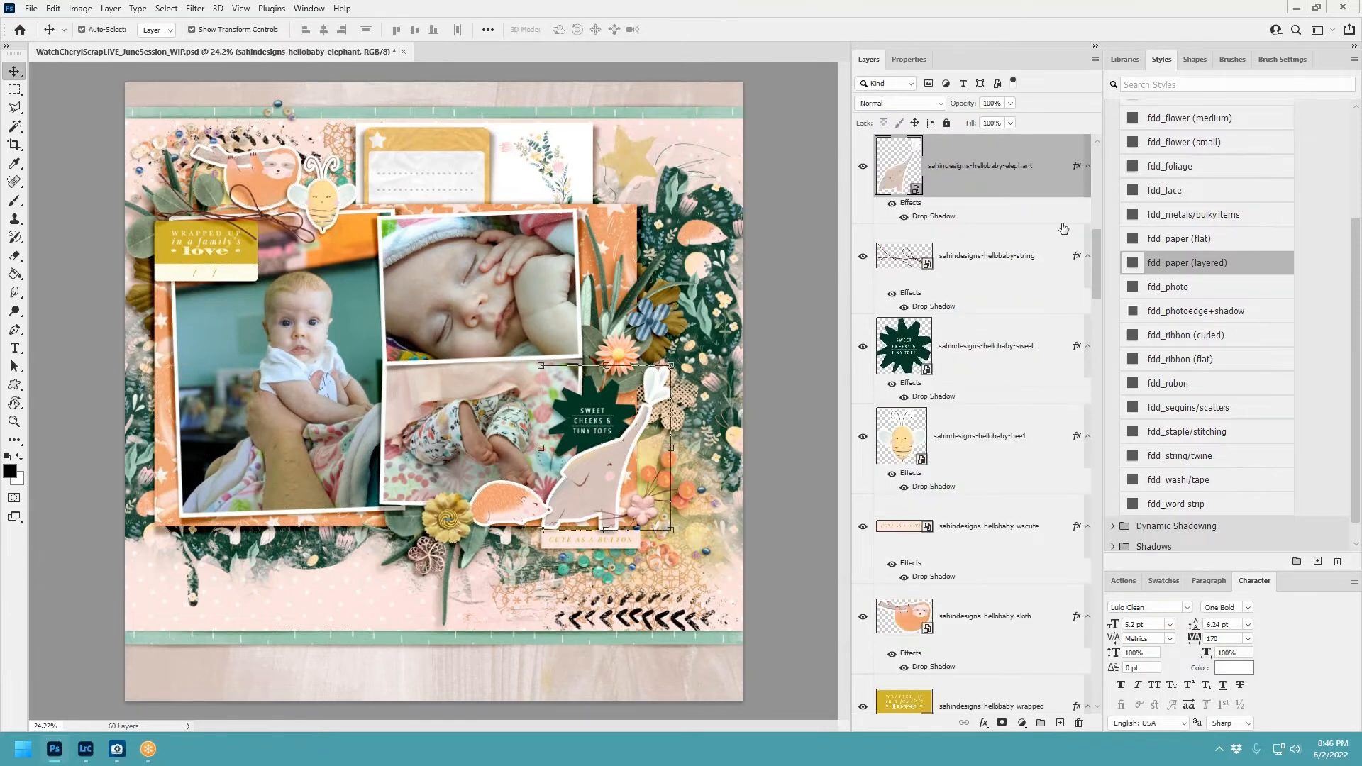
{"action": "right_click", "coordinate": [1077, 165]}
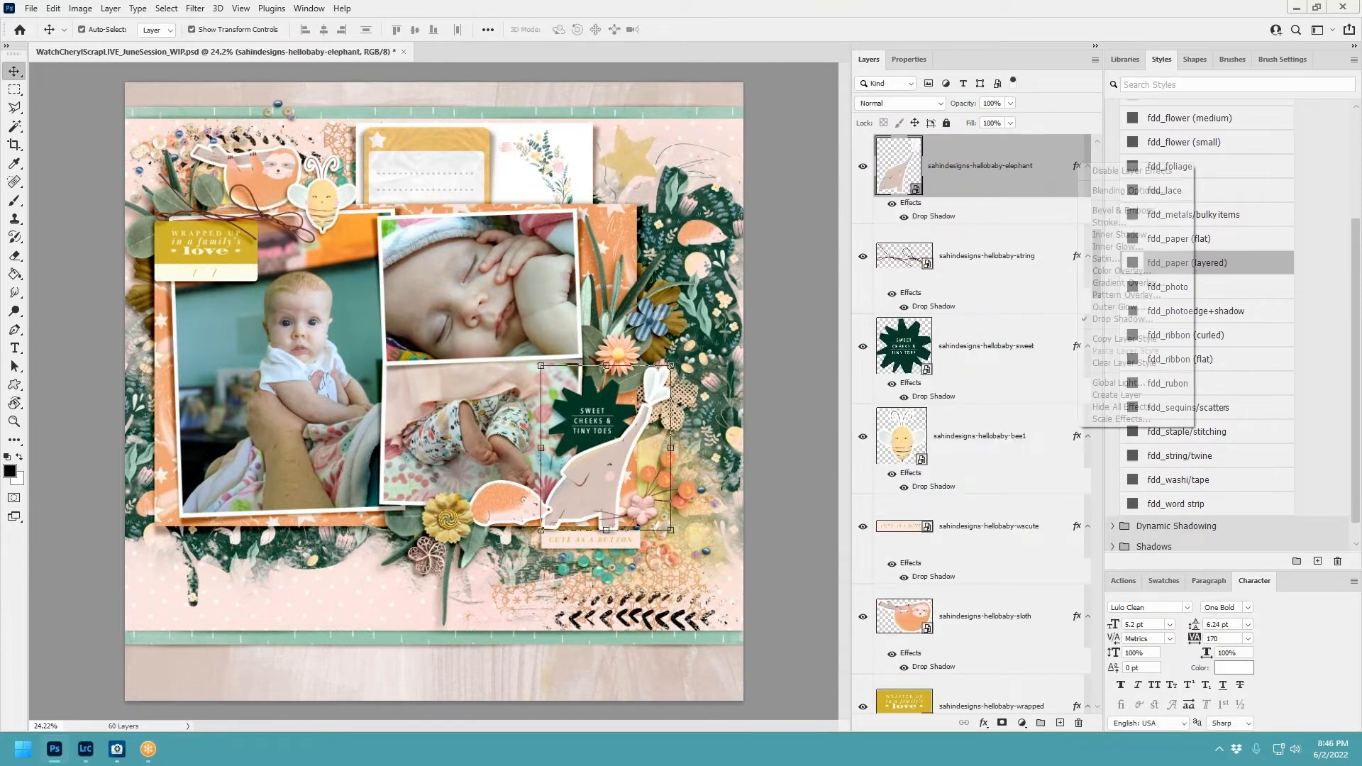
{"action": "left_click", "coordinate": [1139, 402]}
{"action": "left_click", "coordinate": [1000, 241]}
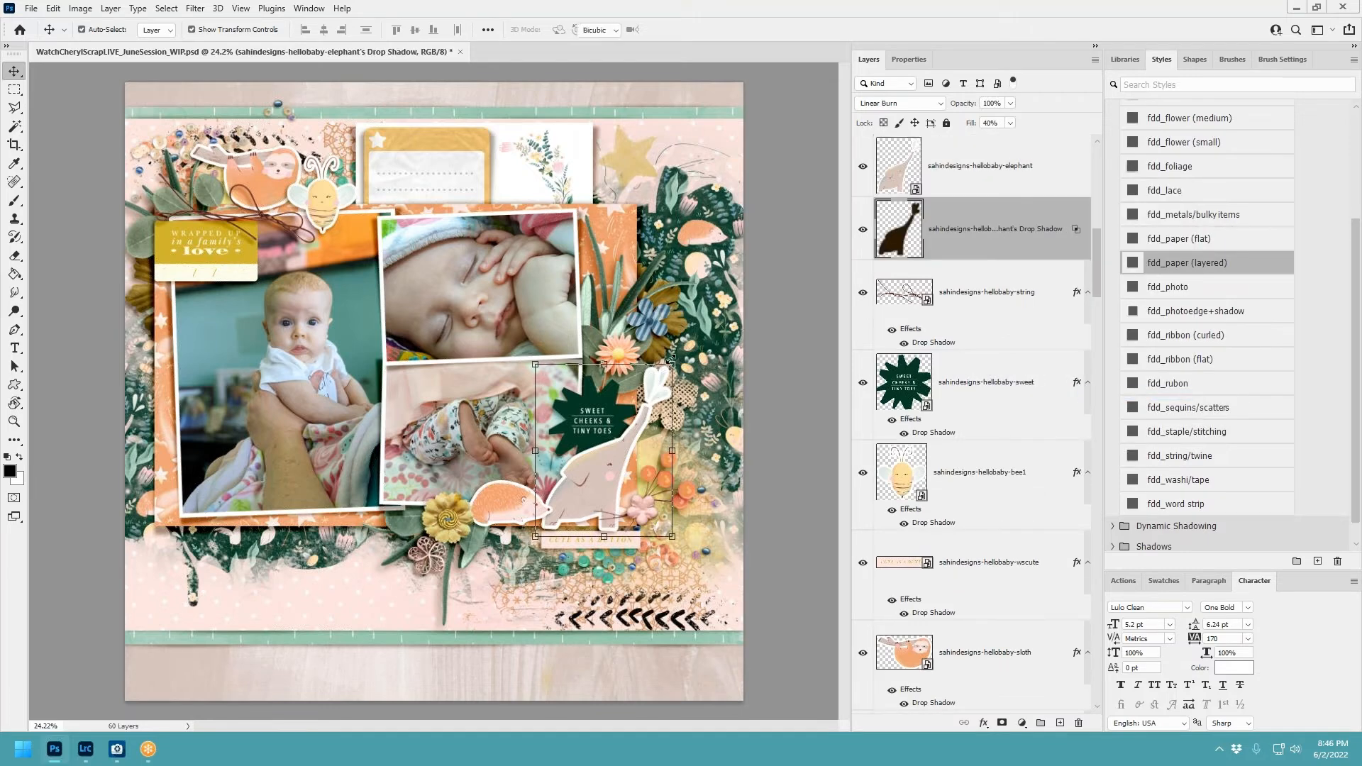
Warp the elephant's shadow outward around the raised trunk and reshape it along the body and feet.
{"action": "key", "text": "ctrl+t"}
{"action": "left_click", "coordinate": [634, 30]}
{"action": "left_click_drag", "start_coordinate": [671, 368], "coordinate": [680, 370]}
{"action": "left_click_drag", "start_coordinate": [688, 370], "coordinate": [686, 368]}
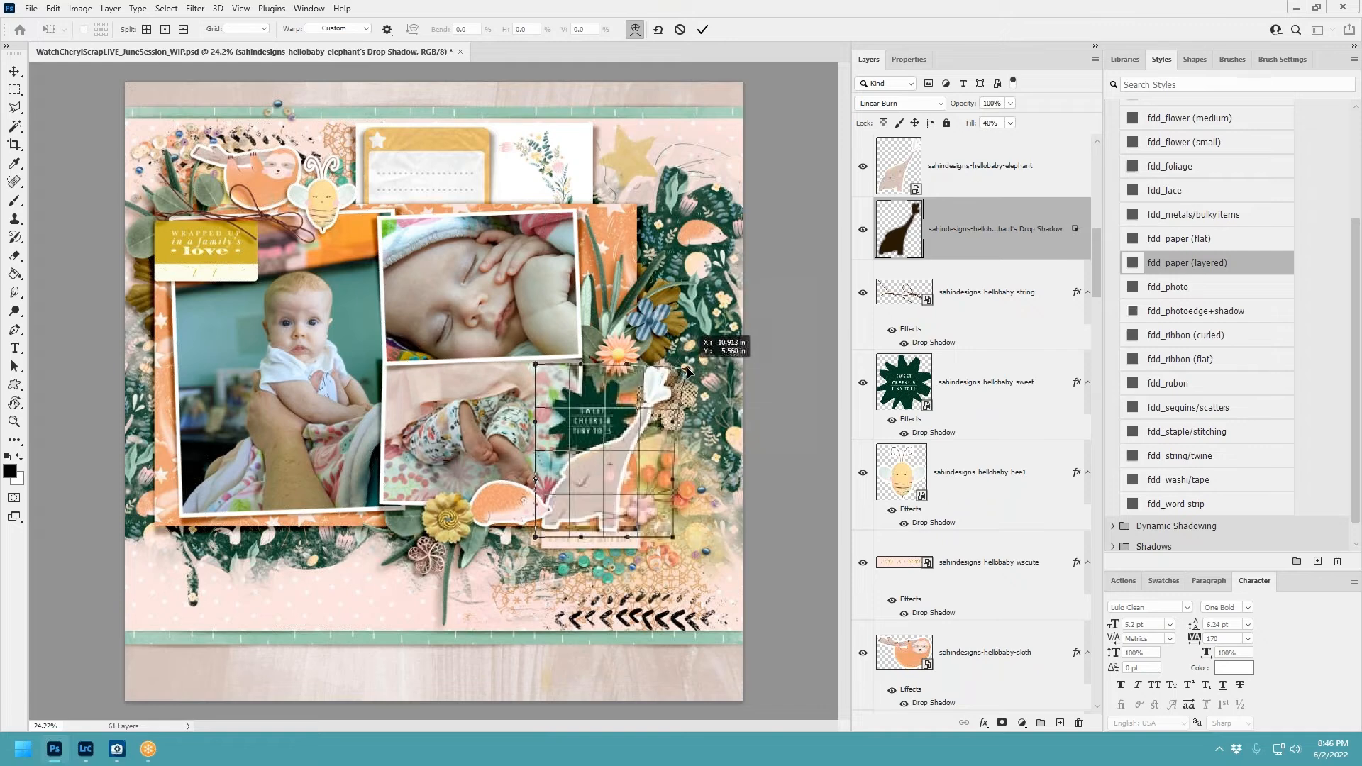
{"action": "left_click_drag", "start_coordinate": [619, 525], "coordinate": [627, 537]}
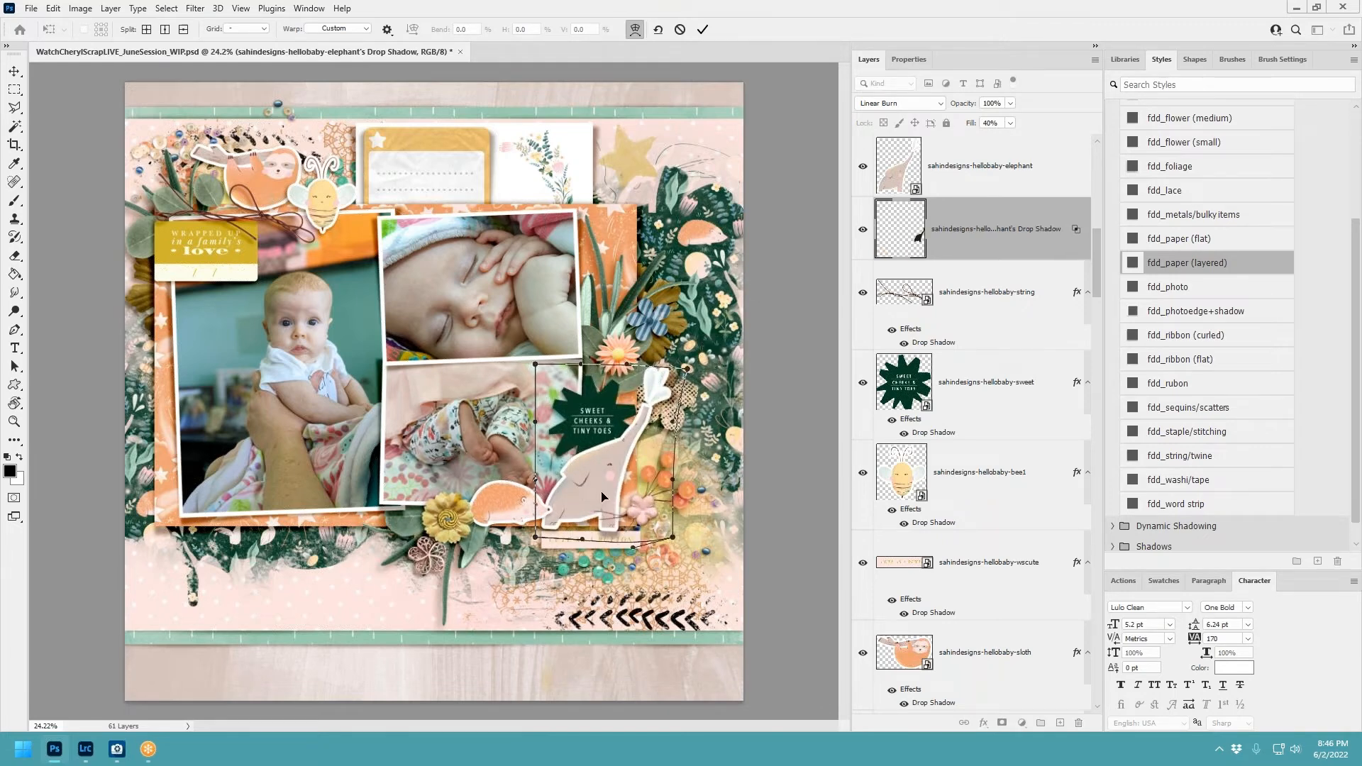
{"action": "left_click_drag", "start_coordinate": [618, 489], "coordinate": [564, 456]}
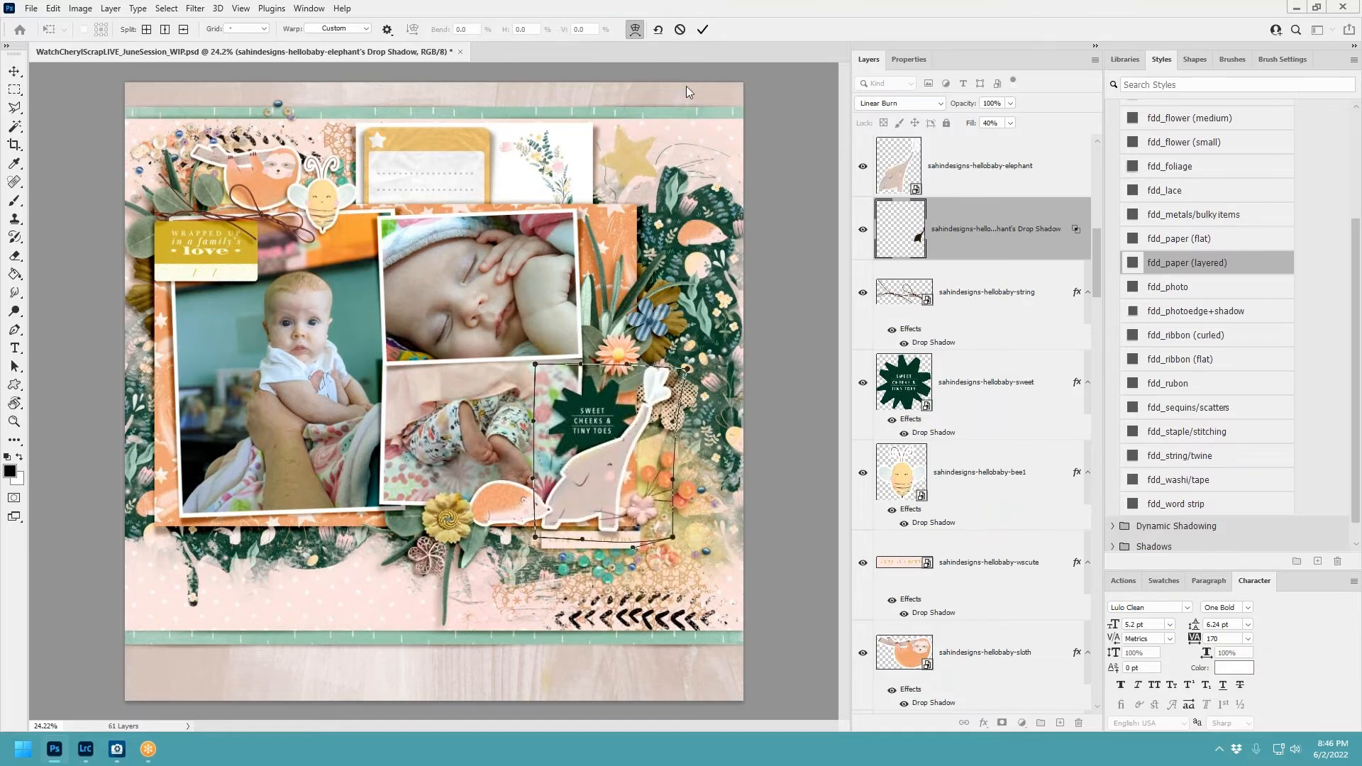
{"action": "left_click", "coordinate": [702, 30]}
Separate the hedgehog sticker's drop shadow into its own layer and select that shadow layer.
{"action": "left_click", "coordinate": [508, 502]}
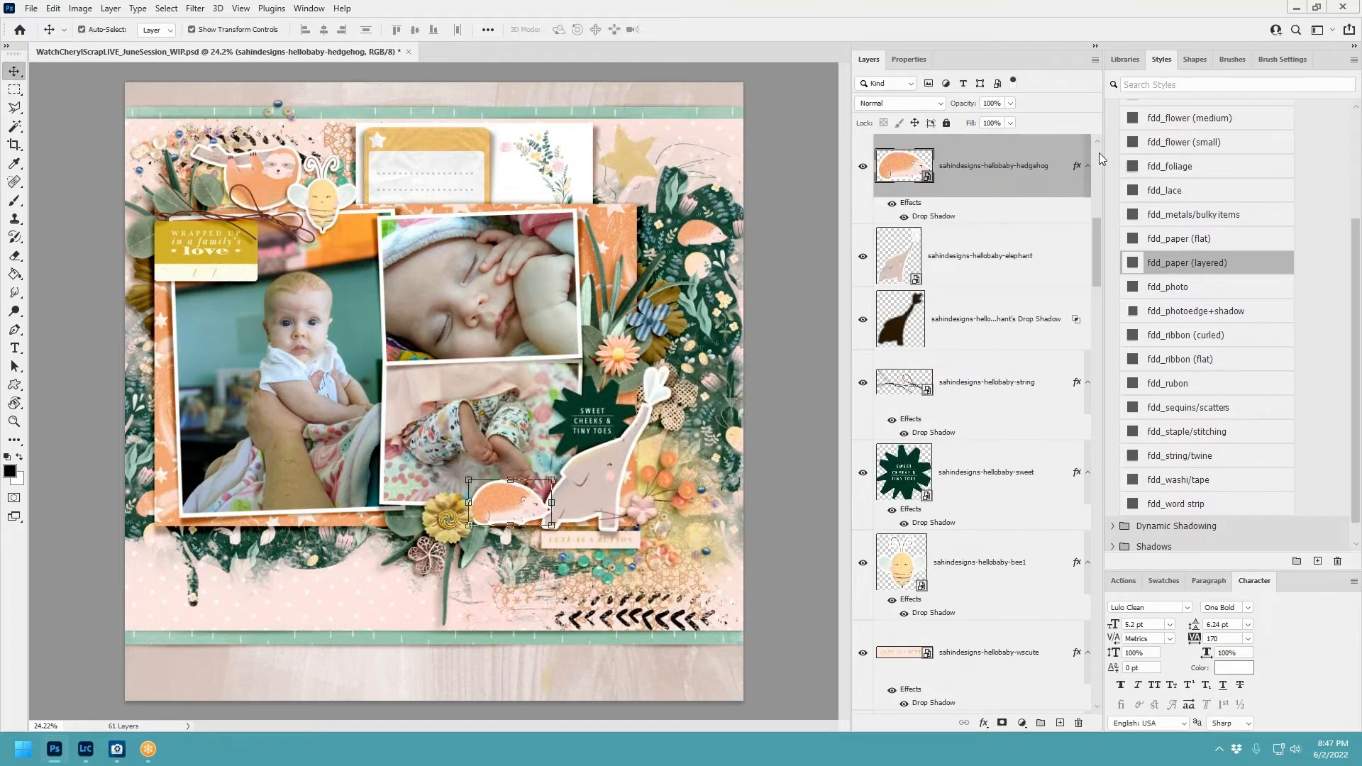
{"action": "right_click", "coordinate": [1078, 170]}
{"action": "left_click", "coordinate": [1111, 405]}
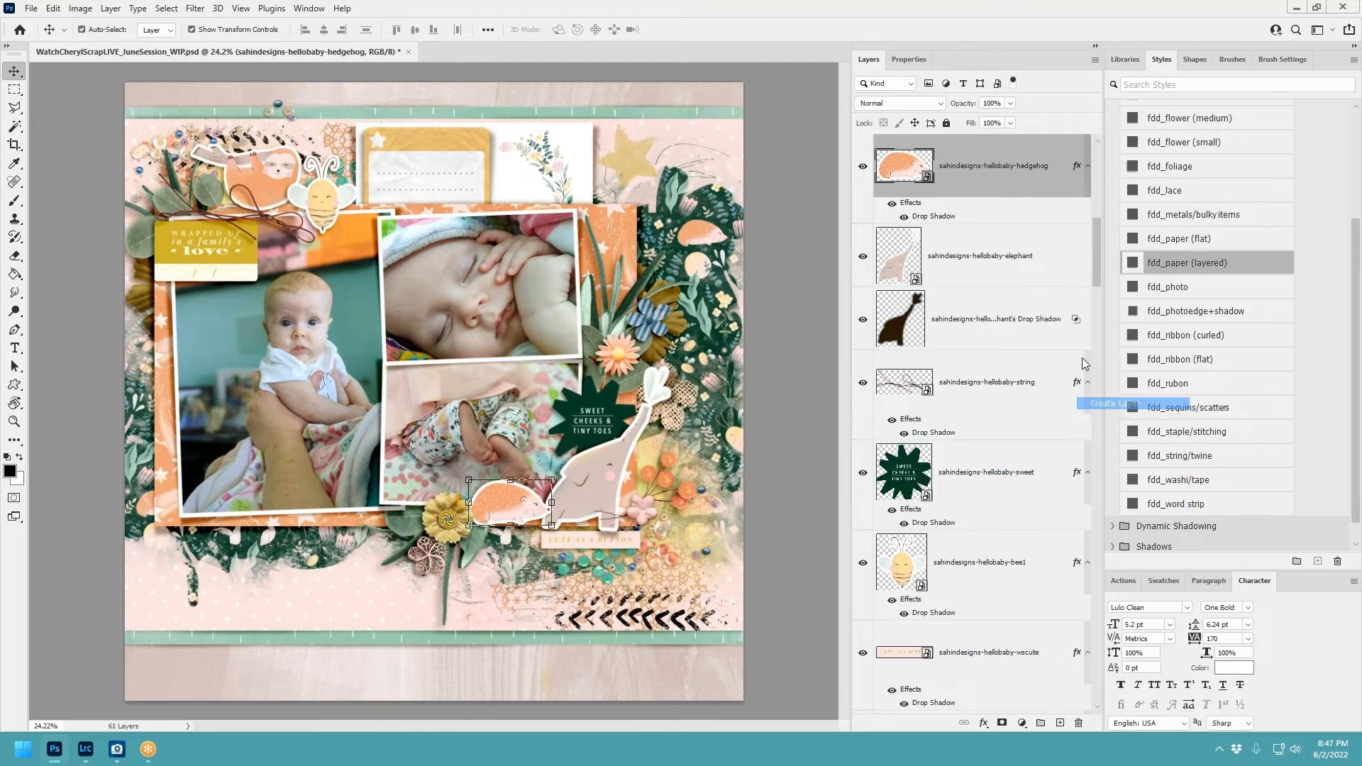
{"action": "left_click", "coordinate": [984, 245]}
Warp the hedgehog's shadow outward at its upper-right side, lower its bottom edge slightly, and pull its upper-left corner inward.
{"action": "key", "text": "ctrl+t"}
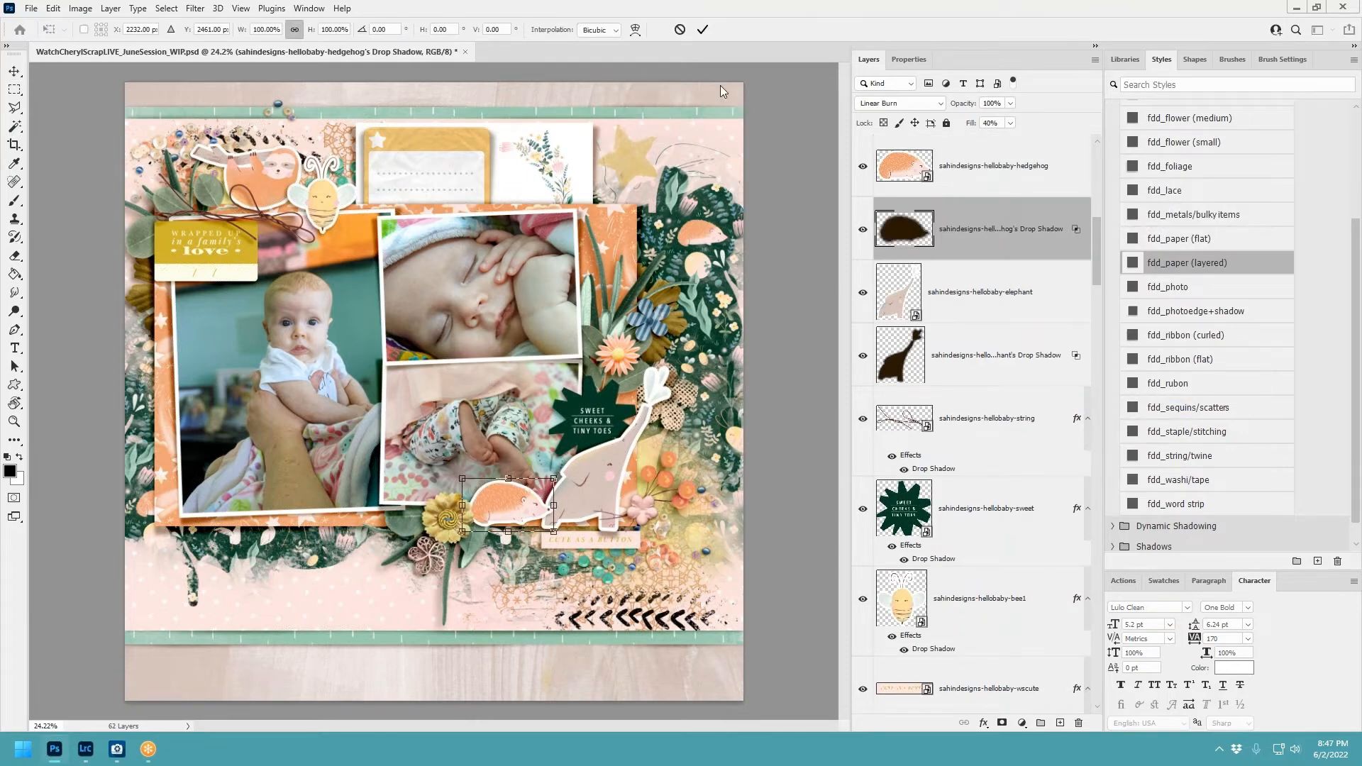
{"action": "left_click", "coordinate": [635, 29]}
{"action": "left_click_drag", "start_coordinate": [537, 491], "coordinate": [546, 485]}
{"action": "left_click_drag", "start_coordinate": [521, 530], "coordinate": [522, 537]}
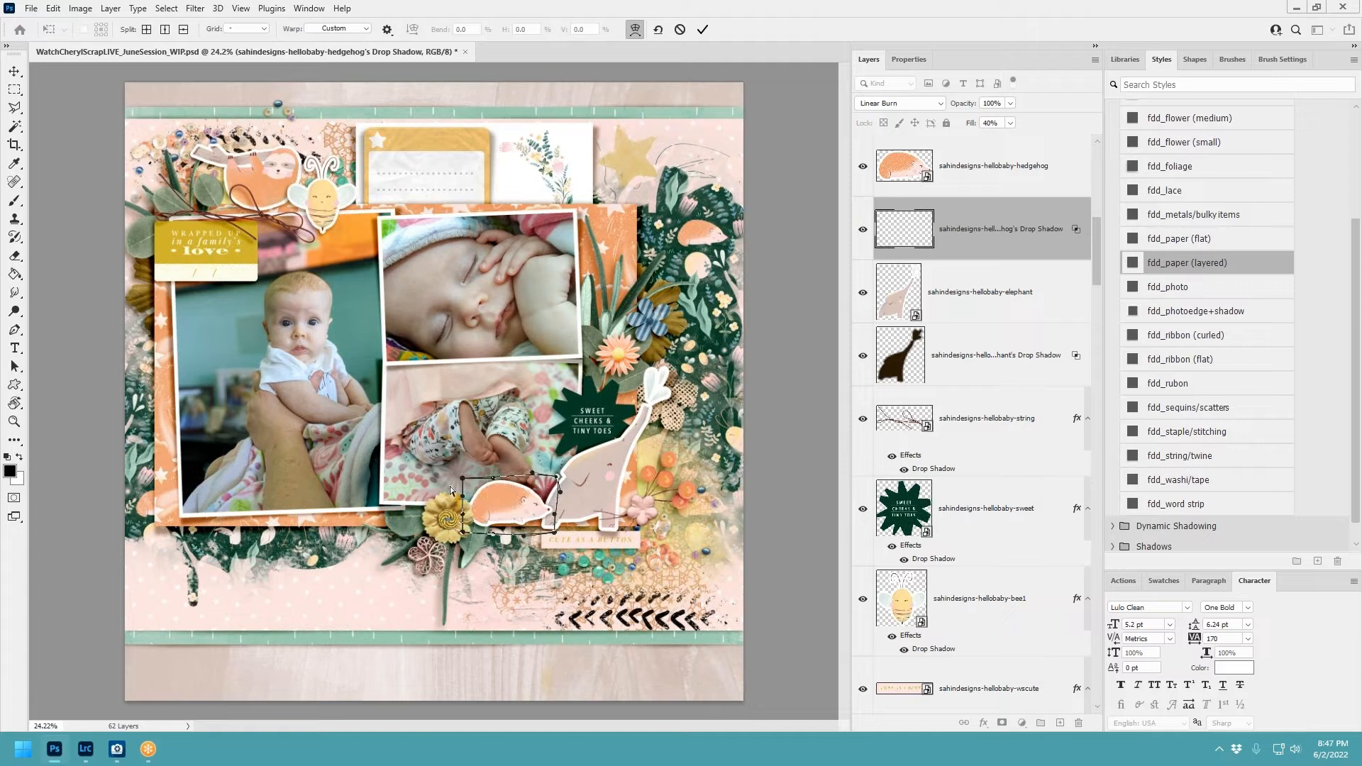
{"action": "left_click_drag", "start_coordinate": [463, 482], "coordinate": [468, 479]}
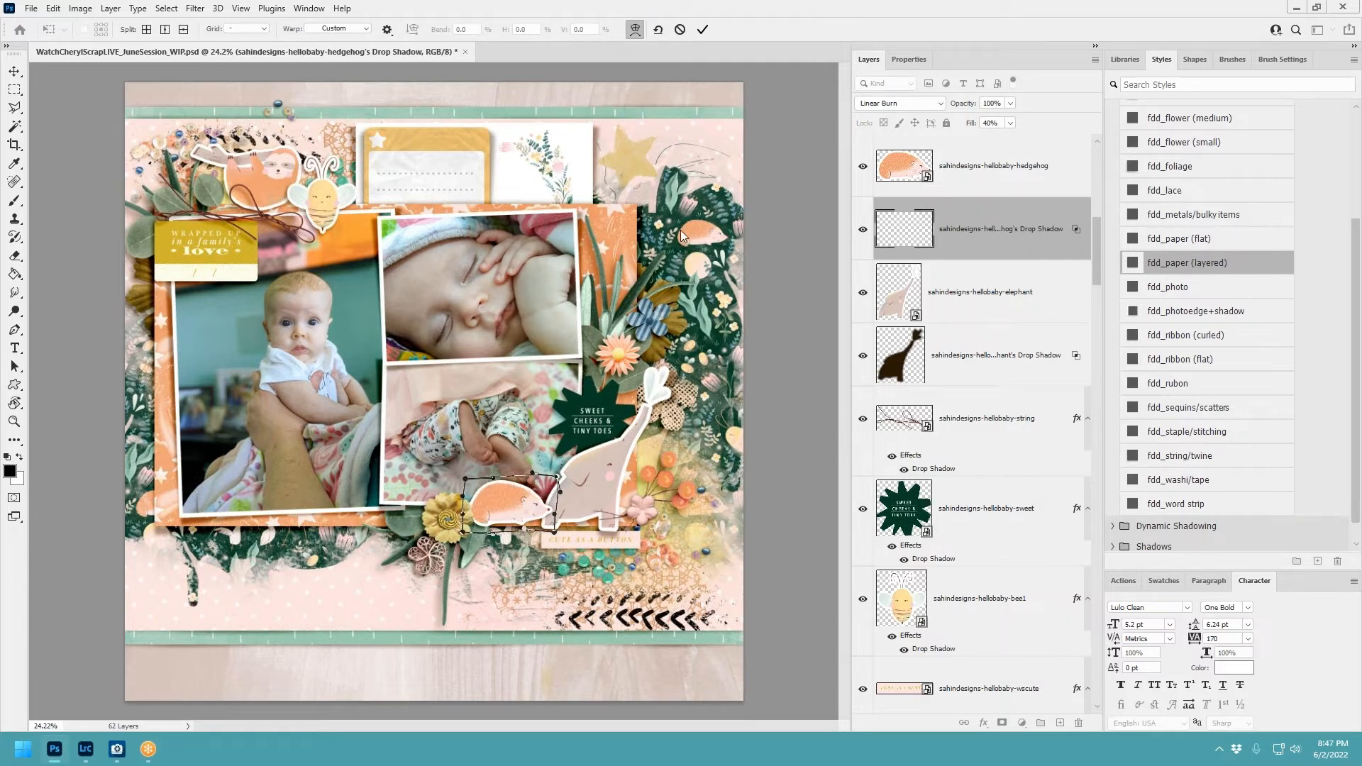
{"action": "left_click", "coordinate": [701, 30]}
Separate the drop shadow of the "Wrapped up in a family's love" tag into its own layer.
{"action": "left_click", "coordinate": [211, 269]}
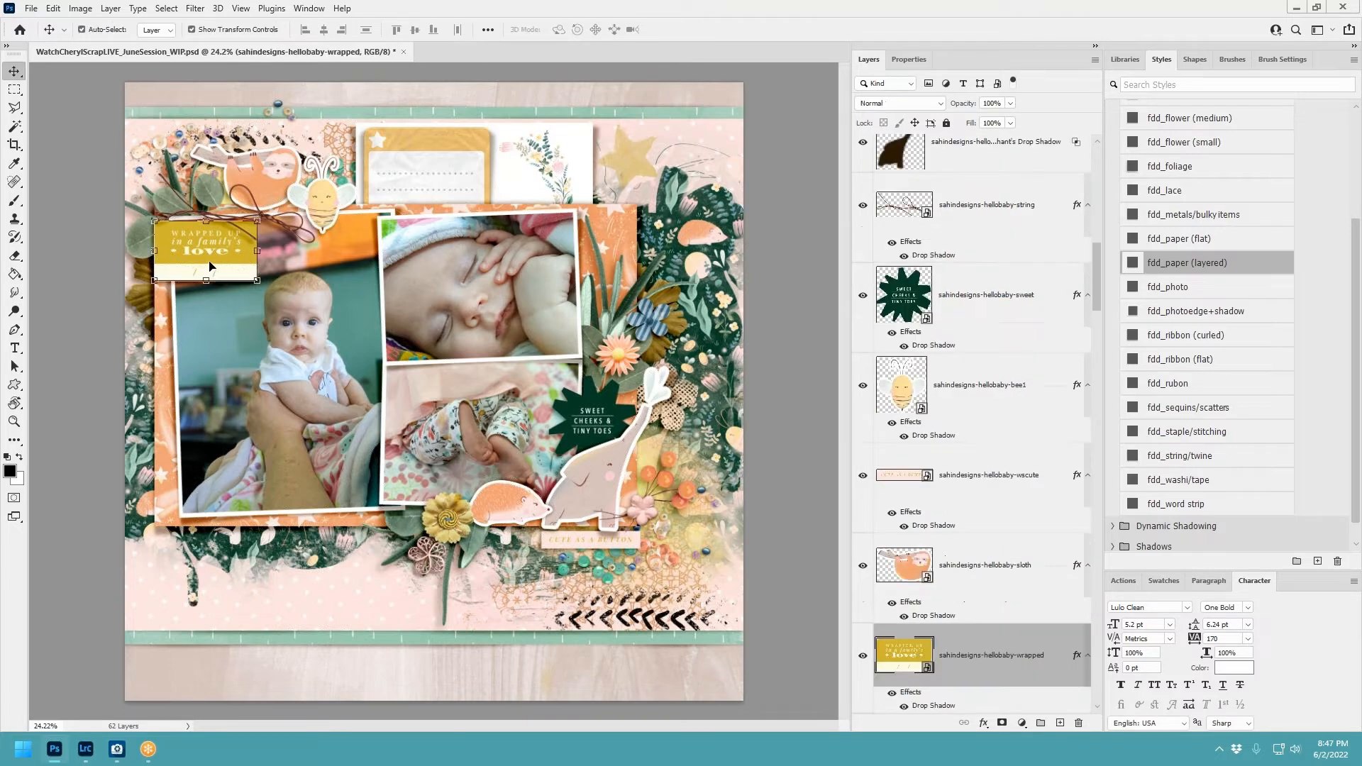
{"action": "scroll", "coordinate": [1021, 610], "scroll_direction": "down", "scroll_amount": 3}
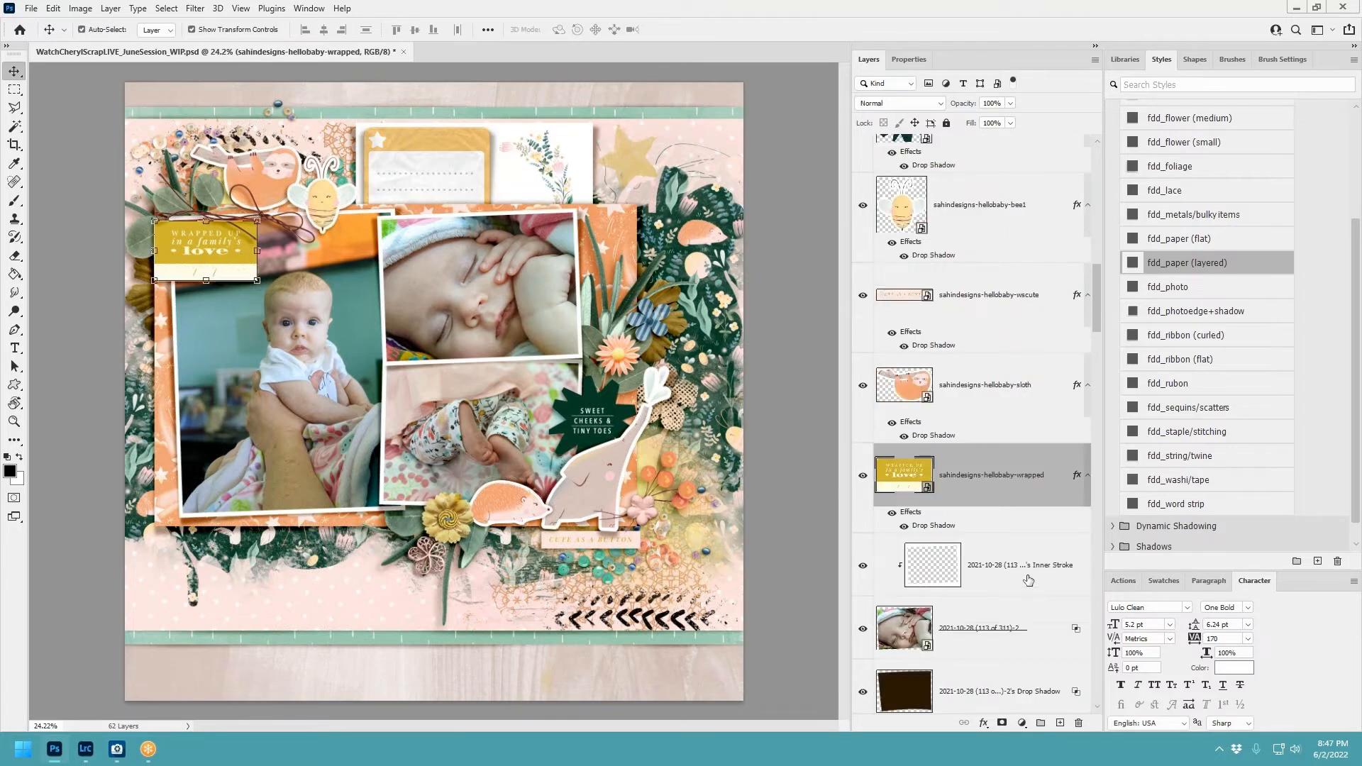
{"action": "right_click", "coordinate": [1076, 474]}
{"action": "left_click", "coordinate": [1122, 441]}
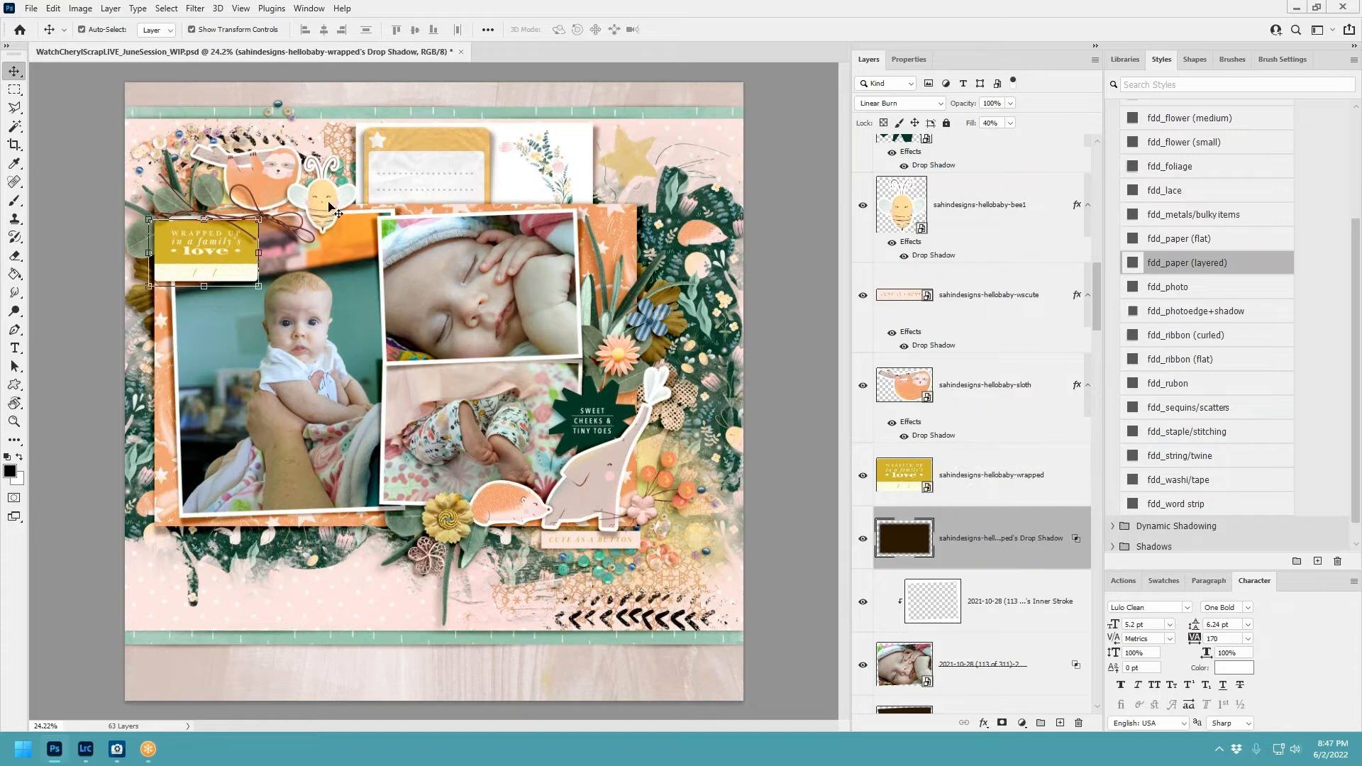
Warp the "Wrapped up" tag's shadow outward at the upper and lower-right corners and adjust its lower-left corner and bottom edge.
{"action": "key", "text": "ctrl+t"}
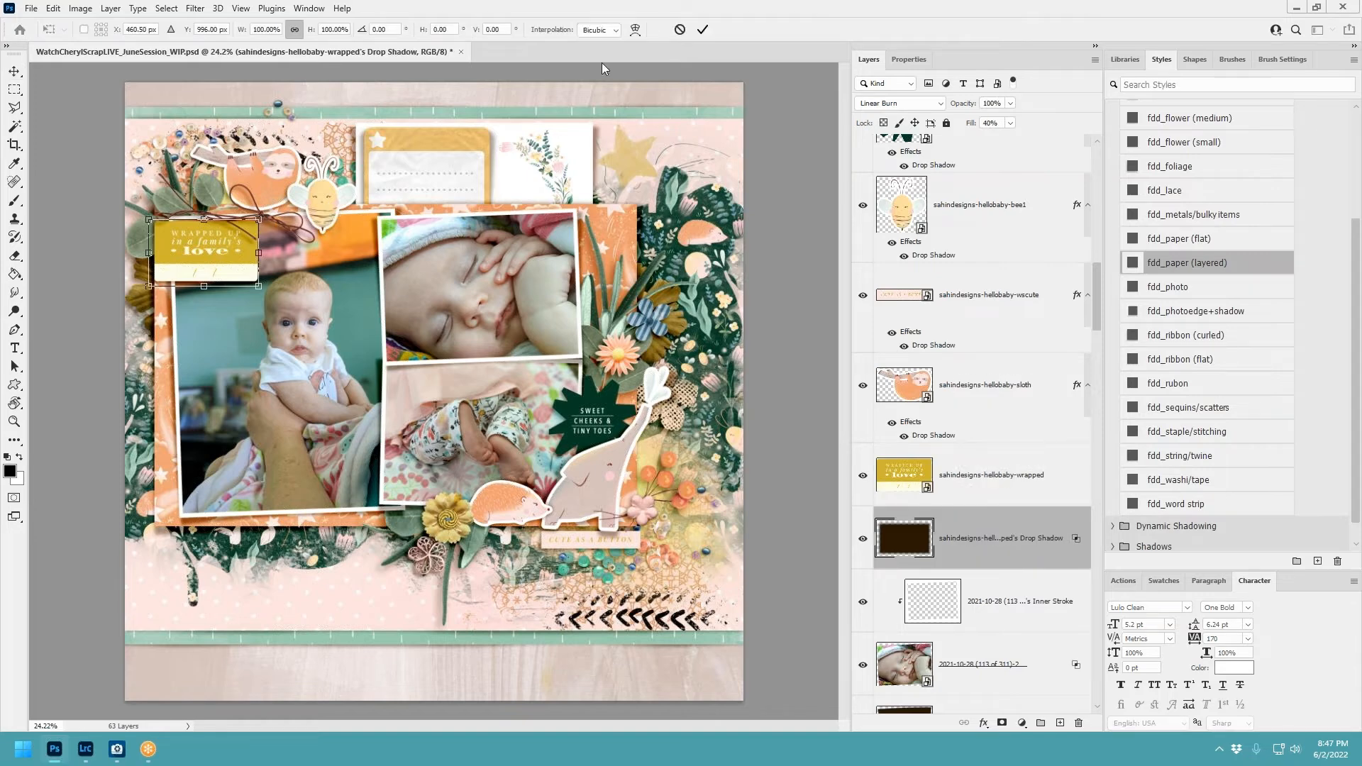
{"action": "left_click", "coordinate": [635, 29]}
{"action": "left_click_drag", "start_coordinate": [259, 288], "coordinate": [259, 291]}
{"action": "left_click_drag", "start_coordinate": [260, 221], "coordinate": [268, 221]}
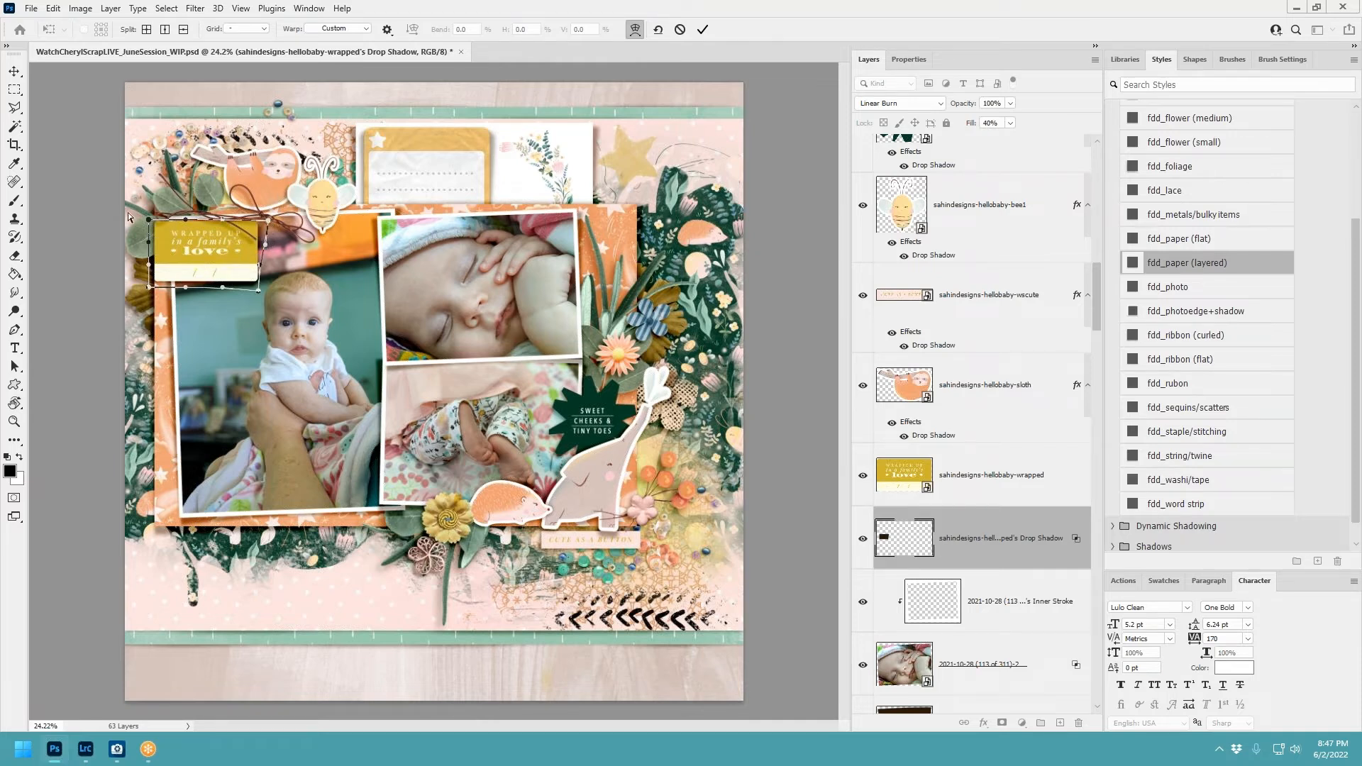
{"action": "left_click_drag", "start_coordinate": [148, 220], "coordinate": [145, 220]}
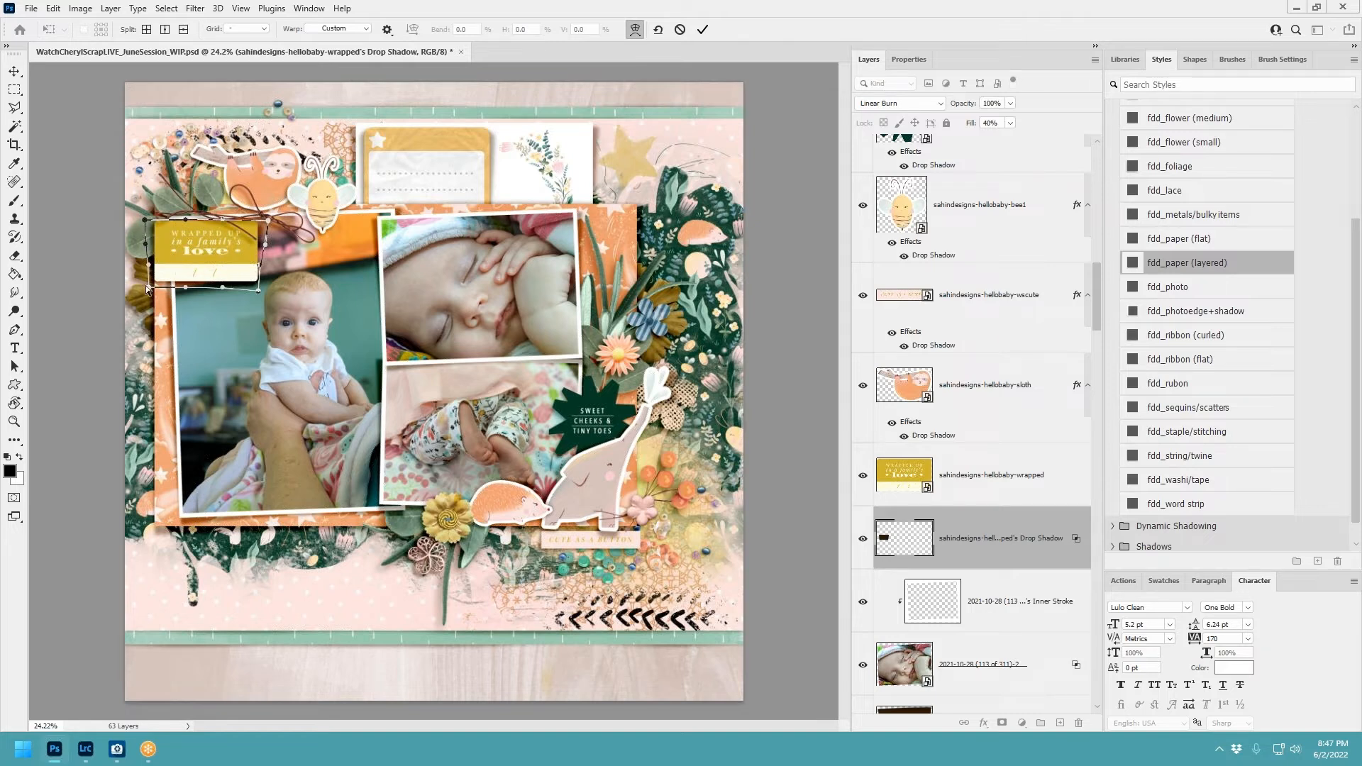
{"action": "left_click_drag", "start_coordinate": [149, 288], "coordinate": [229, 283]}
{"action": "left_click", "coordinate": [702, 29]}
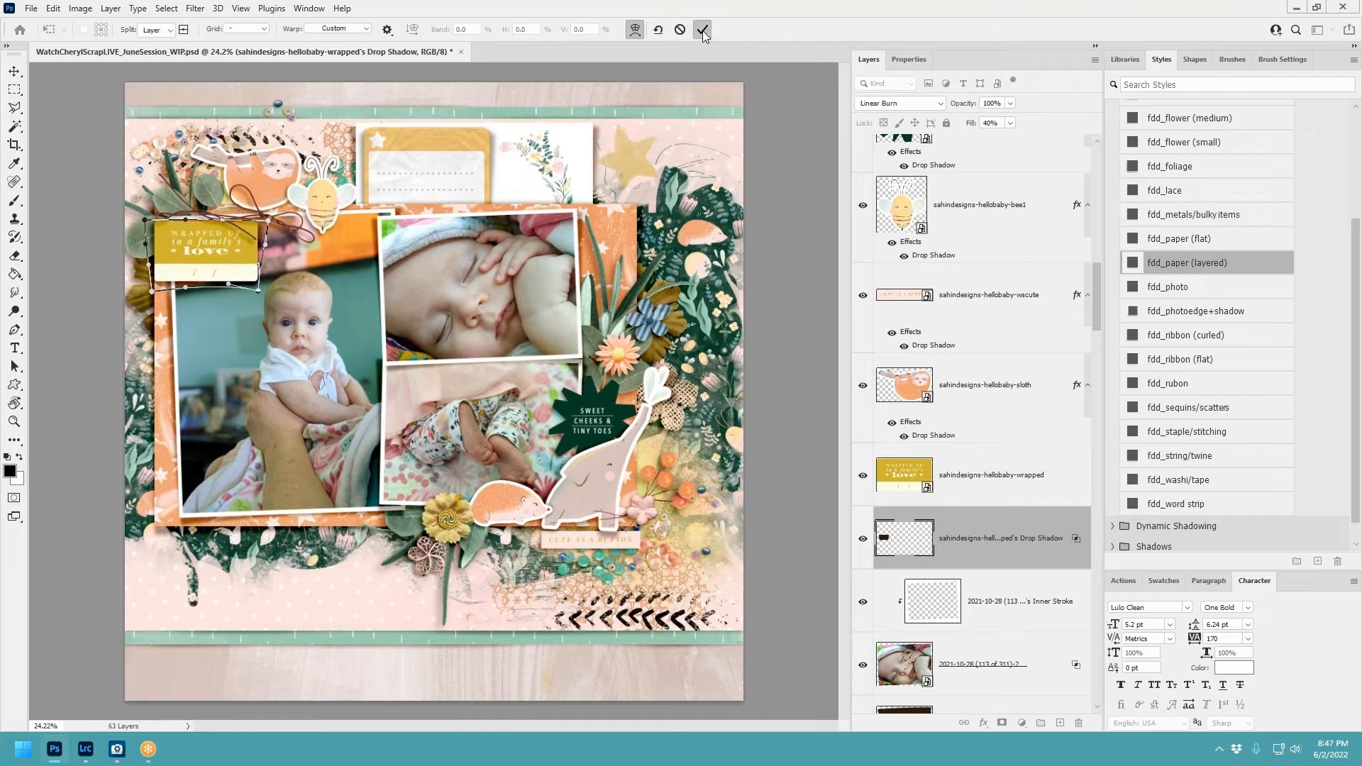
Separate the sloth sticker's drop shadow into its own layer and warp it outward at the upper right, reshaping its middle.
{"action": "left_click", "coordinate": [240, 178]}
{"action": "right_click", "coordinate": [1077, 386]}
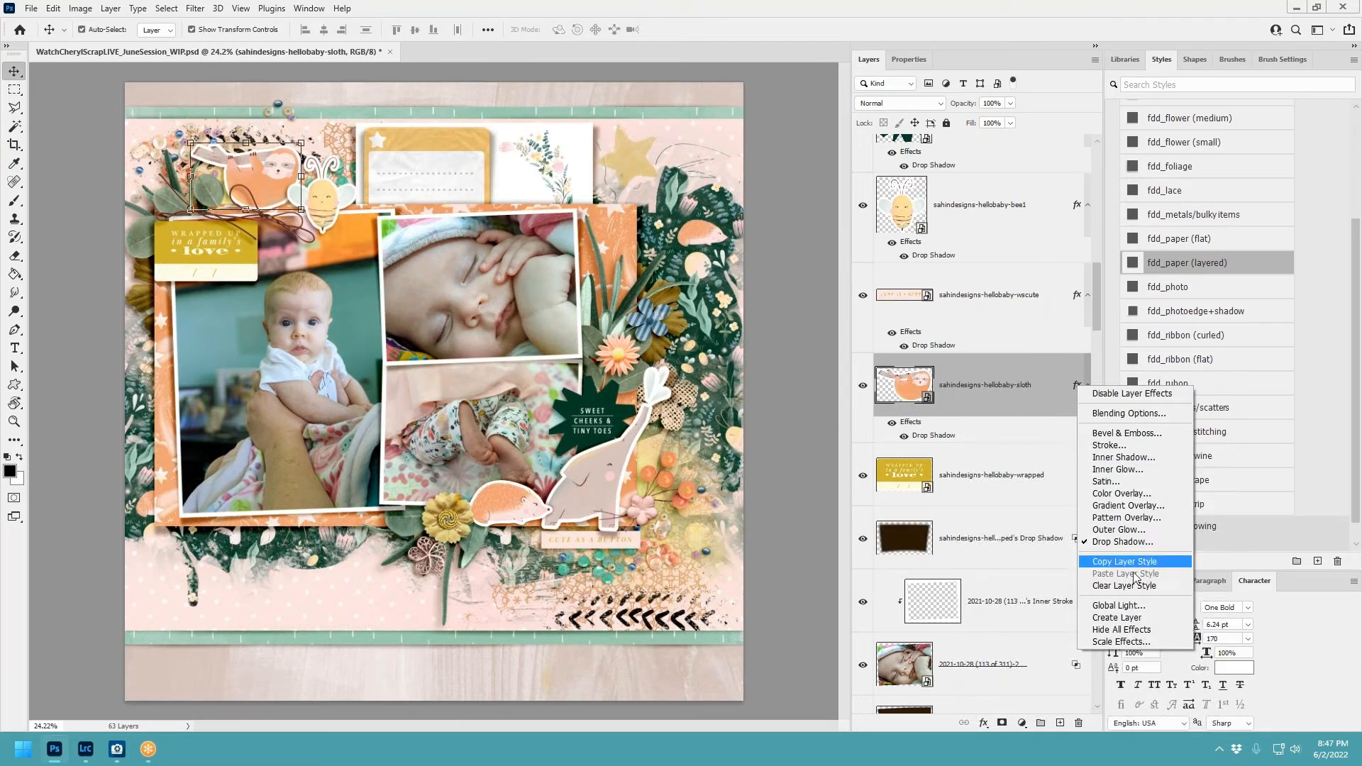
{"action": "left_click", "coordinate": [1121, 617]}
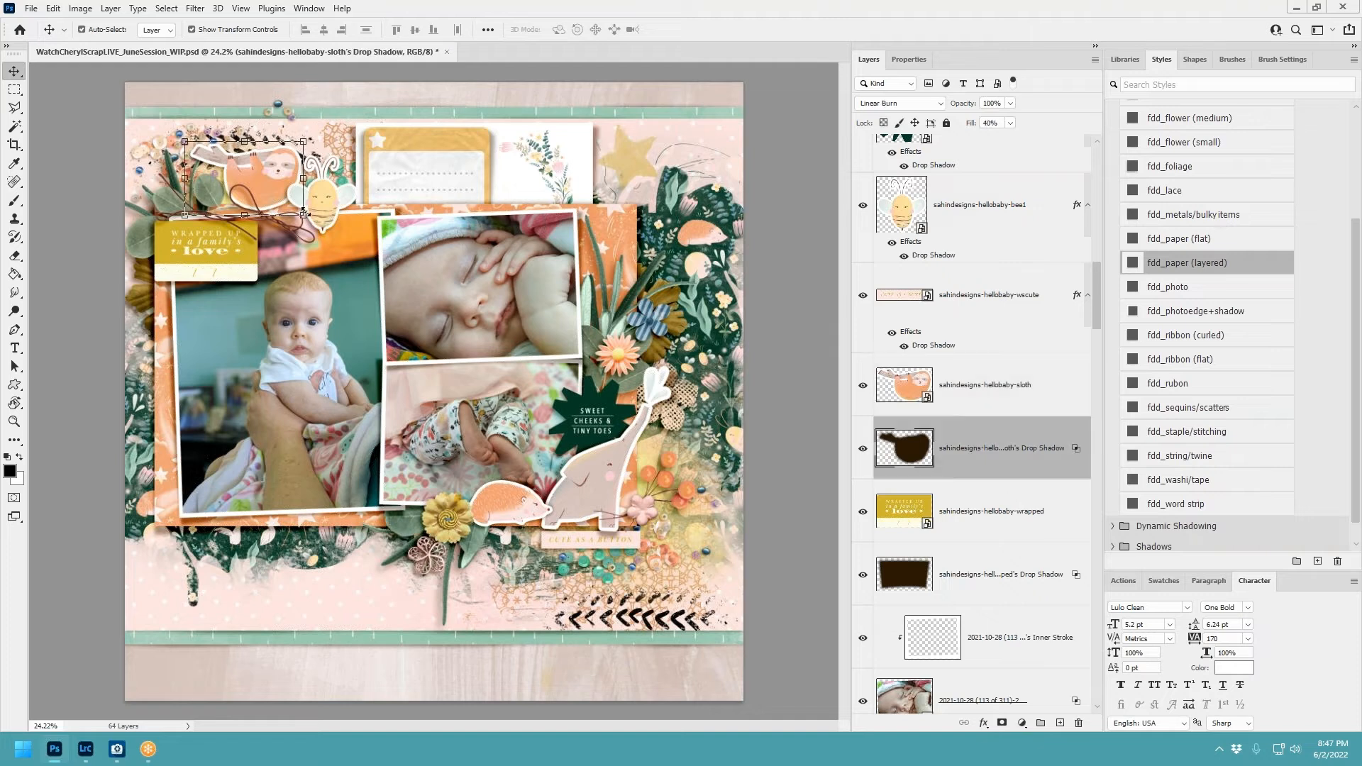
{"action": "left_click", "coordinate": [303, 143]}
{"action": "left_click", "coordinate": [635, 29]}
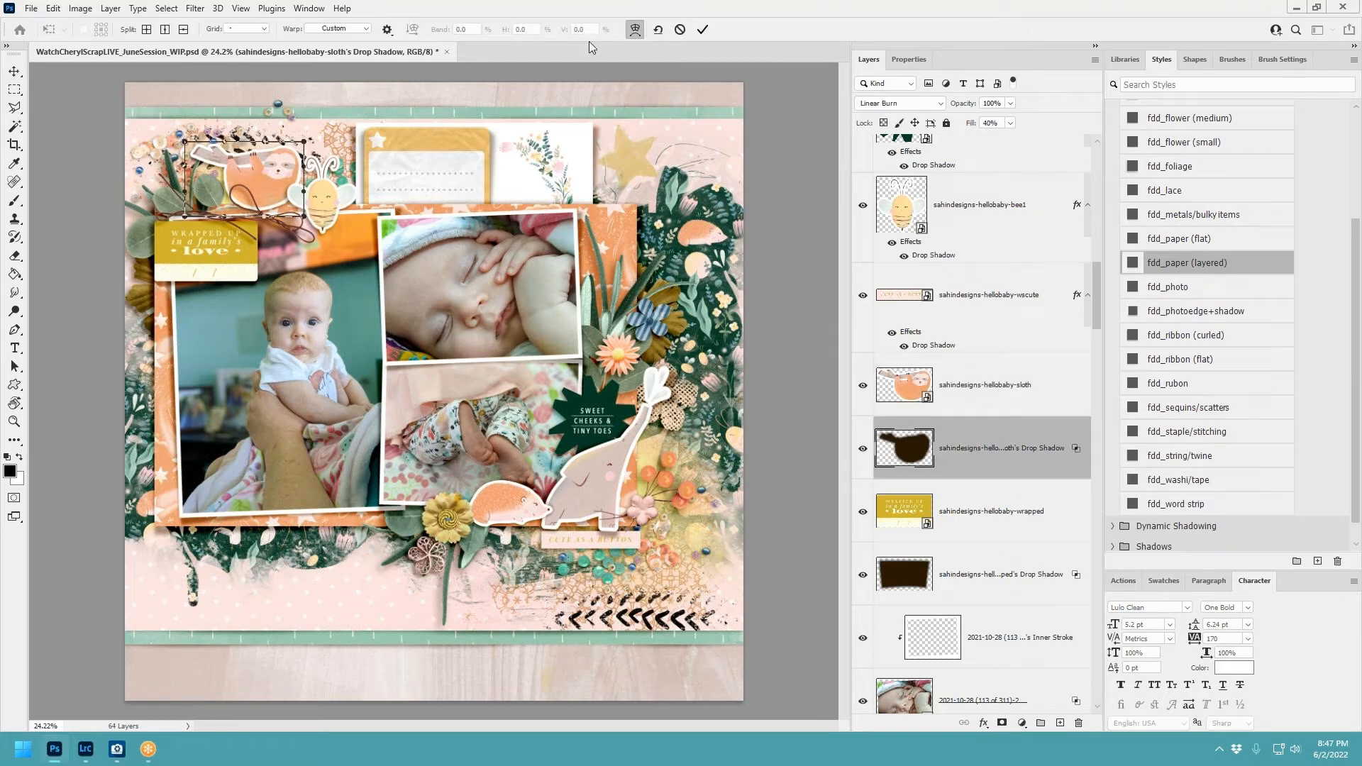
{"action": "left_click_drag", "start_coordinate": [302, 156], "coordinate": [309, 154]}
{"action": "left_click_drag", "start_coordinate": [248, 192], "coordinate": [242, 146]}
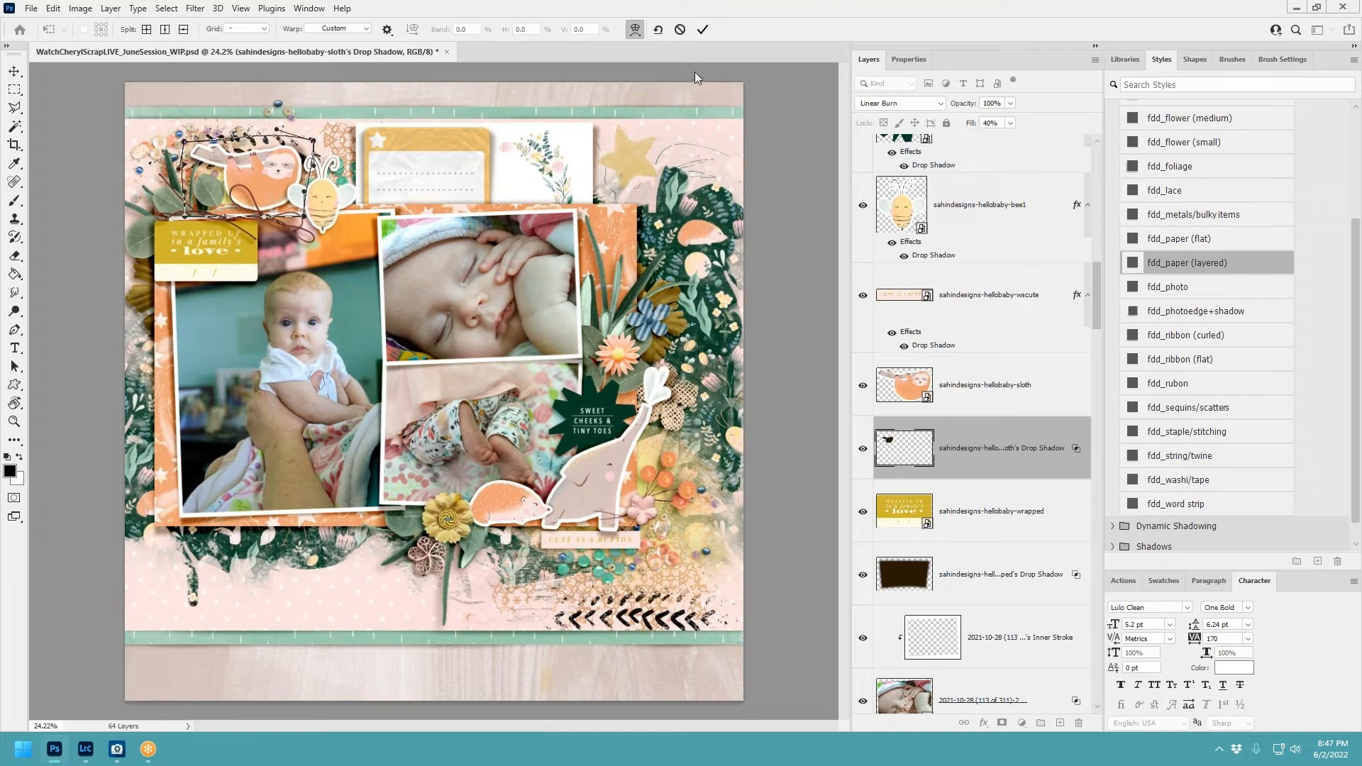
{"action": "left_click", "coordinate": [703, 29]}
Separate the bee sticker's drop shadow into its own layer and warp it outward beneath both wings.
{"action": "left_click", "coordinate": [346, 196]}
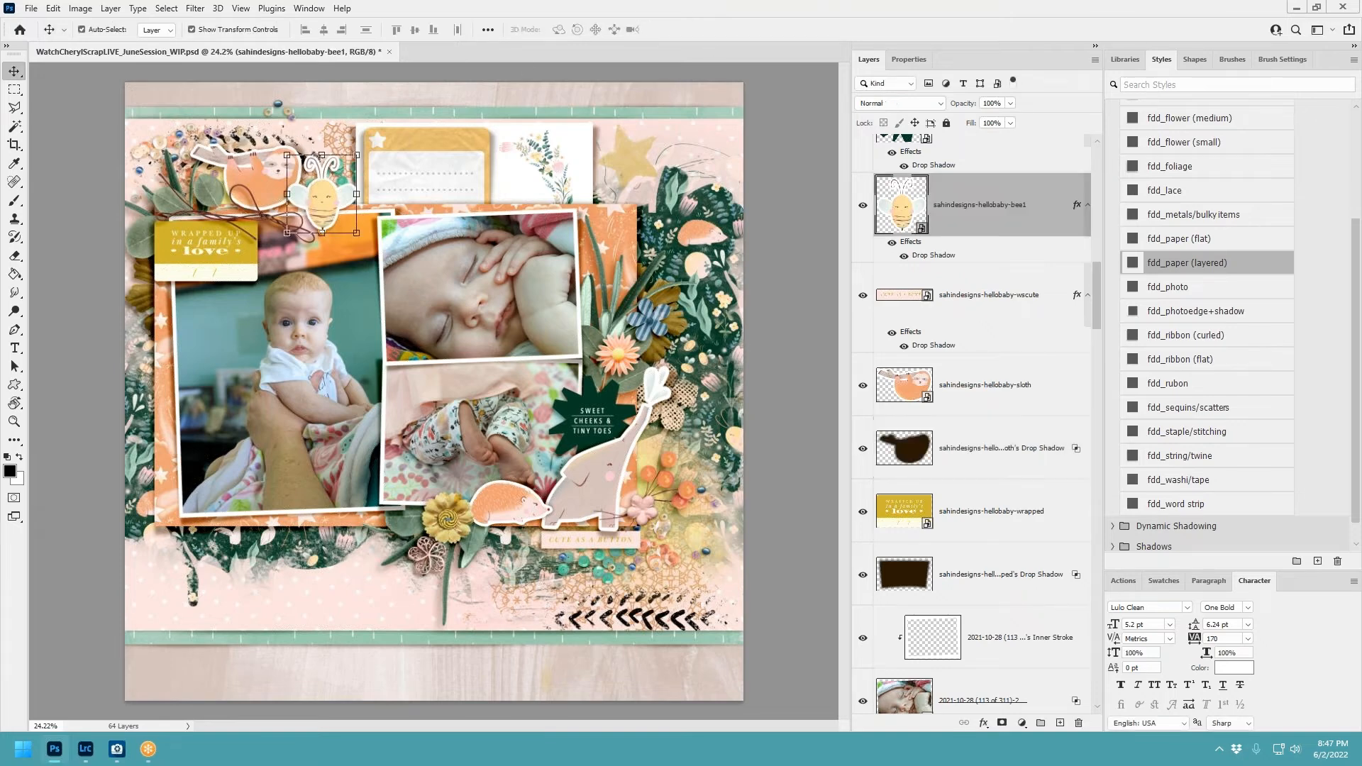
{"action": "right_click", "coordinate": [1076, 207]}
{"action": "left_click", "coordinate": [1107, 435]}
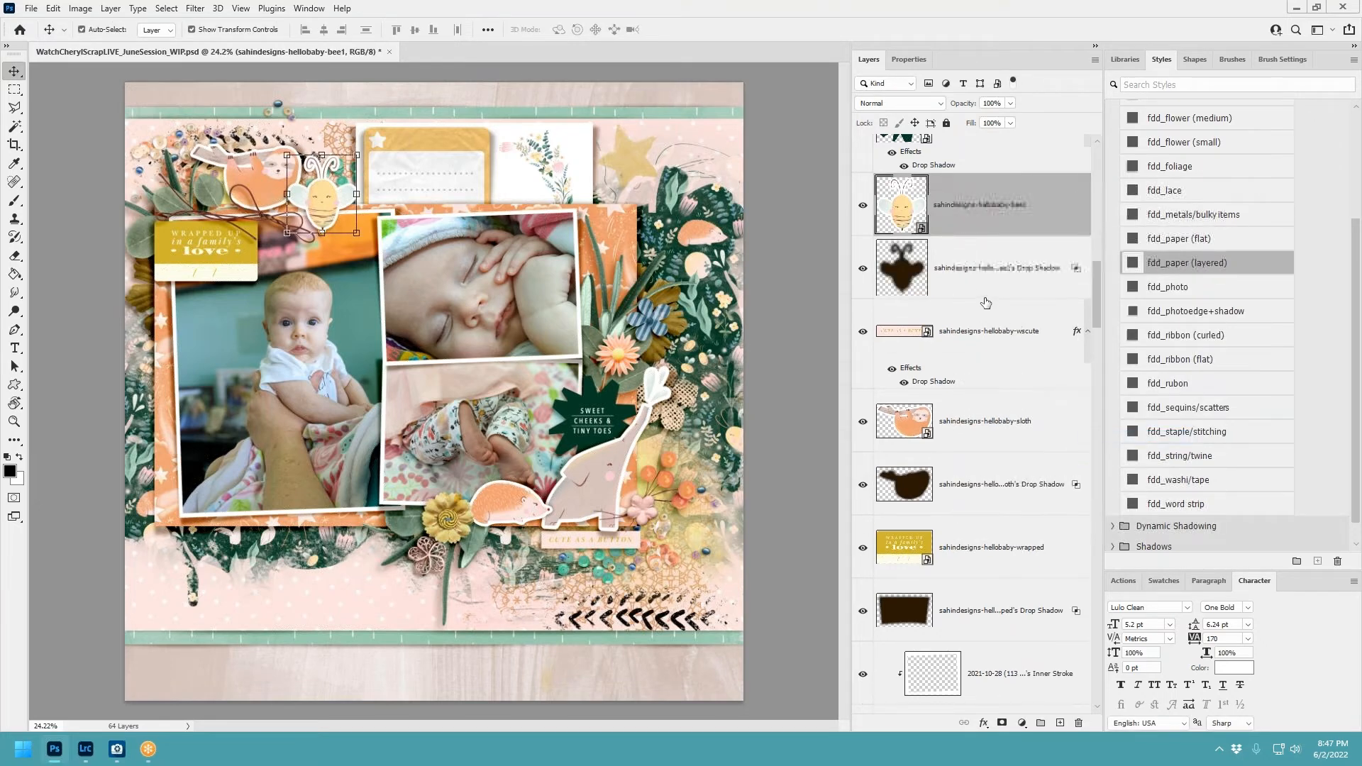
{"action": "key", "text": "ctrl+t"}
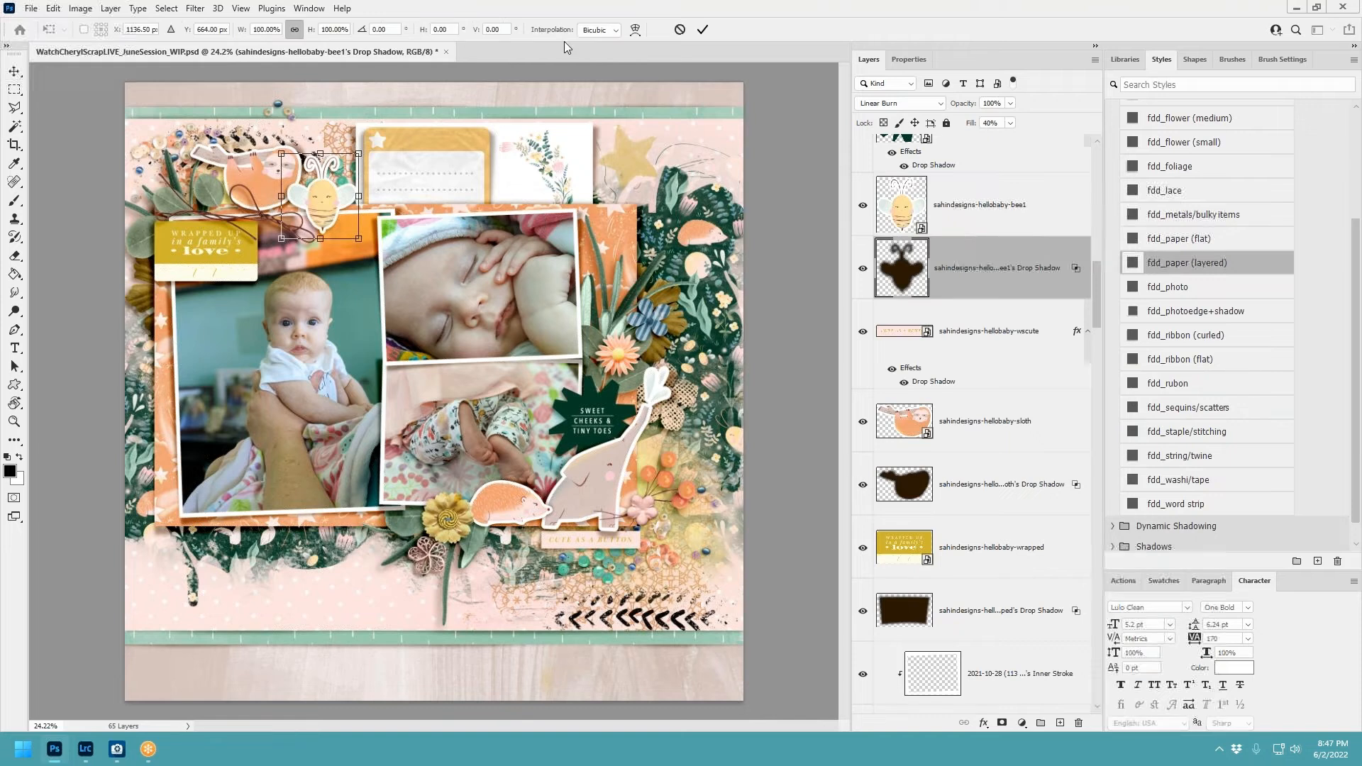
{"action": "left_click", "coordinate": [635, 30]}
{"action": "left_click_drag", "start_coordinate": [347, 176], "coordinate": [356, 177]}
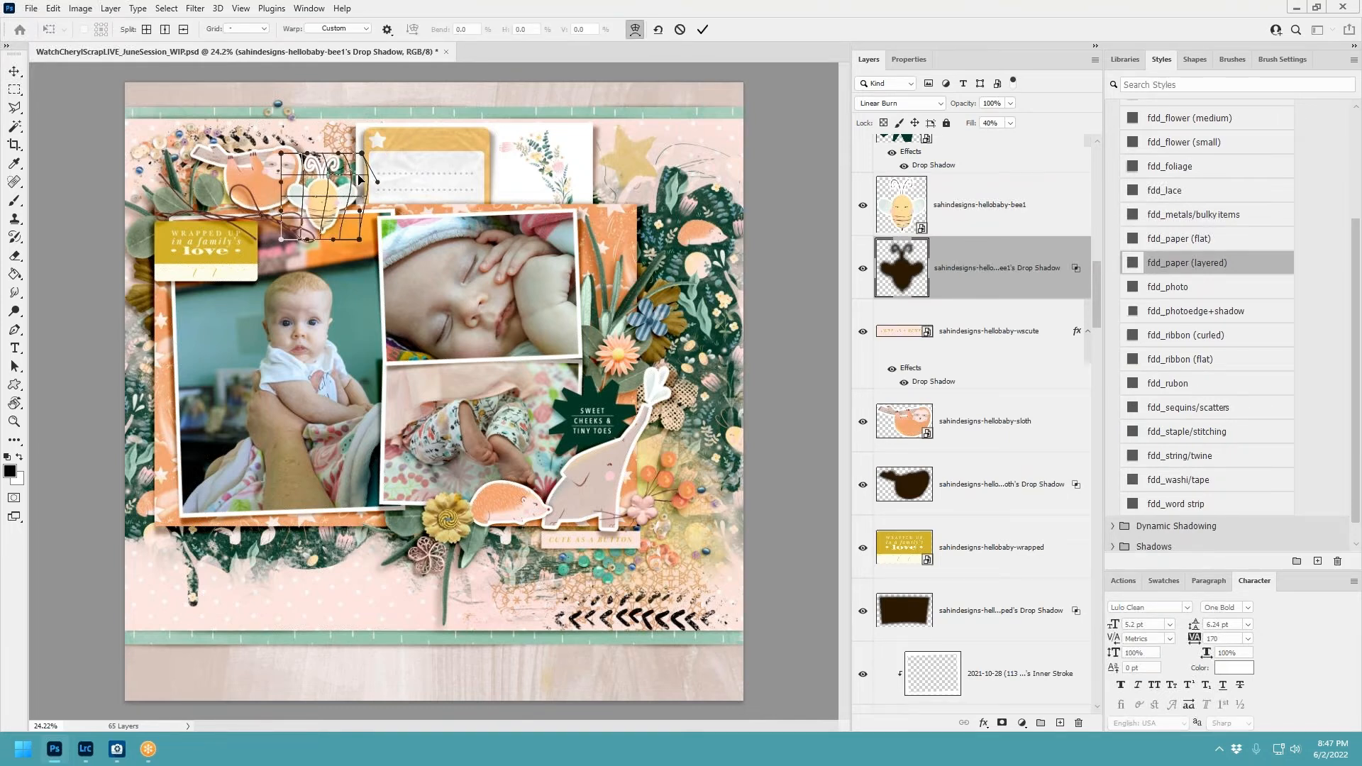
{"action": "left_click_drag", "start_coordinate": [282, 203], "coordinate": [335, 208]}
{"action": "key", "text": "Return"}
{"action": "left_click", "coordinate": [703, 29]}
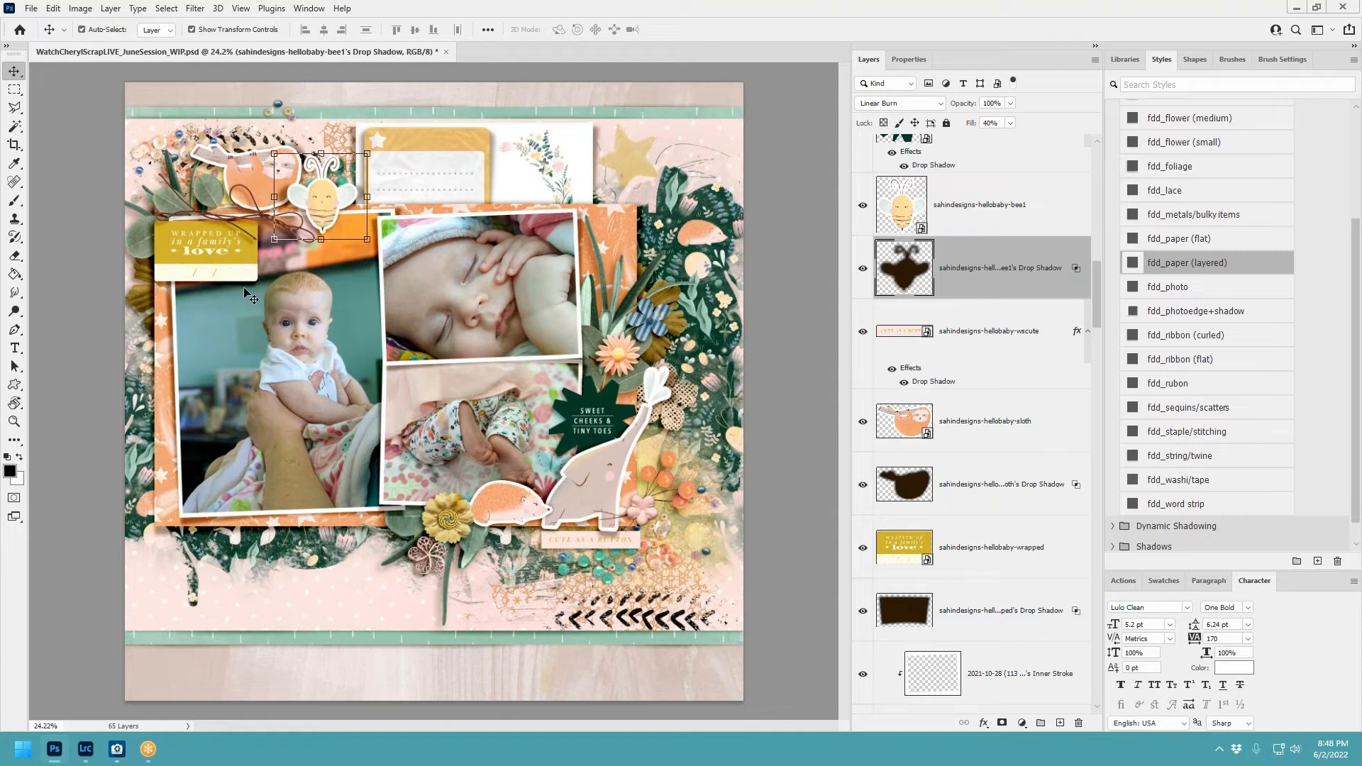
Separate the drop shadow of the lowest nbk-ACS2-greenery-11 grass sprig into its own layer and select that shadow layer.
{"action": "left_click", "coordinate": [647, 274]}
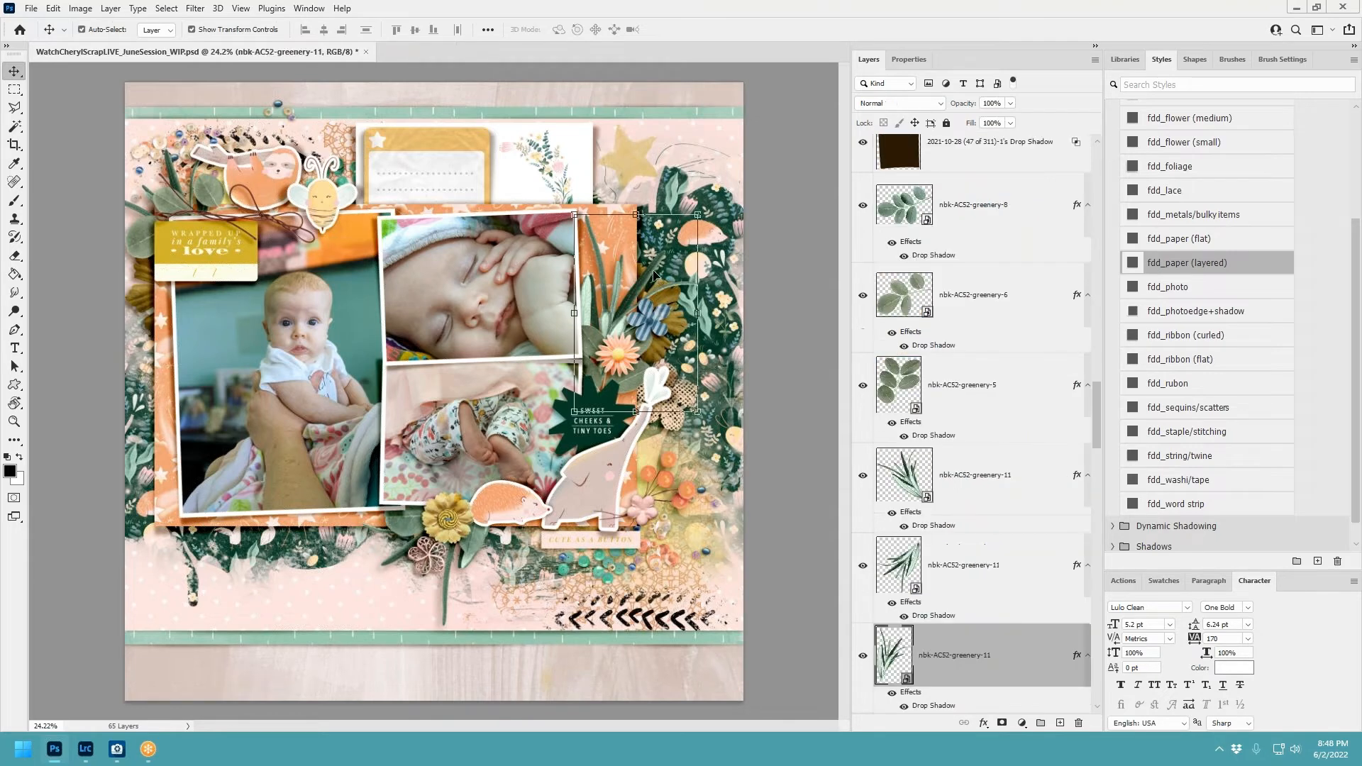
{"action": "scroll", "coordinate": [994, 478], "scroll_direction": "down", "scroll_amount": 3}
{"action": "right_click", "coordinate": [1076, 475]}
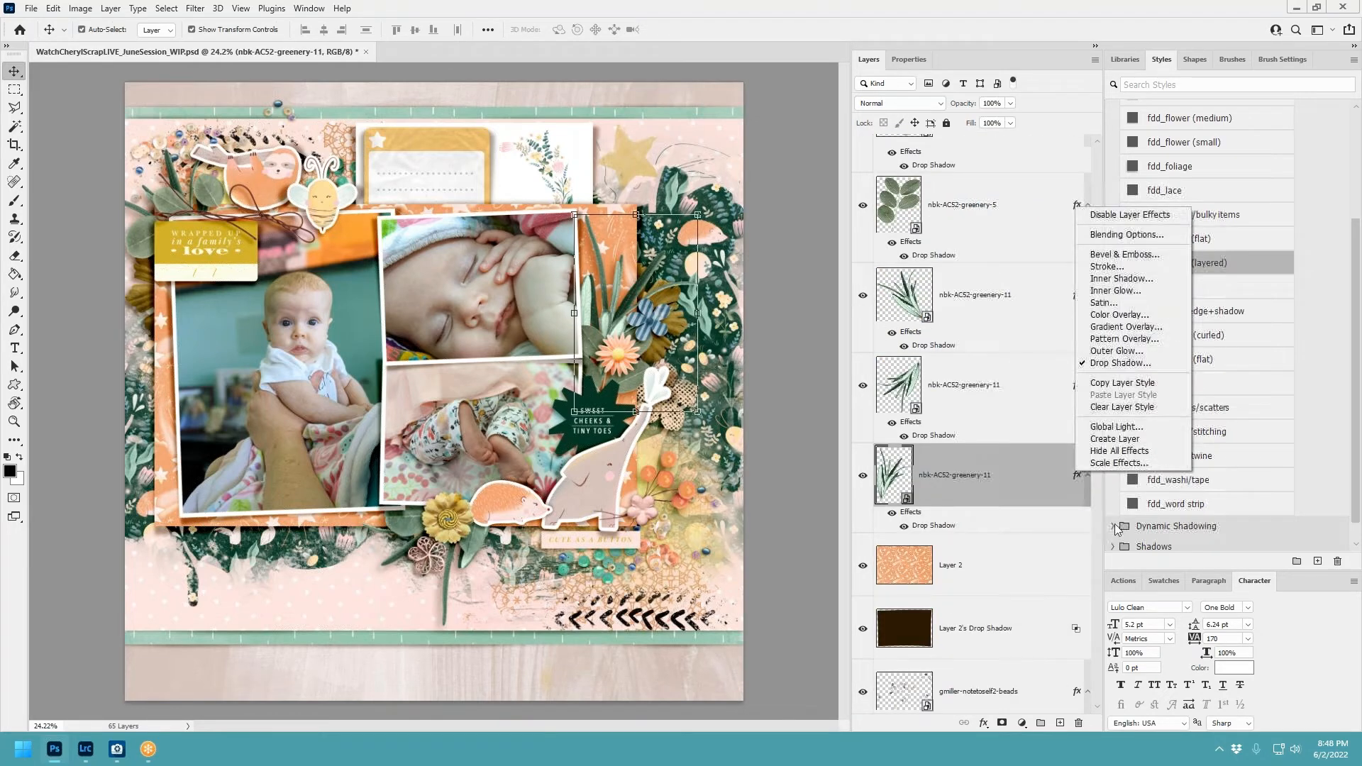
{"action": "left_click", "coordinate": [1134, 444]}
{"action": "left_click", "coordinate": [974, 539]}
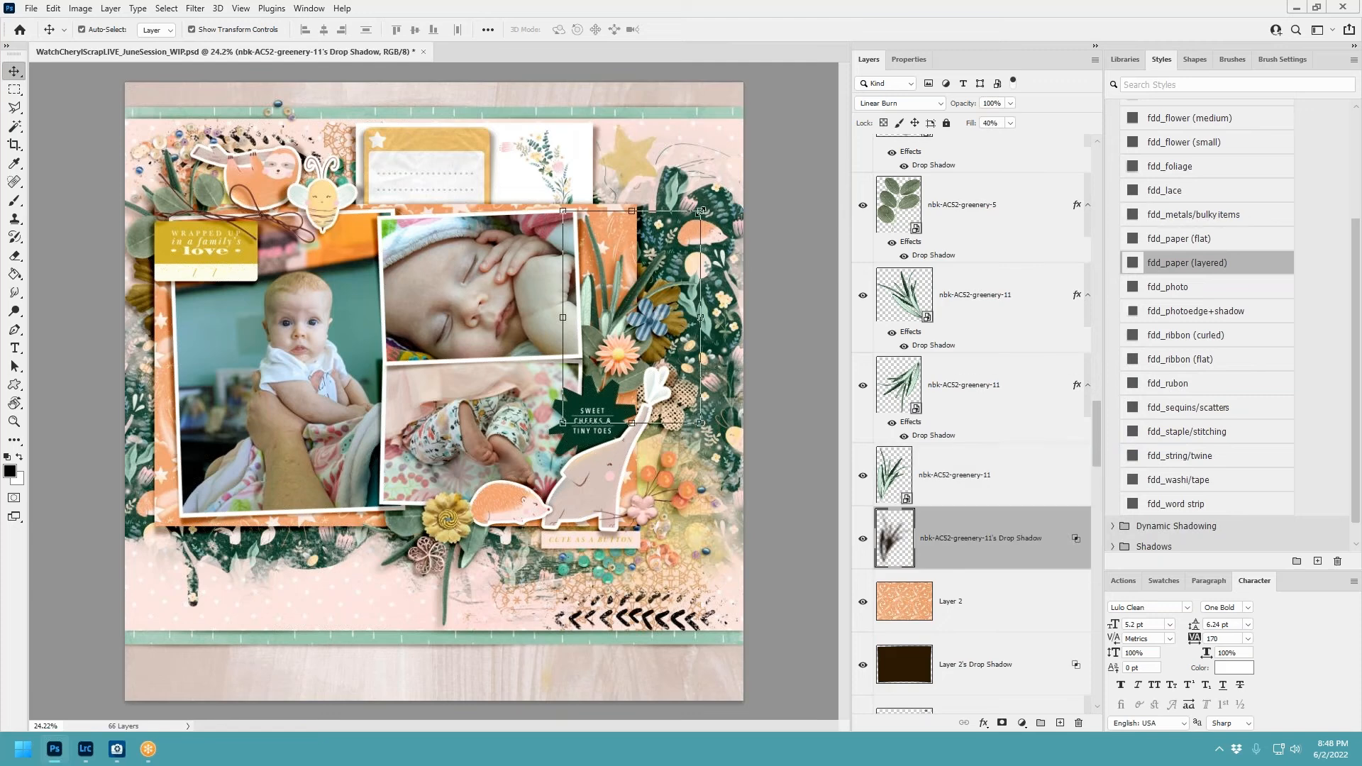
Warp the grass sprig's shadow outward at its upper-right corner and adjust its top edge and right side.
{"action": "left_click", "coordinate": [701, 211]}
{"action": "left_click", "coordinate": [635, 29]}
{"action": "left_click_drag", "start_coordinate": [688, 223], "coordinate": [704, 245]}
{"action": "left_click_drag", "start_coordinate": [615, 213], "coordinate": [609, 214]}
{"action": "left_click_drag", "start_coordinate": [689, 304], "coordinate": [688, 296]}
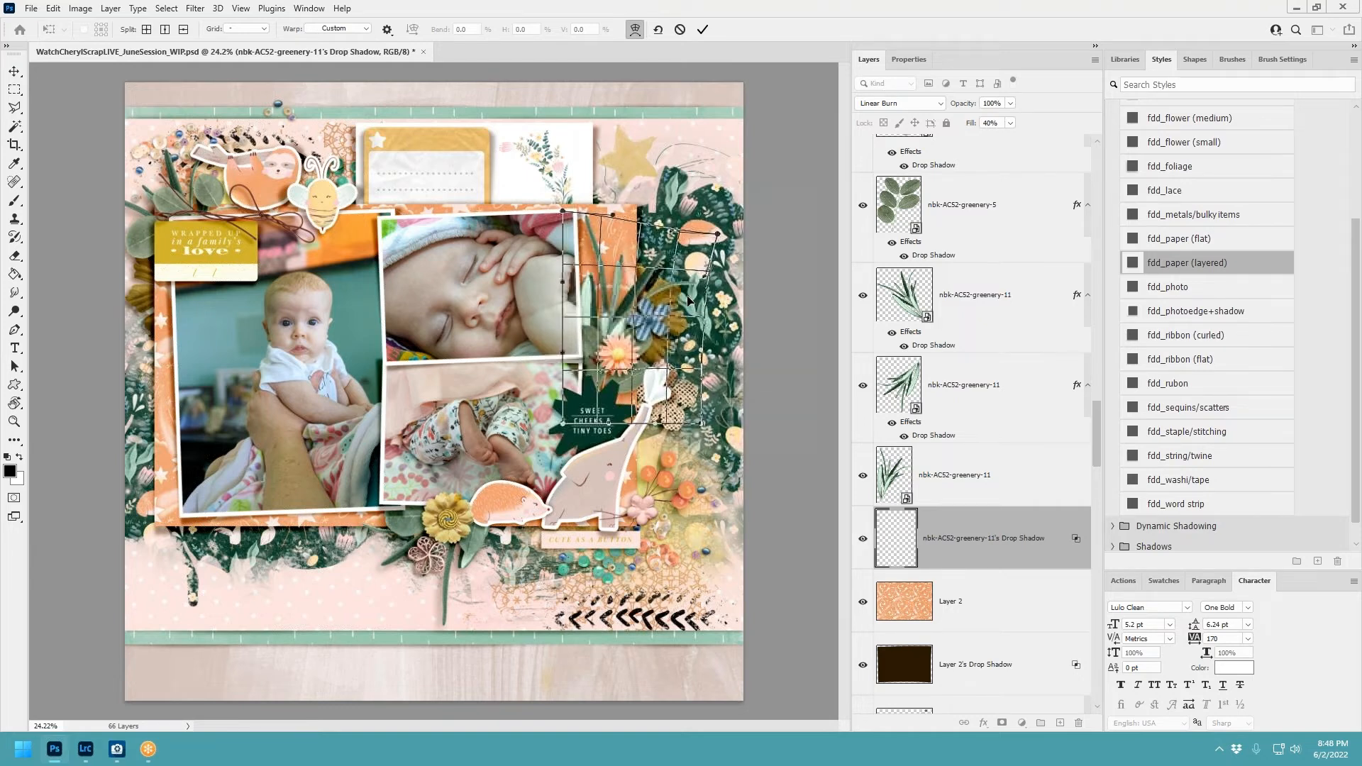
{"action": "left_click", "coordinate": [702, 30]}
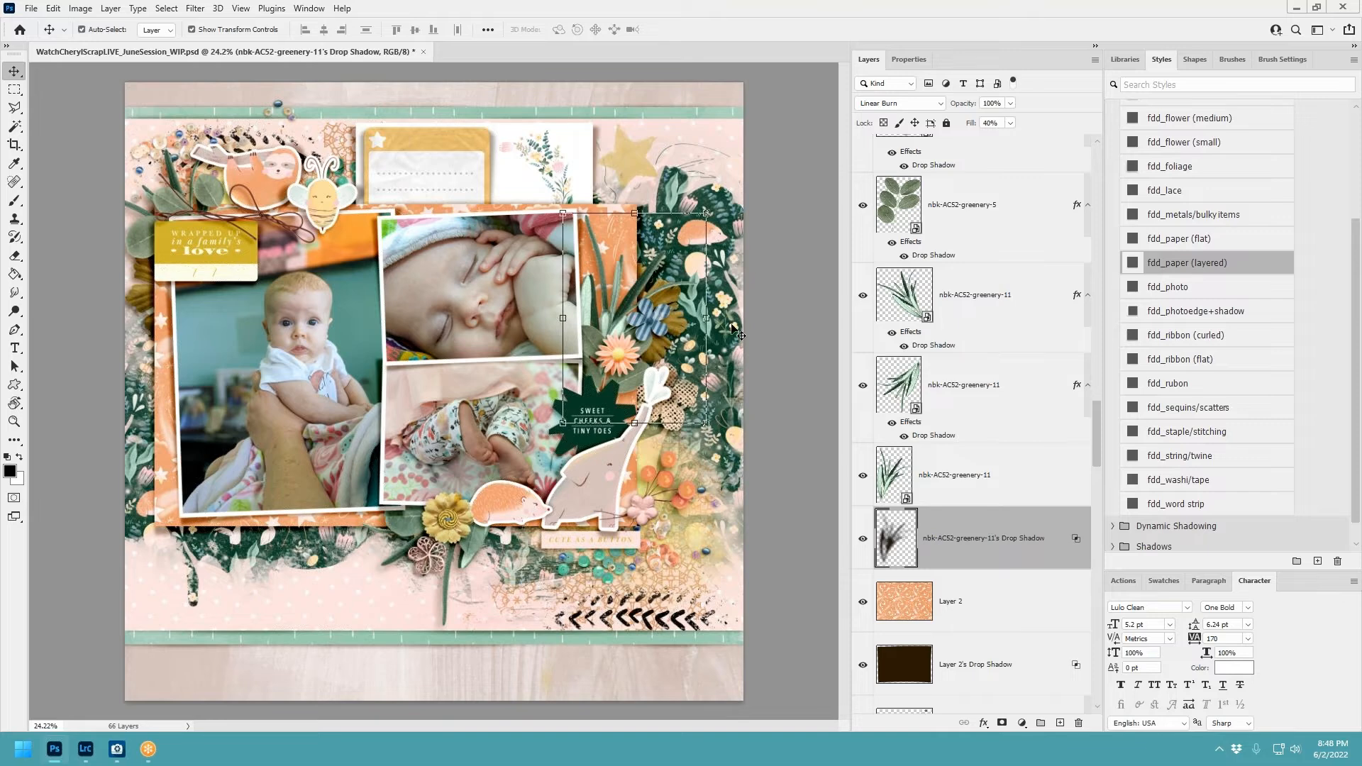
Separate the drop shadow of the gold nbk-ACS2-Flower-20 behind the blue flower into its own layer and warp it outward at the upper right.
{"action": "left_click", "coordinate": [687, 327]}
{"action": "scroll", "coordinate": [1005, 381], "scroll_direction": "down", "scroll_amount": 3}
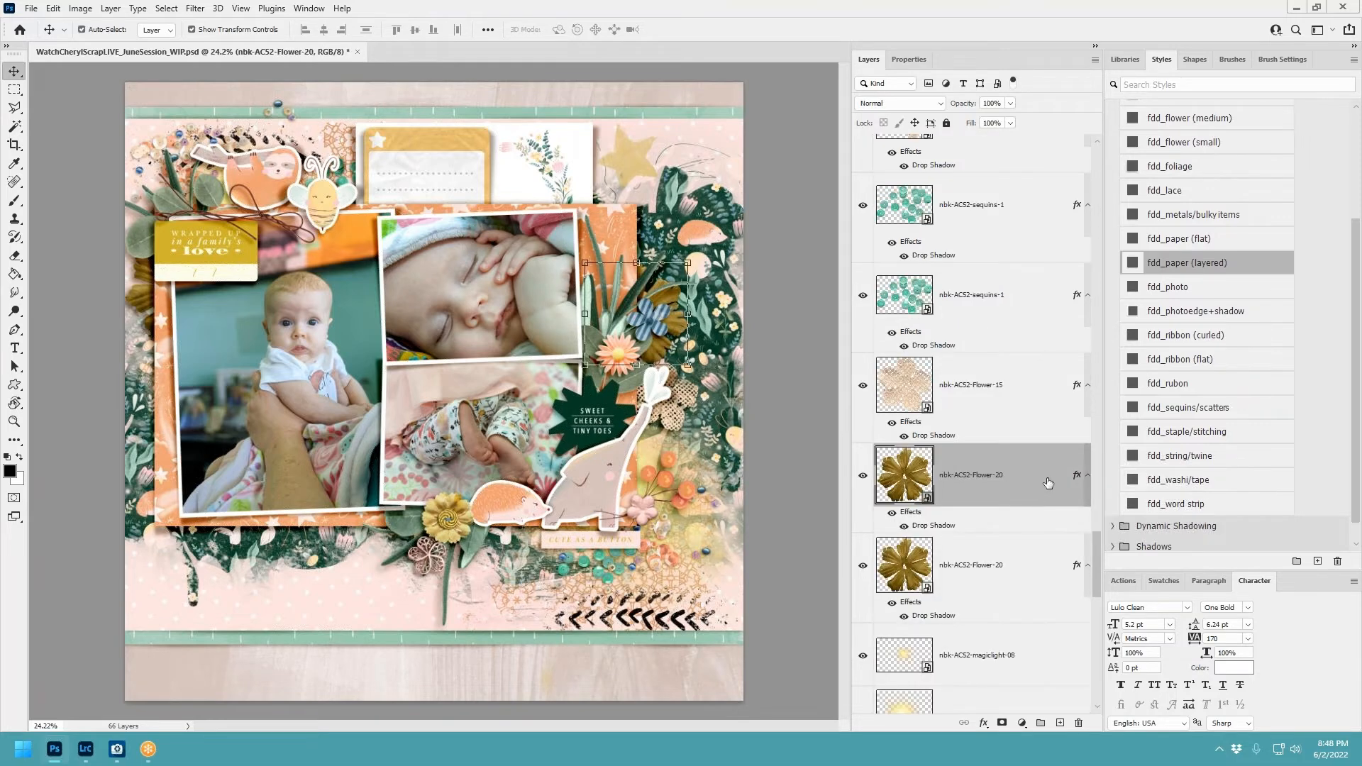
{"action": "right_click", "coordinate": [1077, 475]}
{"action": "left_click", "coordinate": [1106, 441]}
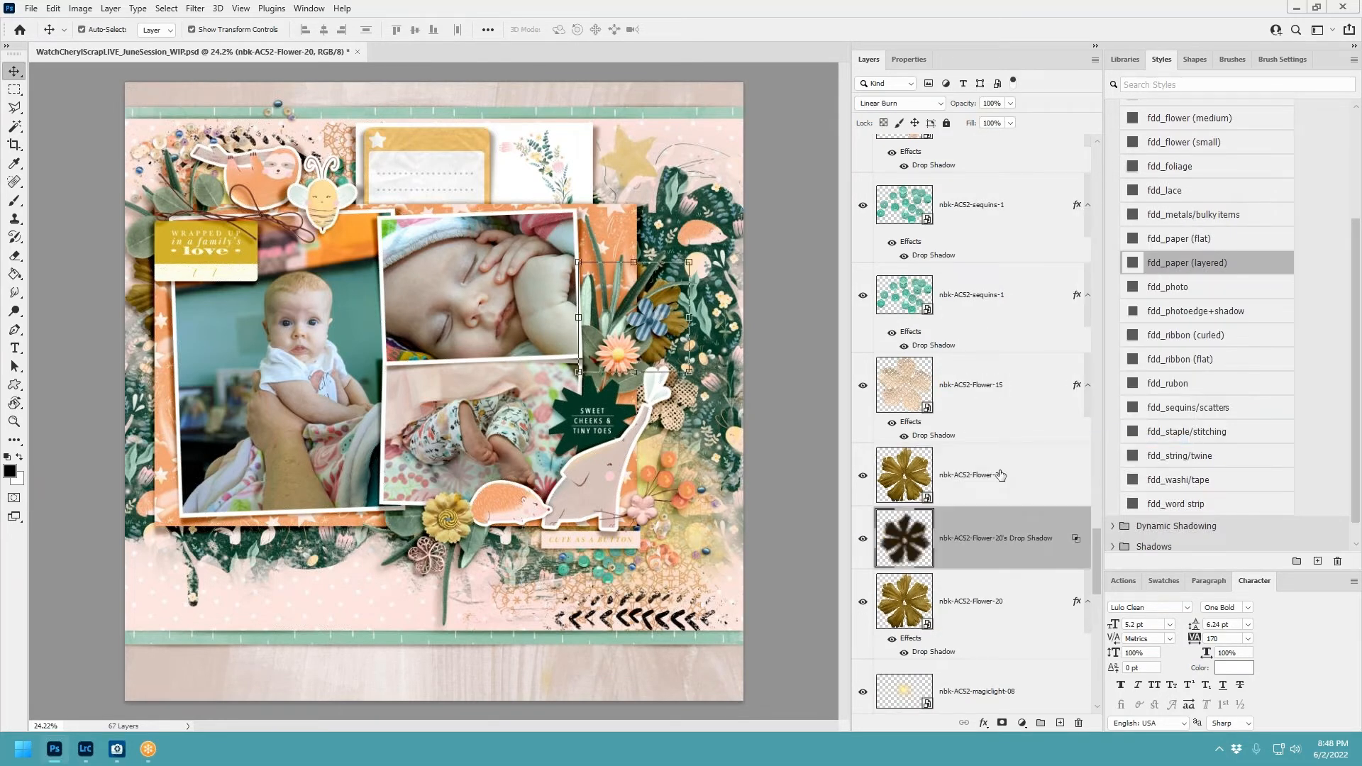
{"action": "left_click", "coordinate": [687, 260]}
{"action": "left_click", "coordinate": [635, 30]}
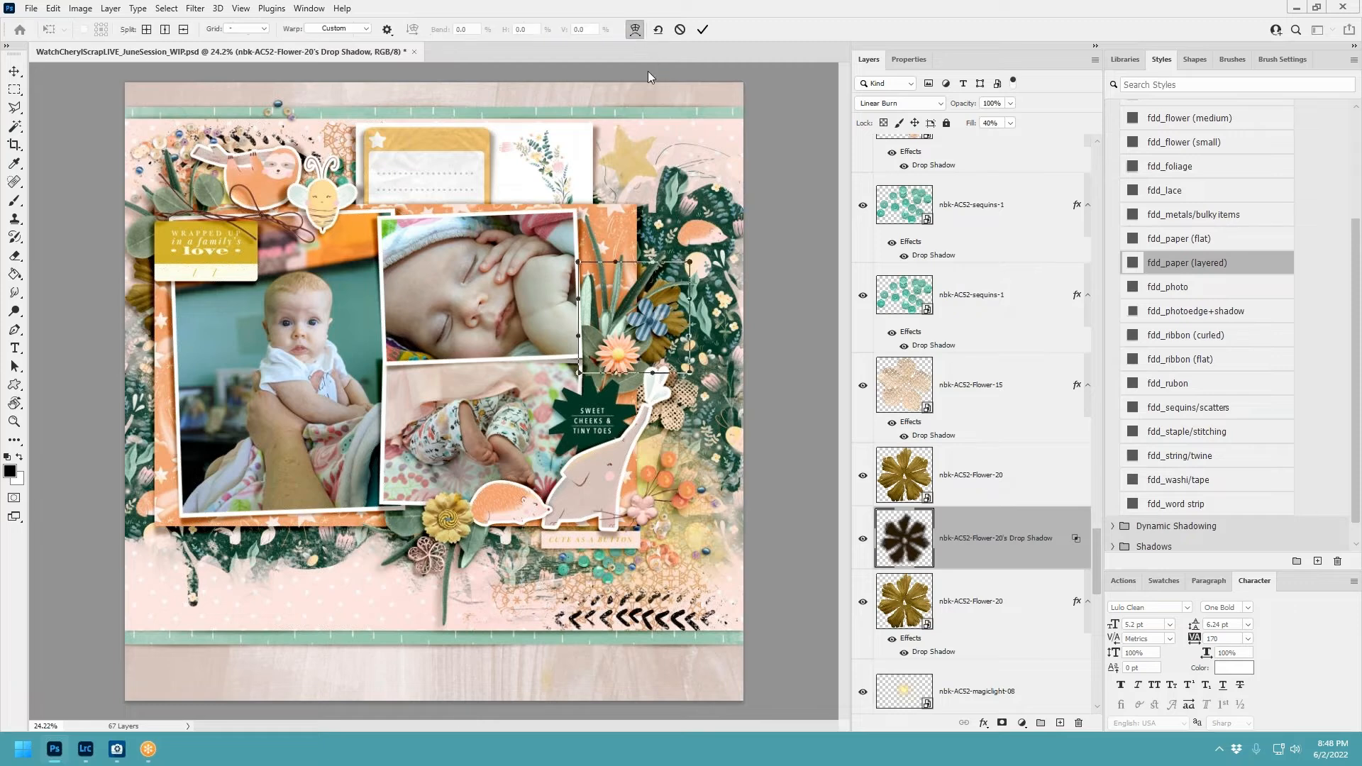
{"action": "left_click_drag", "start_coordinate": [686, 308], "coordinate": [666, 260]}
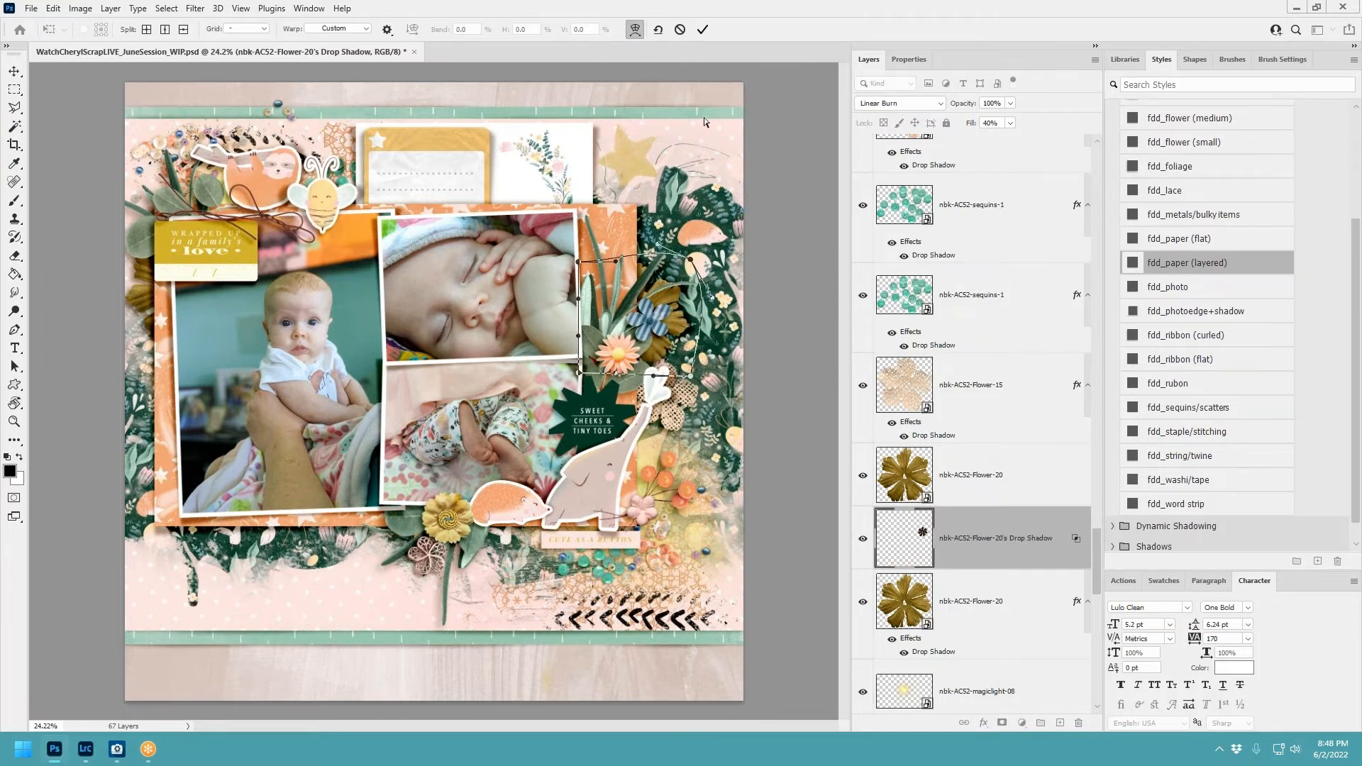
{"action": "left_click", "coordinate": [703, 30]}
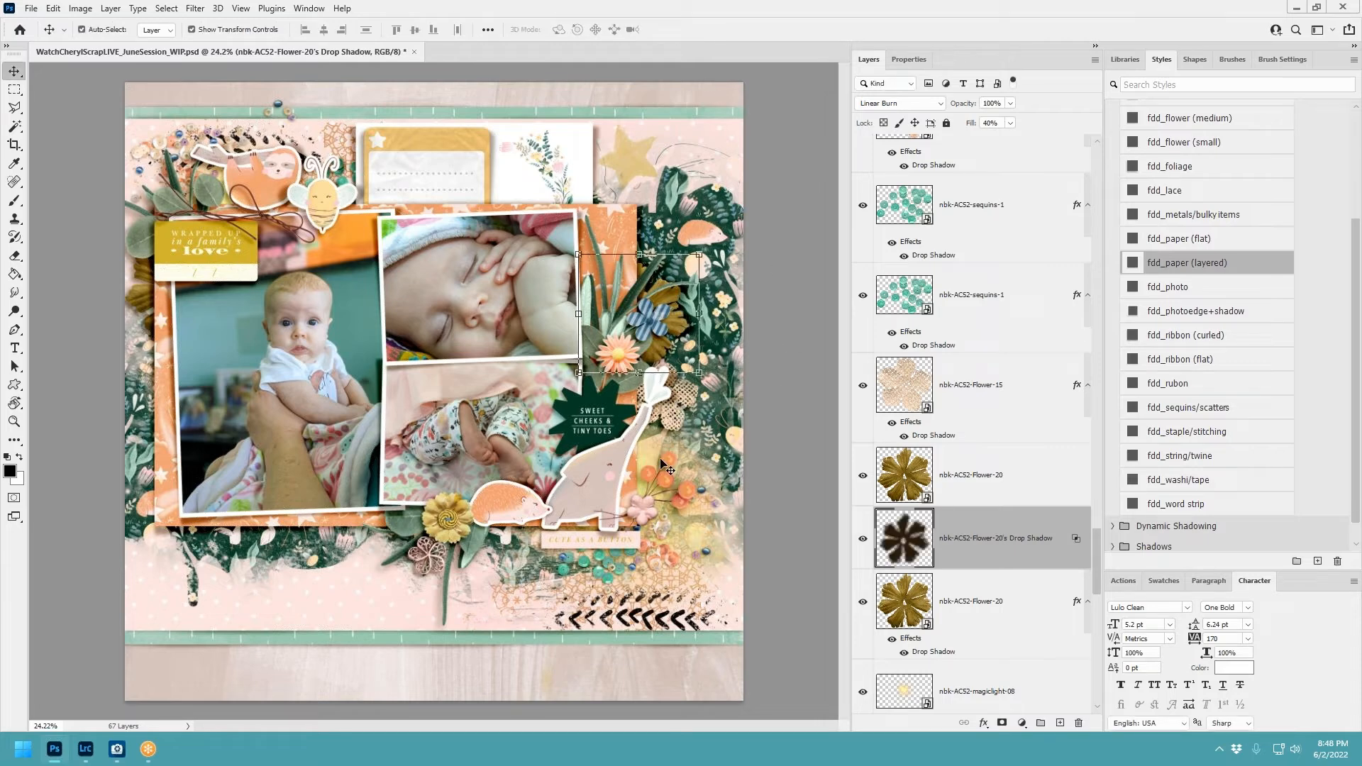
Nudge the small nbk-ACS2-gem flower slightly up and left, and scale down the star tag together with its drop shadow.
{"action": "left_click_drag", "start_coordinate": [430, 556], "coordinate": [417, 547]}
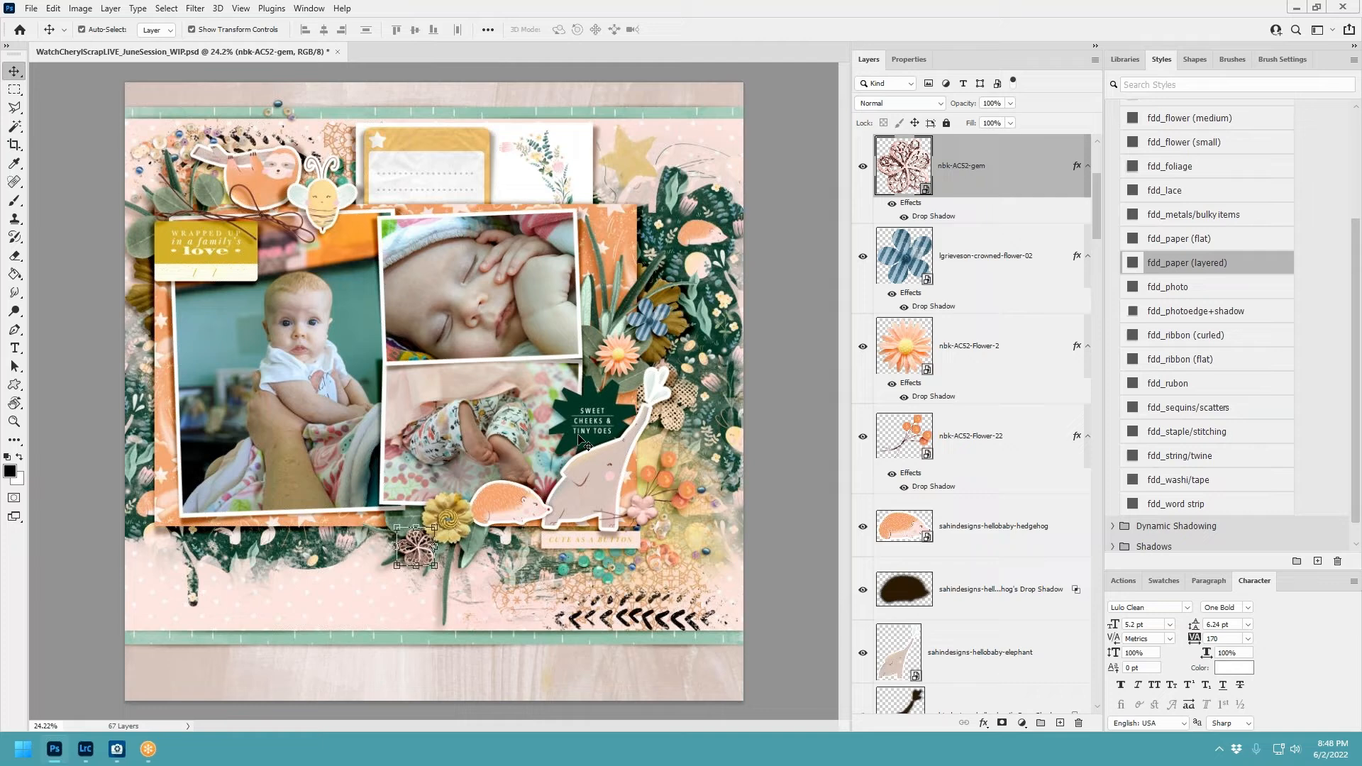
{"action": "left_click", "coordinate": [447, 167]}
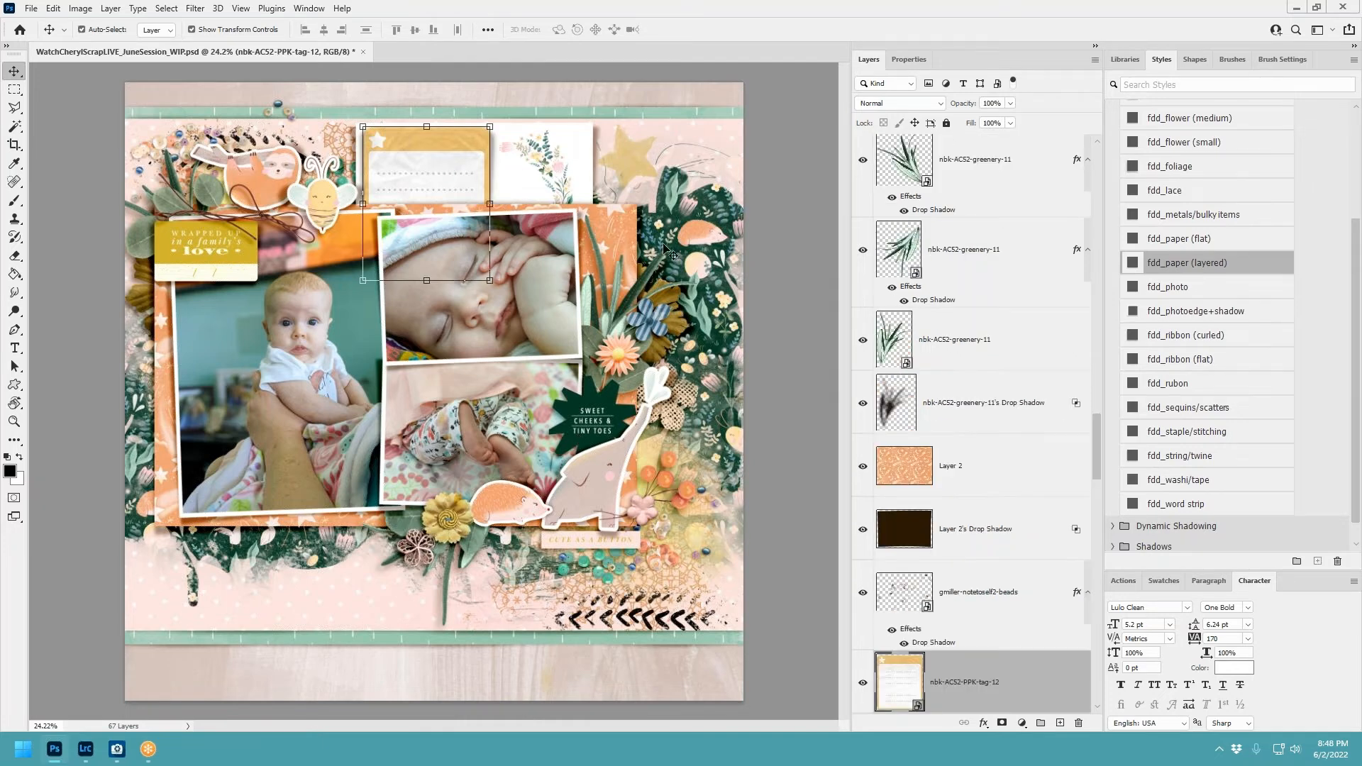
{"action": "scroll", "coordinate": [994, 560], "scroll_direction": "down", "scroll_amount": 3}
{"action": "left_click", "coordinate": [1008, 571], "text": "shift"}
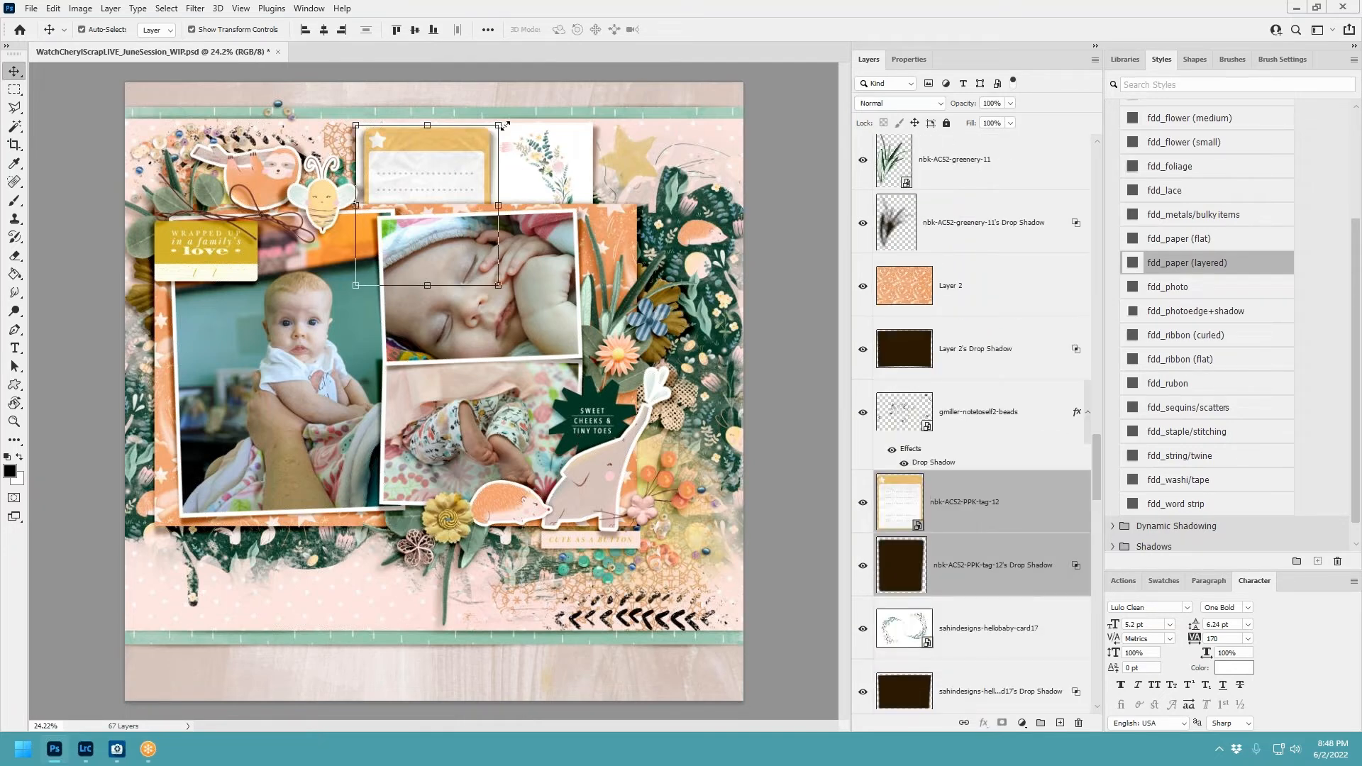
{"action": "key", "text": "ctrl+t"}
{"action": "left_click_drag", "start_coordinate": [491, 125], "coordinate": [449, 166]}
{"action": "left_click", "coordinate": [702, 29]}
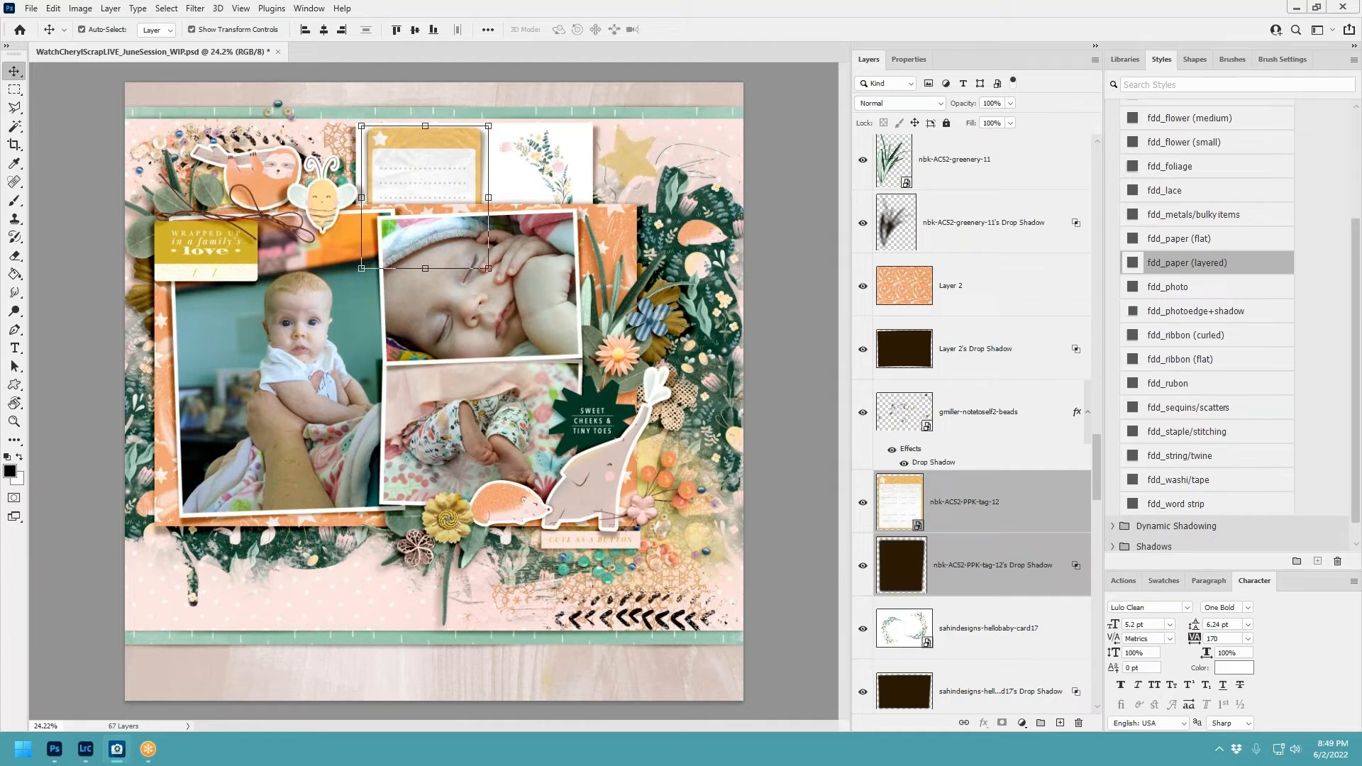
Select the "Wrapped up in a family's love" card layer and set the Type tool to the Stamp font at 18 pt.
{"action": "left_click", "coordinate": [210, 277]}
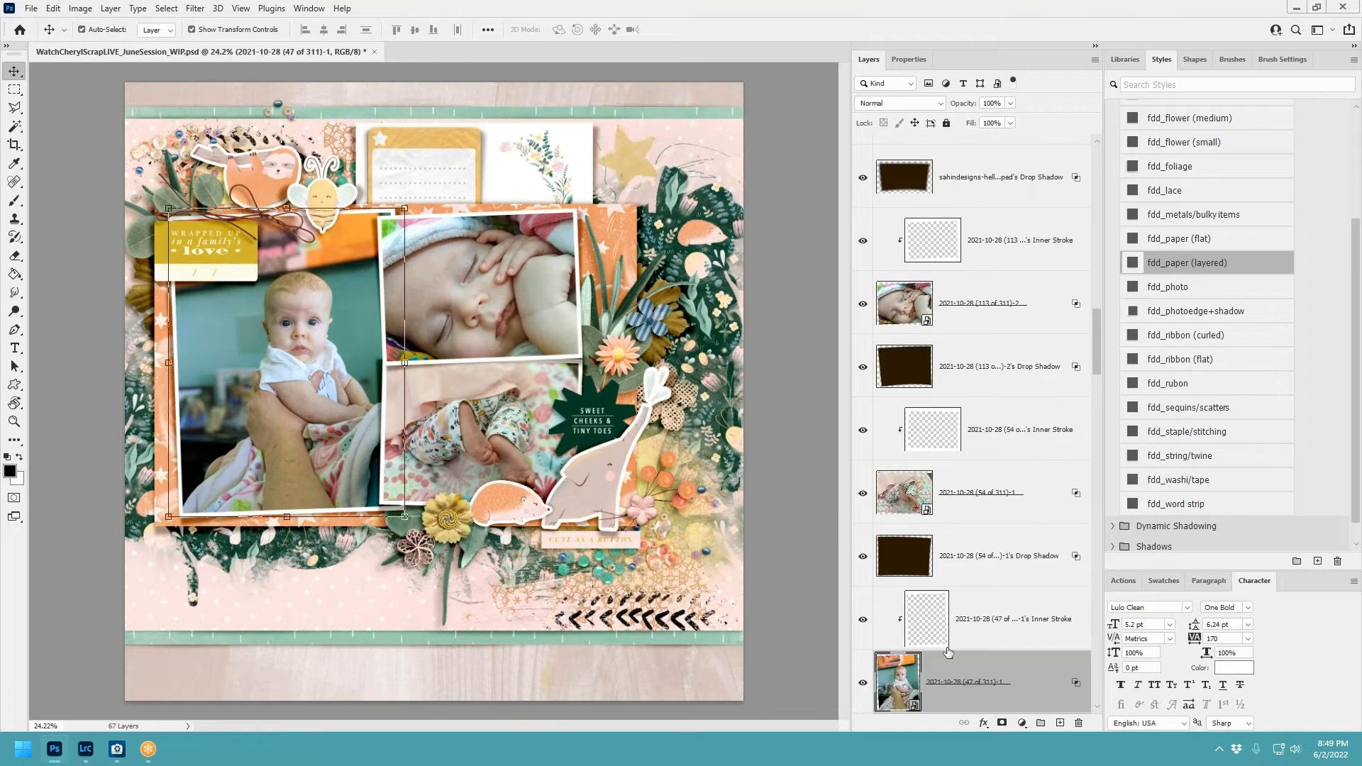
{"action": "left_click", "coordinate": [207, 271]}
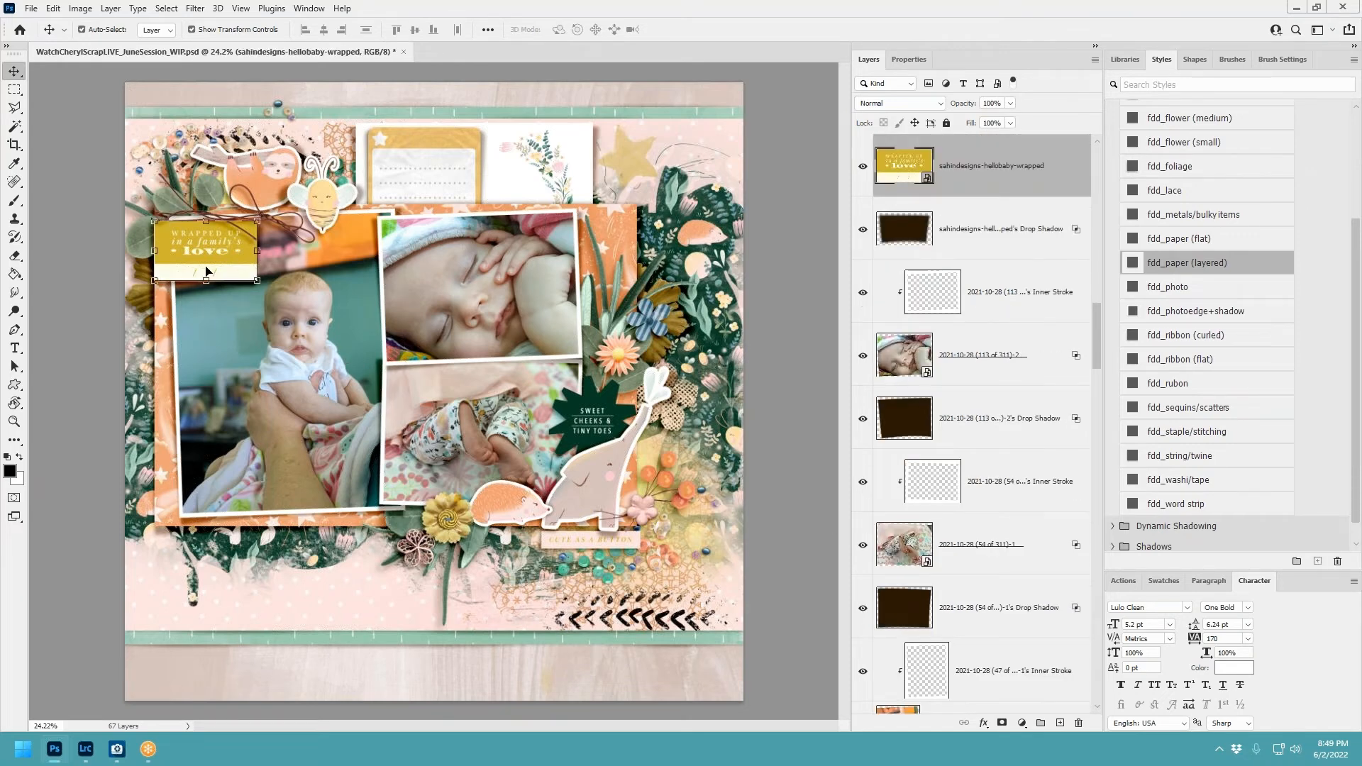
{"action": "left_click", "coordinate": [14, 348]}
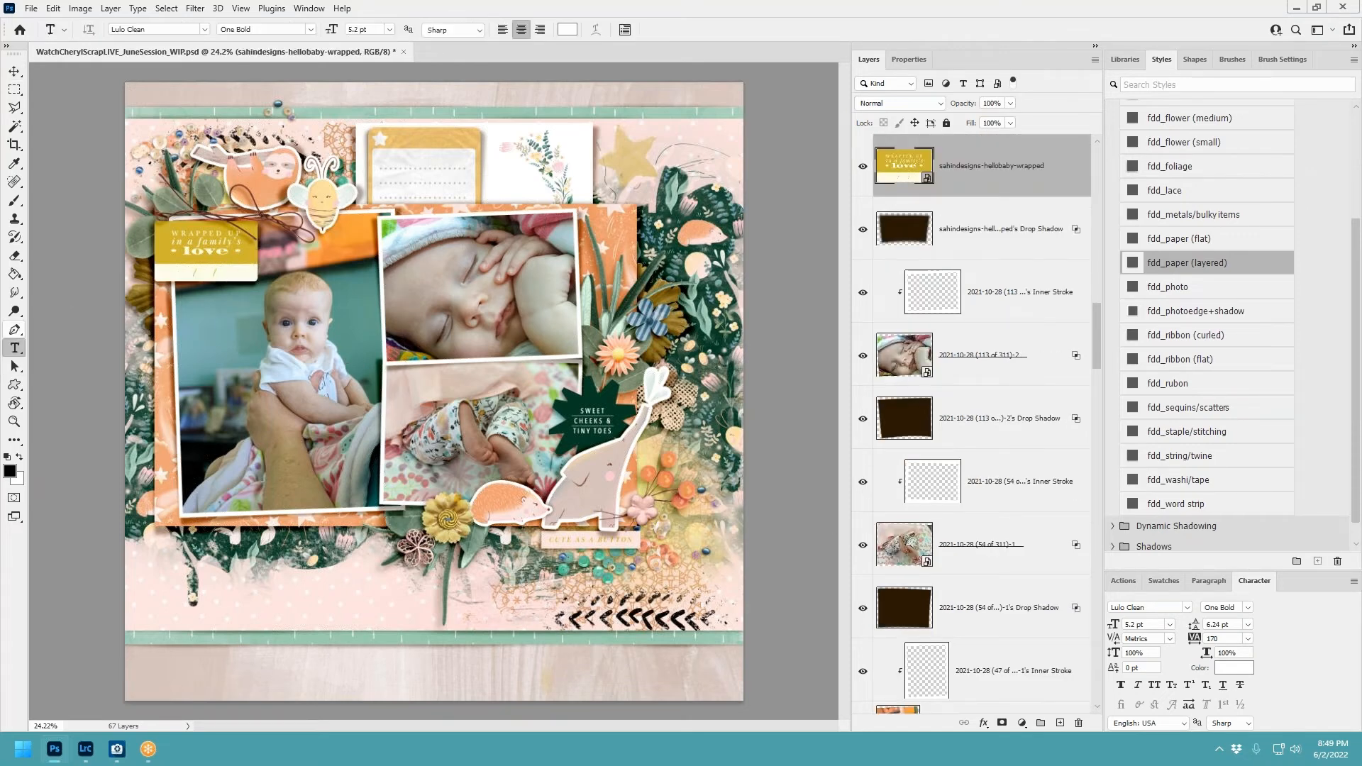
{"action": "left_click", "coordinate": [204, 29]}
{"action": "left_click", "coordinate": [241, 48]}
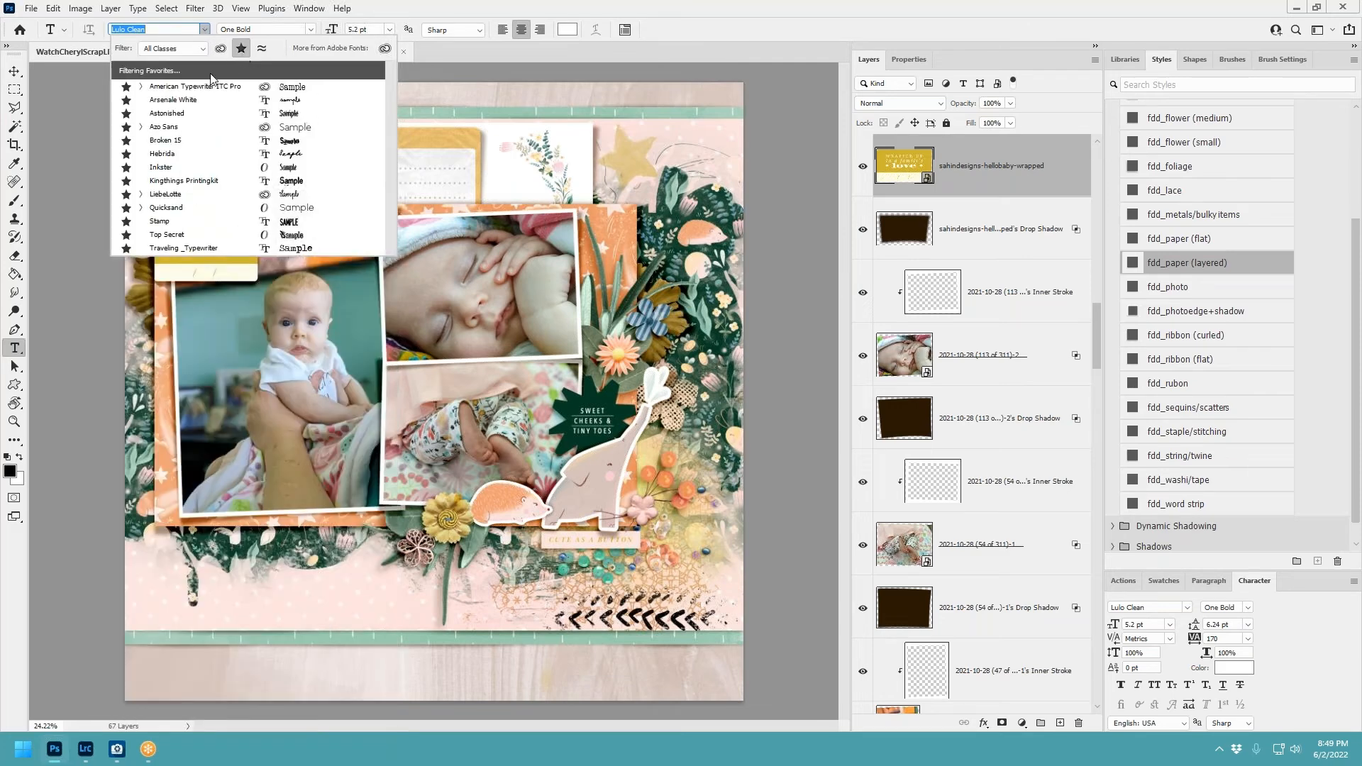
{"action": "left_click", "coordinate": [189, 220]}
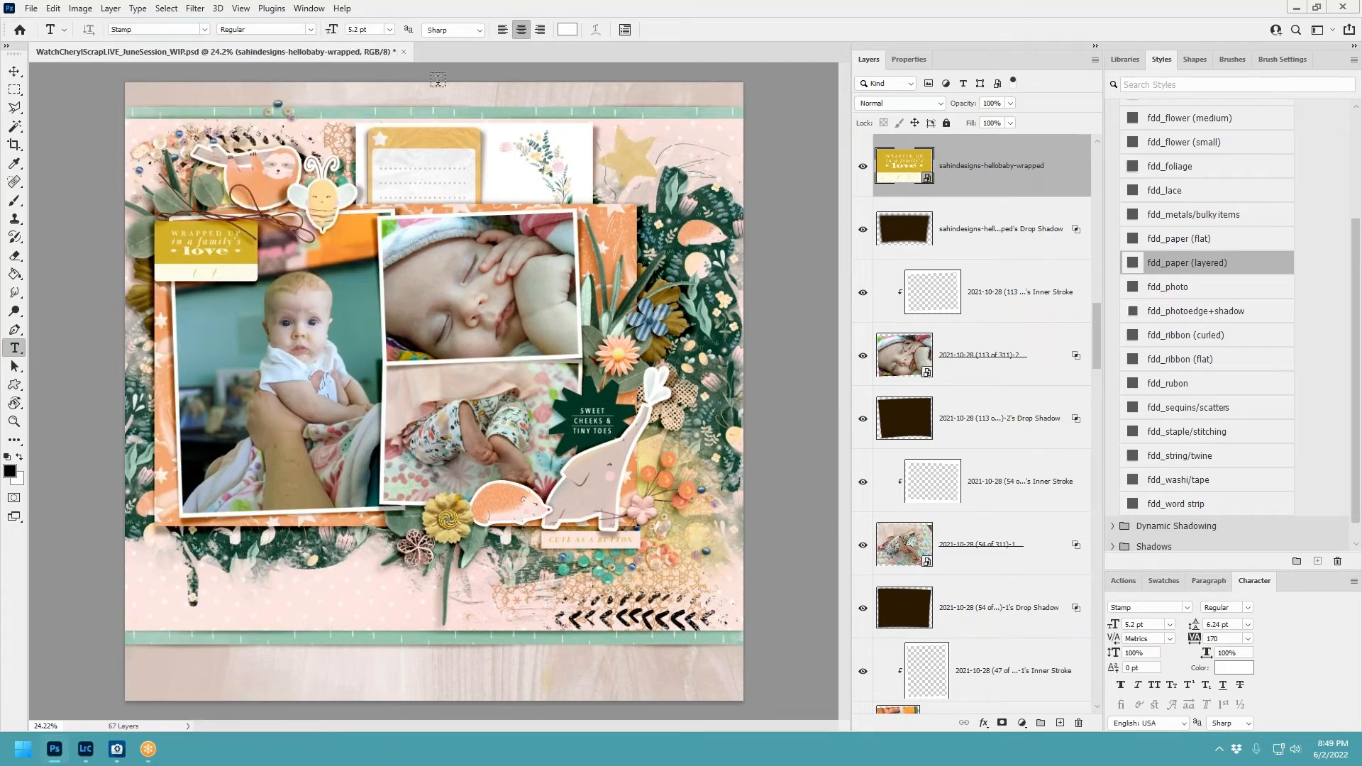
{"action": "left_click", "coordinate": [391, 29]}
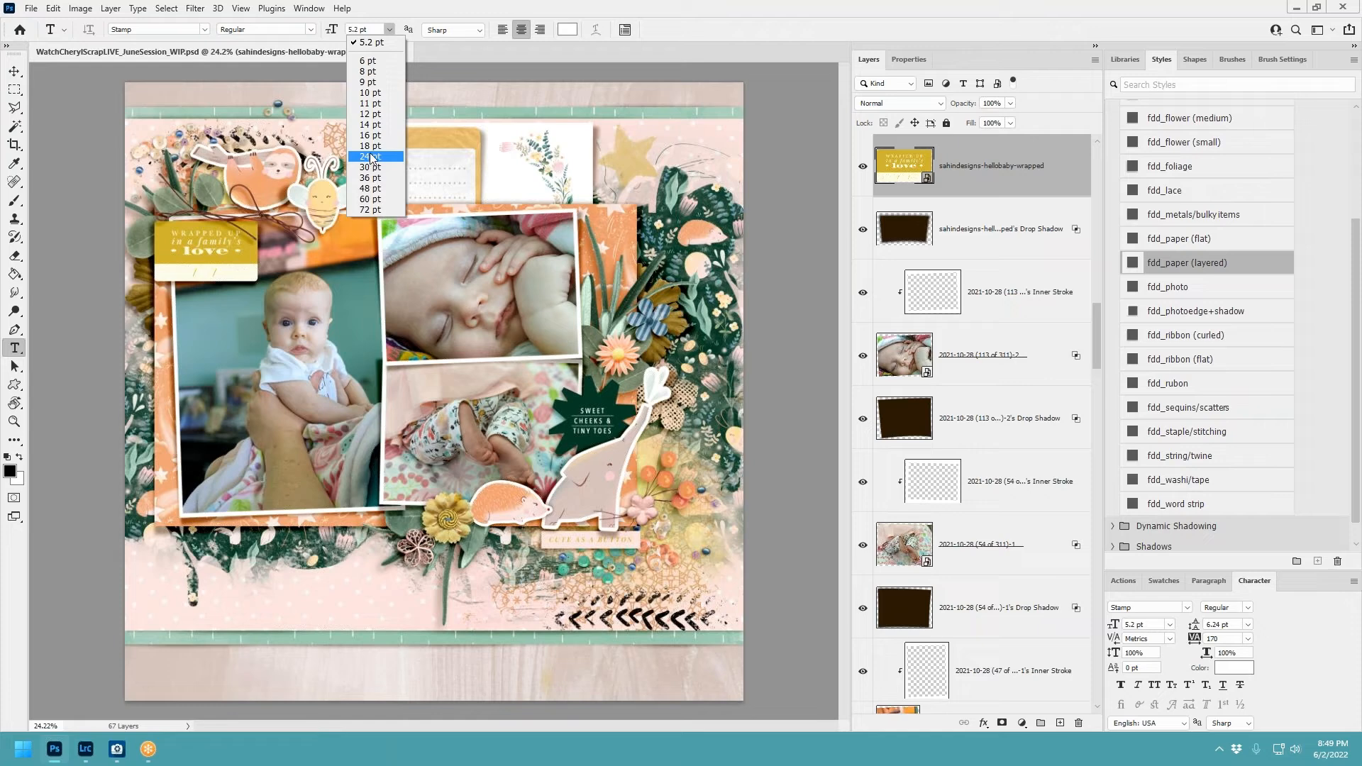
{"action": "left_click", "coordinate": [370, 146]}
Set the text color to black (000000) and the character tracking to 100.
{"action": "left_click", "coordinate": [567, 29]}
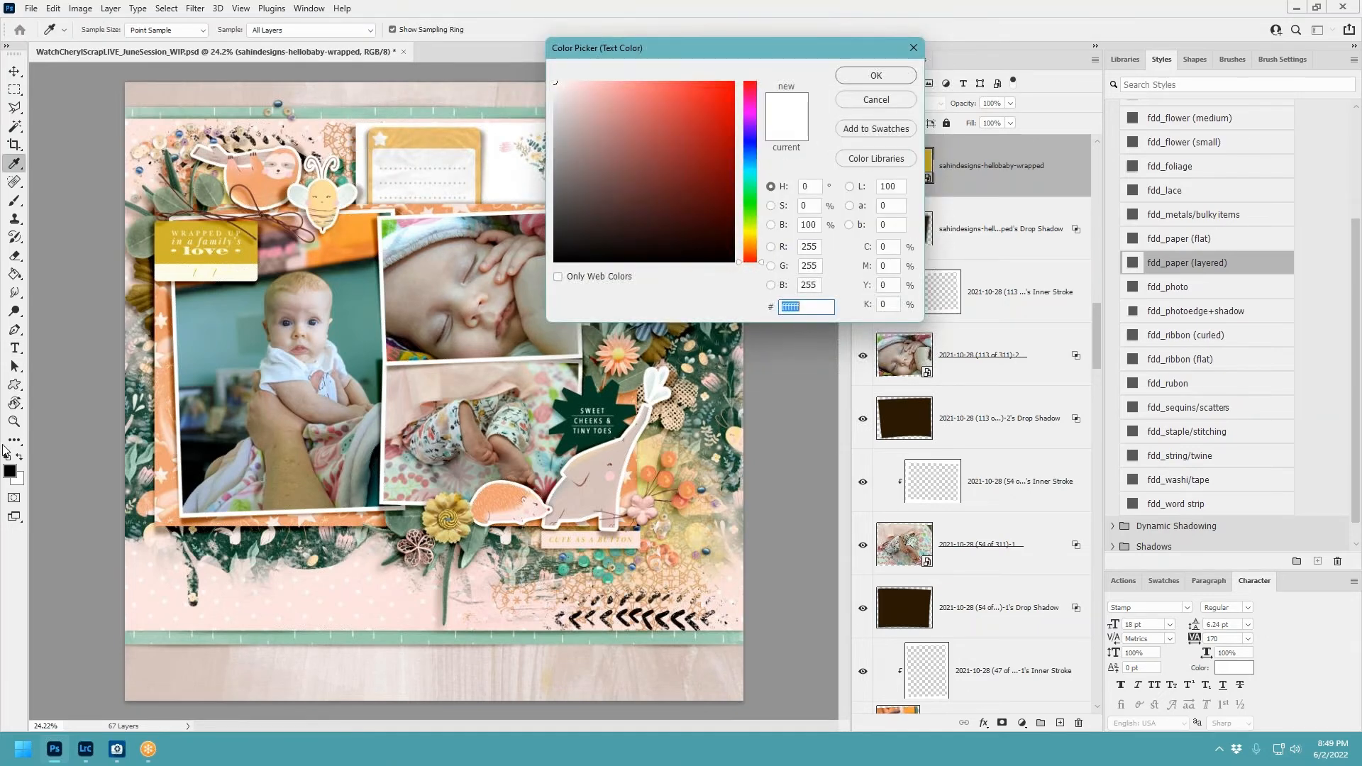
{"action": "type", "text": "000000"}
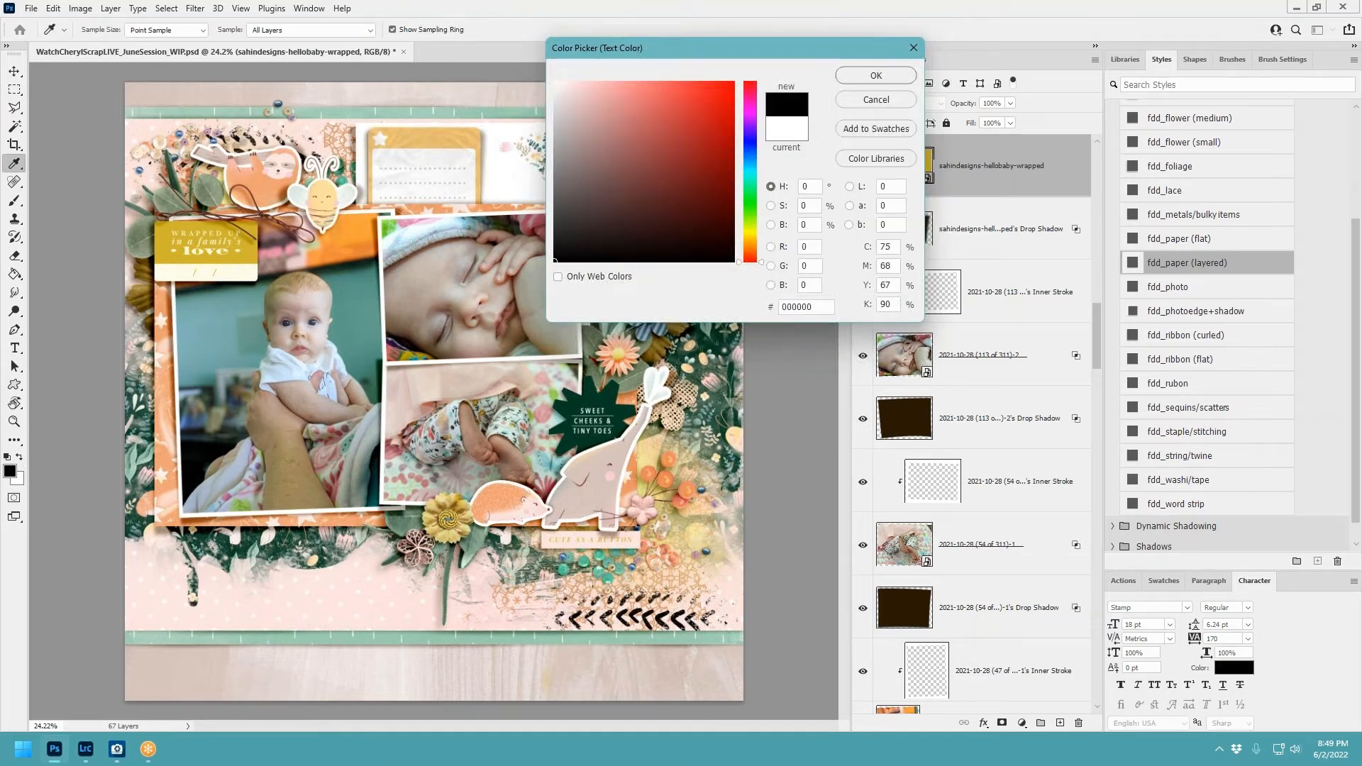
{"action": "left_click", "coordinate": [876, 75]}
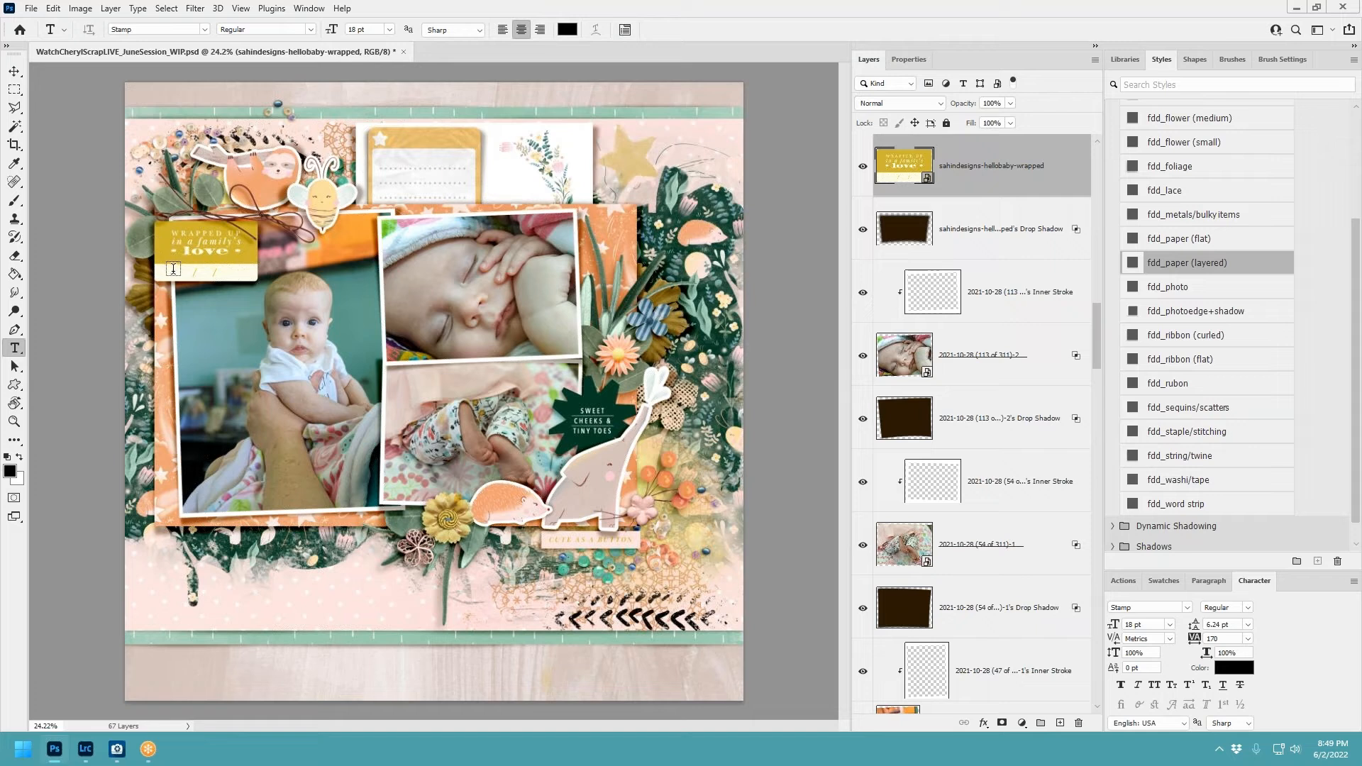
{"action": "left_click", "coordinate": [1246, 638]}
{"action": "left_click", "coordinate": [1230, 621]}
Add the date text "OCT 28 2021" and place it over the card's white date strip.
{"action": "left_click", "coordinate": [178, 276]}
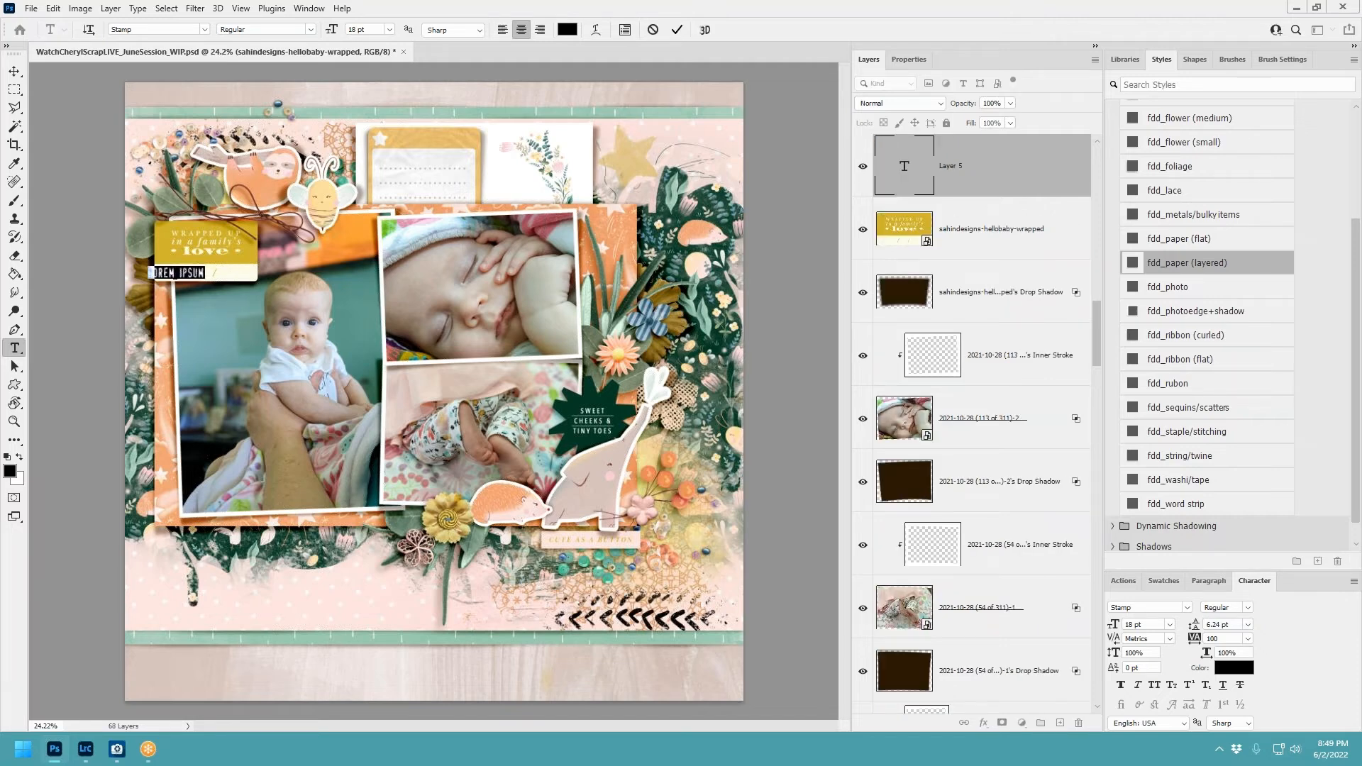
{"action": "key", "text": "BackSpace"}
{"action": "type", "text": "OCT 28 2021"}
{"action": "left_click", "coordinate": [676, 29]}
{"action": "left_click", "coordinate": [14, 71]}
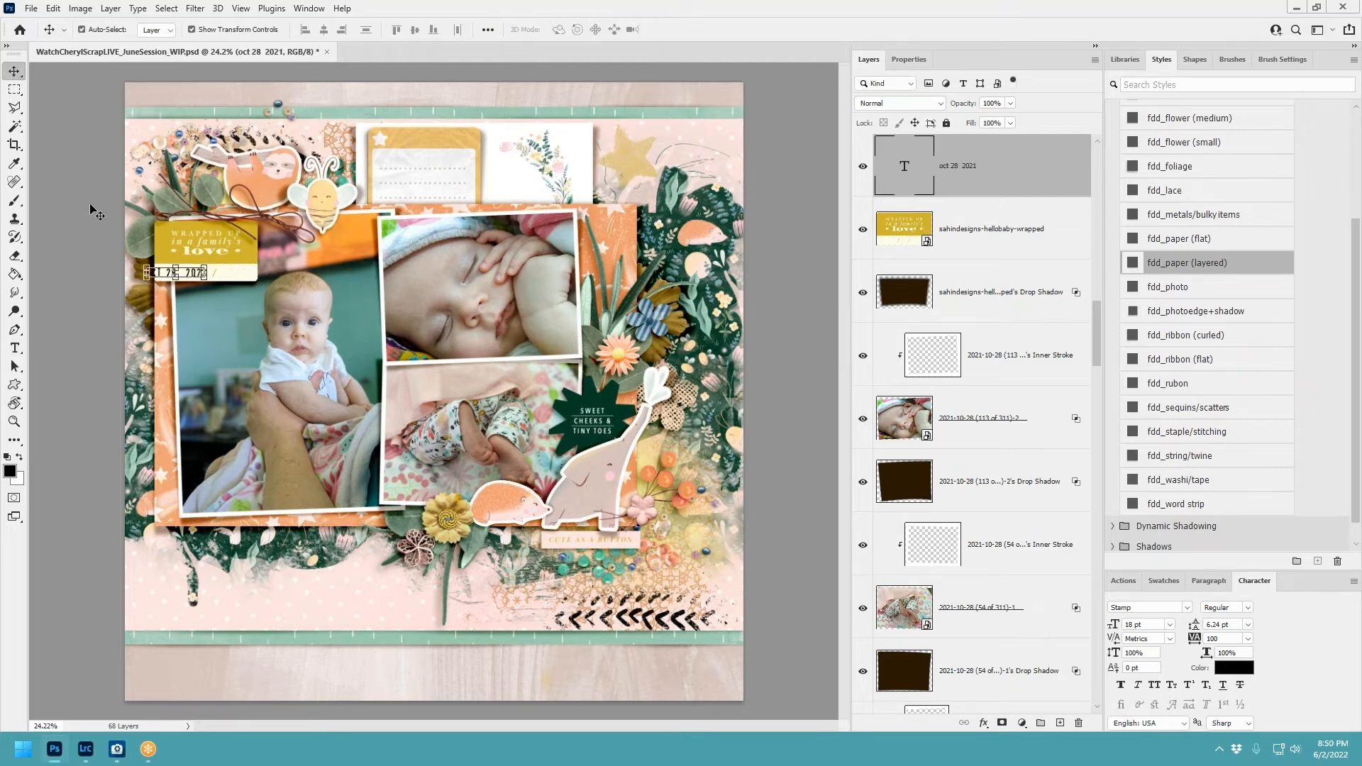
{"action": "left_click_drag", "start_coordinate": [194, 274], "coordinate": [222, 281]}
{"action": "left_click_drag", "start_coordinate": [227, 274], "coordinate": [226, 273]}
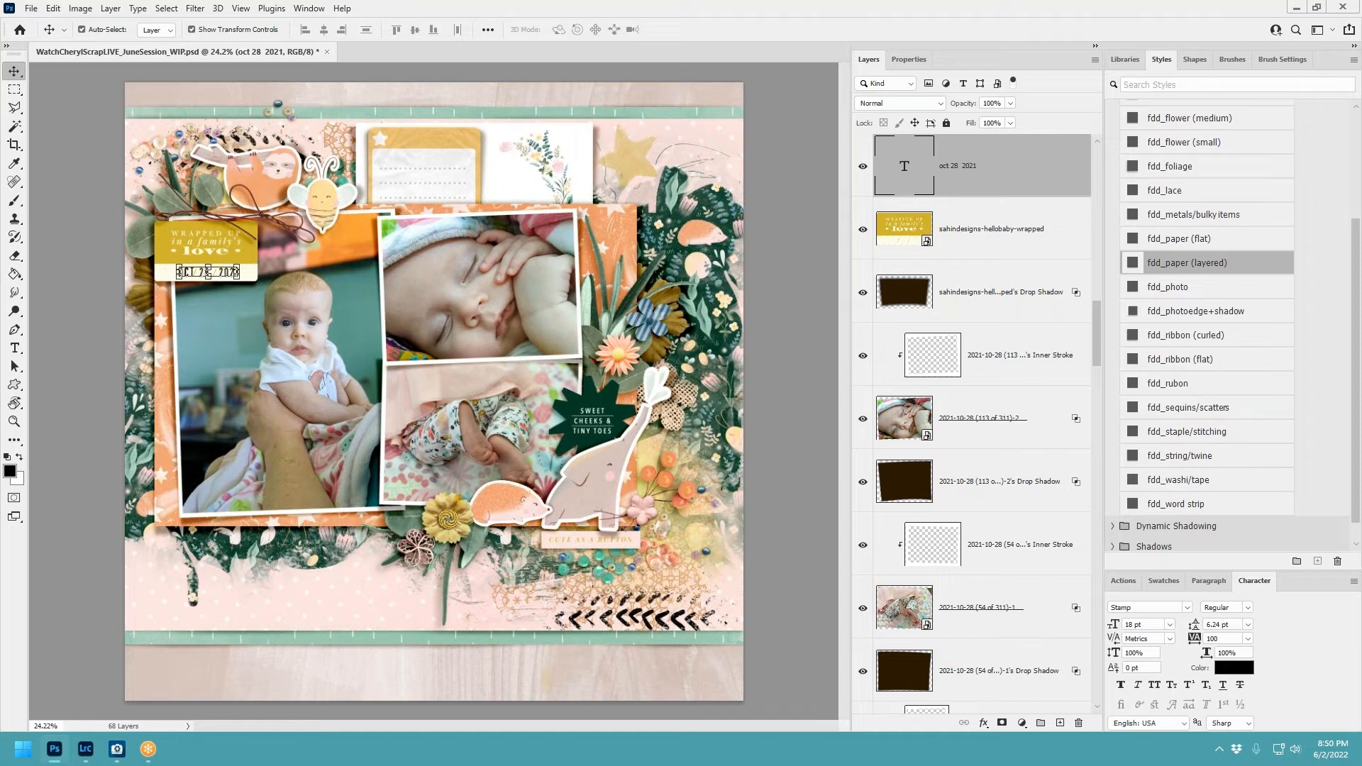
Widen the spacing between the parts of the date text to fit the card's slashes and realign it on the strip.
{"action": "key", "text": "t"}
{"action": "left_click", "coordinate": [207, 273]}
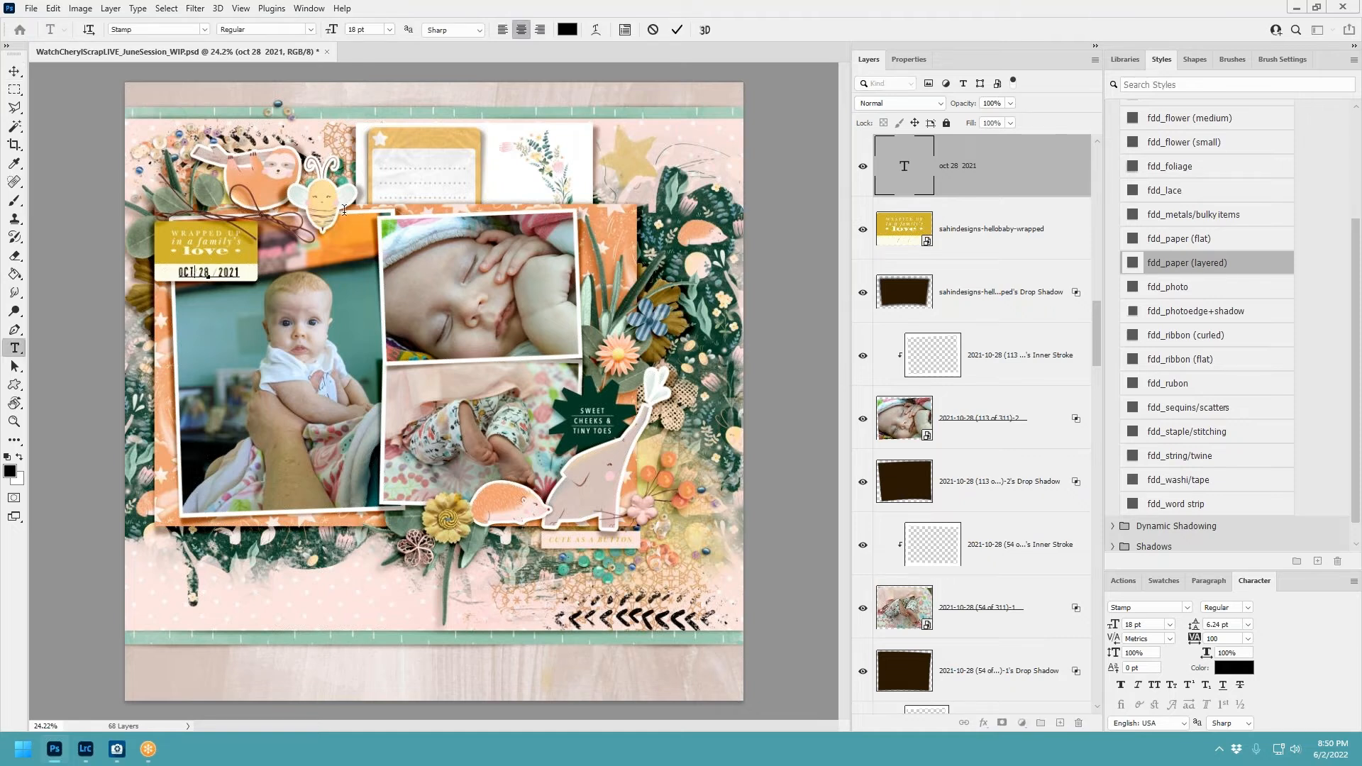
{"action": "left_click", "coordinate": [676, 29]}
{"action": "key", "text": "v"}
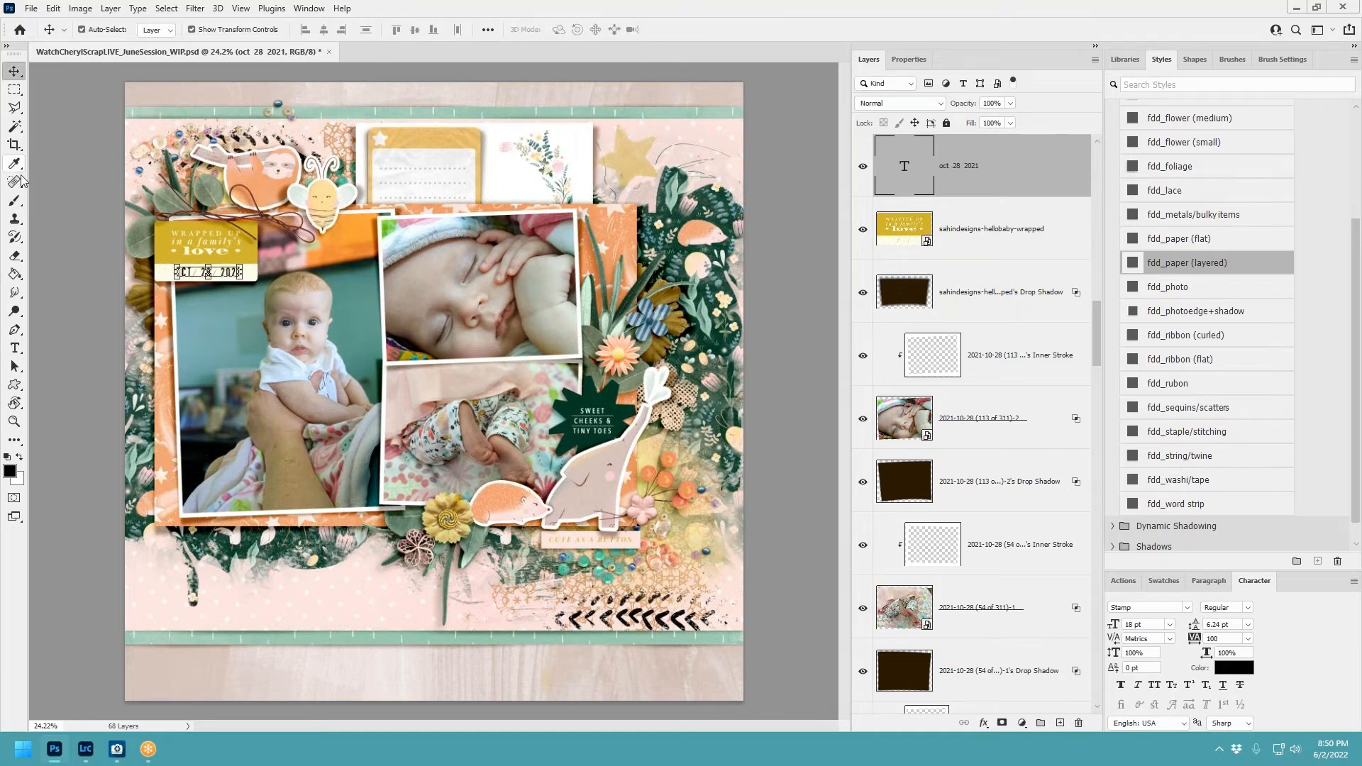
{"action": "left_click_drag", "start_coordinate": [230, 275], "coordinate": [228, 278]}
Rotate the date text slightly to match the card's tilt.
{"action": "key", "text": "ctrl+t"}
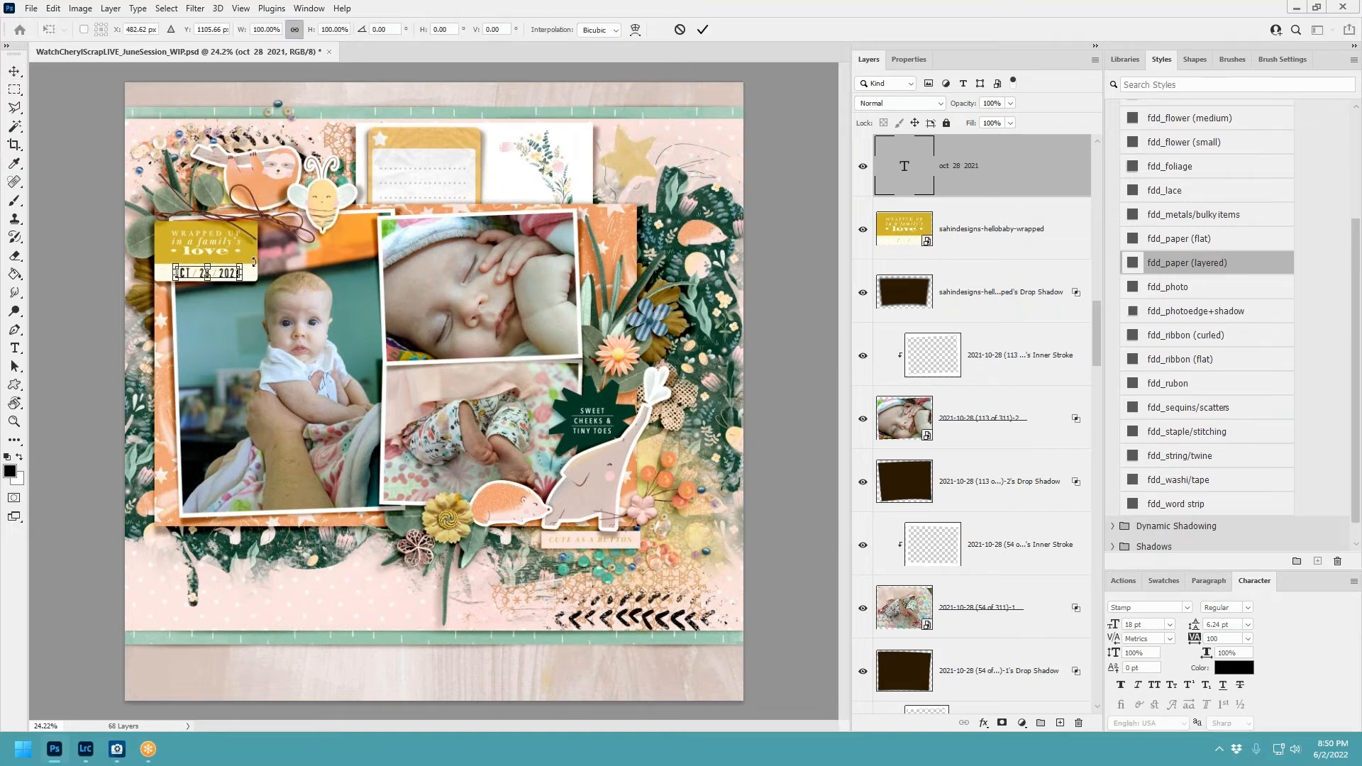
{"action": "left_click_drag", "start_coordinate": [257, 261], "coordinate": [281, 249]}
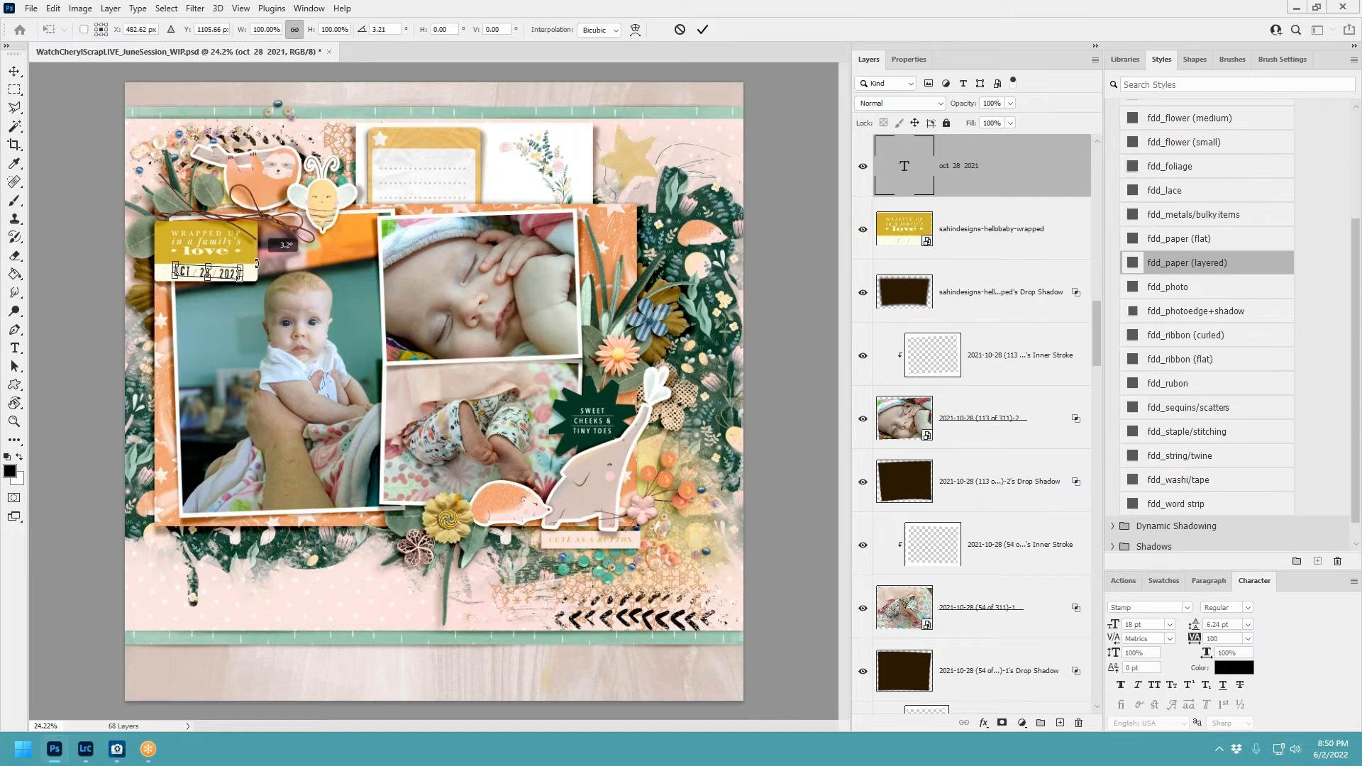
{"action": "left_click", "coordinate": [702, 29]}
Separate the drop shadow of the "Cute as a button" word strip into its own layer.
{"action": "left_click", "coordinate": [437, 188]}
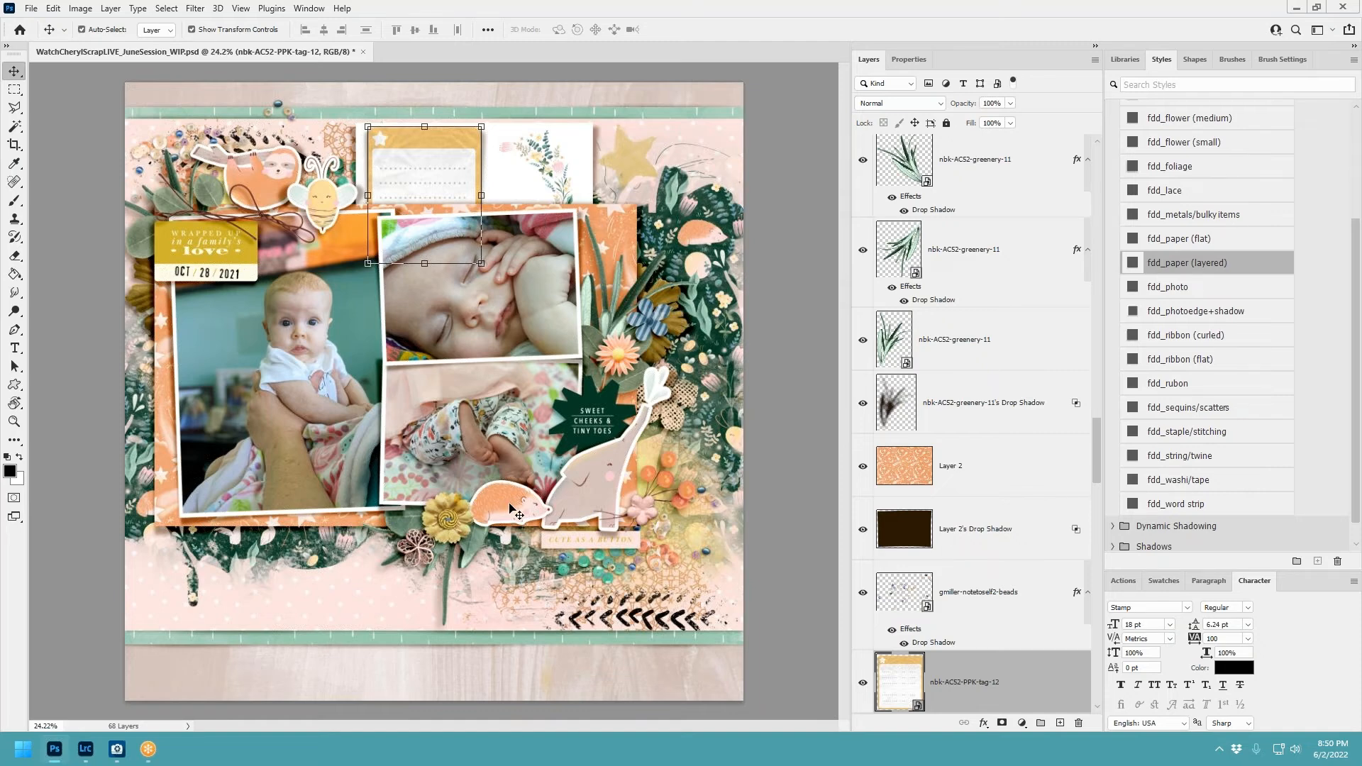
{"action": "right_click", "coordinate": [577, 443]}
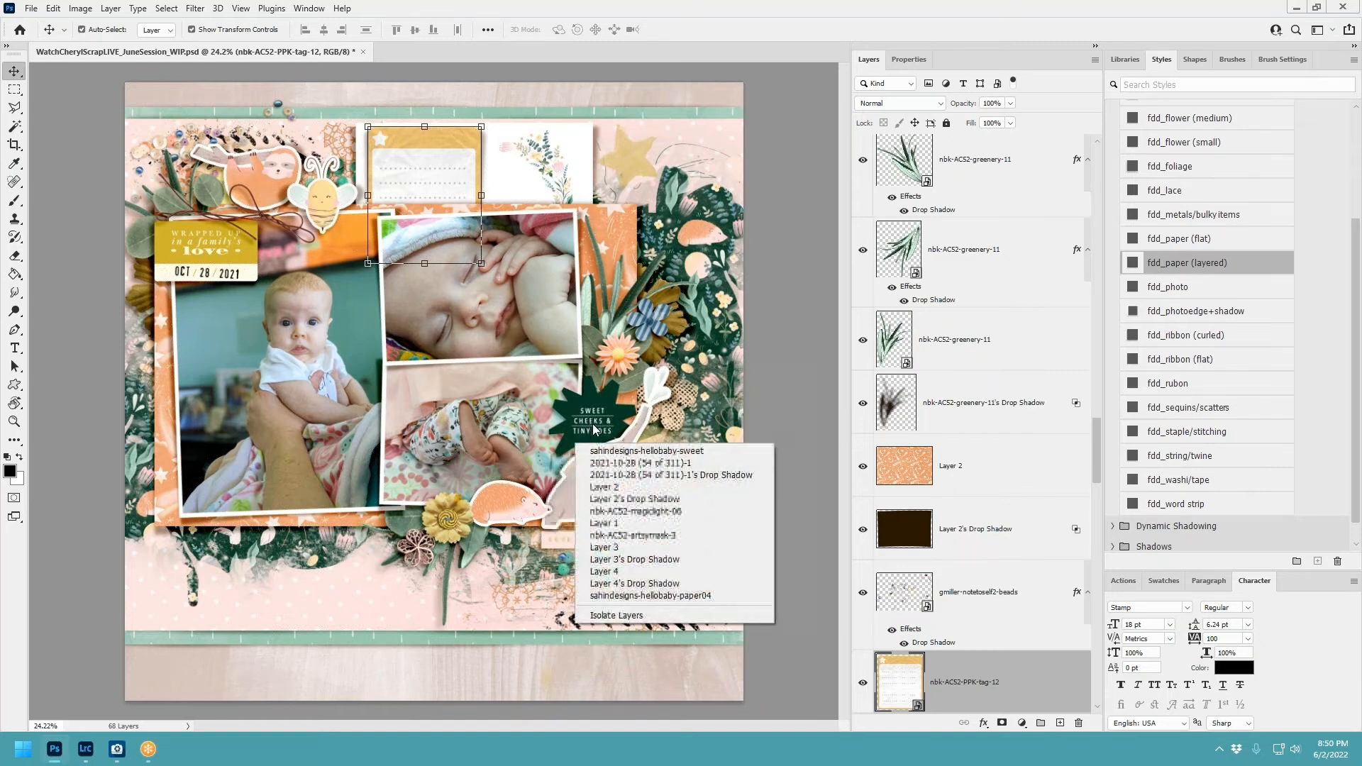
{"action": "left_click", "coordinate": [794, 413]}
{"action": "left_click", "coordinate": [626, 547]}
{"action": "right_click", "coordinate": [1076, 167]}
{"action": "left_click", "coordinate": [1093, 399]}
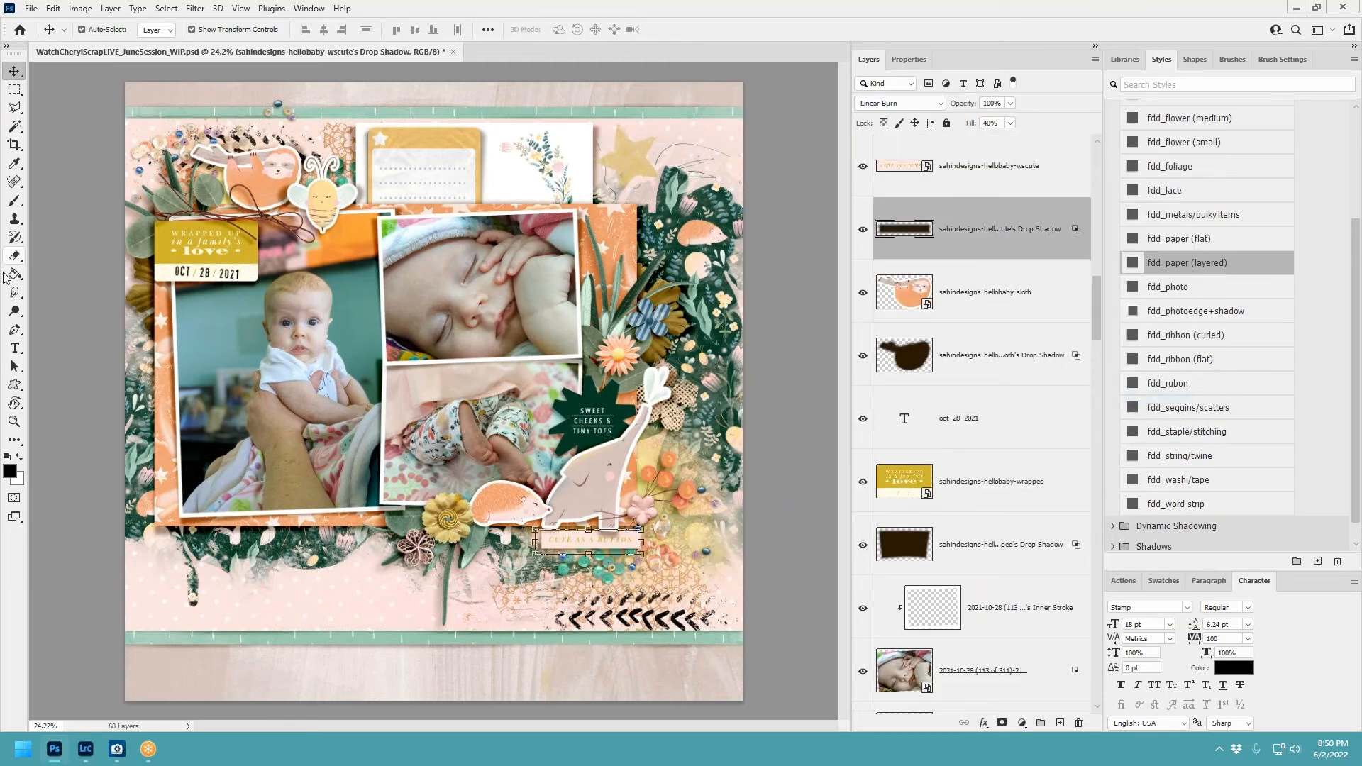
Smudge the word strip's shadow outward at both ends with a 500 px Smudge brush.
{"action": "left_click", "coordinate": [14, 294]}
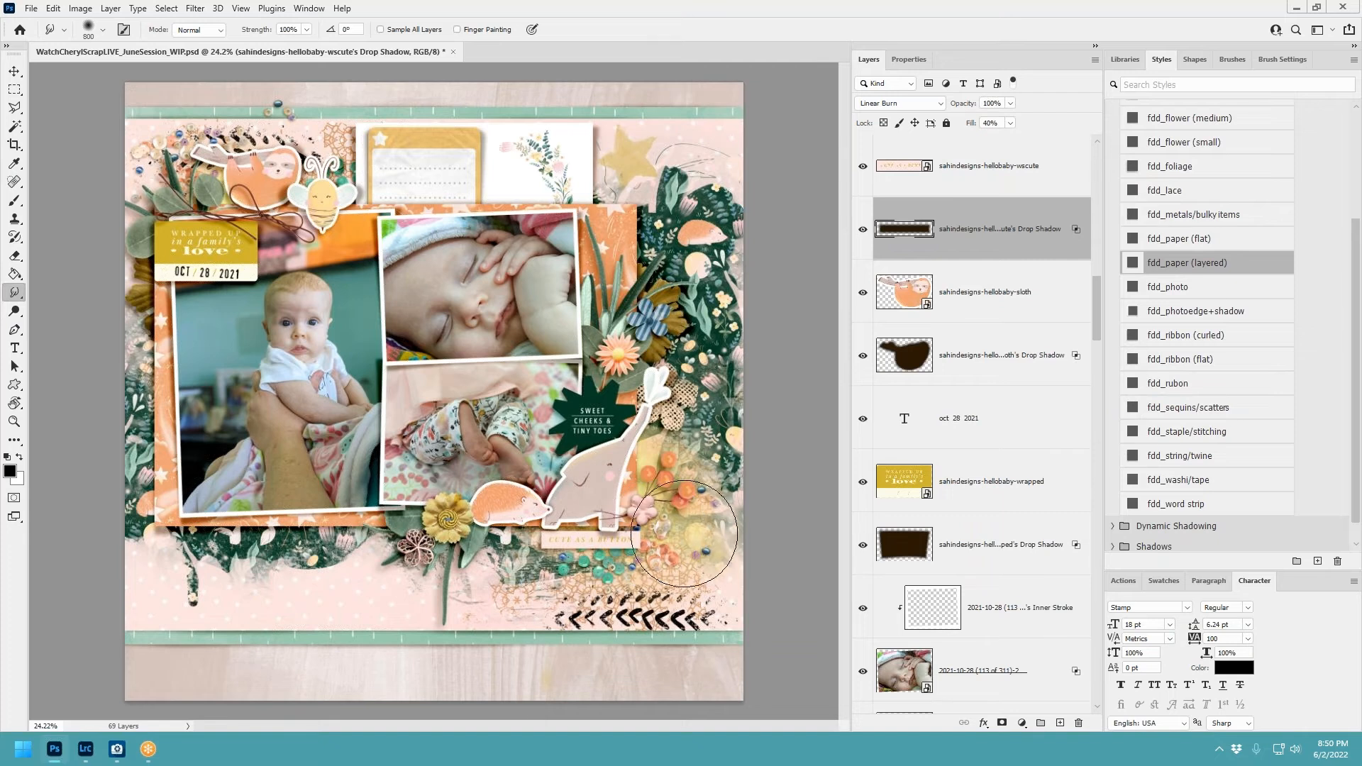
{"action": "key", "text": "bracketleft"}
{"action": "key", "text": "bracketleft"}
{"action": "key", "text": "bracketleft"}
{"action": "left_click_drag", "start_coordinate": [643, 544], "coordinate": [646, 547]}
{"action": "left_click_drag", "start_coordinate": [526, 532], "coordinate": [523, 535]}
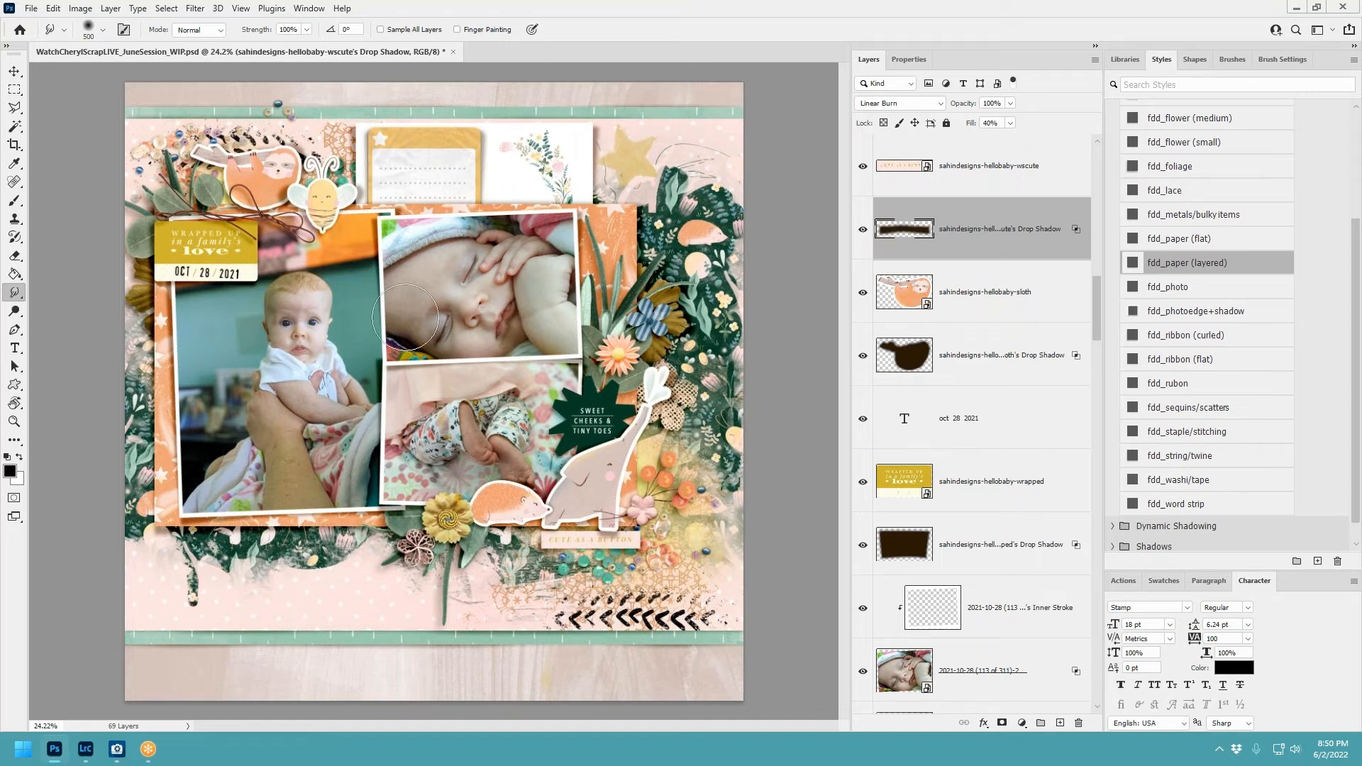
{"action": "left_click", "coordinate": [14, 71]}
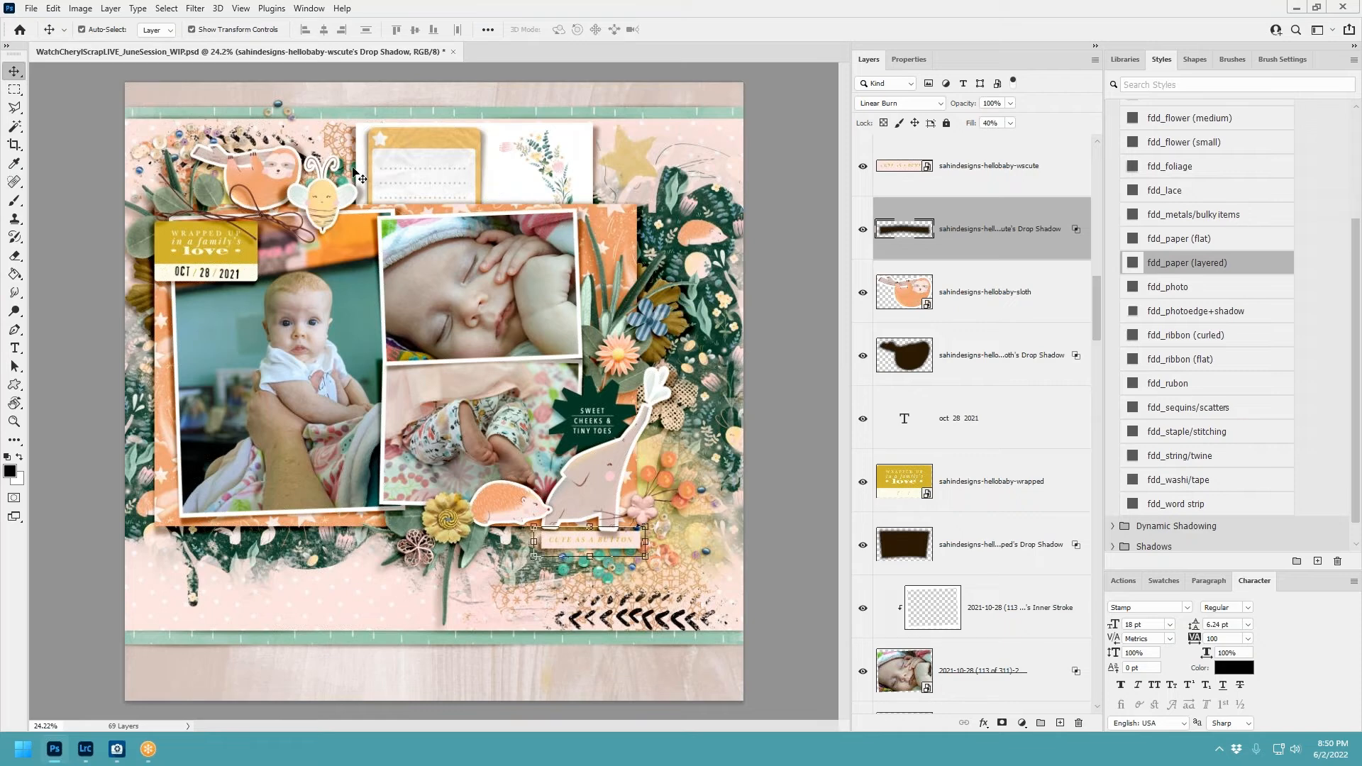
Add the rjefferies-assemblage-fiord--bits-ephemera02 piece below the photos and tuck it behind the sleeping baby photo's upper-right corner.
{"action": "left_click", "coordinate": [202, 199]}
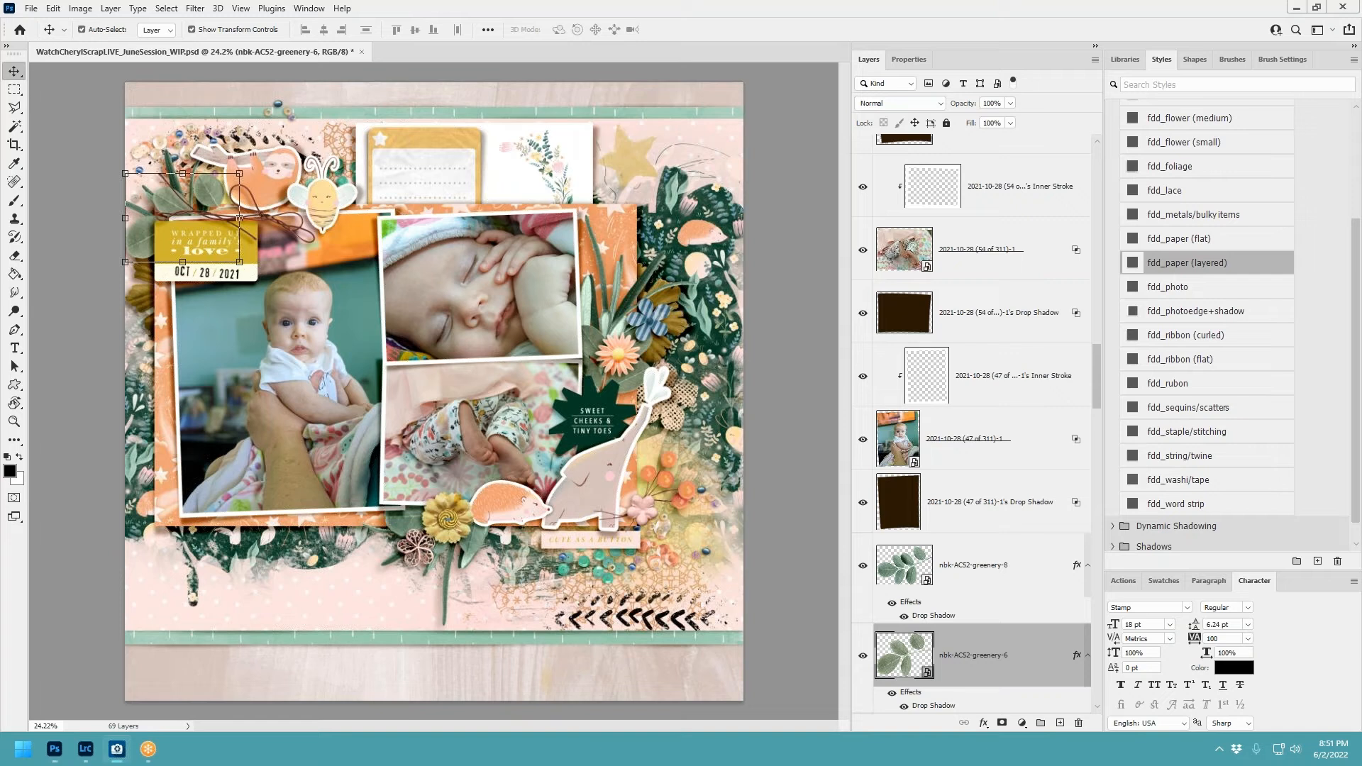
{"action": "left_click_drag", "start_coordinate": [1361, 312], "coordinate": [711, 312]}
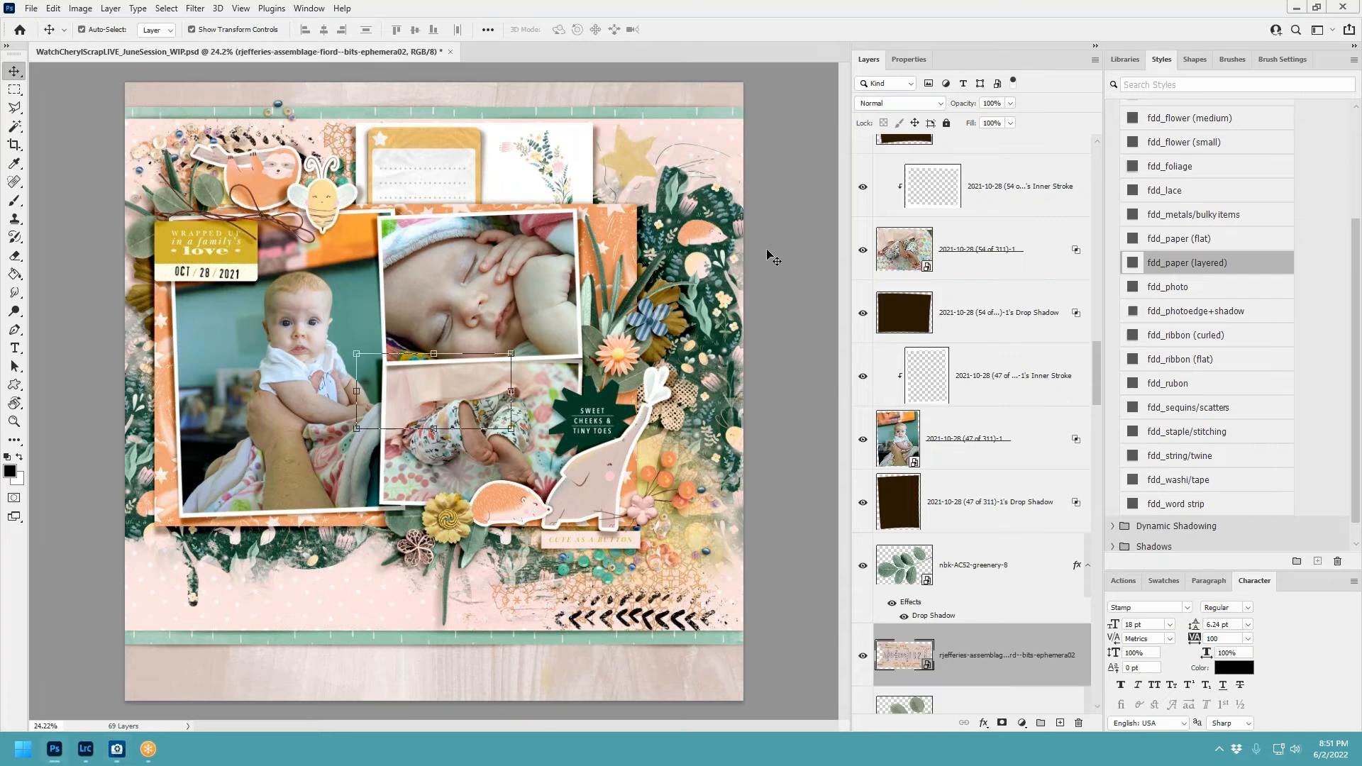
{"action": "left_click_drag", "start_coordinate": [546, 349], "coordinate": [597, 216]}
Apply the fdd_paper (layered) style to the rjefferies-assemblage-fiord--bits-ephemera02 piece and separate its drop shadow into its own layer.
{"action": "left_click", "coordinate": [1195, 274]}
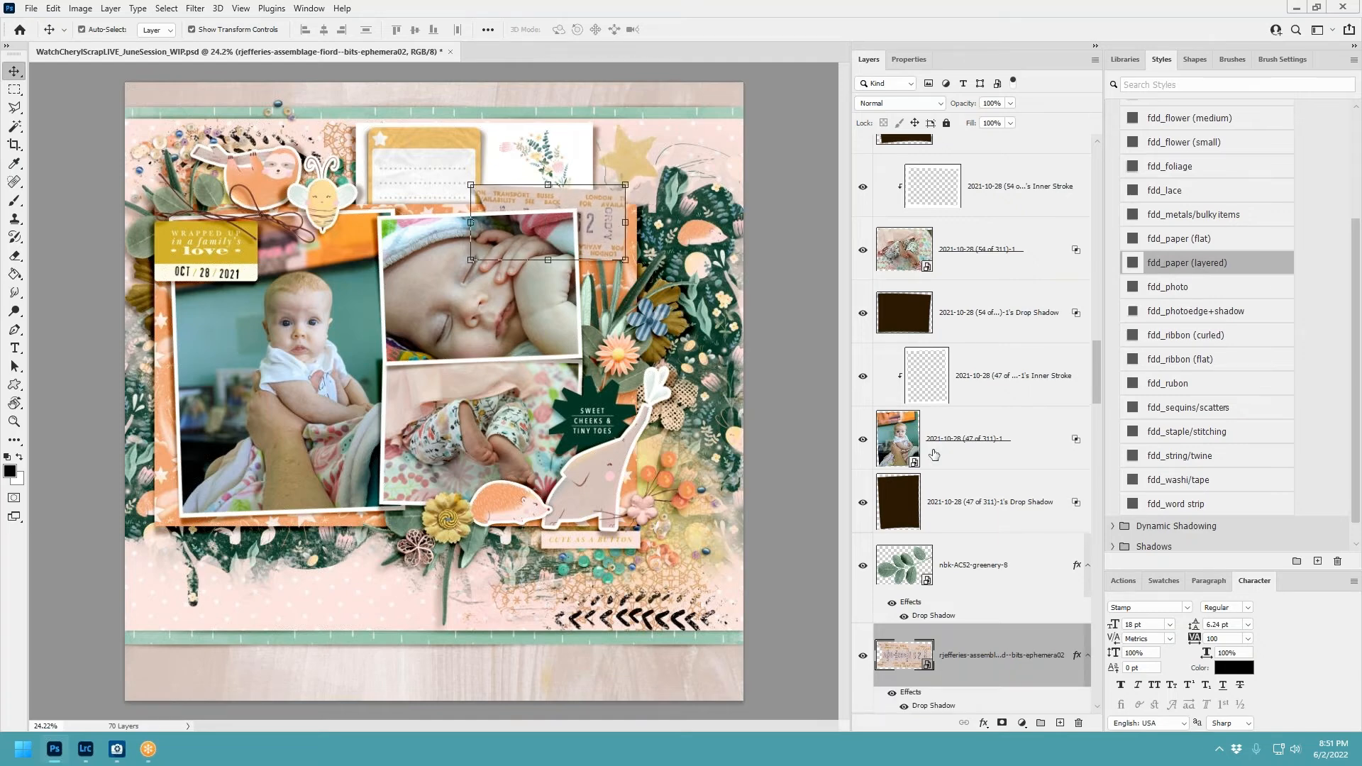
{"action": "right_click", "coordinate": [1078, 655]}
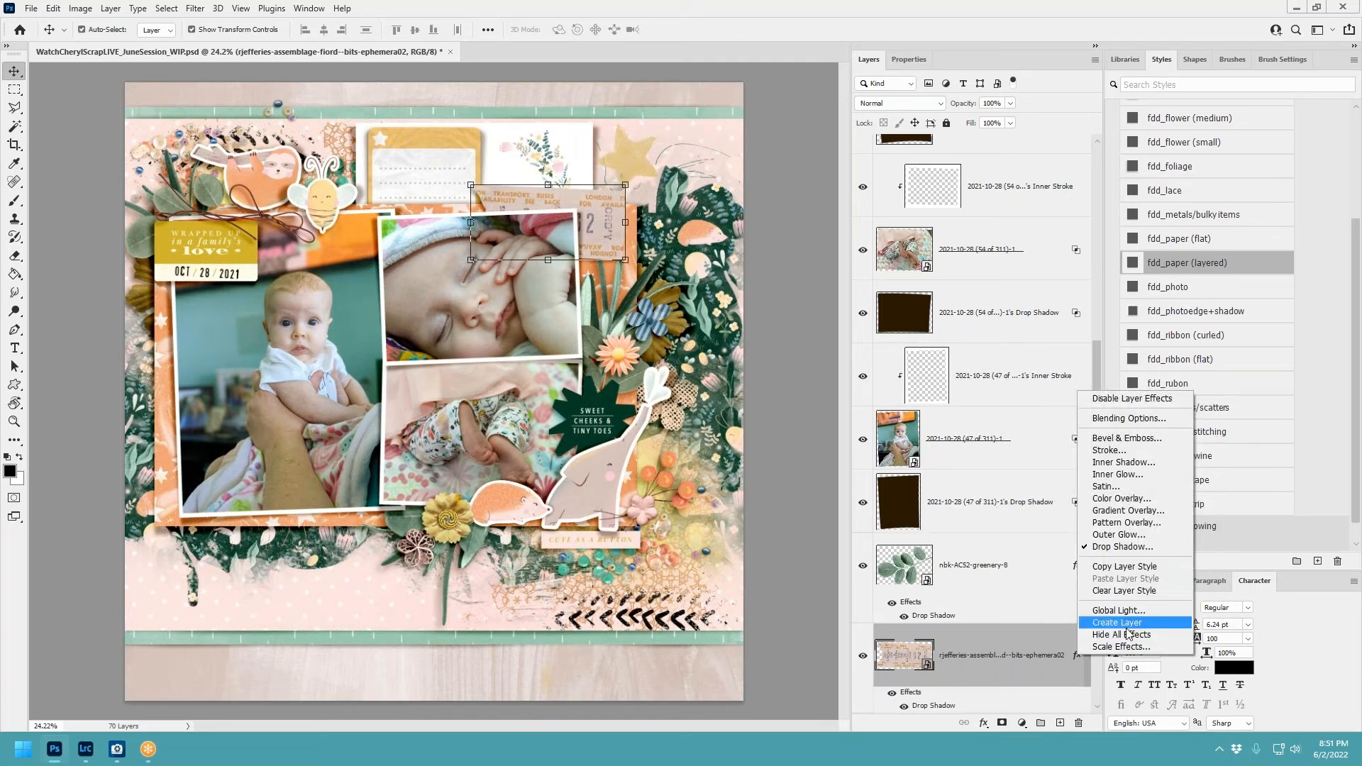
{"action": "left_click", "coordinate": [1117, 623]}
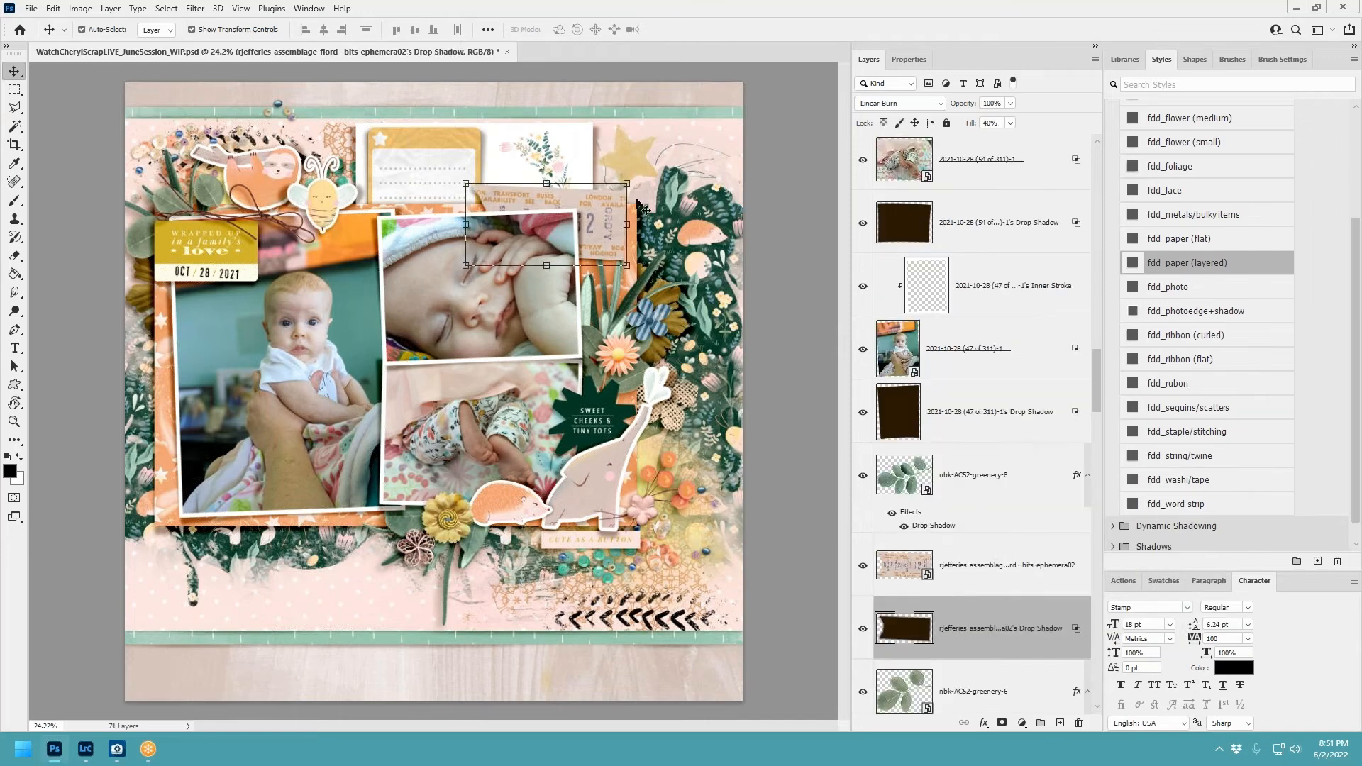
Warp the ephemera02 piece's shadow, pulling its right corners outward and its top edge slightly upward.
{"action": "key", "text": "ctrl+t"}
{"action": "left_click", "coordinate": [635, 30]}
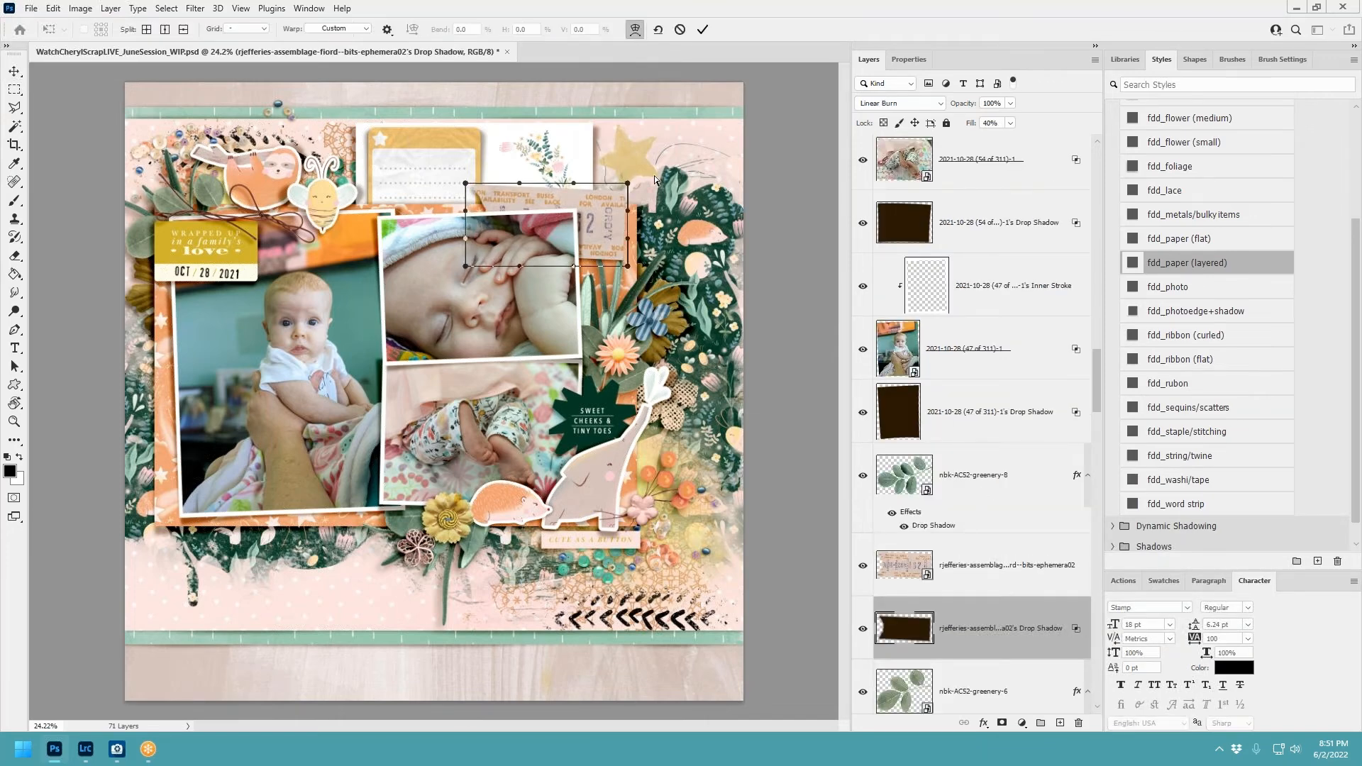
{"action": "mouse_move", "coordinate": [628, 183]}
{"action": "left_mouse_down"}
{"action": "mouse_move", "coordinate": [643, 184]}
{"action": "mouse_move", "coordinate": [636, 214]}
{"action": "mouse_move", "coordinate": [637, 184]}
{"action": "left_mouse_up"}
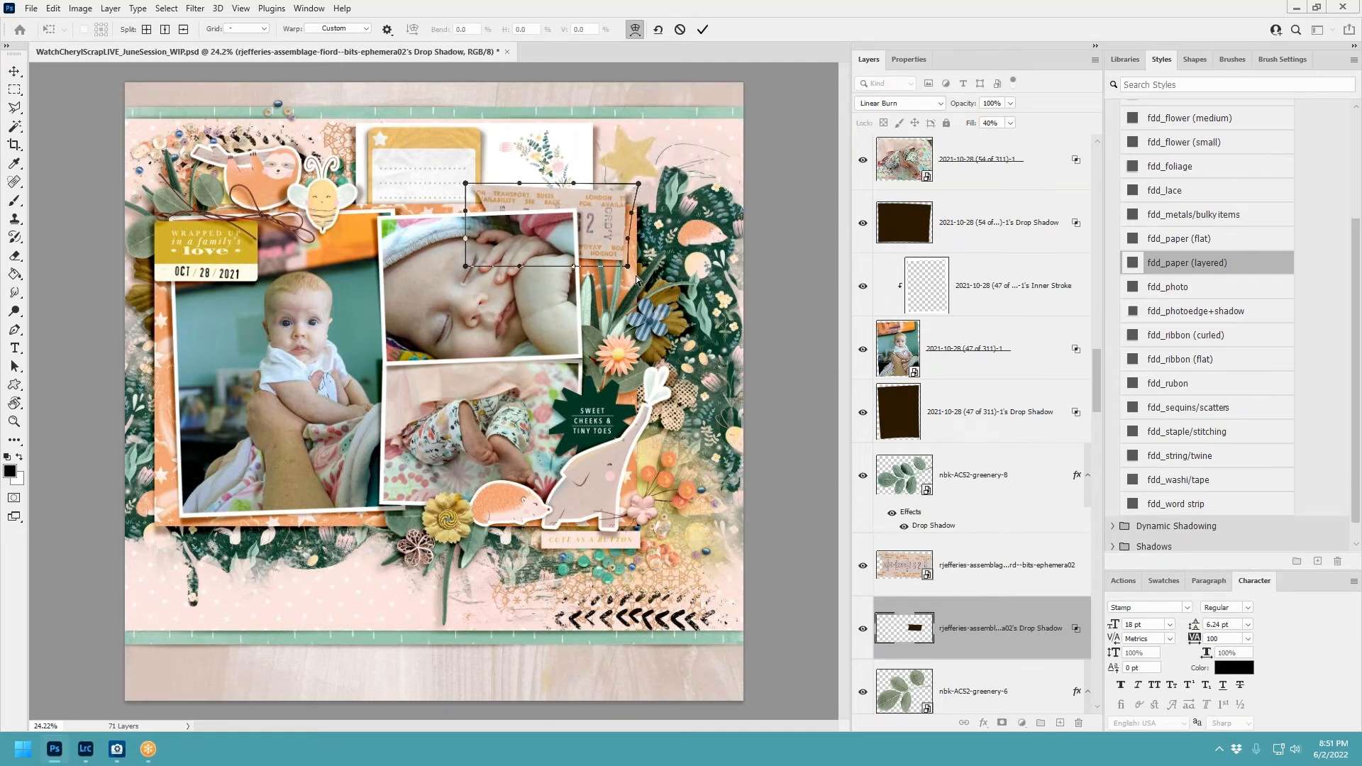
{"action": "left_click_drag", "start_coordinate": [629, 268], "coordinate": [633, 239]}
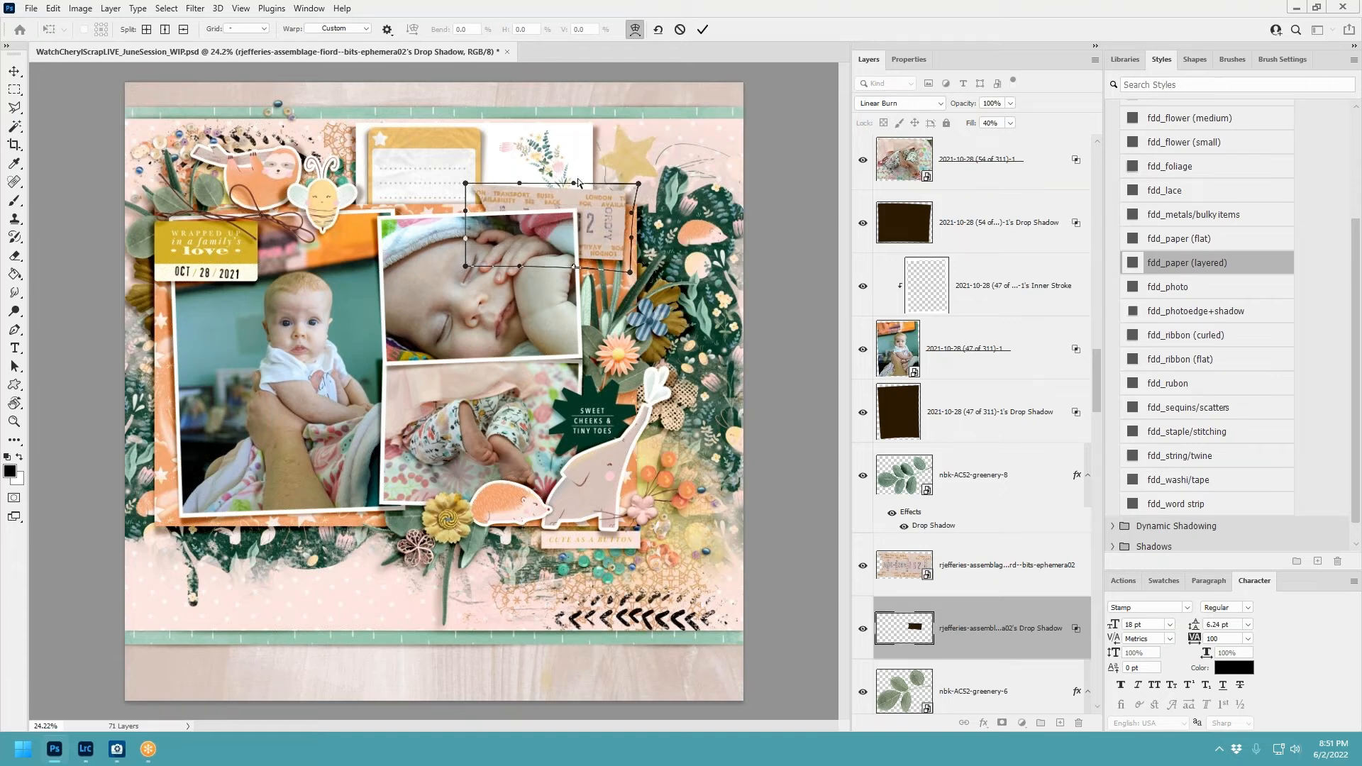
{"action": "left_click_drag", "start_coordinate": [521, 186], "coordinate": [525, 178]}
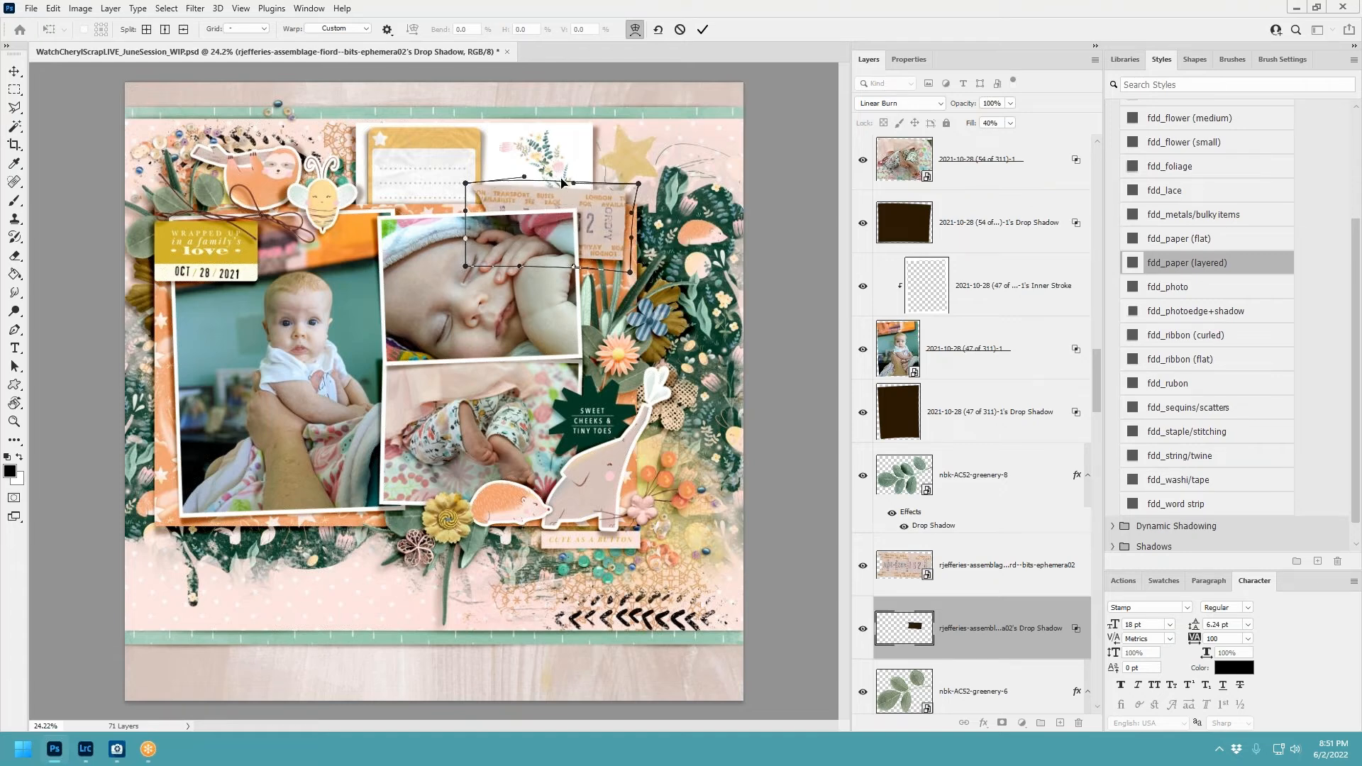
{"action": "left_click", "coordinate": [703, 29]}
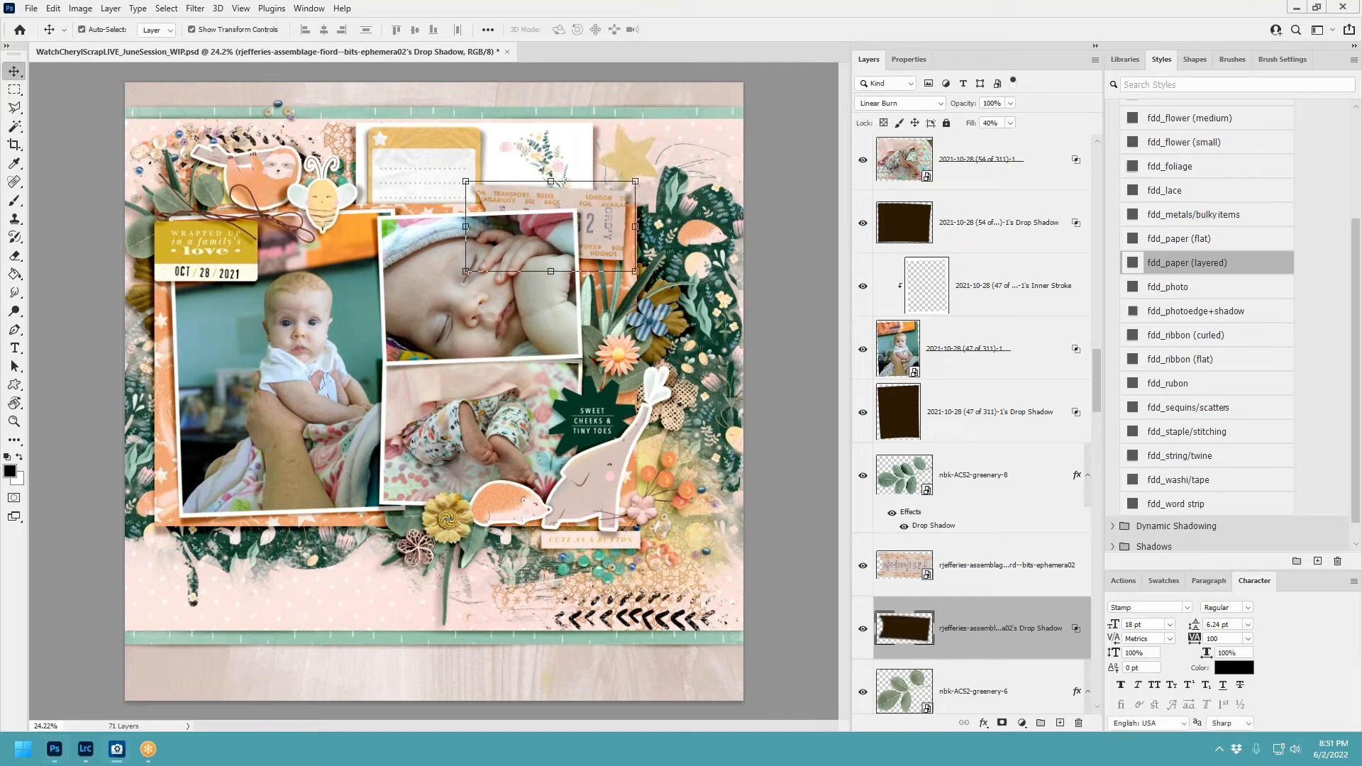
Add the rjefferies-assemblage-fiord--bits-ephemera03 piece beneath the yellow flower with the fdd_paper (layered) style, tucked under the photos' bottom edge.
{"action": "left_click_drag", "start_coordinate": [898, 344], "coordinate": [581, 407]}
{"action": "left_click_drag", "start_coordinate": [455, 397], "coordinate": [448, 524]}
{"action": "left_click", "coordinate": [1201, 269]}
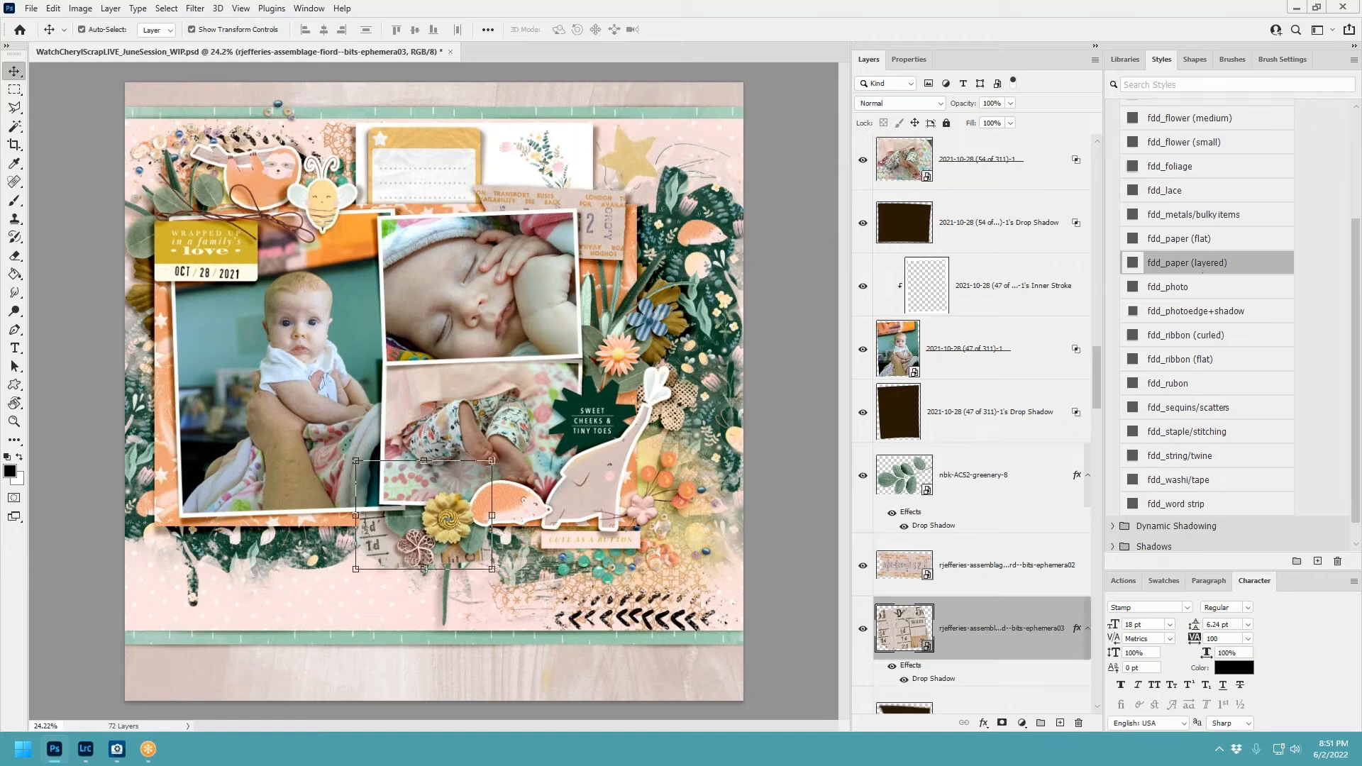
{"action": "left_click_drag", "start_coordinate": [380, 545], "coordinate": [368, 529]}
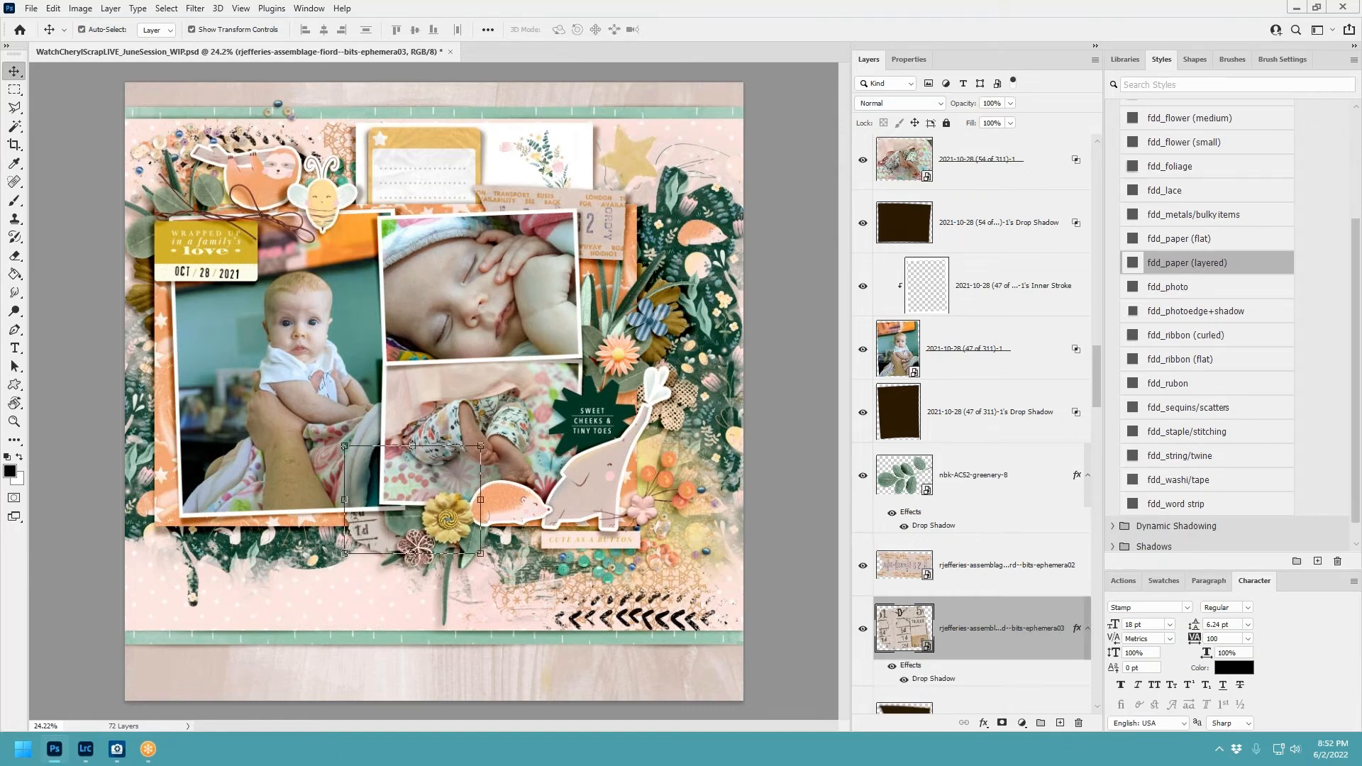
Add the bits-fabricpiece03(1) piece above the sleeping baby photo, apply the fdd_paper (layered) style, and separate its drop shadow into a layer.
{"action": "left_click_drag", "start_coordinate": [1, 408], "coordinate": [579, 206]}
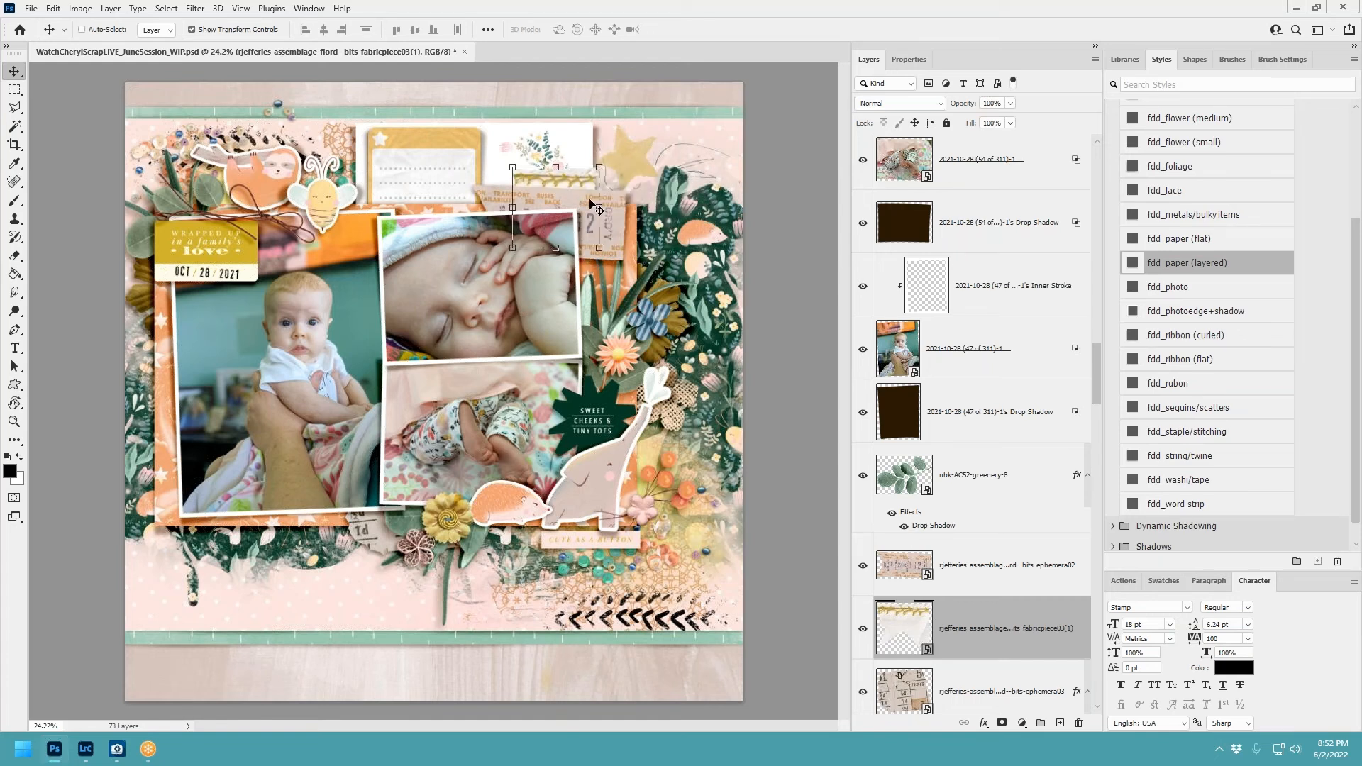
{"action": "left_click", "coordinate": [1215, 267]}
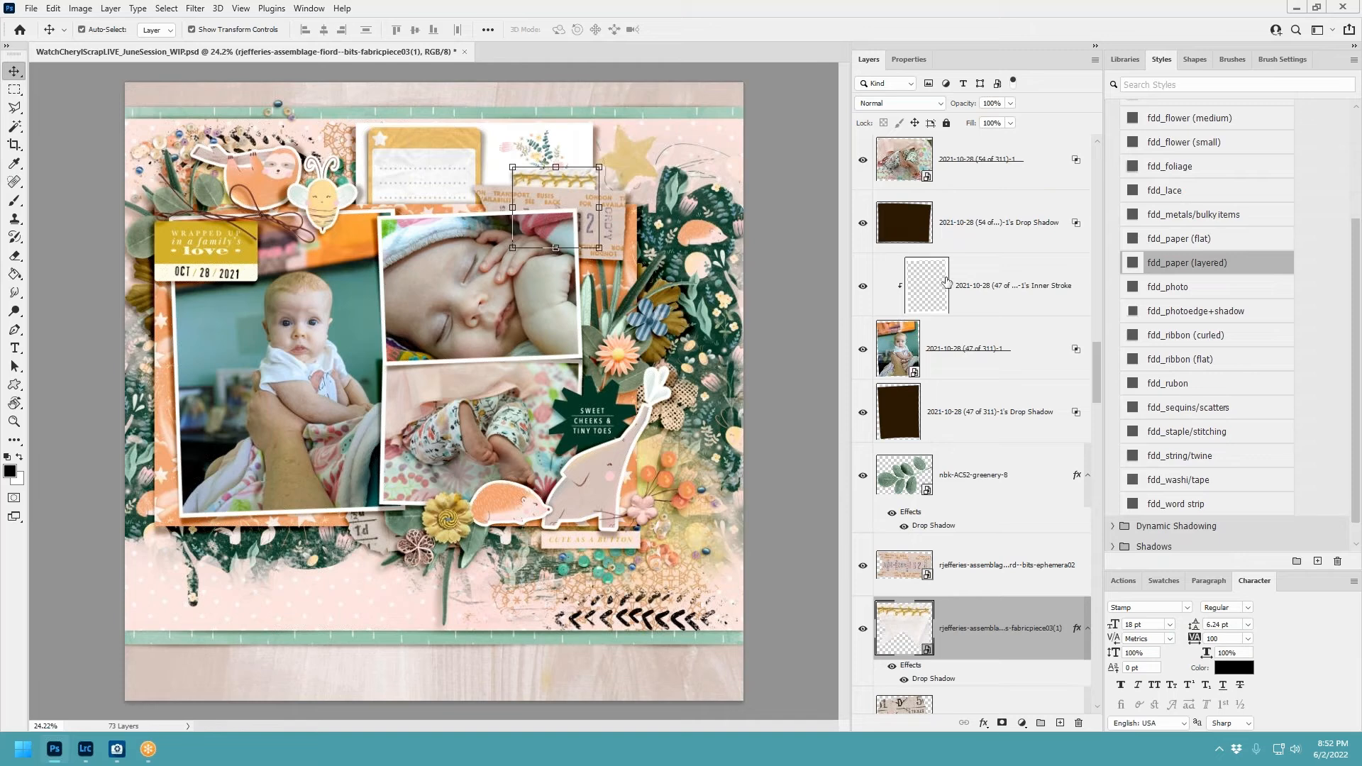
{"action": "right_click", "coordinate": [1077, 629]}
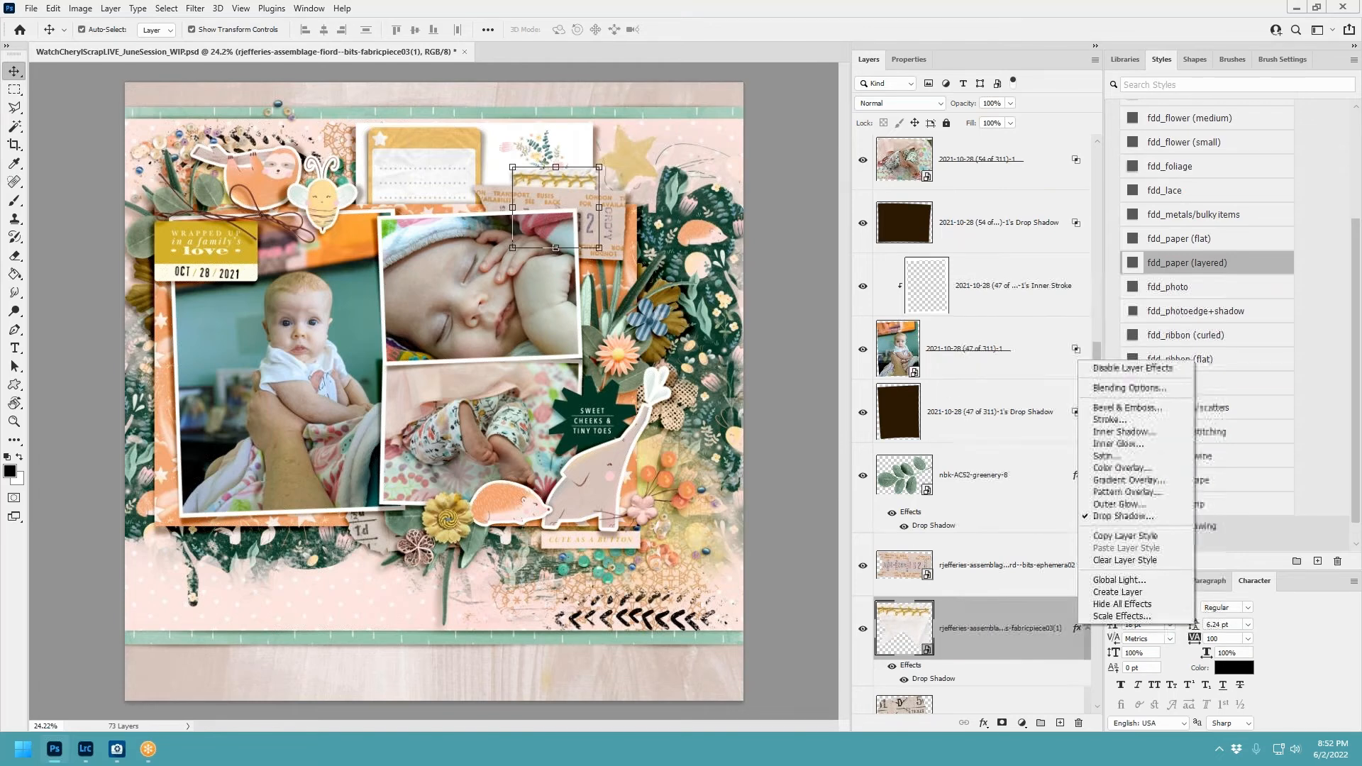
{"action": "left_click", "coordinate": [1109, 593]}
Warp the fabric piece's shadow so its upper-right corner extends outward.
{"action": "left_click", "coordinate": [996, 674]}
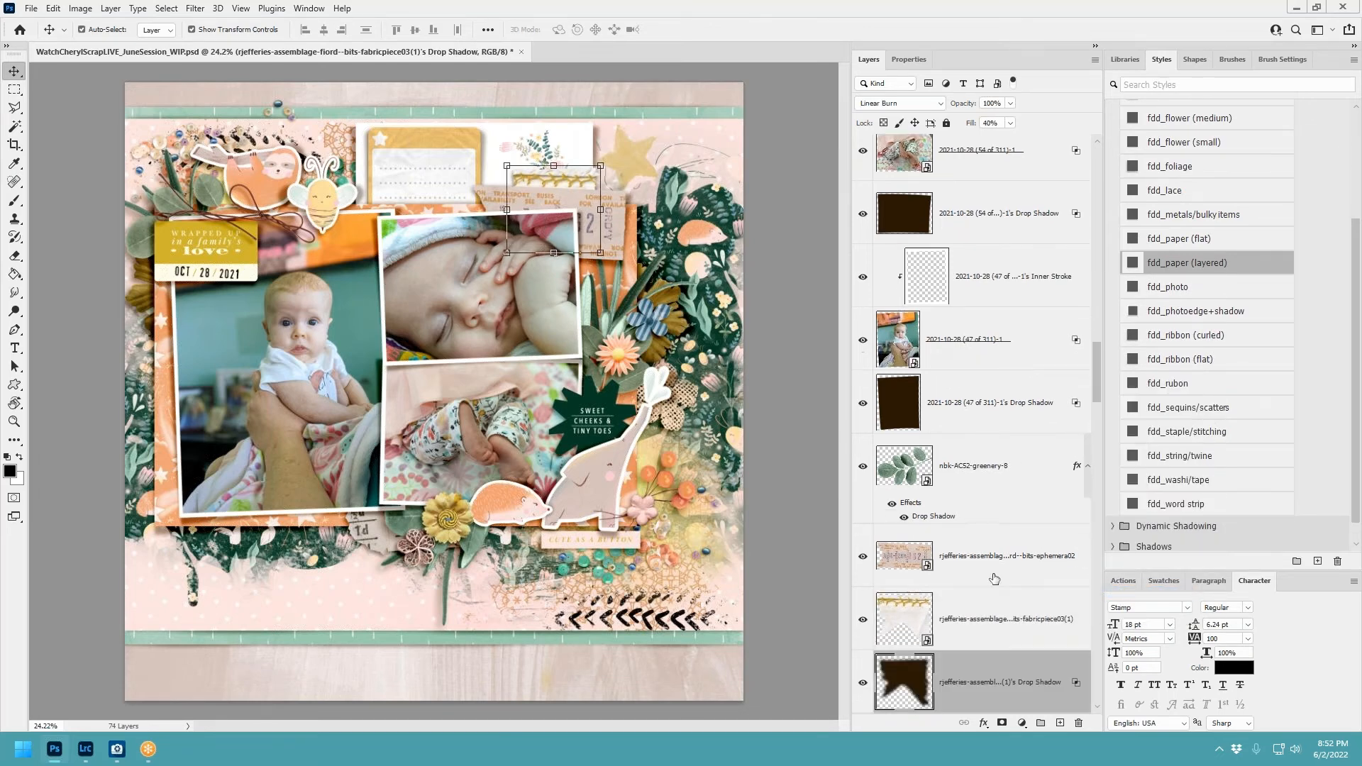
{"action": "key", "text": "ctrl+t"}
{"action": "left_click", "coordinate": [634, 29]}
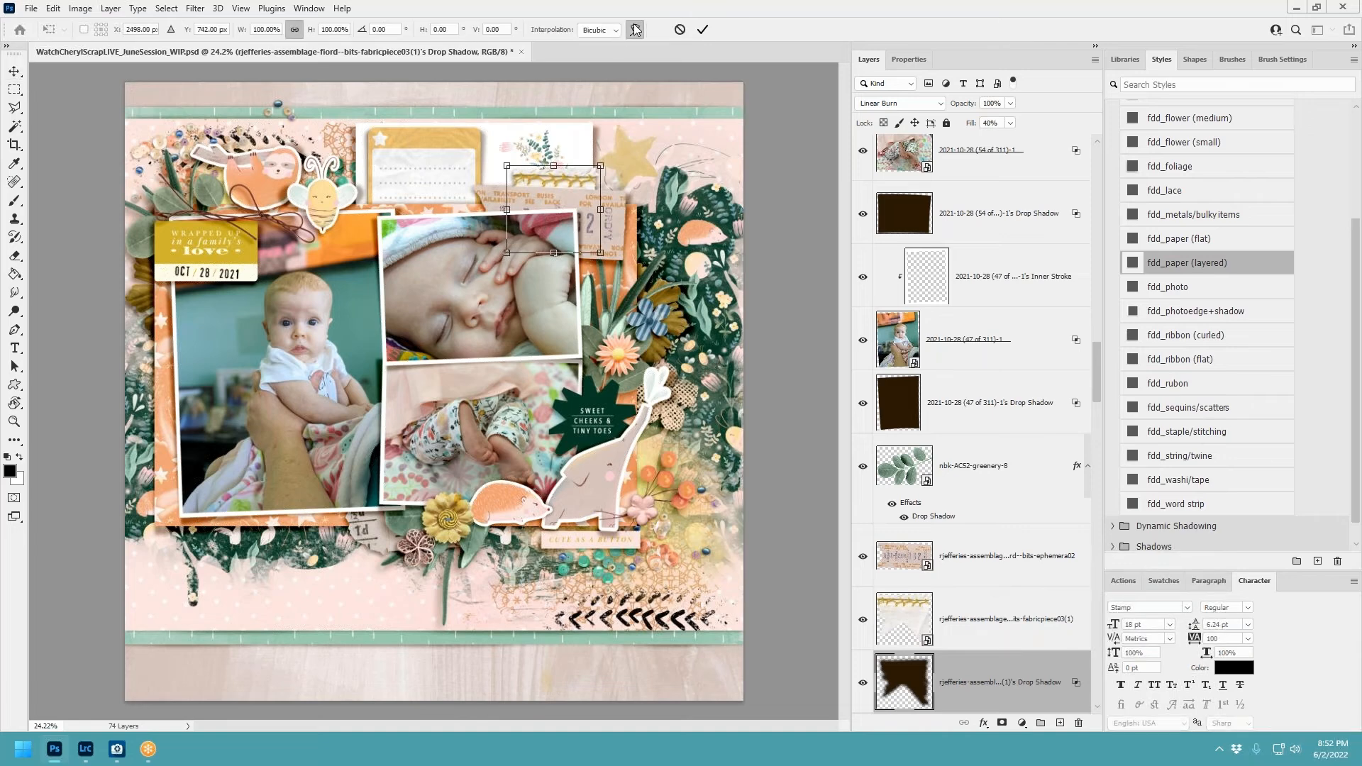
{"action": "left_click_drag", "start_coordinate": [601, 166], "coordinate": [615, 166]}
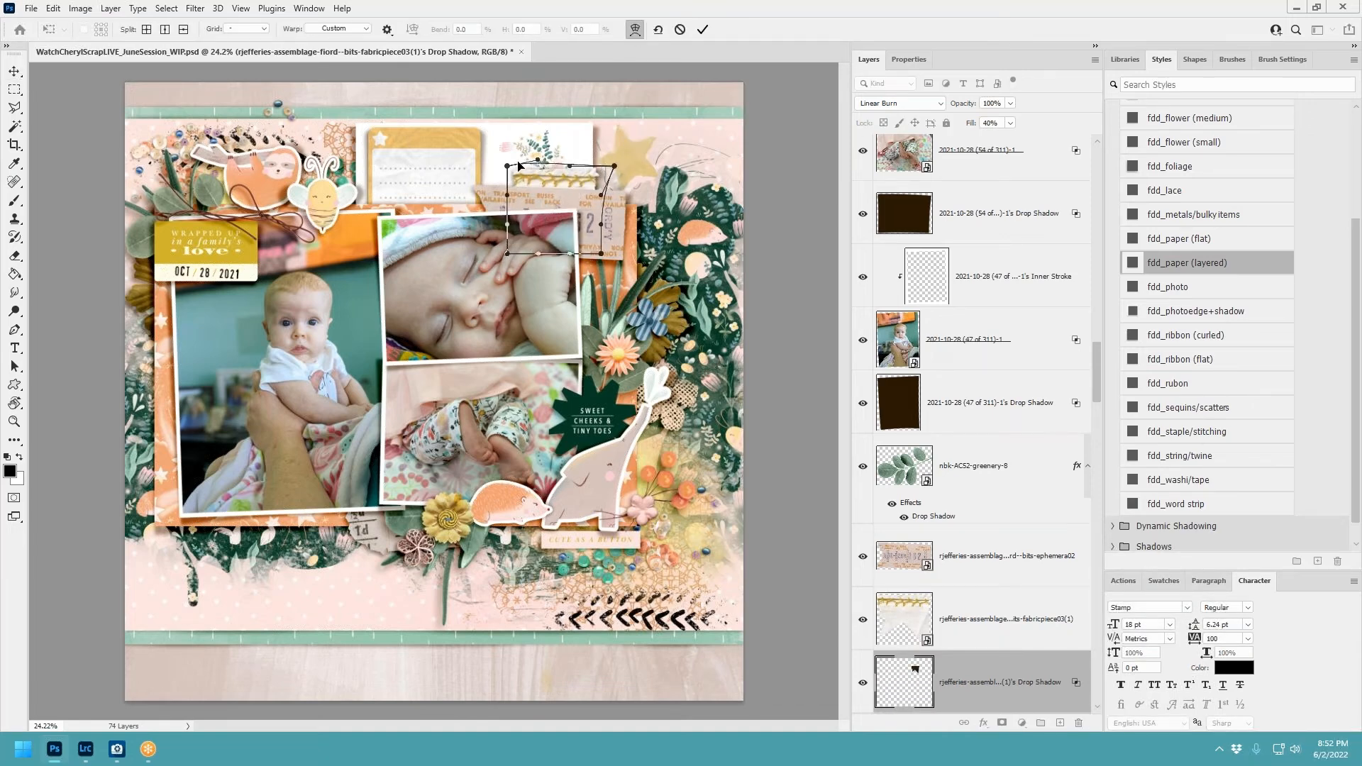
{"action": "left_click_drag", "start_coordinate": [507, 166], "coordinate": [506, 166]}
{"action": "left_click", "coordinate": [702, 29]}
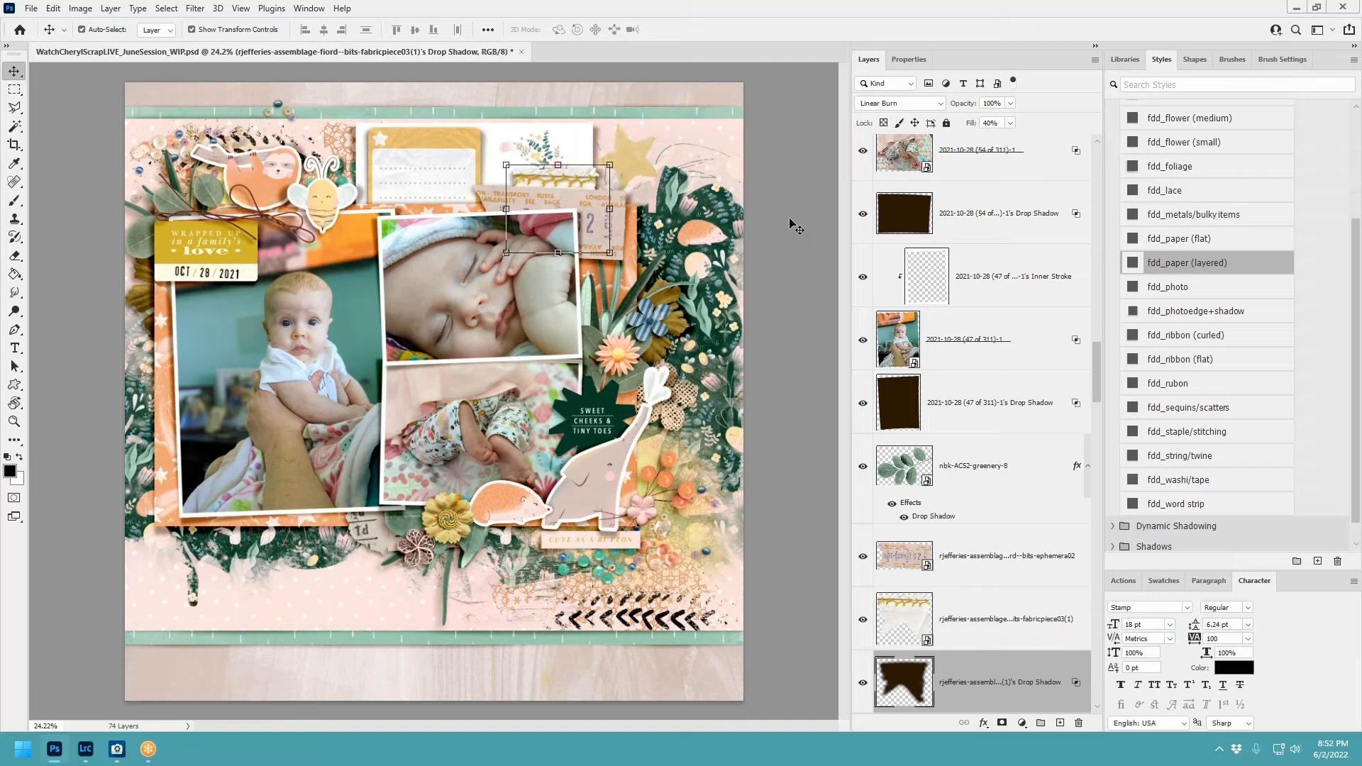
Save the scrapbook document.
{"action": "left_click", "coordinate": [30, 9]}
{"action": "left_click", "coordinate": [49, 166]}
{"action": "left_click", "coordinate": [773, 244]}
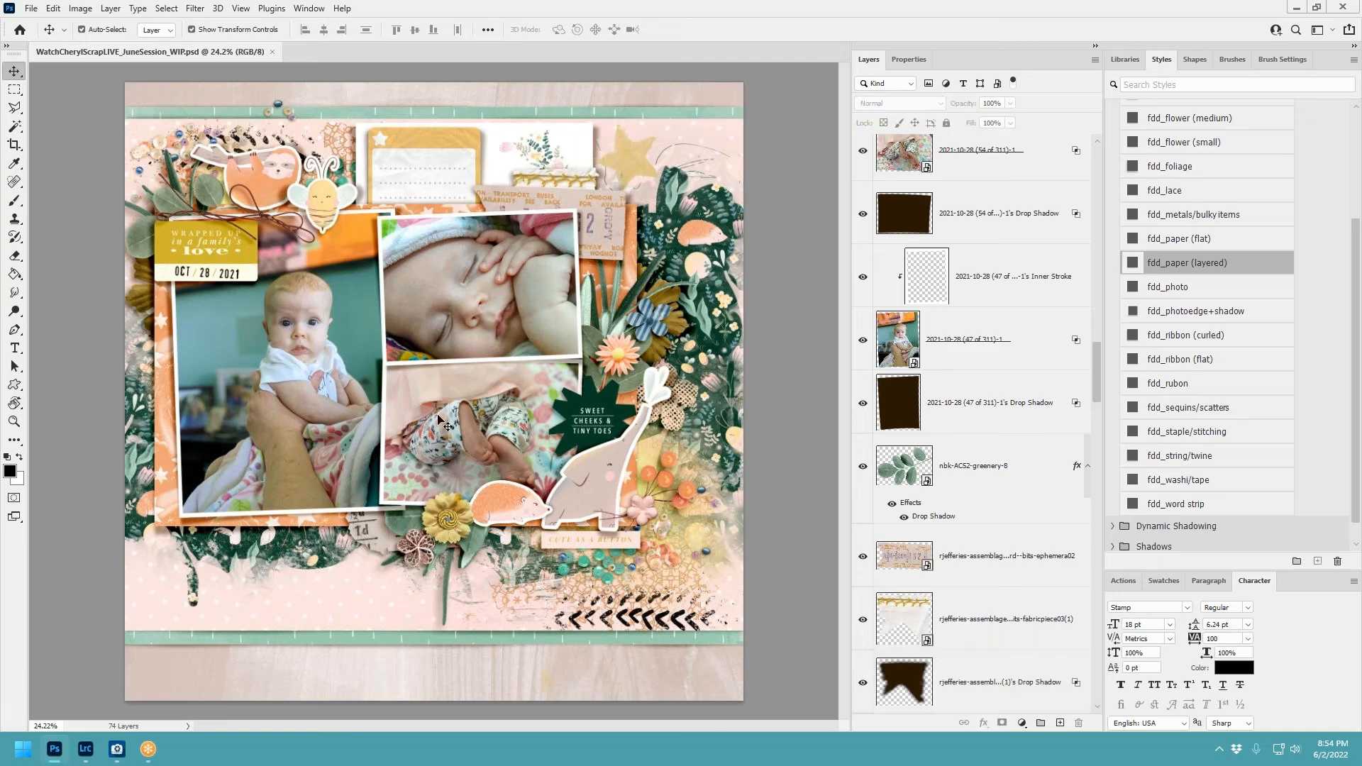
{"action": "left_click", "coordinate": [174, 451]}
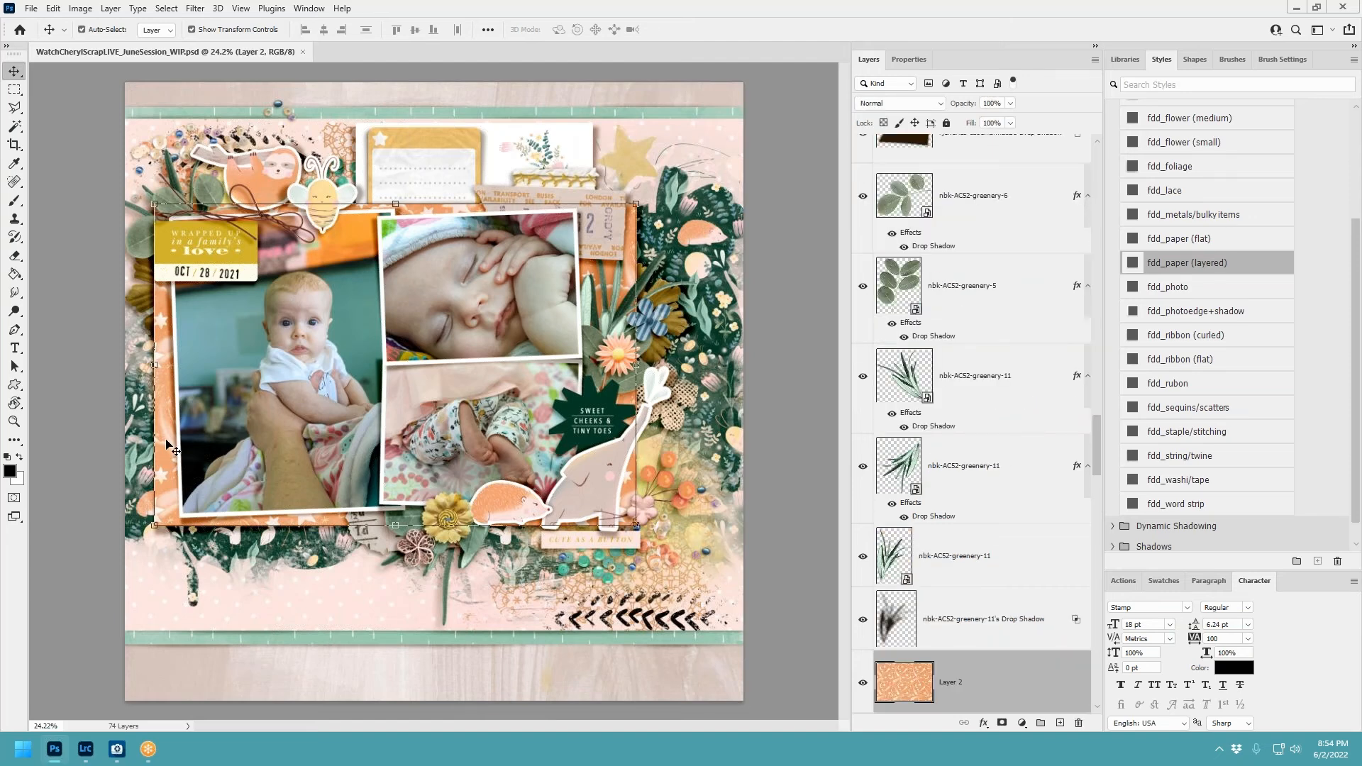
{"action": "scroll", "coordinate": [372, 471], "scroll_direction": "down", "scroll_amount": 1}
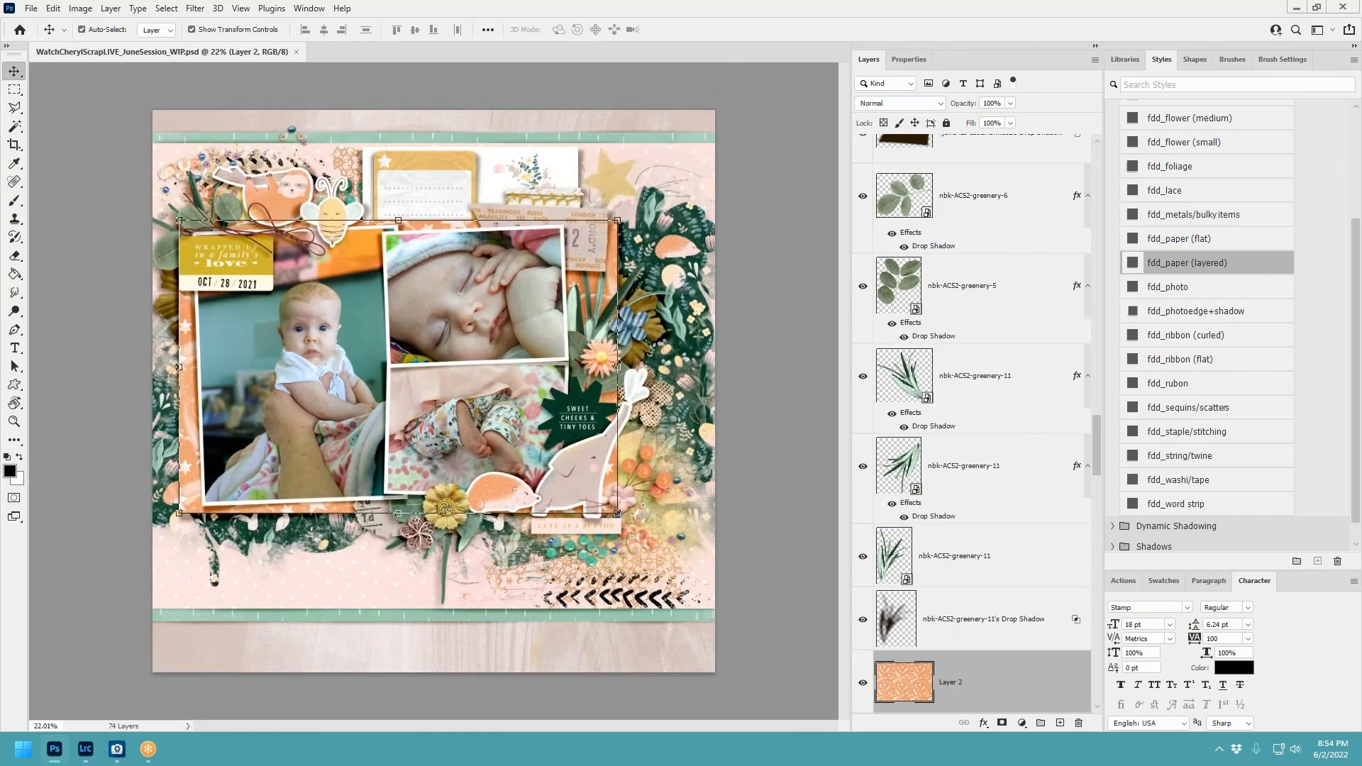
{"action": "left_click", "coordinate": [753, 519]}
Separate the ephemera03 piece's drop shadow into its own layer and nudge the piece with its shadow slightly lower.
{"action": "left_click", "coordinate": [387, 525]}
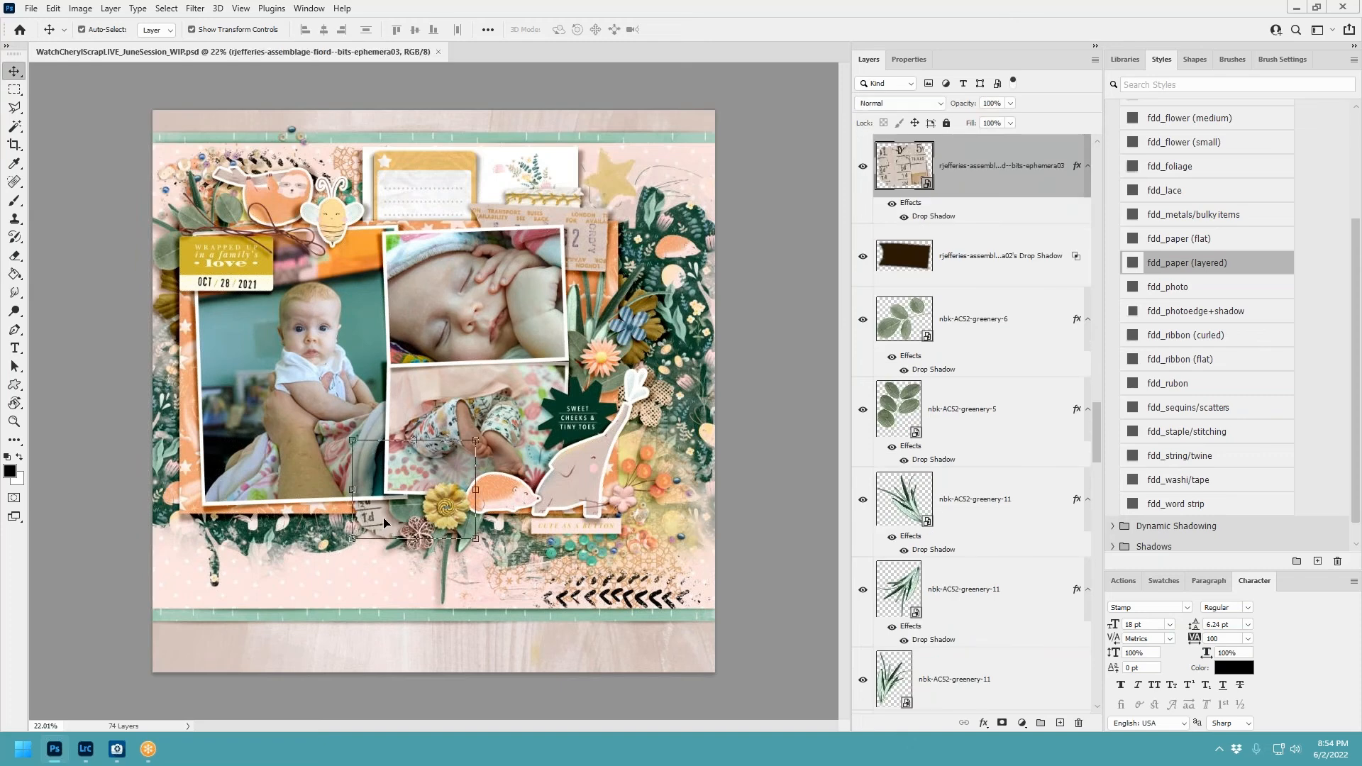
{"action": "right_click", "coordinate": [1077, 167]}
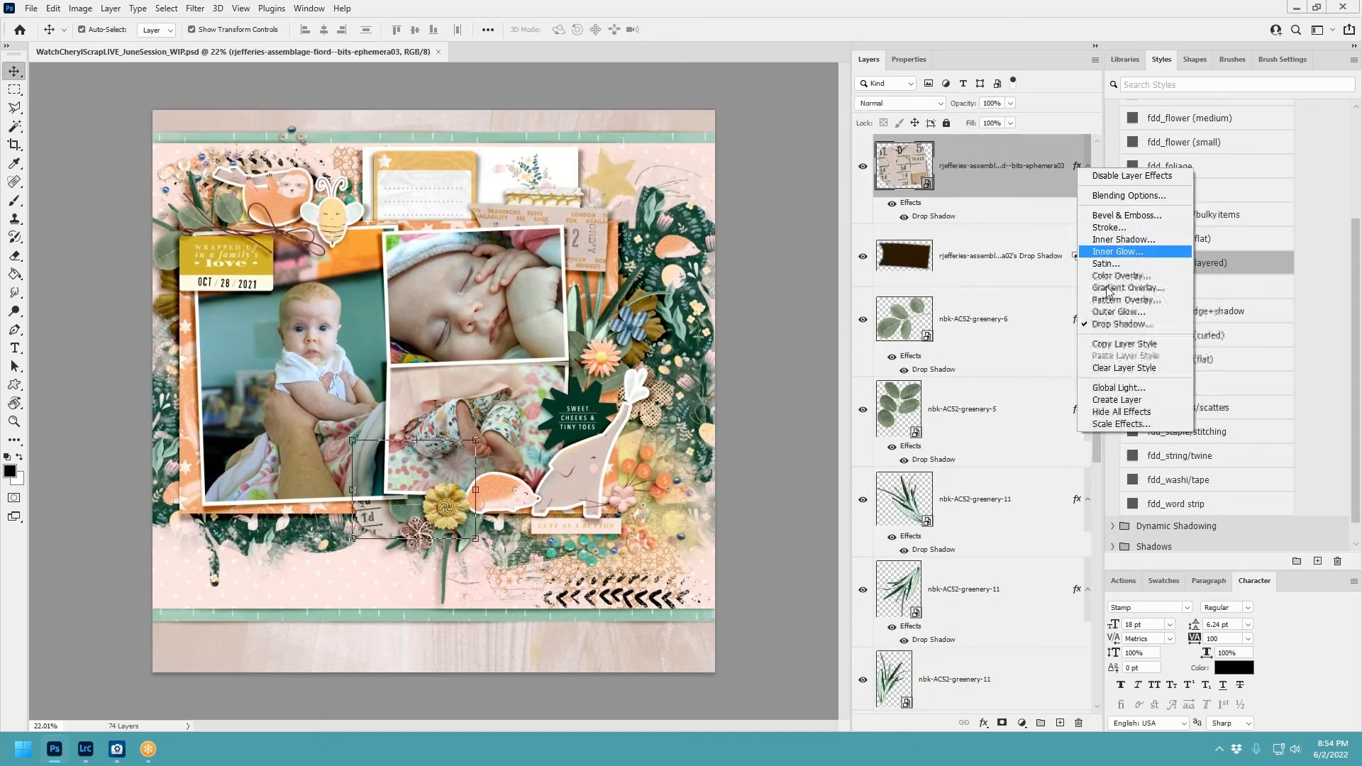
{"action": "left_click", "coordinate": [1131, 400]}
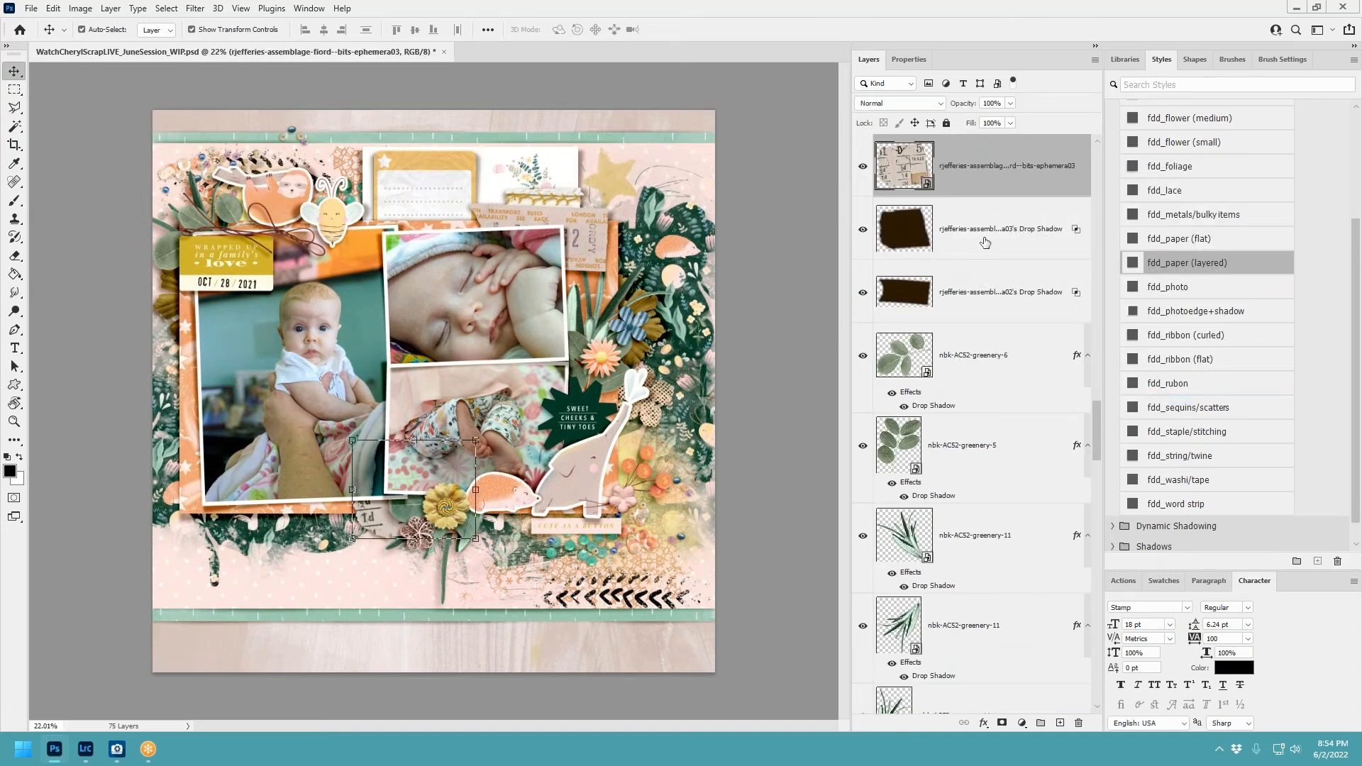
{"action": "left_click_drag", "start_coordinate": [383, 519], "coordinate": [380, 532]}
Warp the ephemera03 piece's shadow, pulling its lower-right corner outward and pushing the middle of its bottom edge inward.
{"action": "left_click", "coordinate": [1015, 234]}
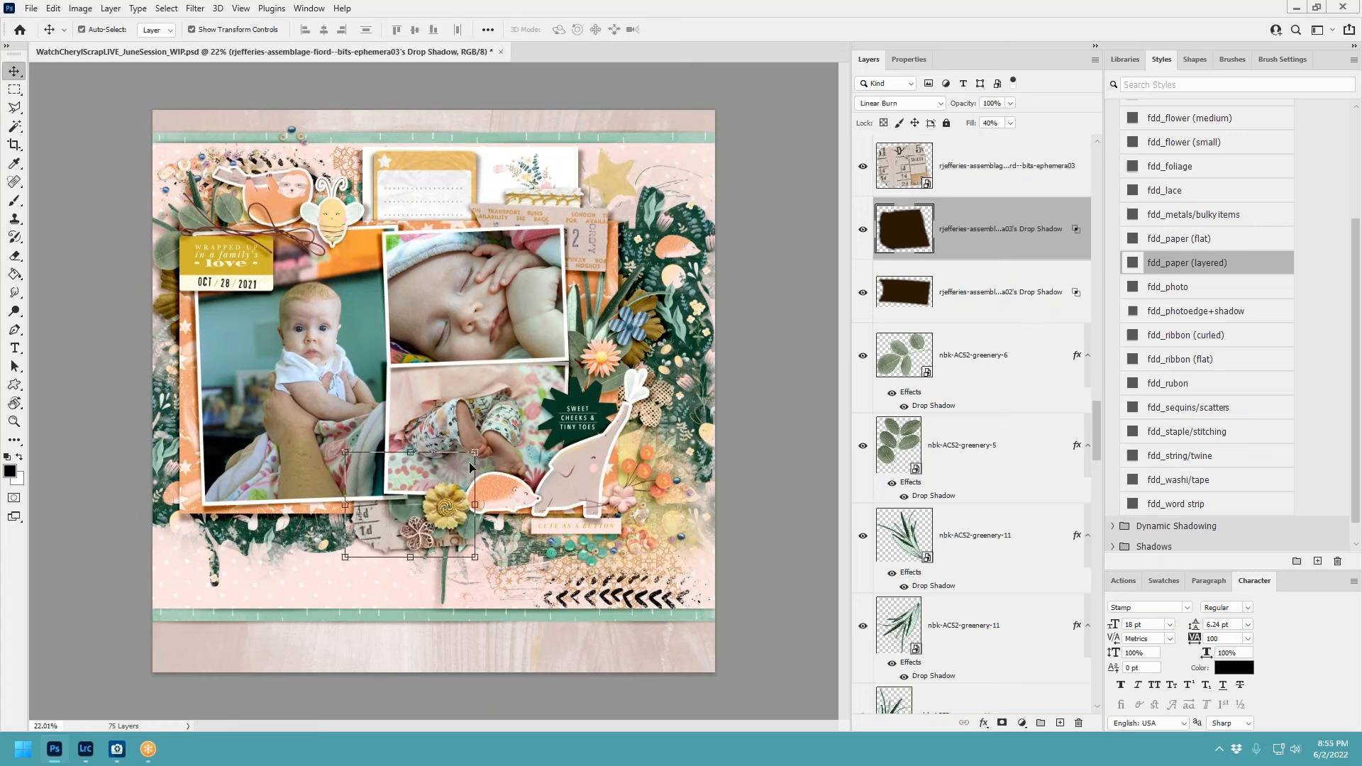
{"action": "key", "text": "ctrl+t"}
{"action": "left_click", "coordinate": [635, 29]}
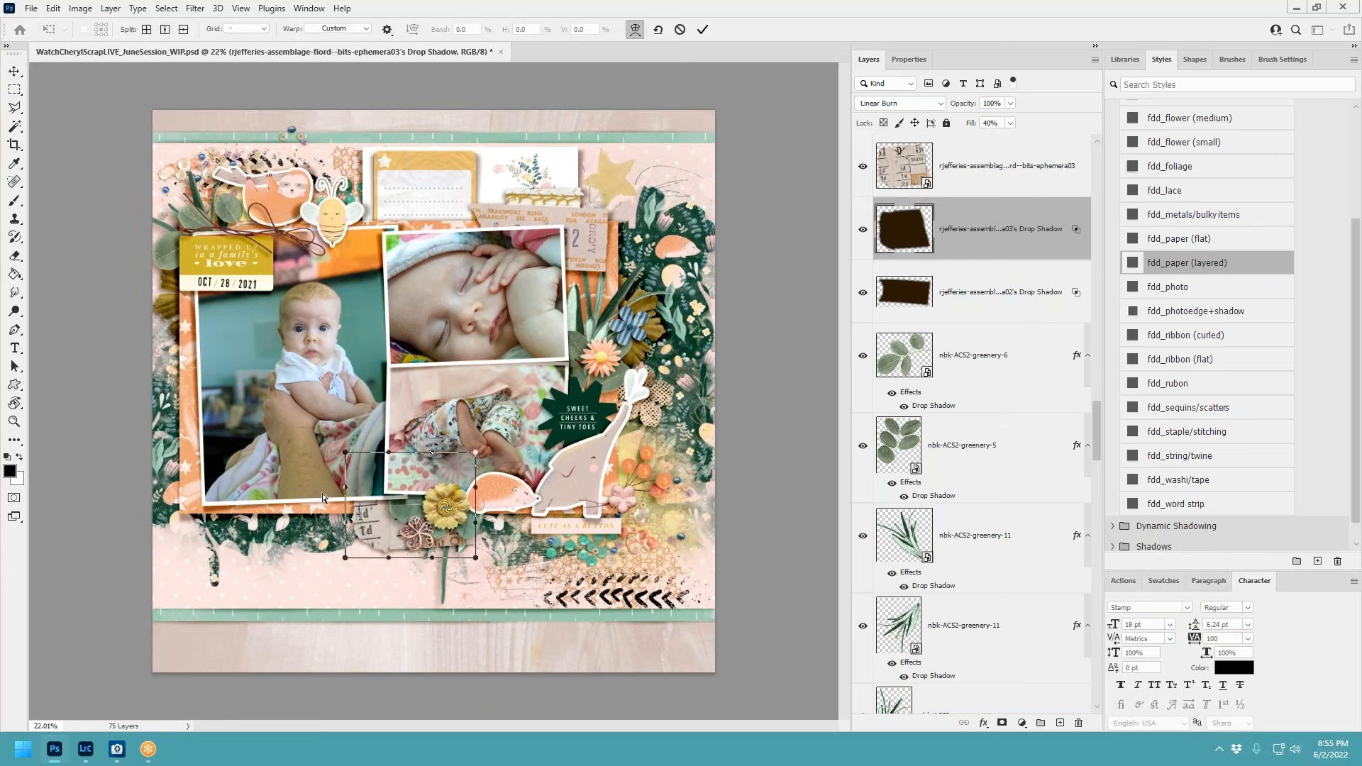
{"action": "mouse_move", "coordinate": [352, 497]}
{"action": "left_mouse_down"}
{"action": "mouse_move", "coordinate": [339, 495]}
{"action": "mouse_move", "coordinate": [348, 511]}
{"action": "left_mouse_up"}
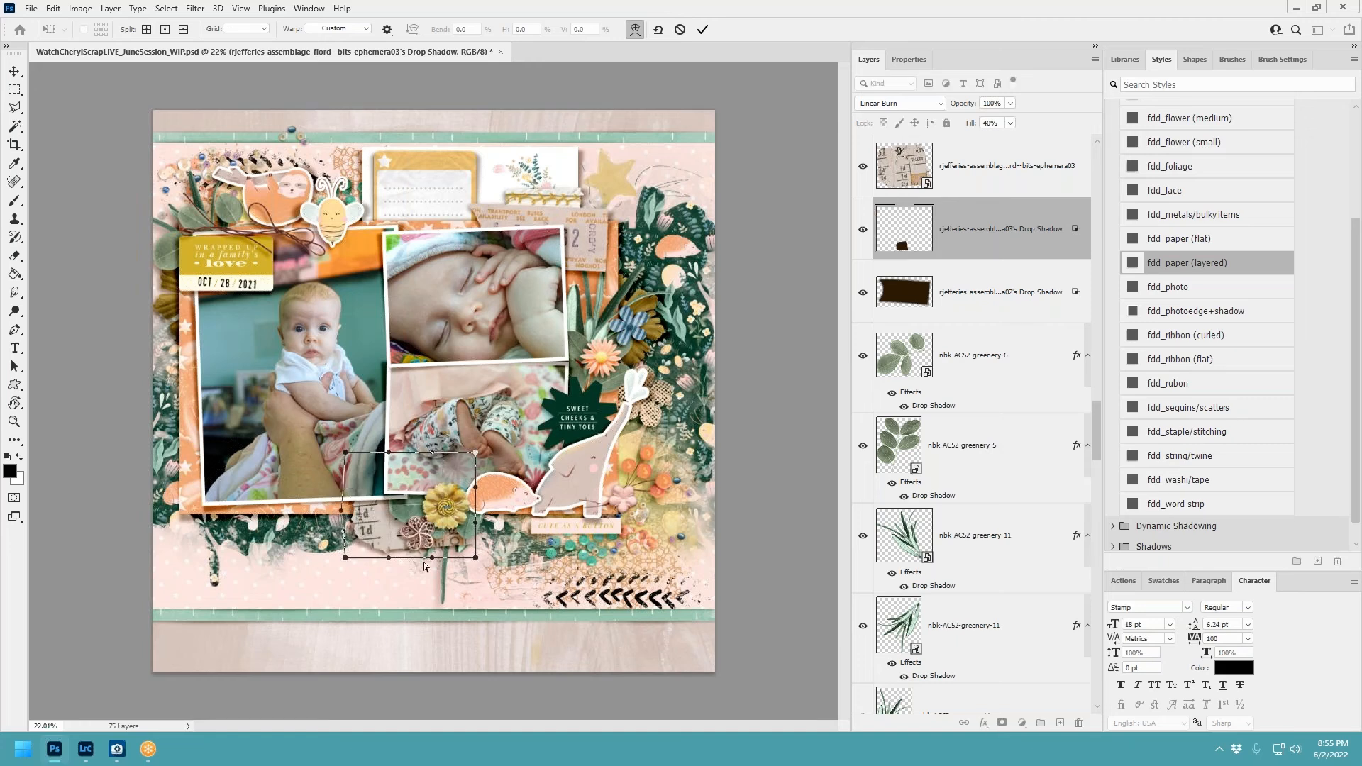
{"action": "left_click_drag", "start_coordinate": [480, 564], "coordinate": [486, 564]}
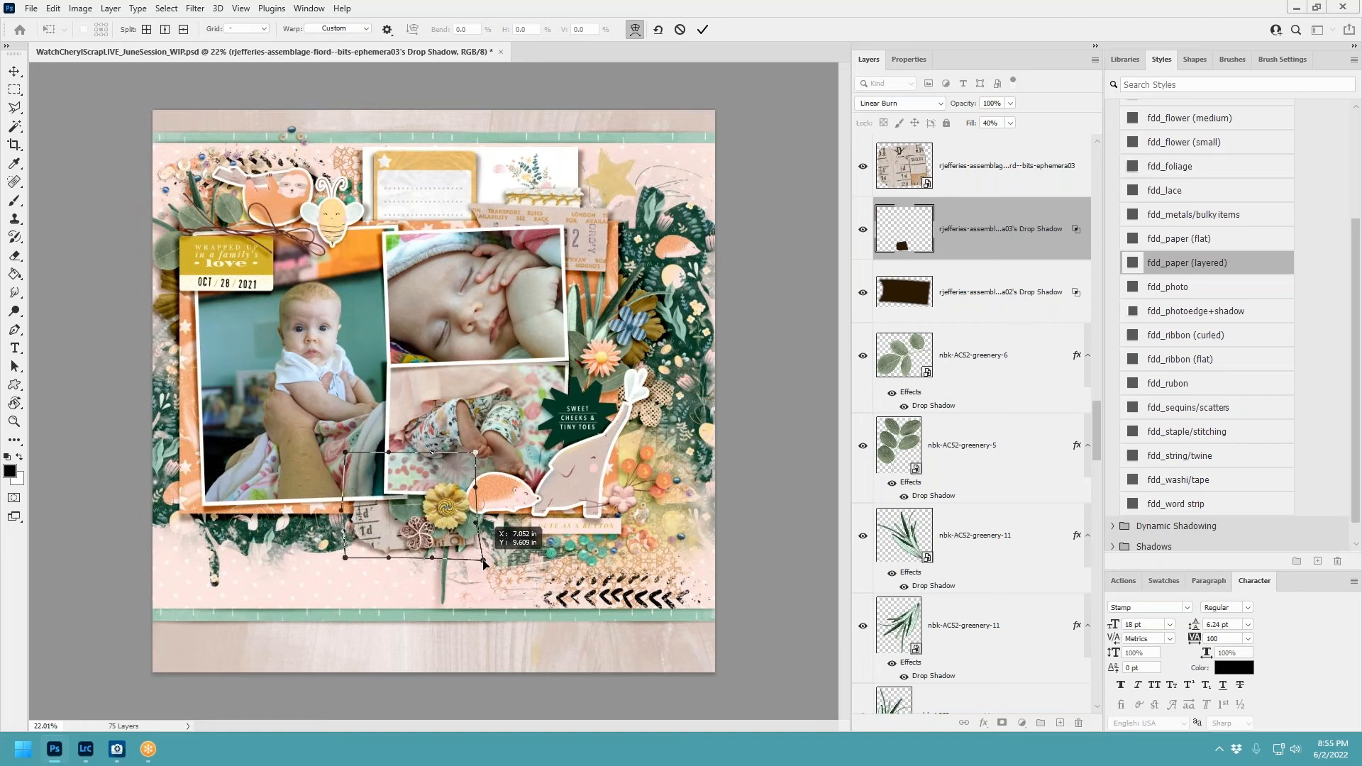
{"action": "left_click_drag", "start_coordinate": [394, 561], "coordinate": [392, 553]}
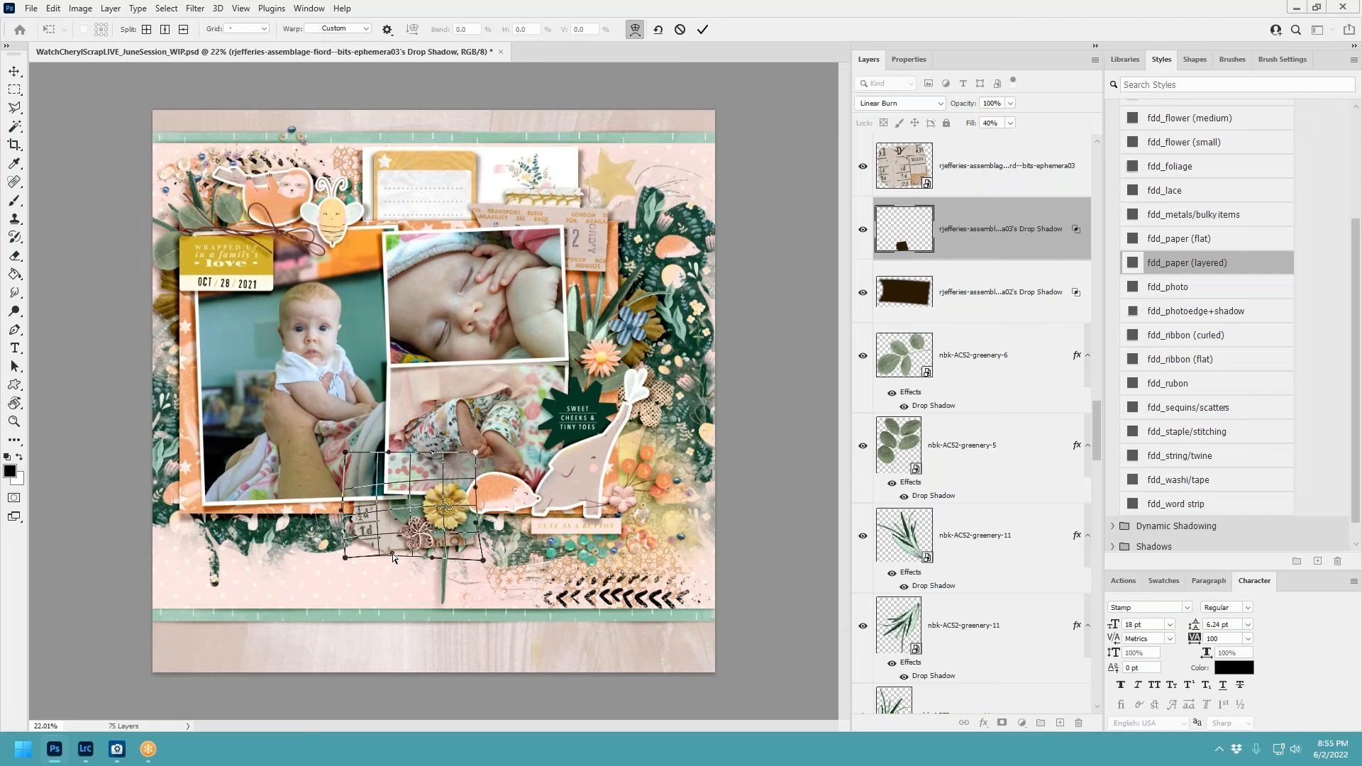
{"action": "left_click_drag", "start_coordinate": [486, 558], "coordinate": [486, 565]}
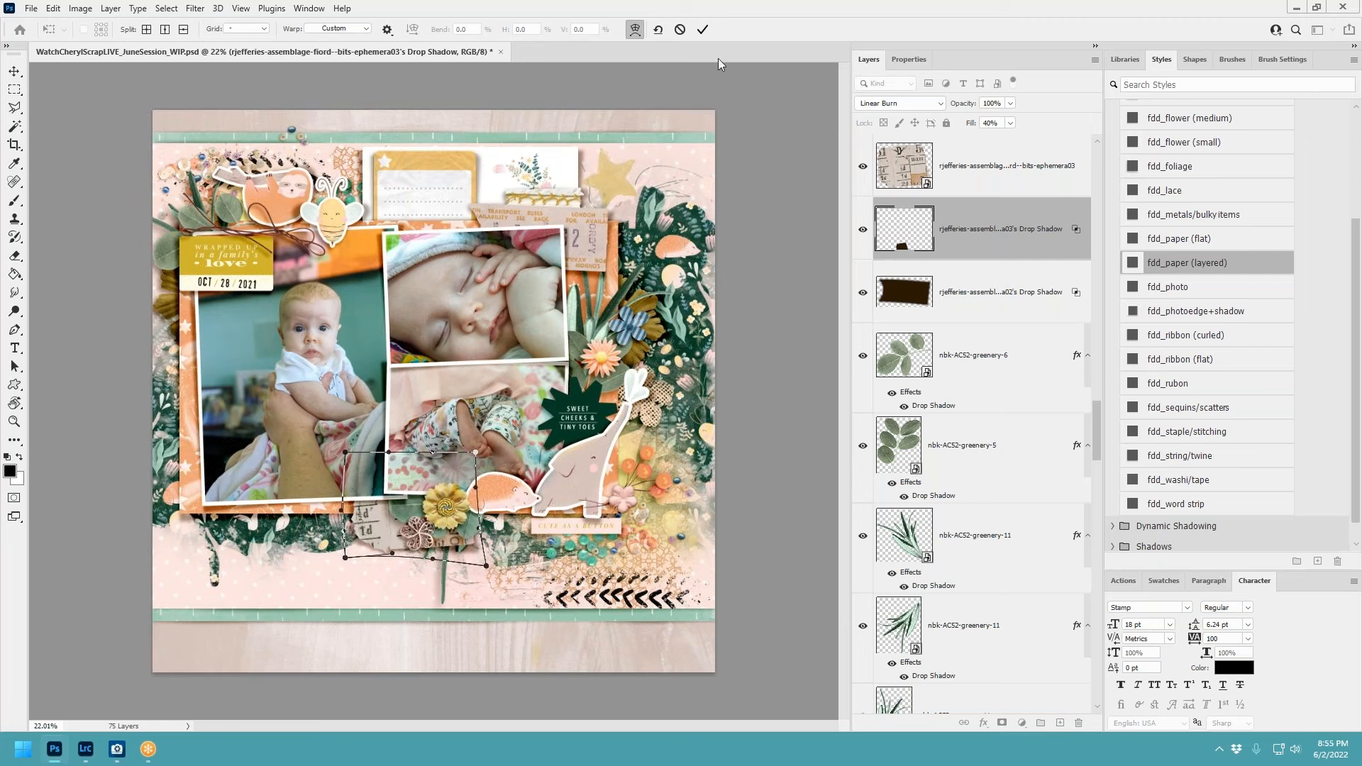
{"action": "left_click", "coordinate": [702, 29]}
Separate the drop shadow of the nbk-ACS2-greenery-6 leaves behind the gold date card into its own layer.
{"action": "left_click", "coordinate": [479, 531]}
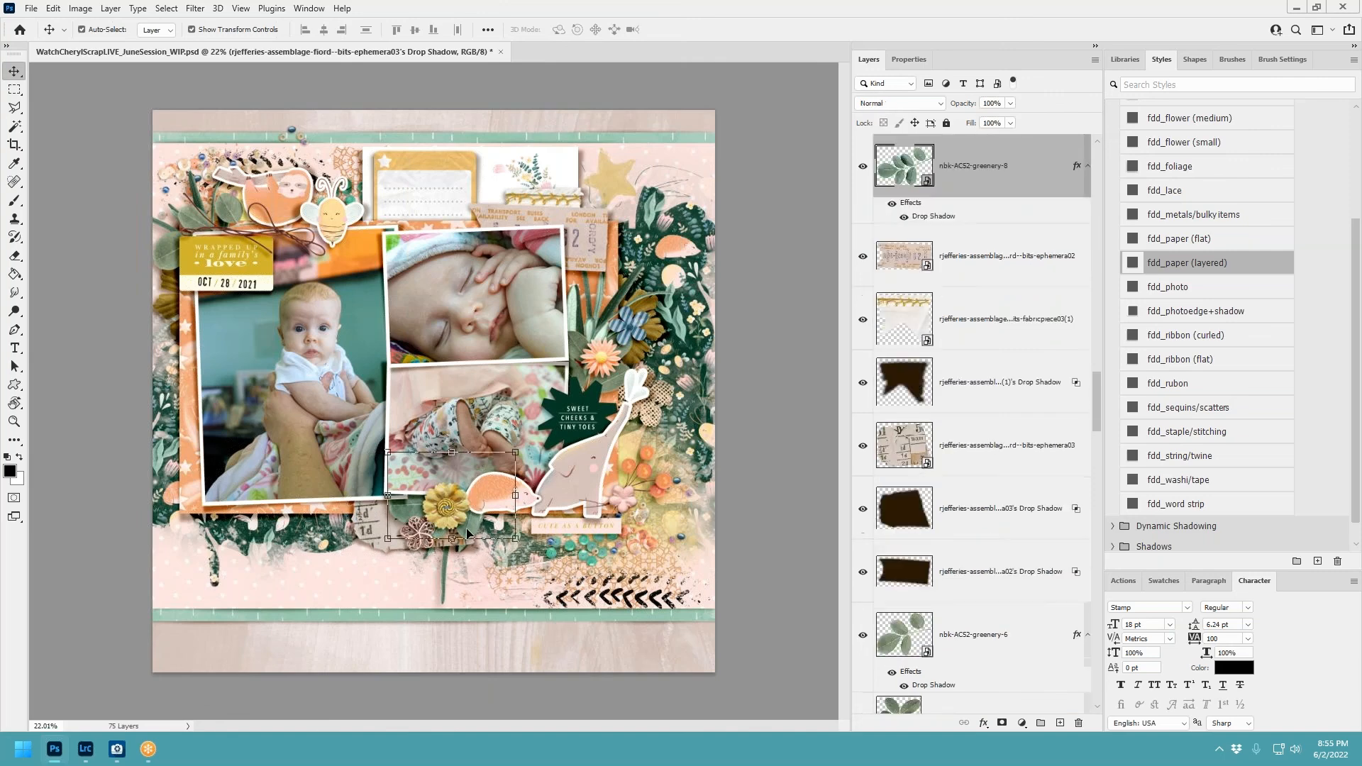
{"action": "left_click", "coordinate": [188, 228]}
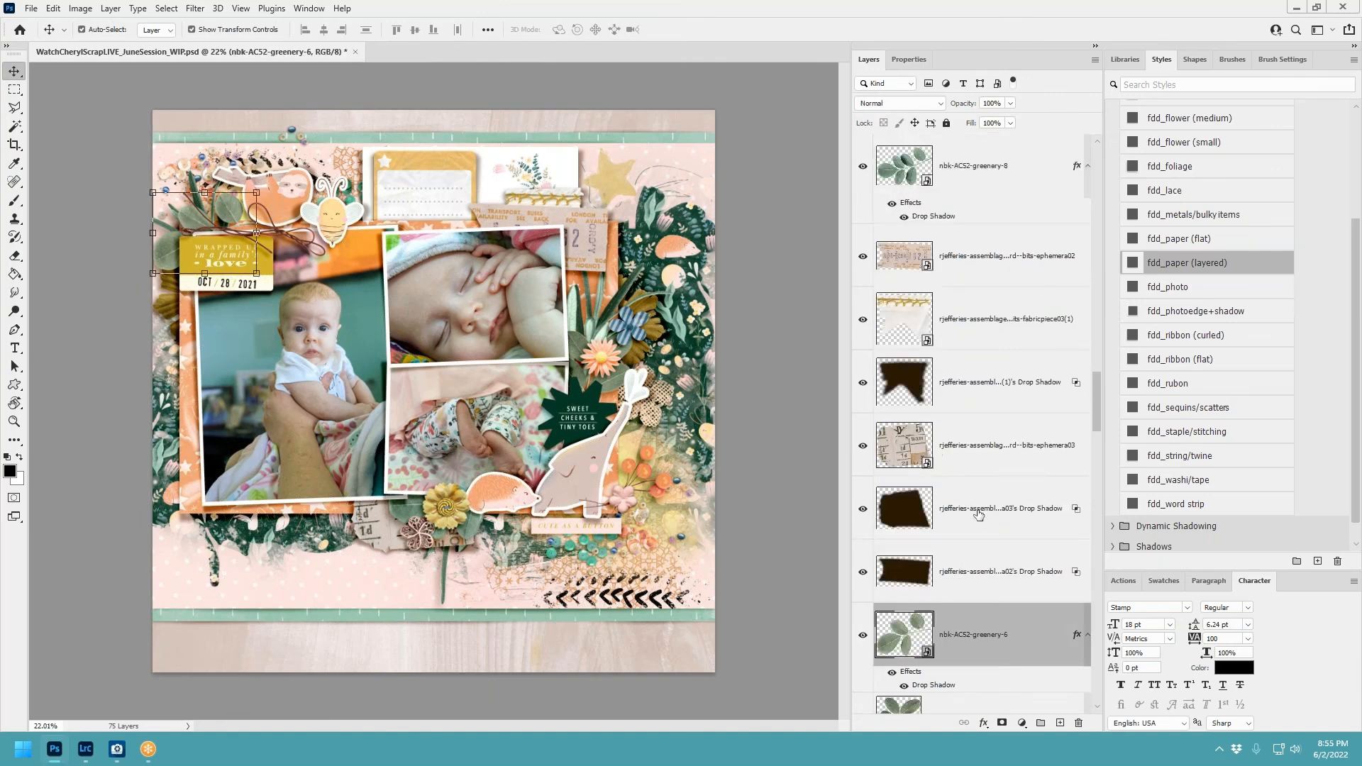
{"action": "scroll", "coordinate": [1056, 543], "scroll_direction": "down", "scroll_amount": 1}
{"action": "right_click", "coordinate": [1077, 545]}
{"action": "left_click", "coordinate": [1115, 512]}
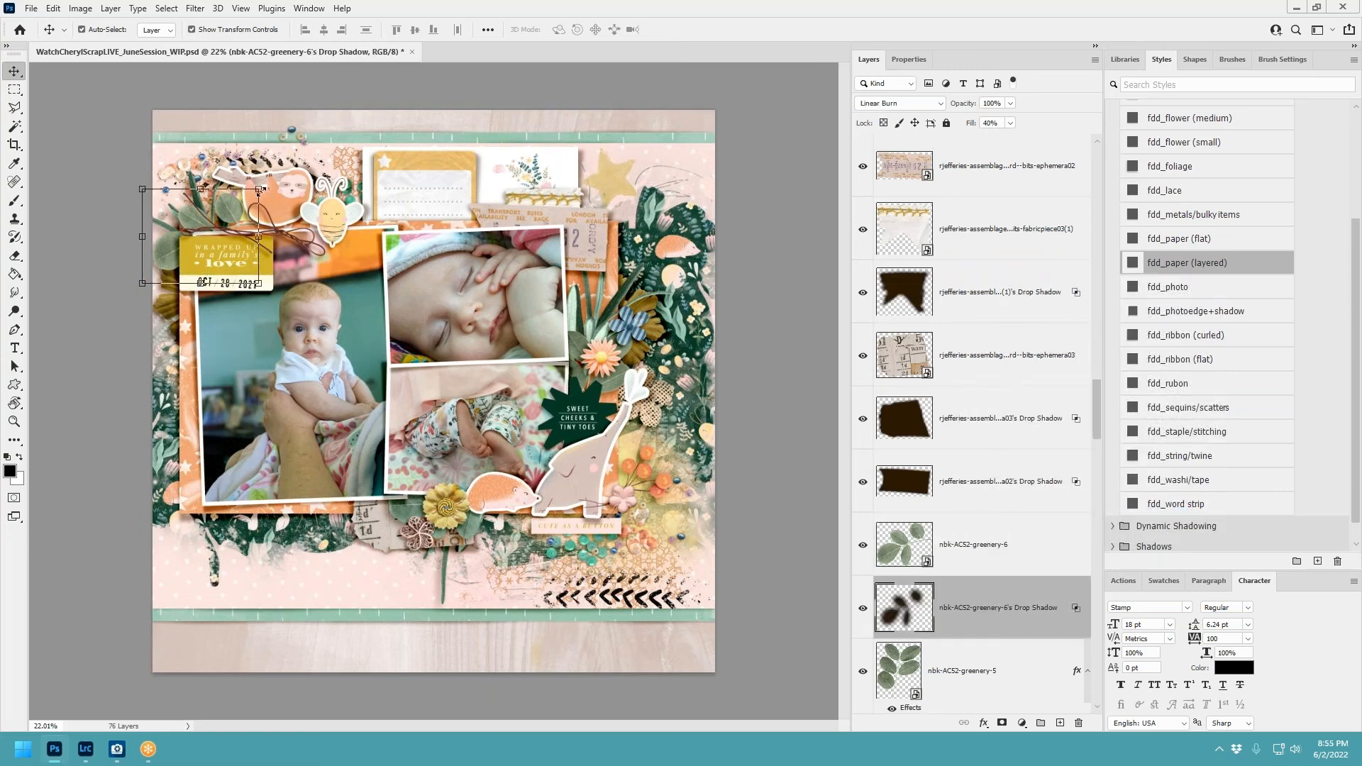
Warp the greenery-6 leaves' shadow, pulling its upper part outward to the left.
{"action": "key", "text": "ctrl+t"}
{"action": "left_click", "coordinate": [635, 29]}
{"action": "left_click_drag", "start_coordinate": [217, 198], "coordinate": [202, 198]}
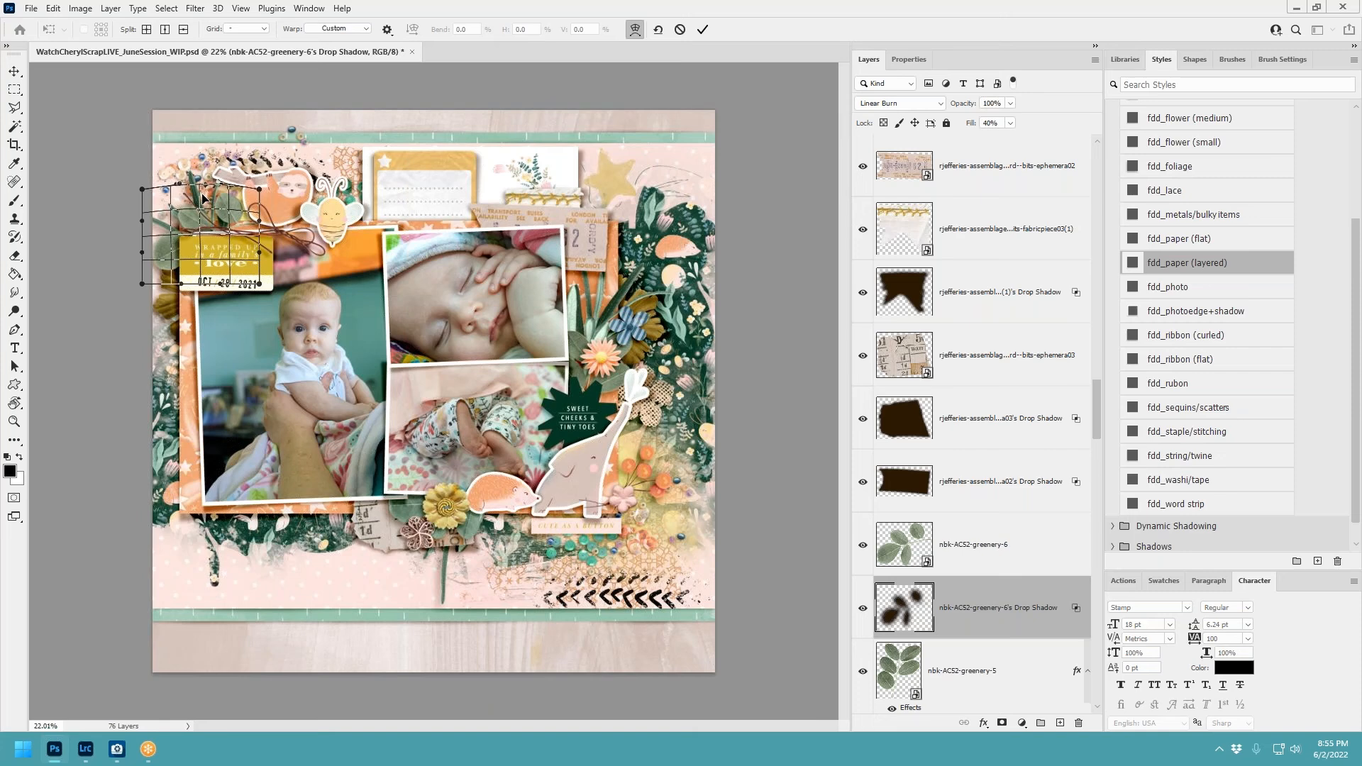
{"action": "left_click", "coordinate": [703, 29]}
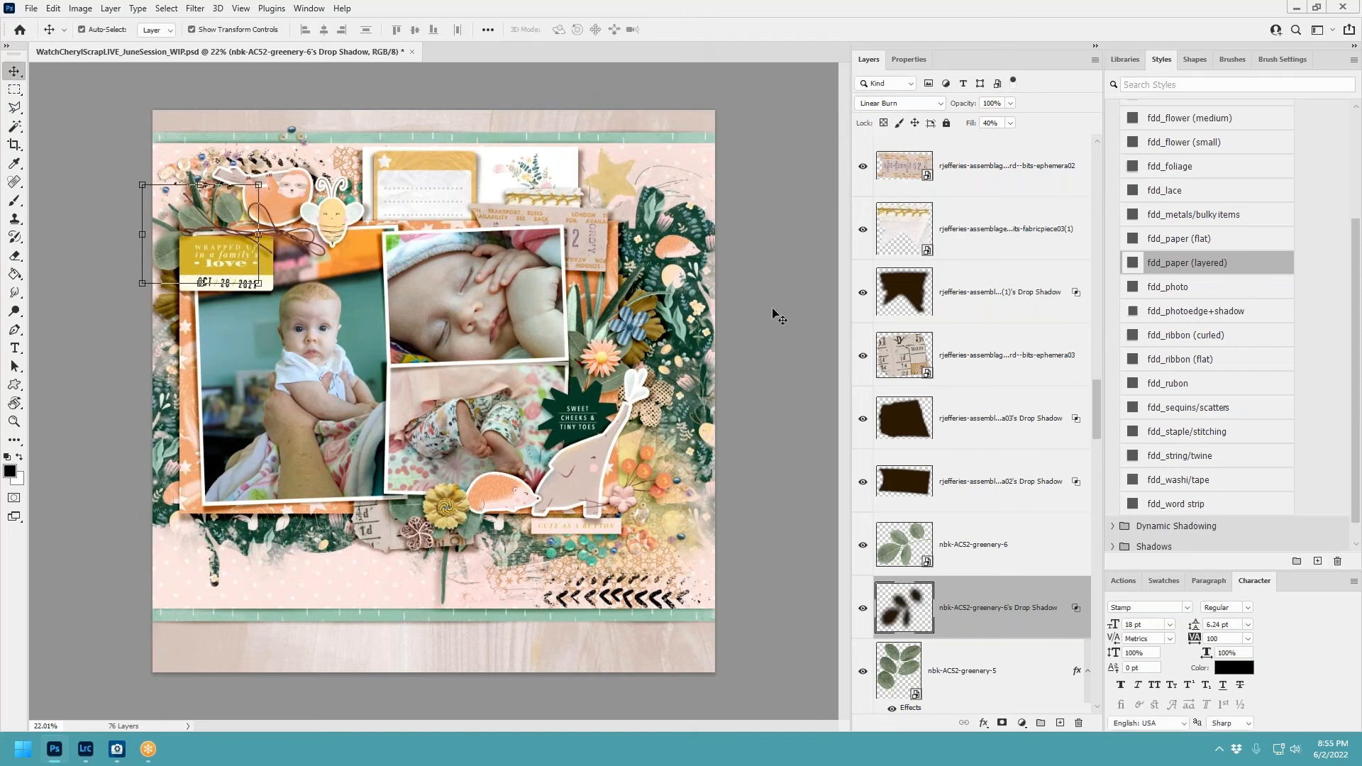
{"action": "key", "text": "ctrl+plus"}
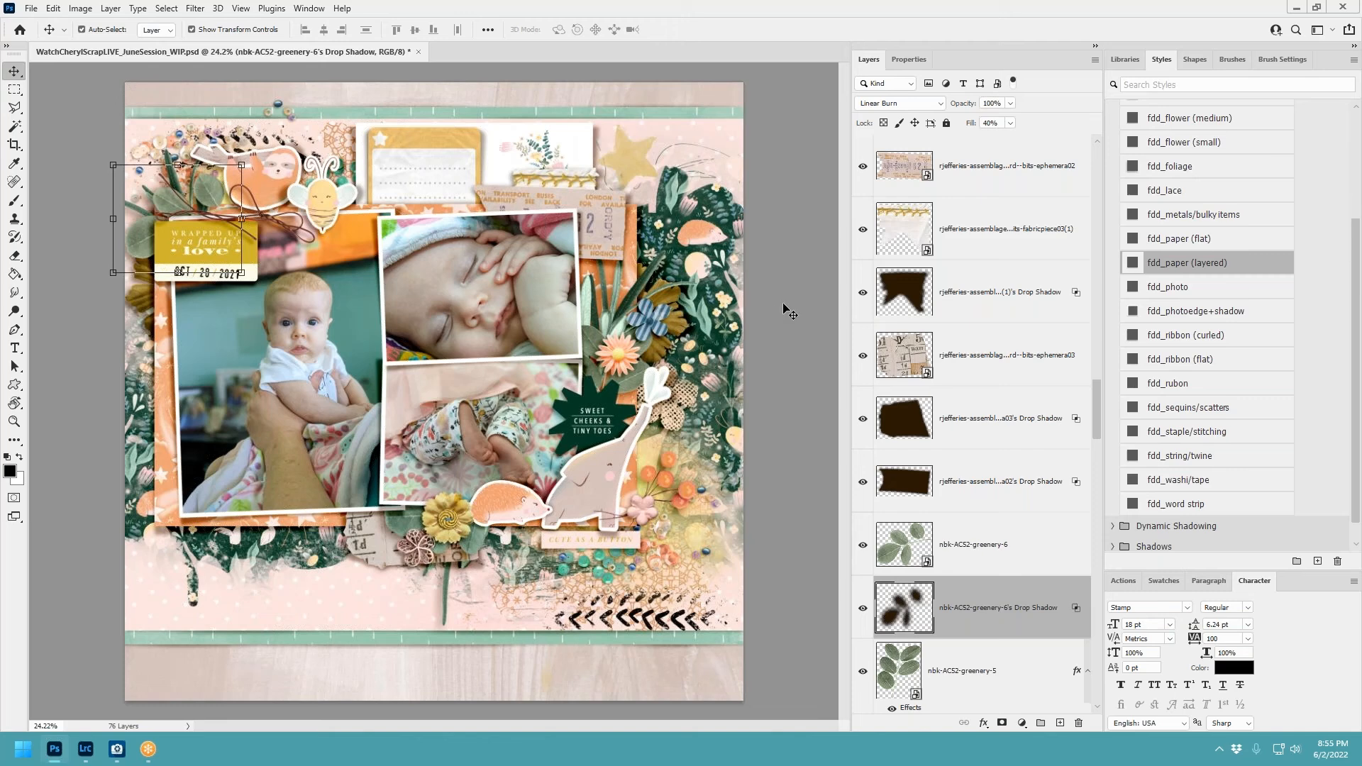
{"action": "left_click", "coordinate": [1316, 756]}
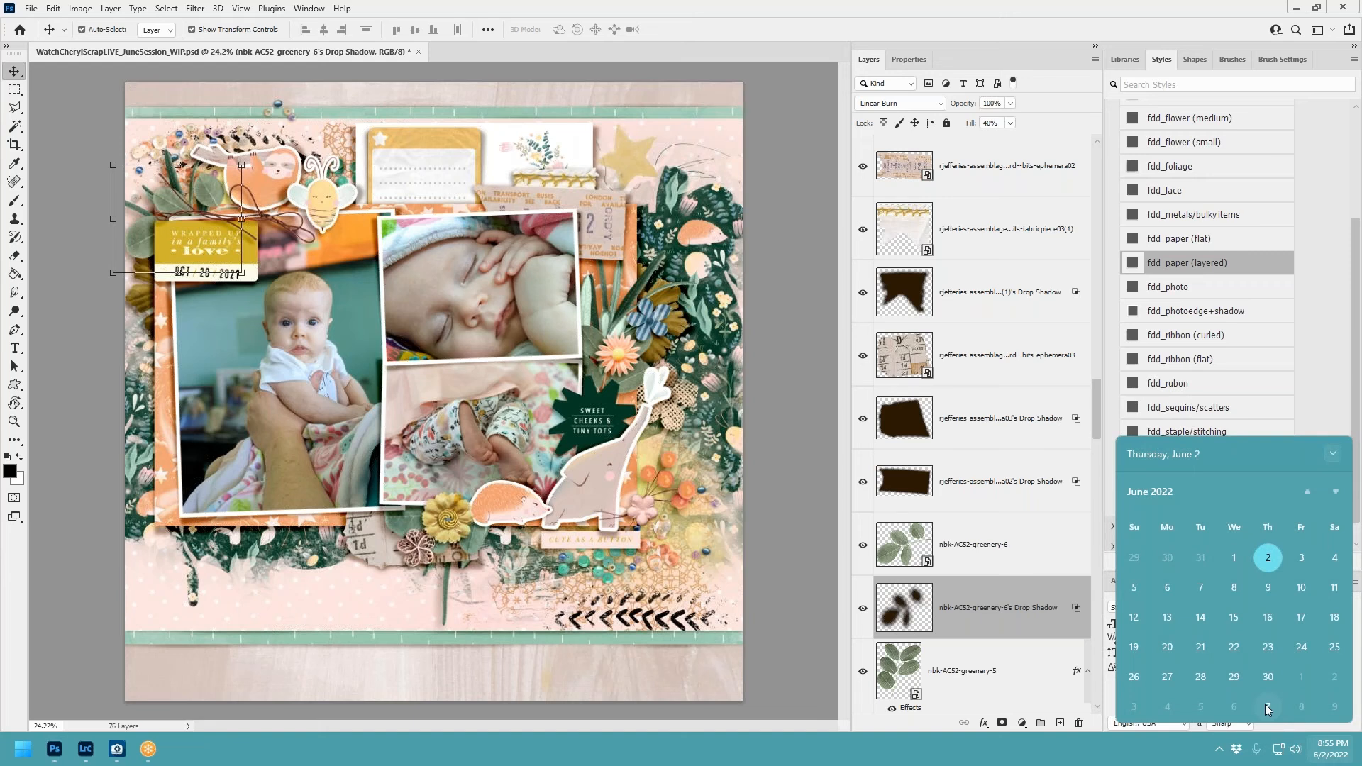
{"action": "left_click", "coordinate": [1319, 726]}
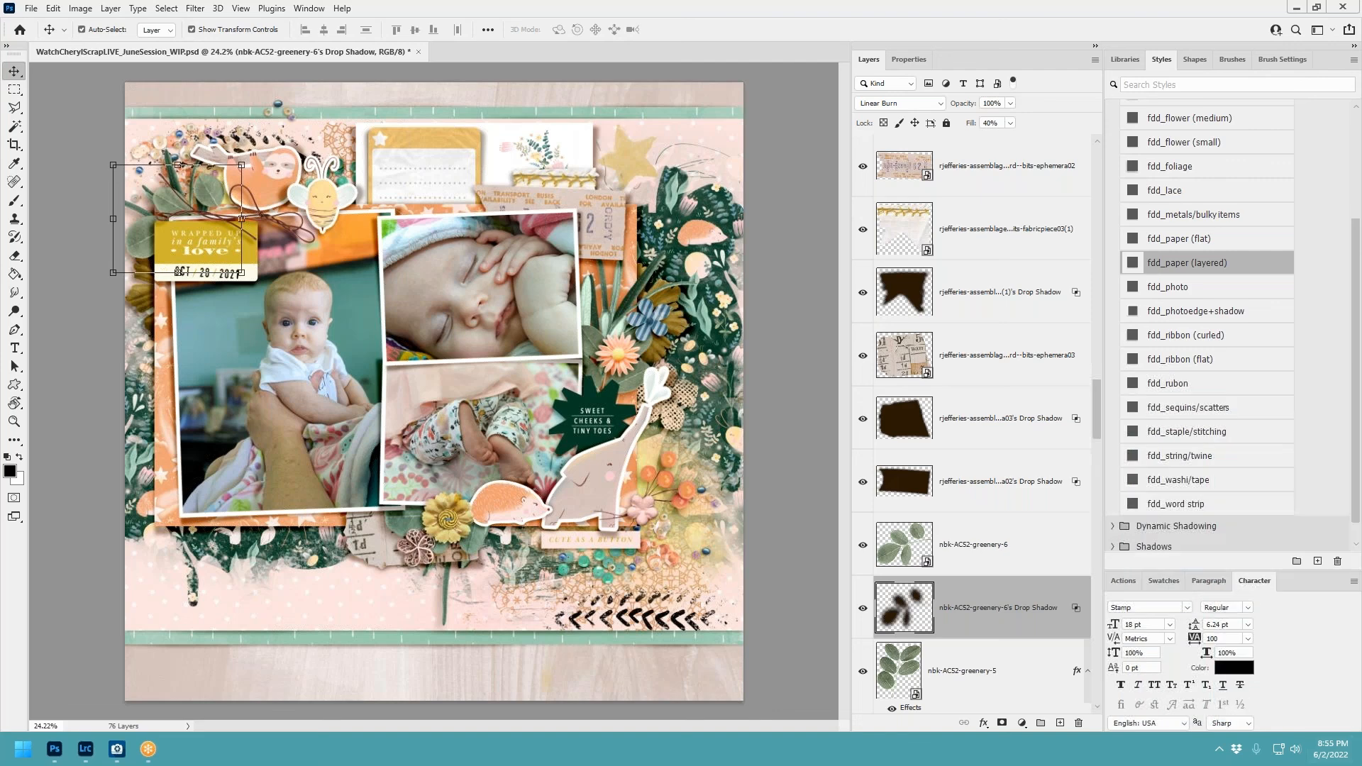